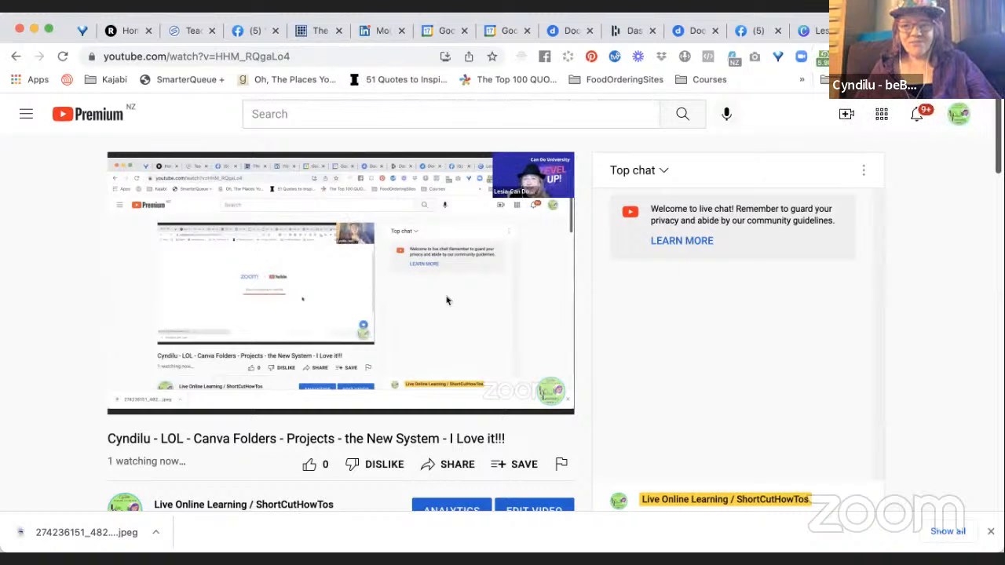
Close the YouTube live stream page and open the Canva home page in a new browser tab.
key(super+w)
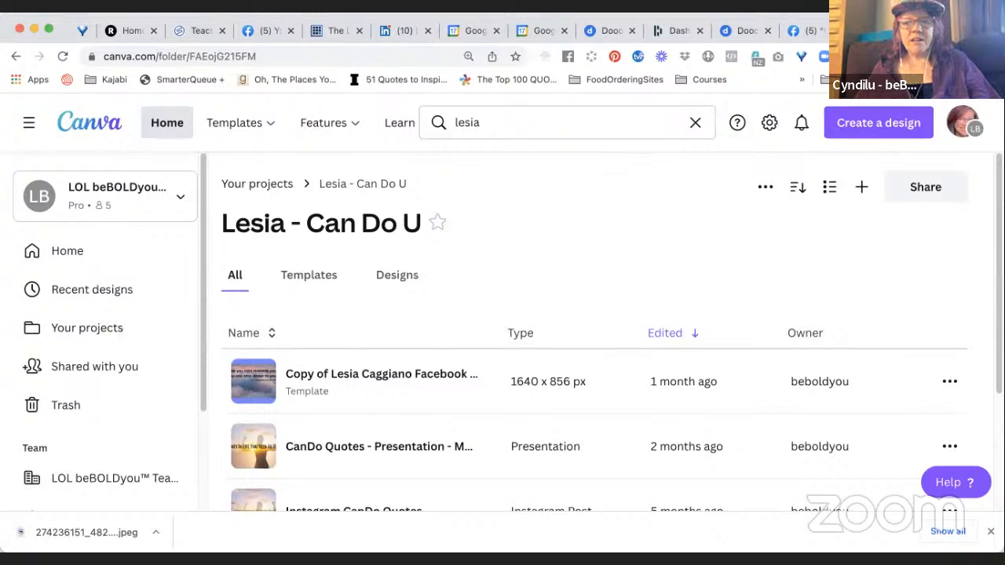
key(super+t)
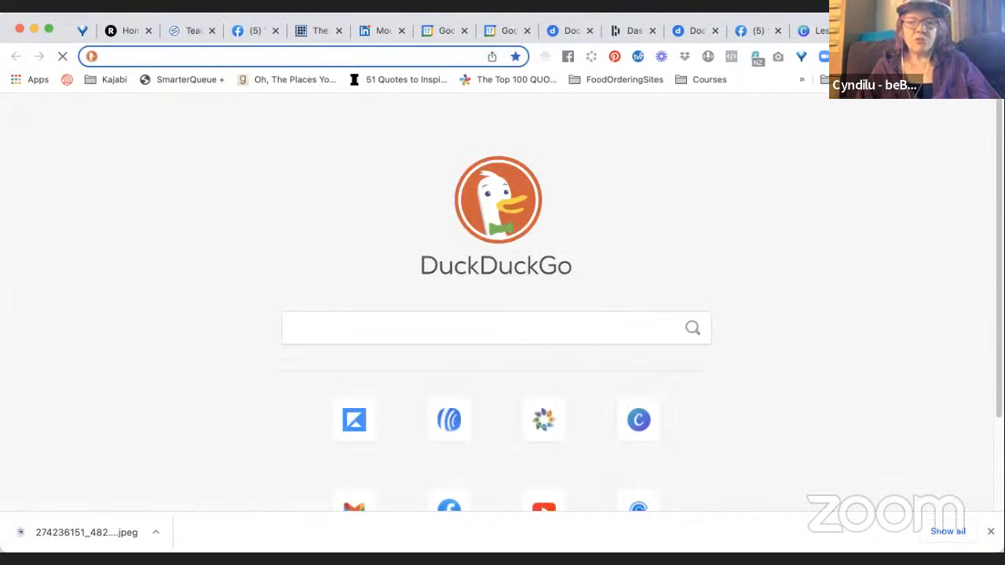
text(Canva.com)
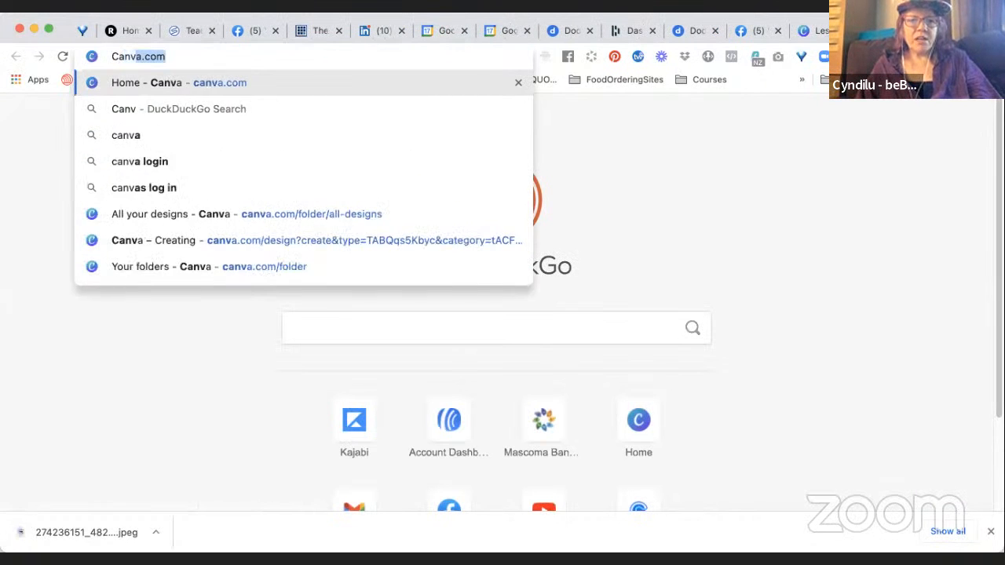
key(Return)
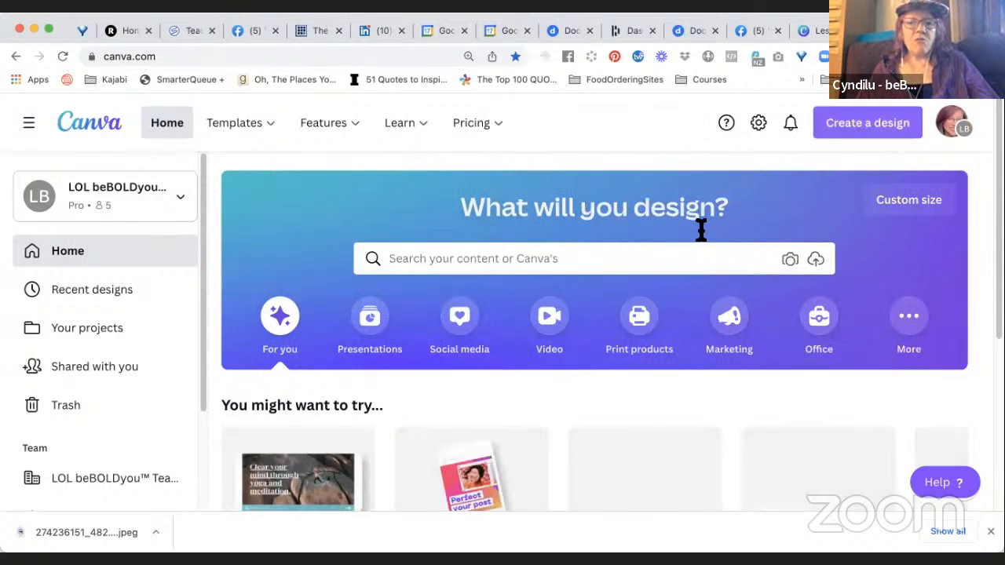
Look over the Recent designs section on the Canva home page.
scroll(635, 405, down, 1)
scroll(634, 406, down, 7)
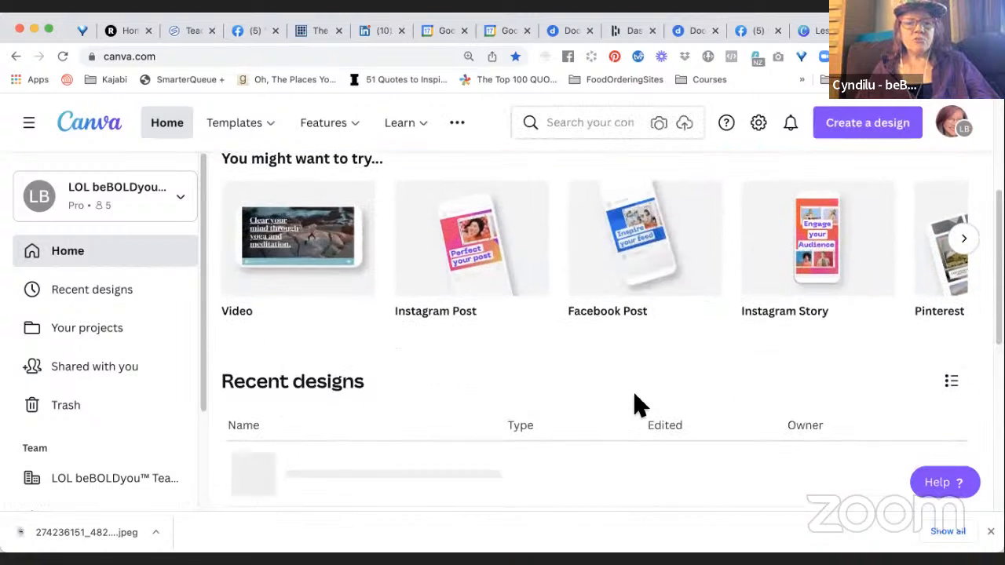
scroll(638, 404, down, 4)
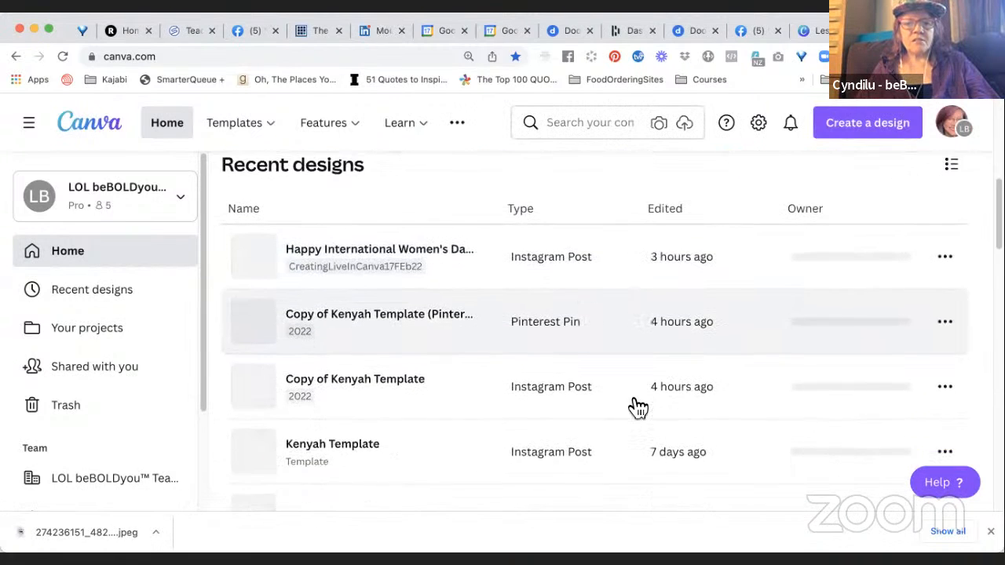
scroll(637, 406, down, 3)
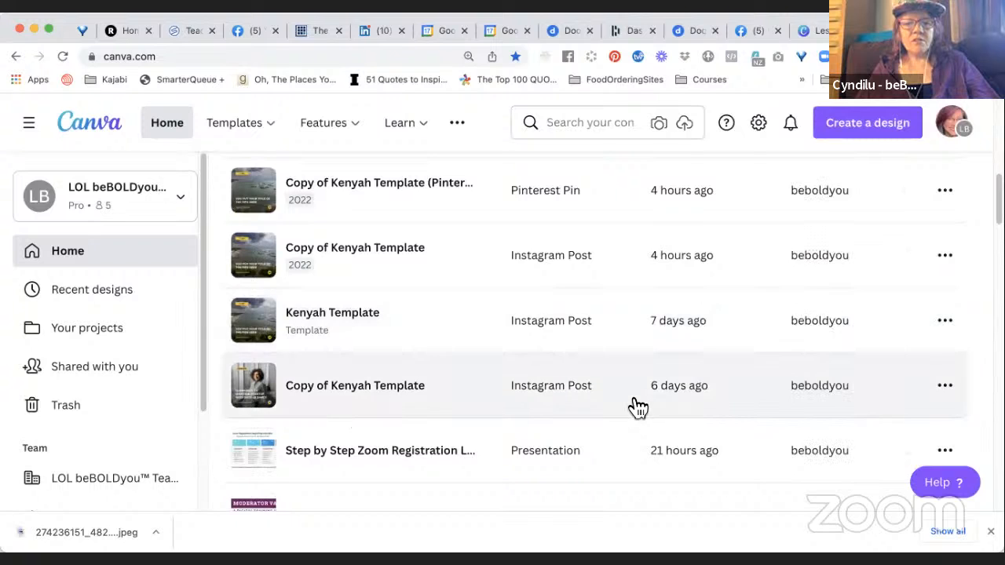
scroll(638, 407, up, 5)
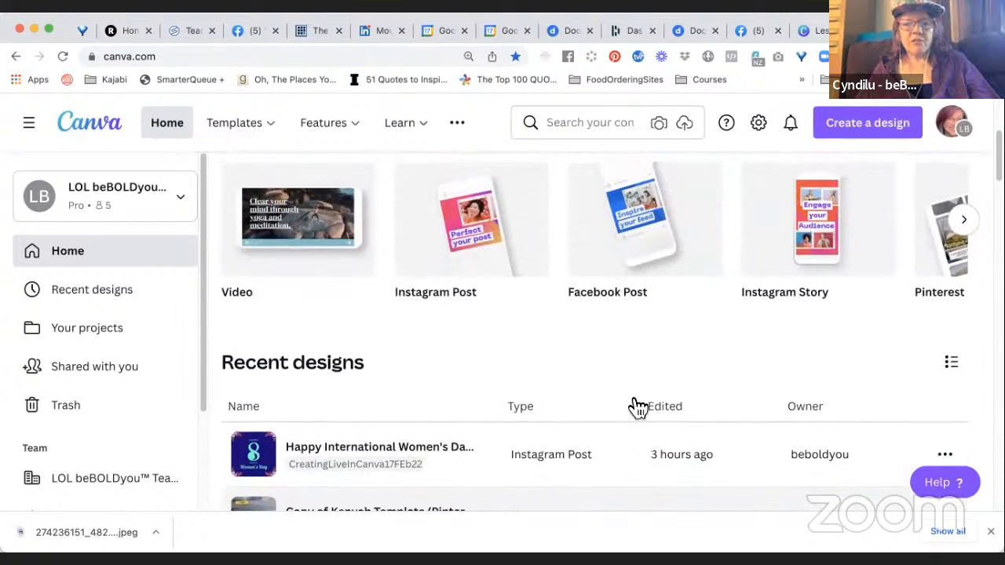
scroll(638, 407, down, 2)
scroll(637, 407, down, 3)
scroll(676, 354, up, 1)
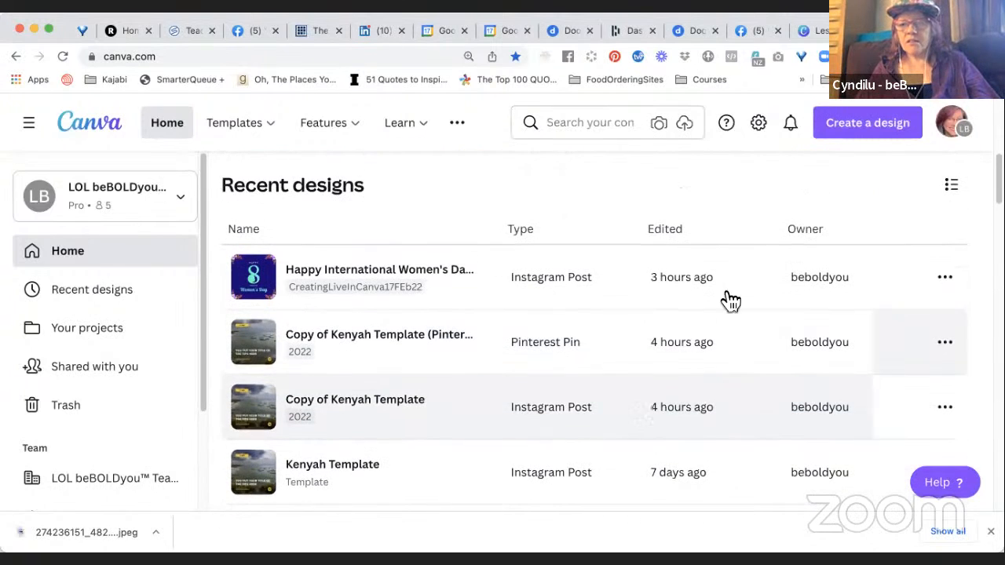
Change the Recent designs display to grid view.
click(953, 188)
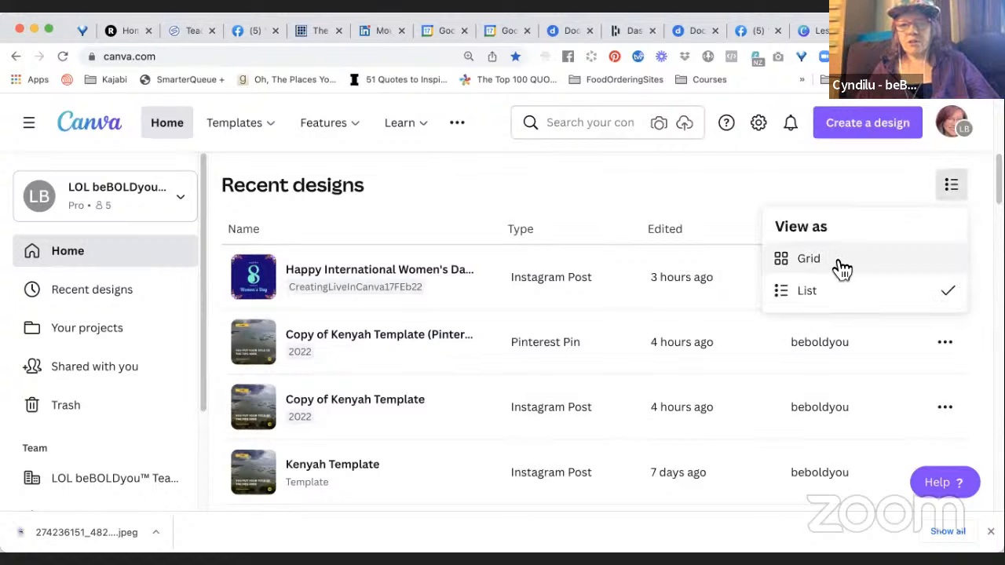
click(809, 260)
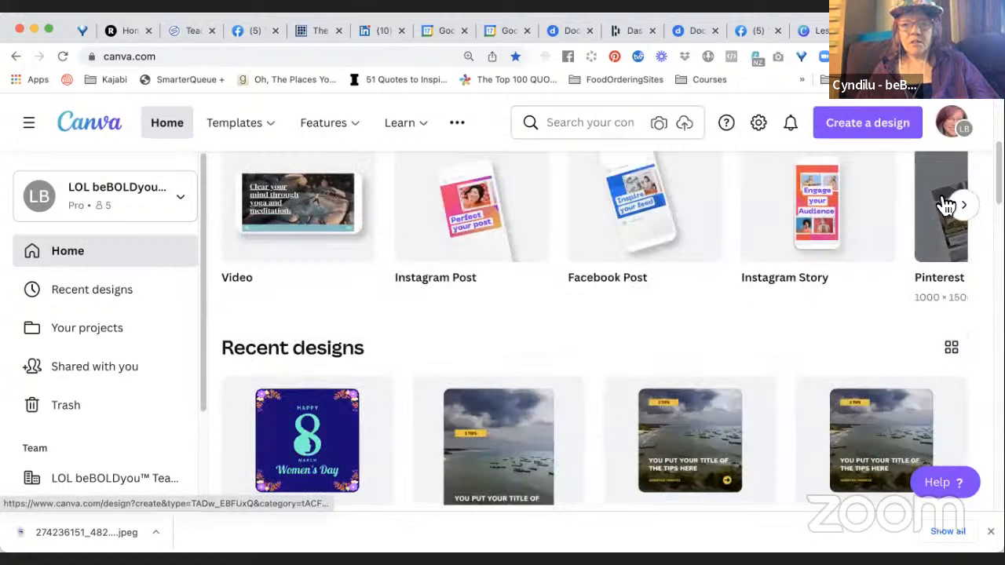
scroll(770, 270, up, 5)
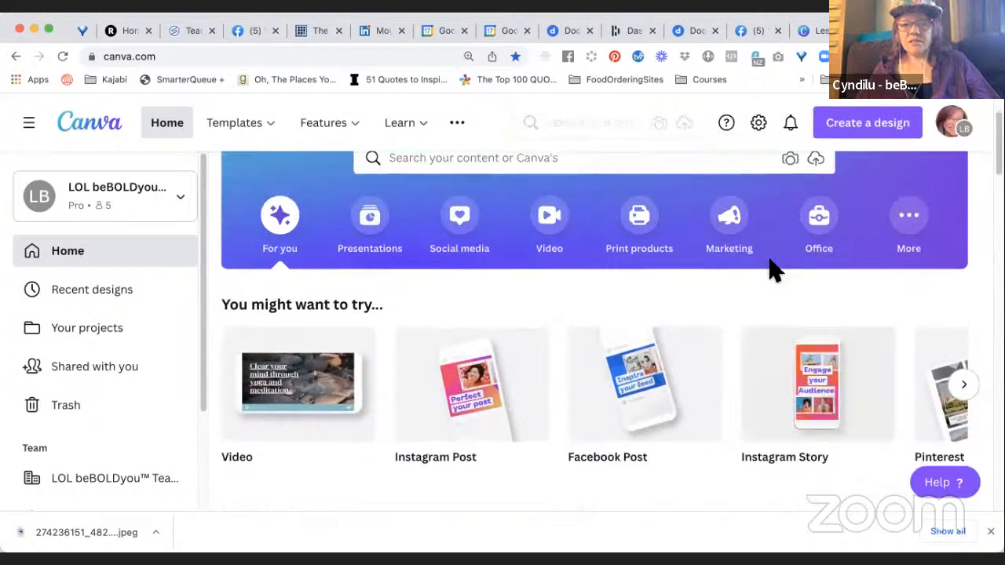
Switch the Recent designs display back to list view.
scroll(773, 271, down, 4)
scroll(777, 273, down, 3)
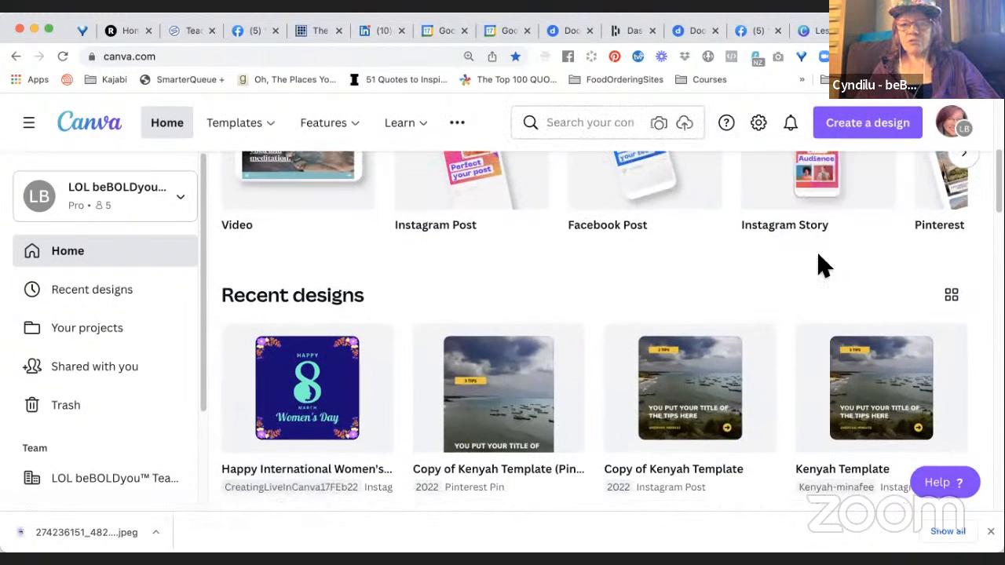
scroll(816, 270, down, 2)
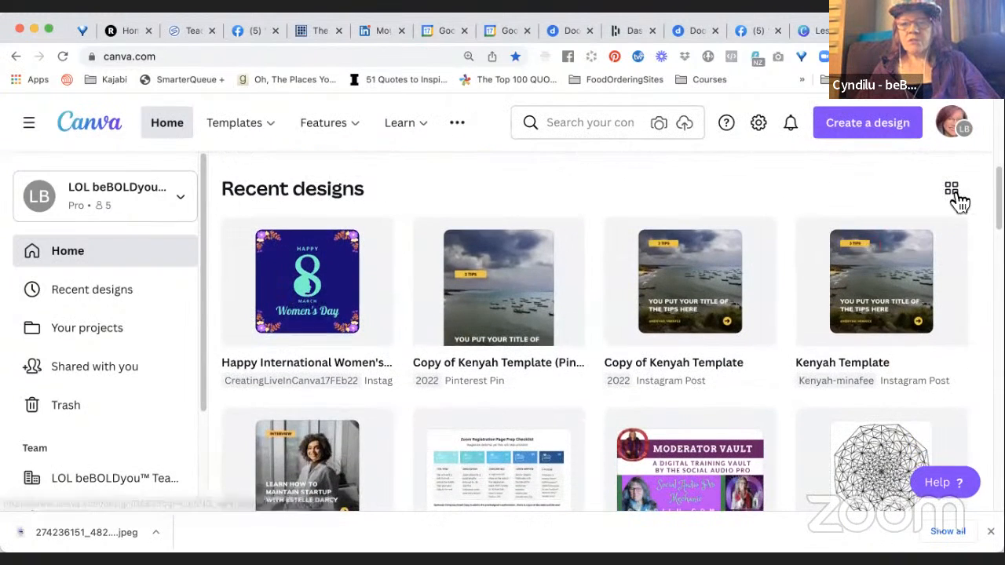
click(958, 196)
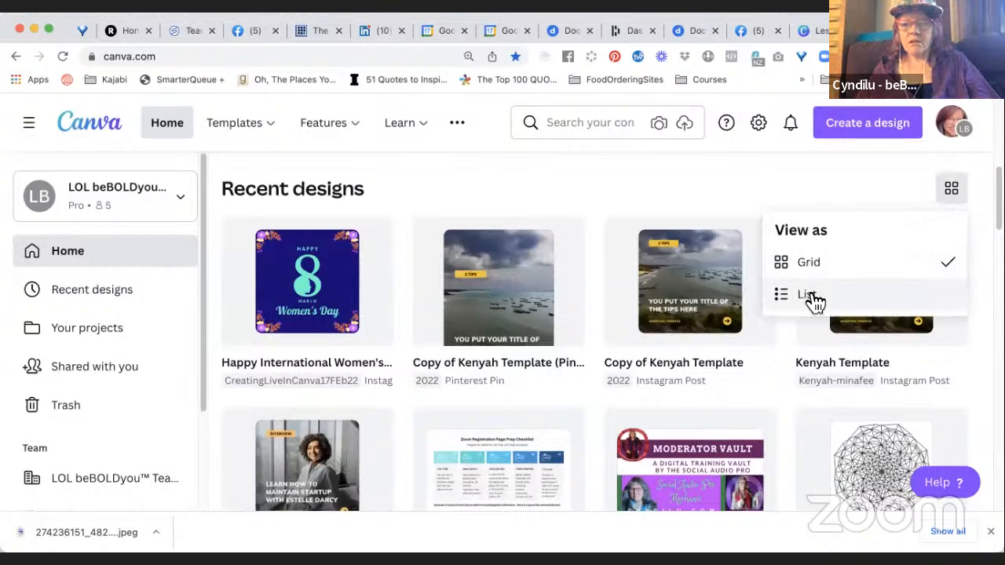
click(809, 296)
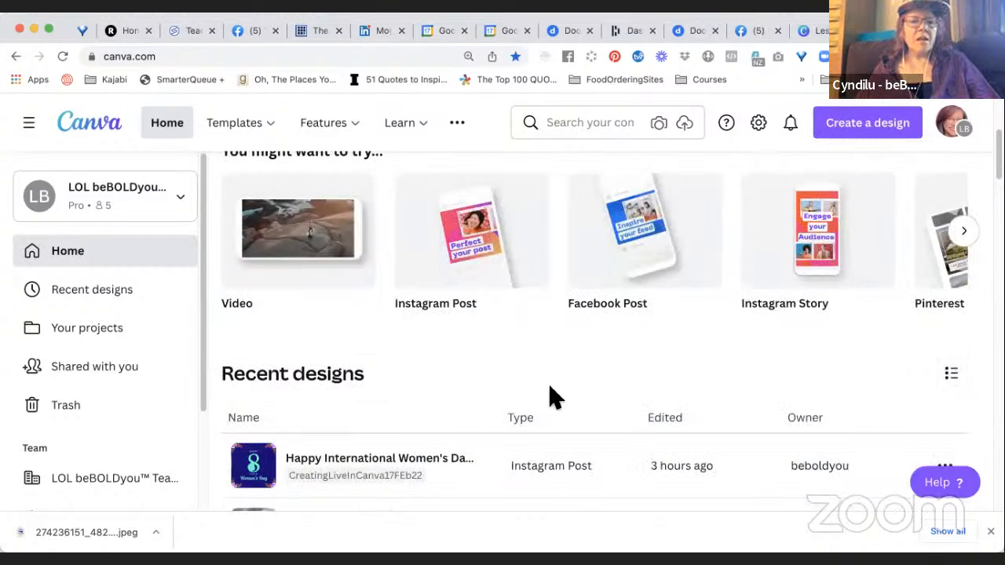
Browse far down the list of recent designs to examine the older designs, their types and edit dates.
scroll(549, 387, up, 1)
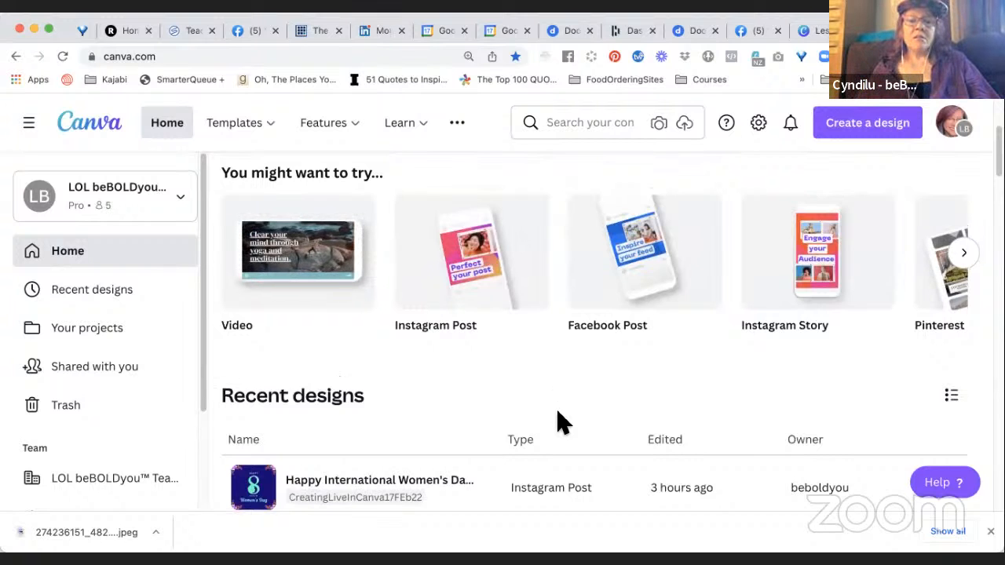
scroll(563, 421, down, 3)
scroll(563, 424, down, 12)
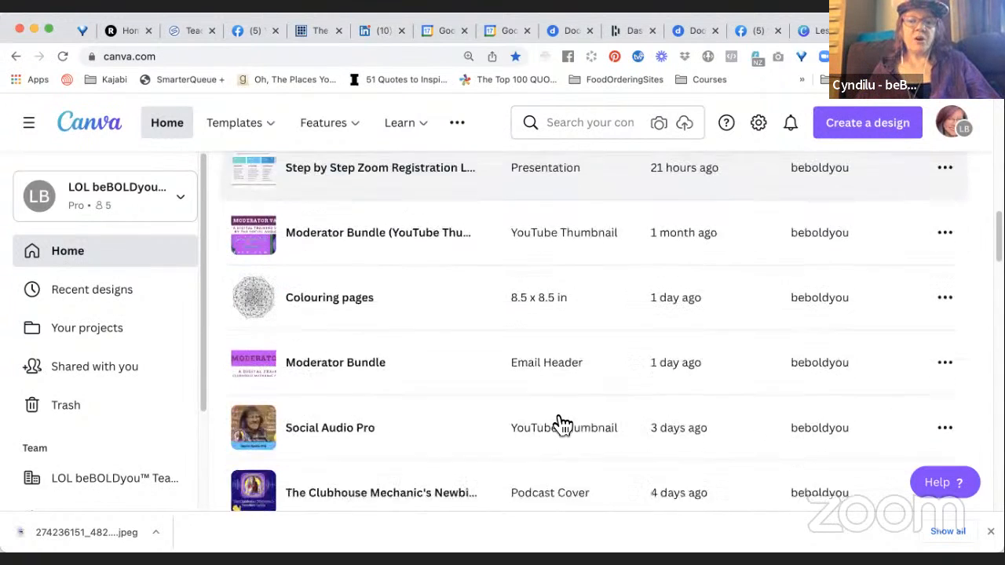
scroll(563, 424, down, 20)
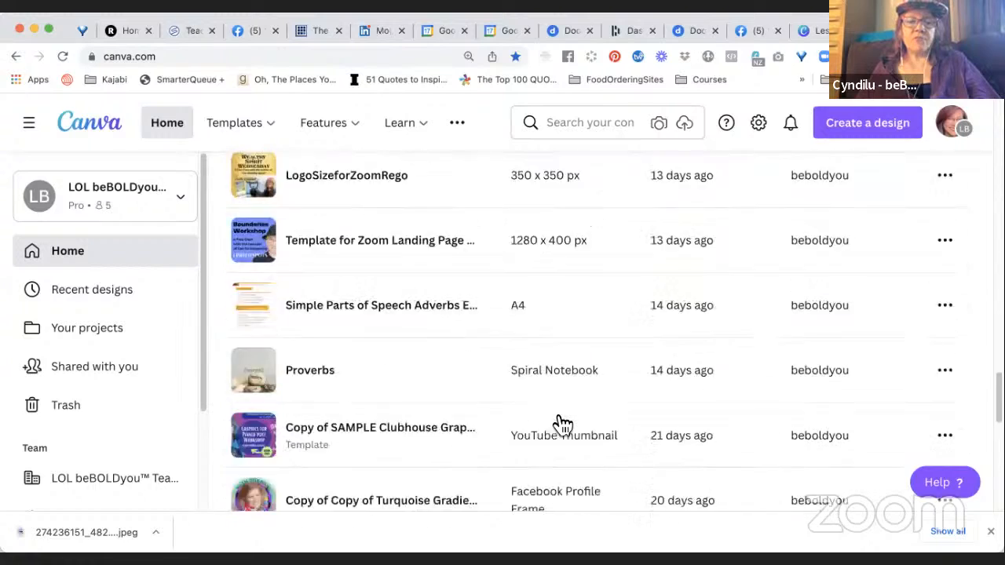
scroll(563, 424, down, 15)
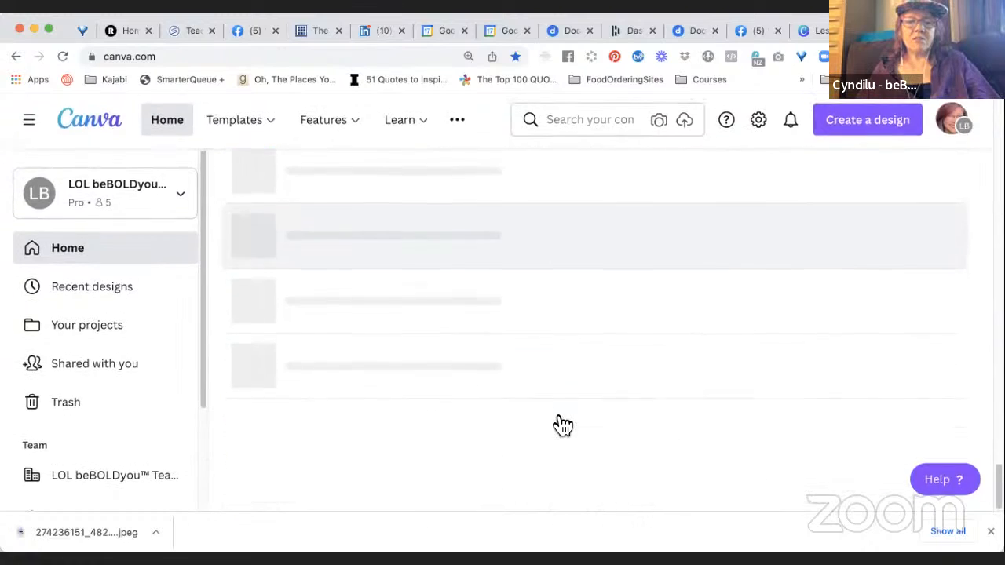
scroll(563, 424, down, 3)
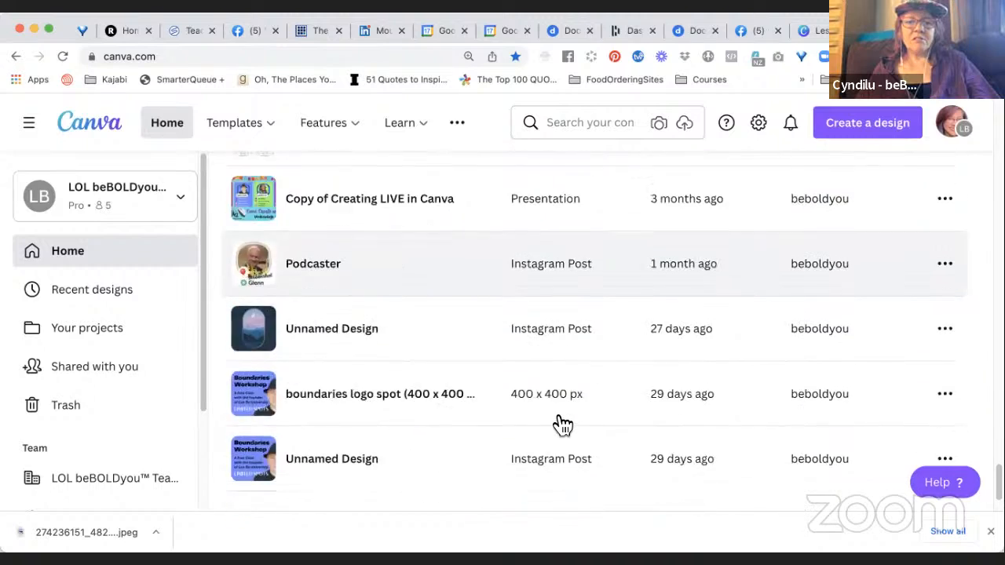
scroll(563, 424, down, 3)
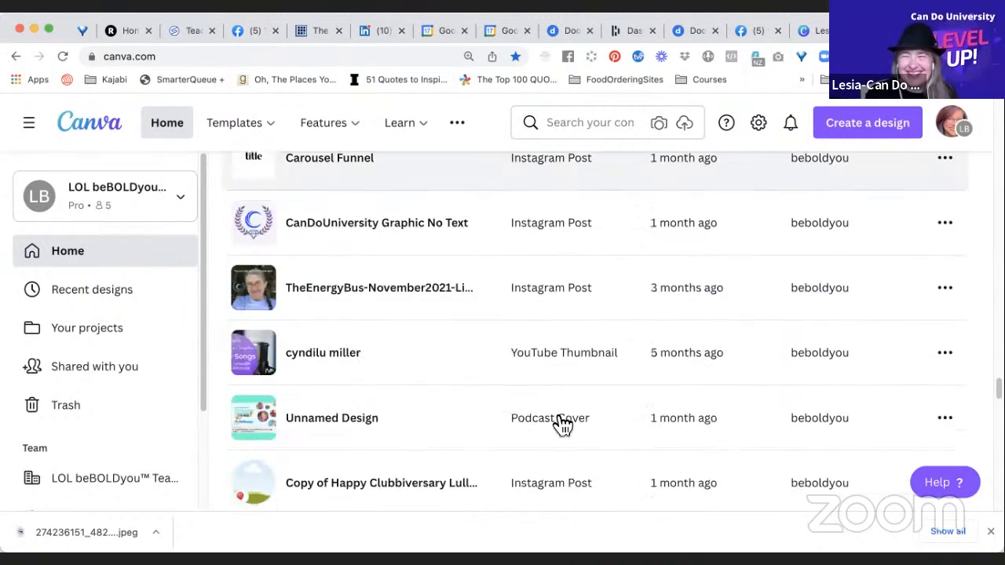
scroll(563, 424, down, 4)
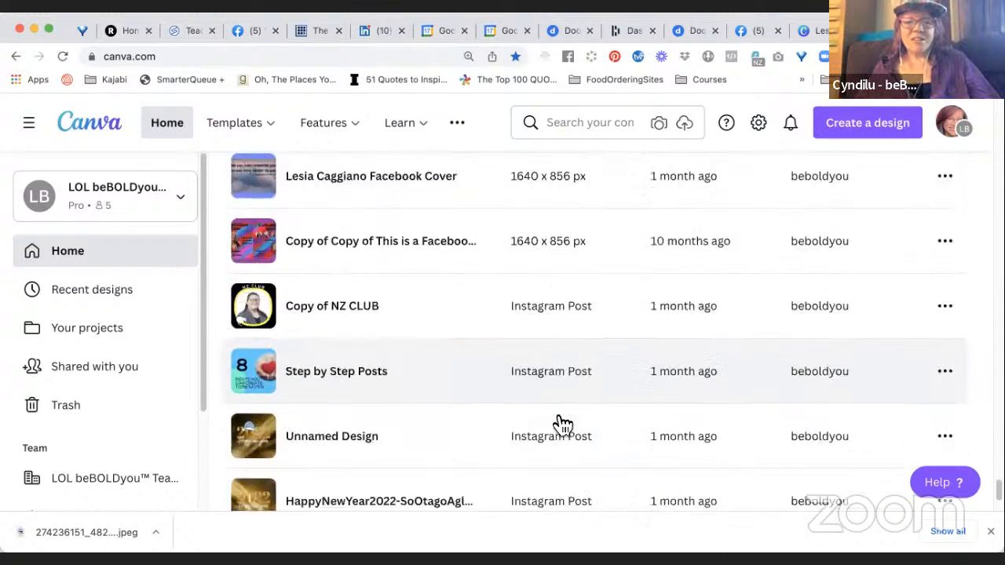
scroll(563, 425, down, 2)
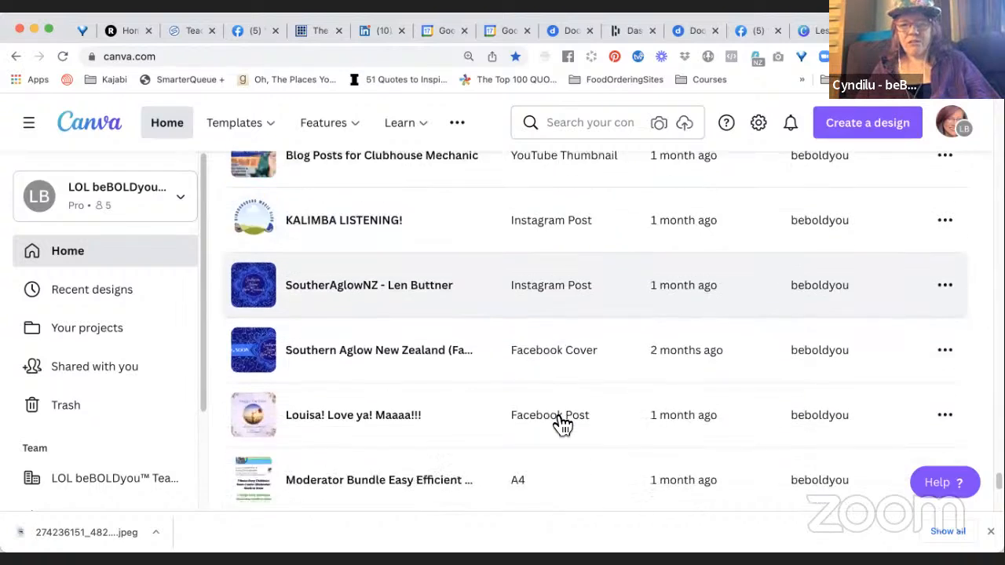
scroll(563, 424, down, 7)
scroll(563, 424, down, 5)
scroll(563, 424, down, 9)
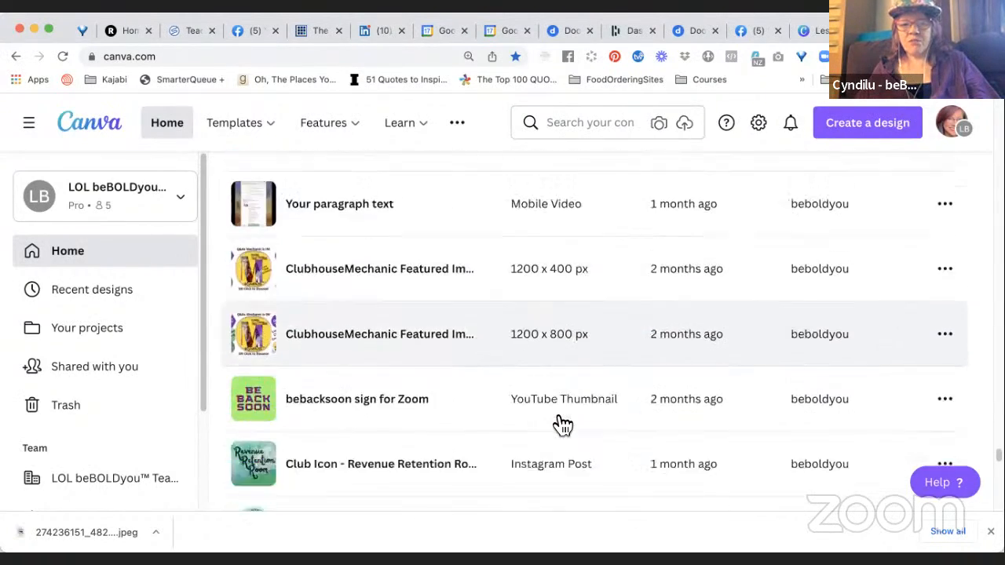
scroll(563, 424, down, 10)
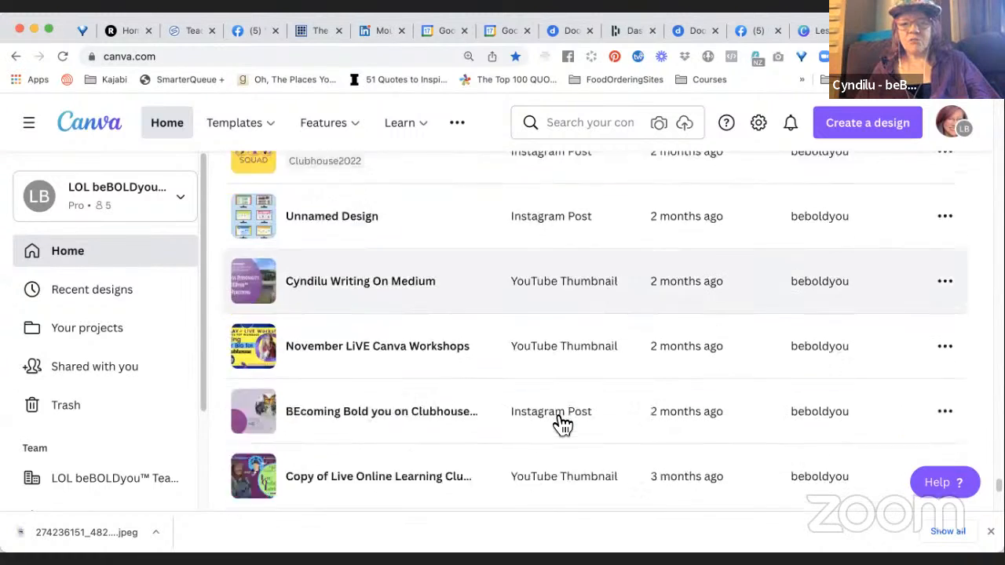
scroll(563, 424, down, 8)
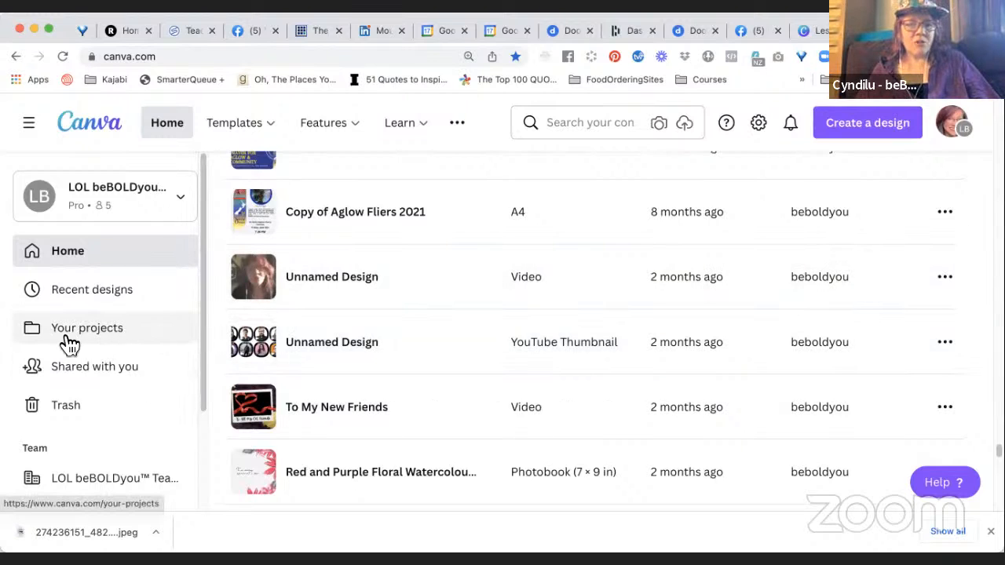
Open the Your projects page, dismiss its feedback form and view the list of all items.
click(108, 334)
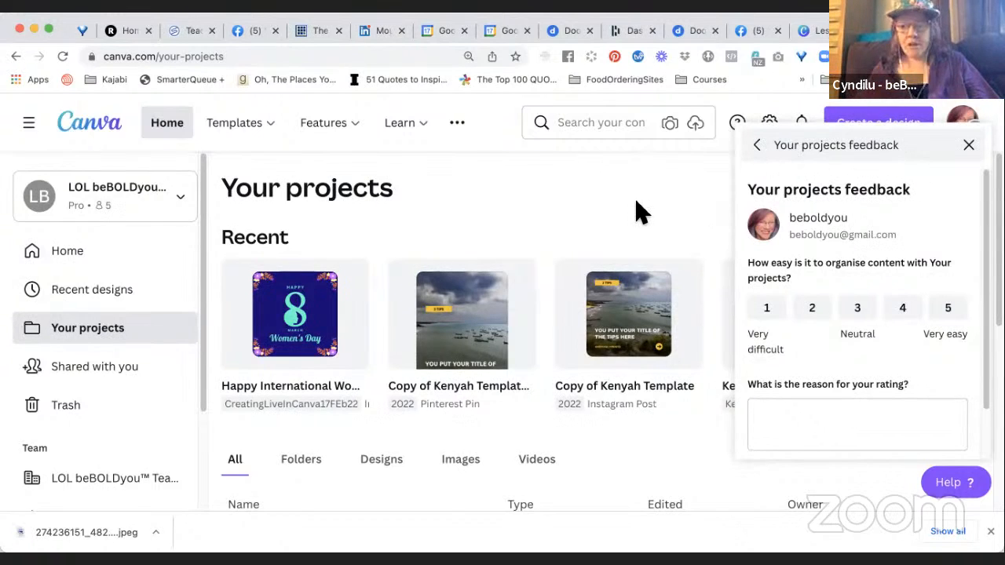
click(968, 145)
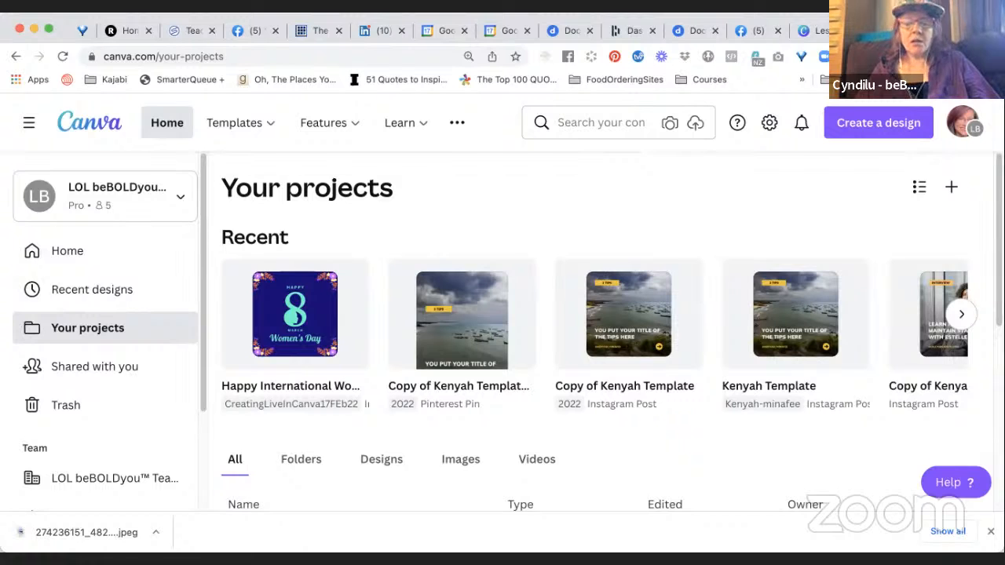
scroll(503, 419, down, 3)
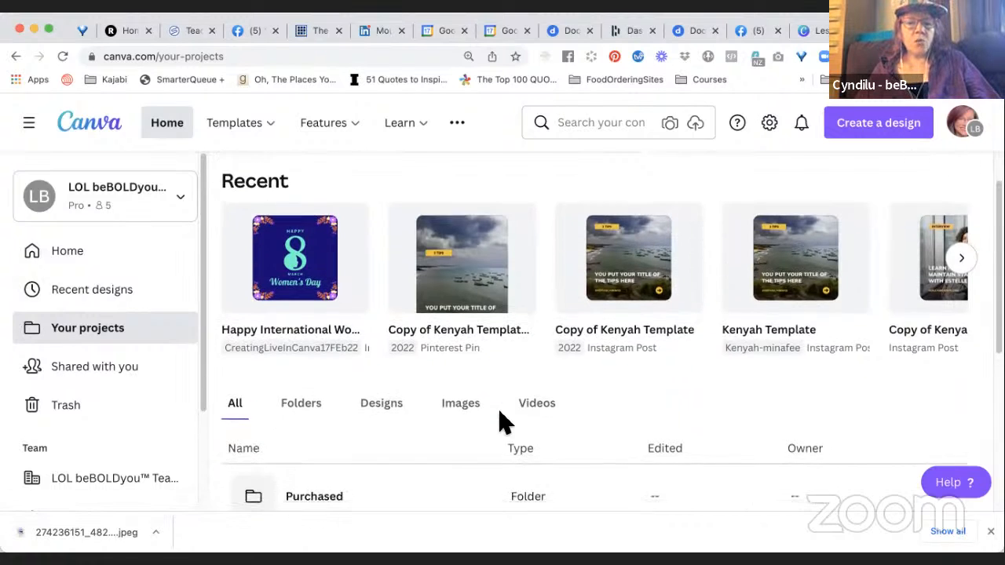
scroll(502, 419, down, 2)
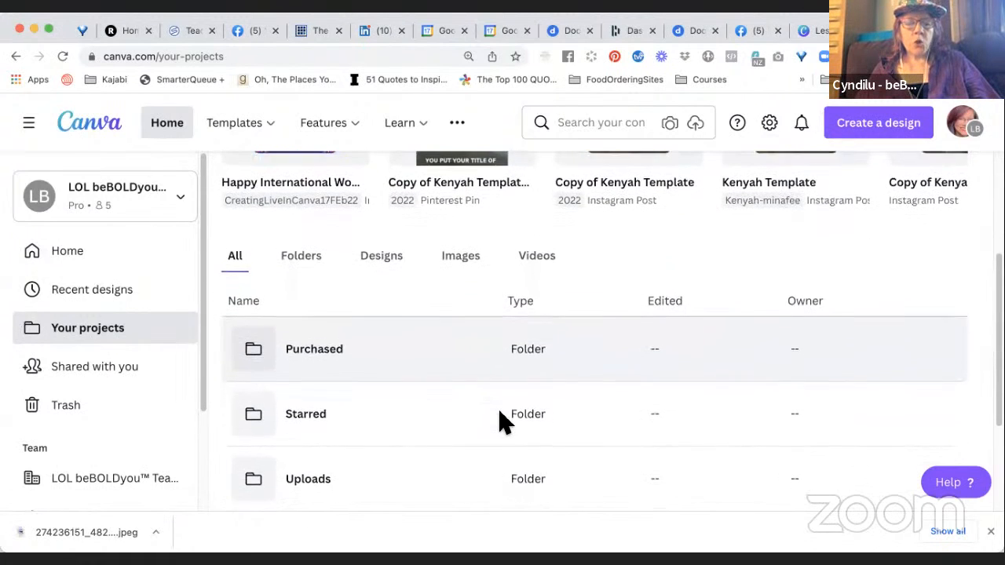
scroll(502, 422, down, 2)
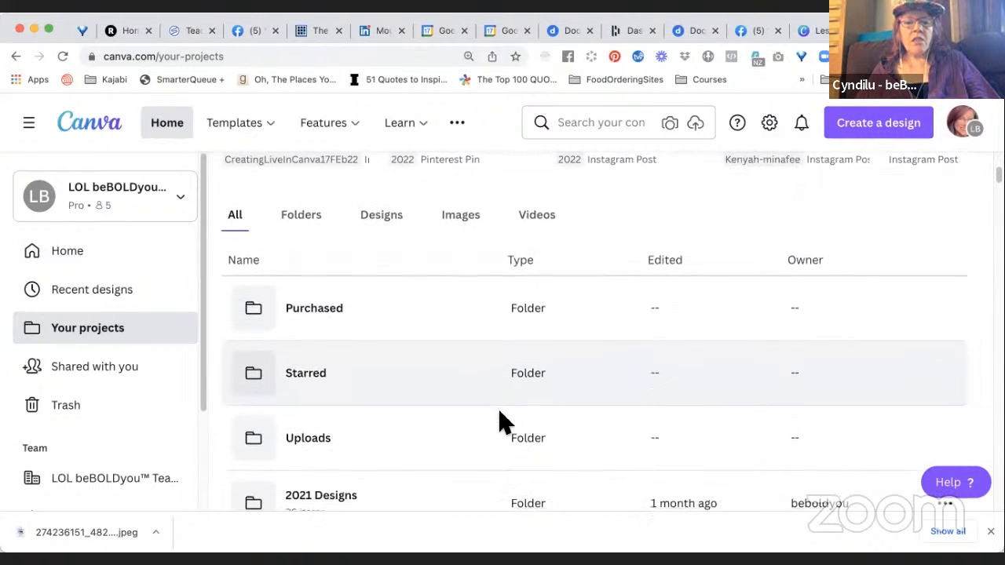
Filter Your projects to show only folders and browse the folder list to Lesia - Can Do U.
scroll(479, 408, up, 2)
click(314, 271)
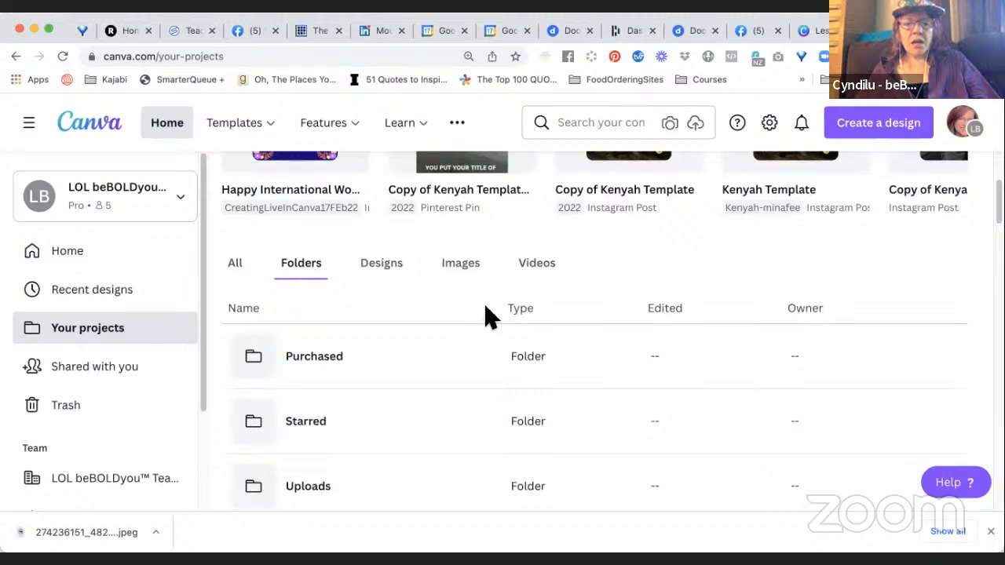
scroll(487, 318, down, 6)
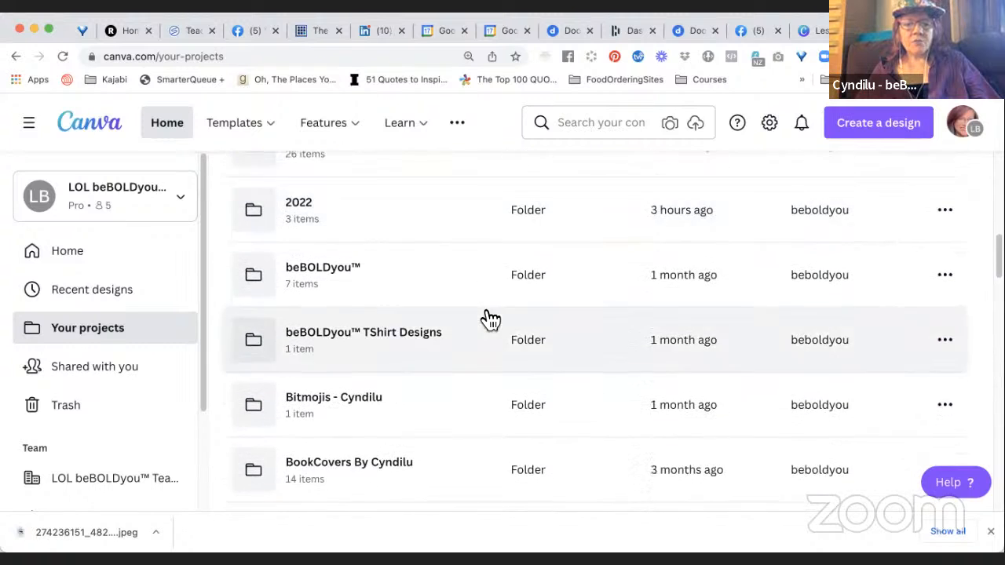
scroll(488, 318, down, 8)
scroll(457, 380, down, 7)
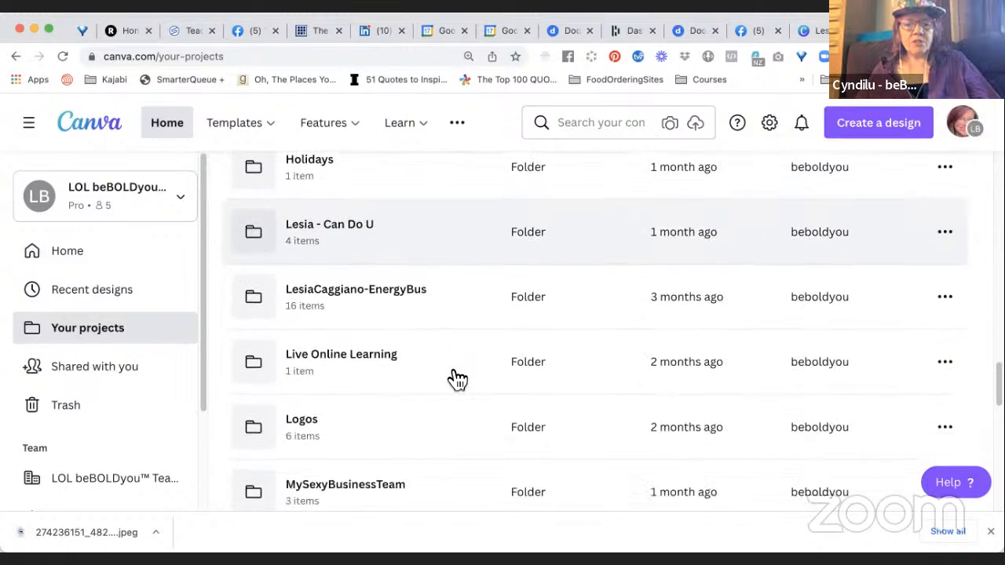
Open the Can Do U folder and start creating a new folder inside it.
scroll(455, 379, up, 2)
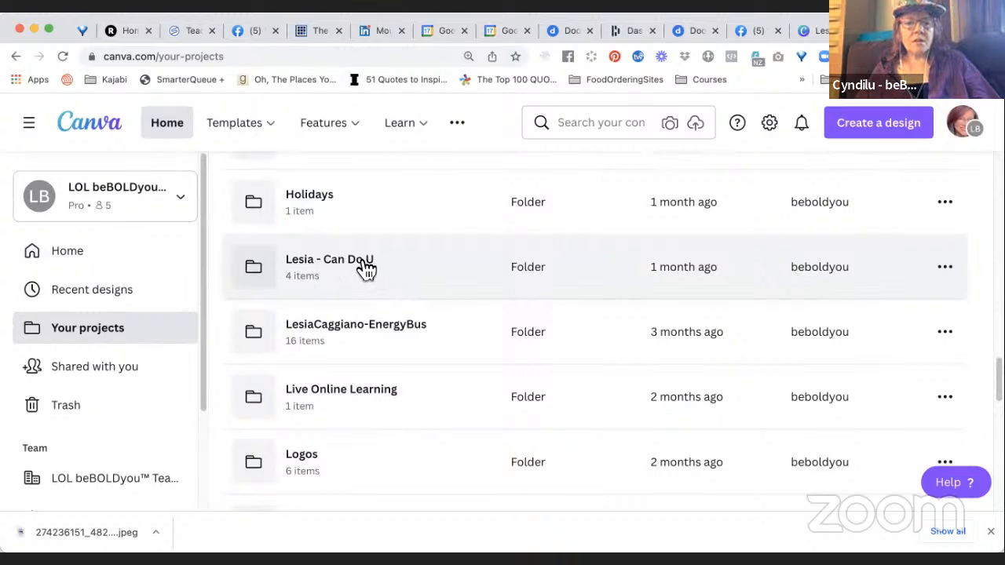
click(255, 271)
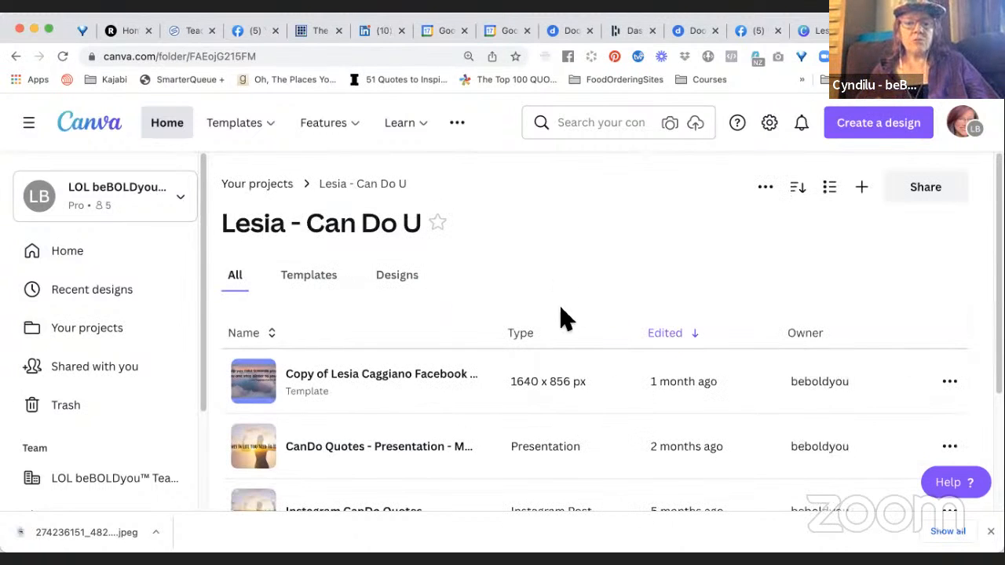
click(866, 194)
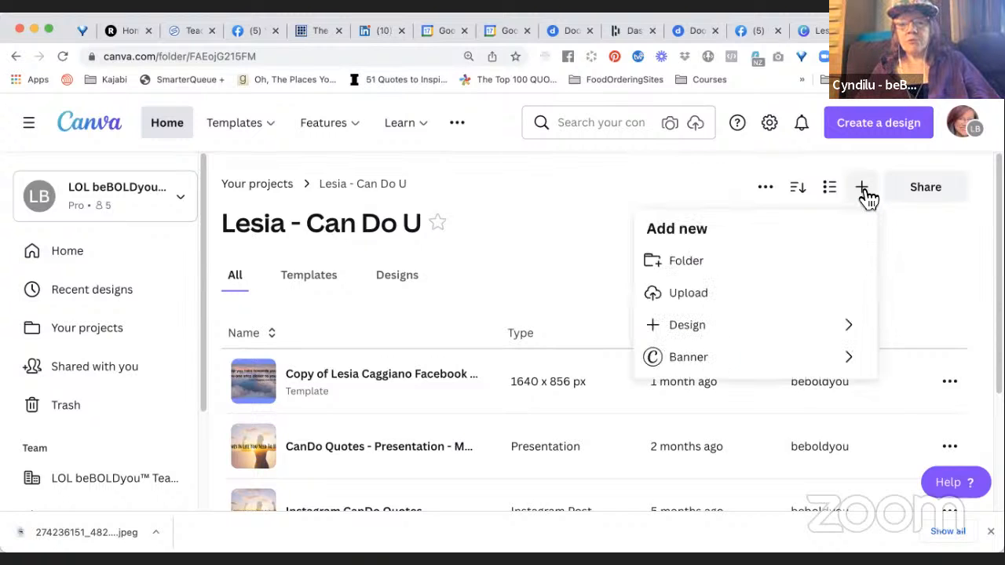
click(725, 264)
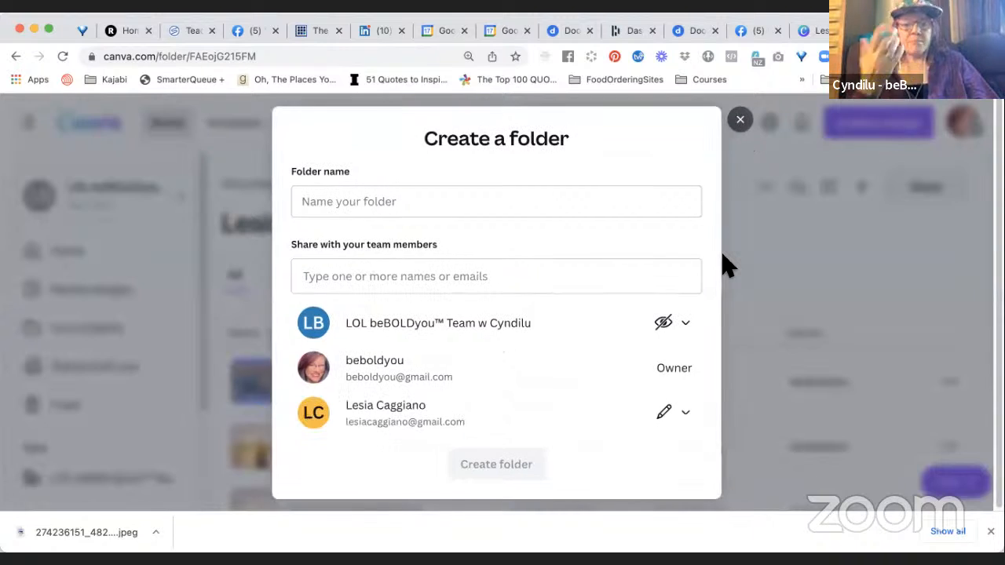
Name the subfolder "Boundaries - Graphics - Images - Overlays - Zoom Virtual Backgrounds" and create it.
click(532, 209)
text(B)
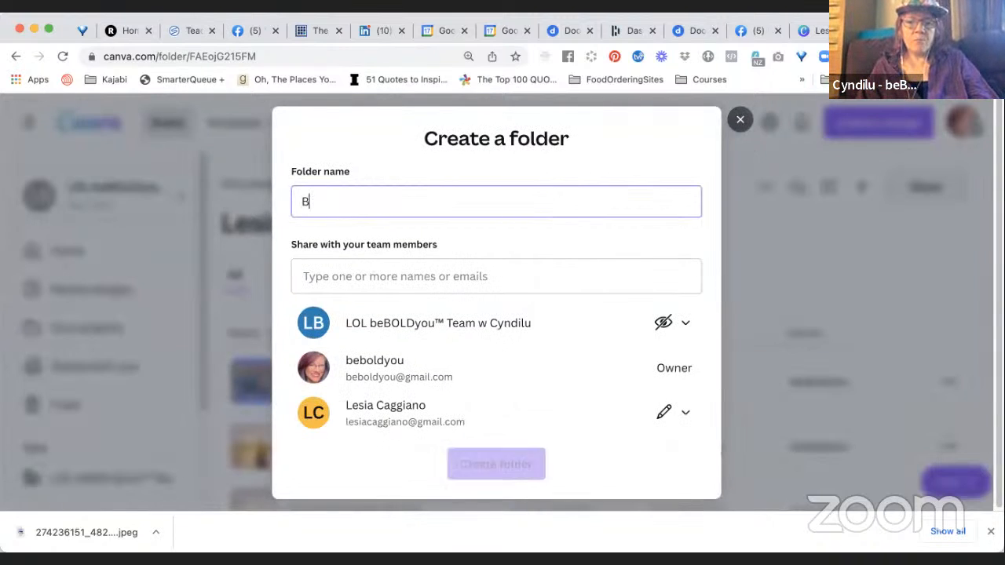
text(oundaries - Graphic)
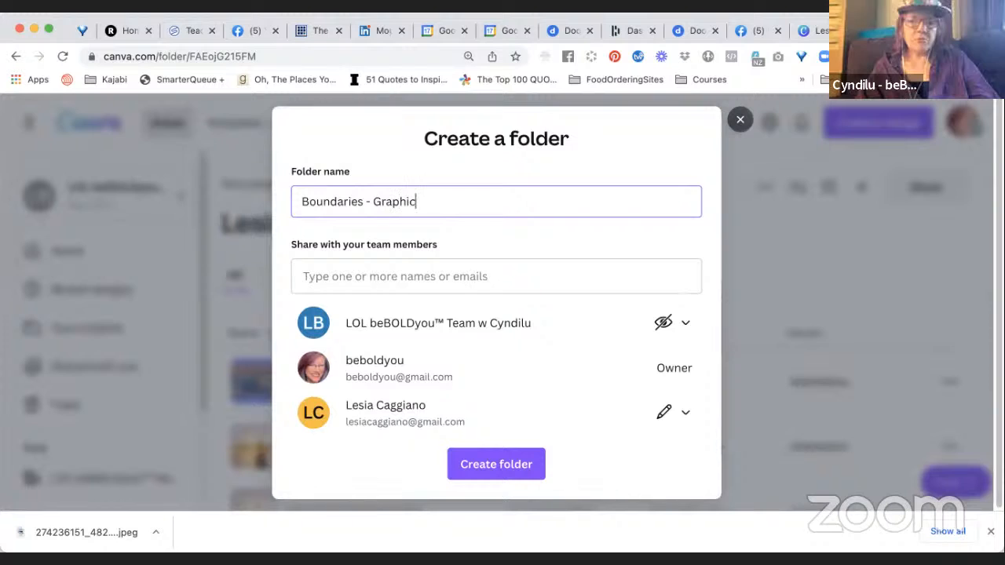
text(s - Image)
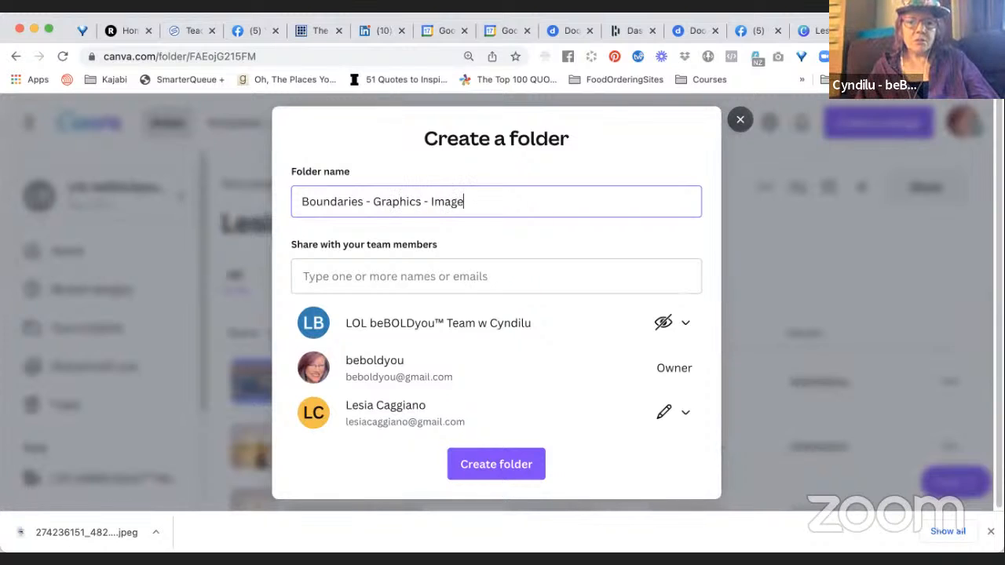
text(s - Overlays - G)
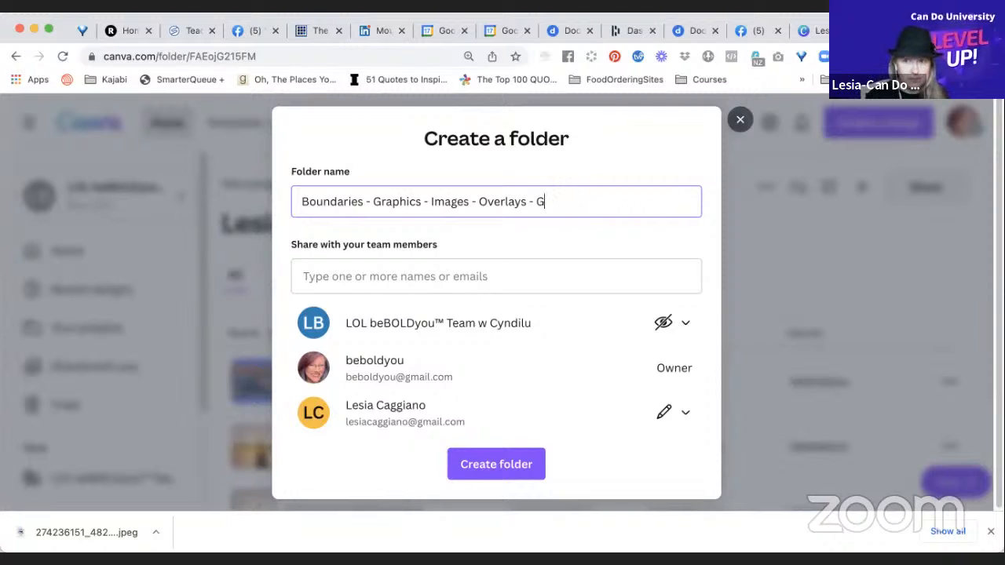
key(BackSpace)
text(Zoom Ba)
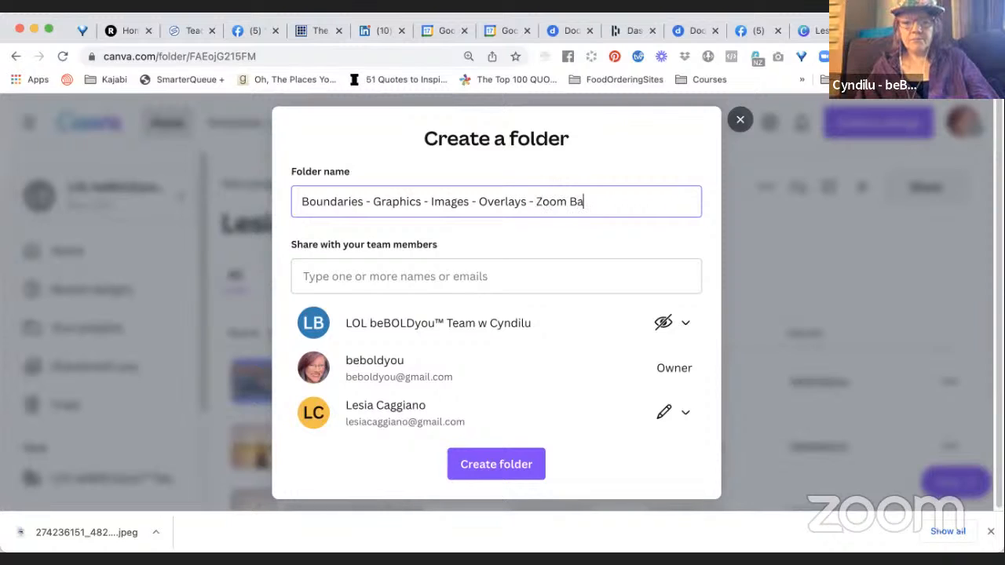
text(ckground)
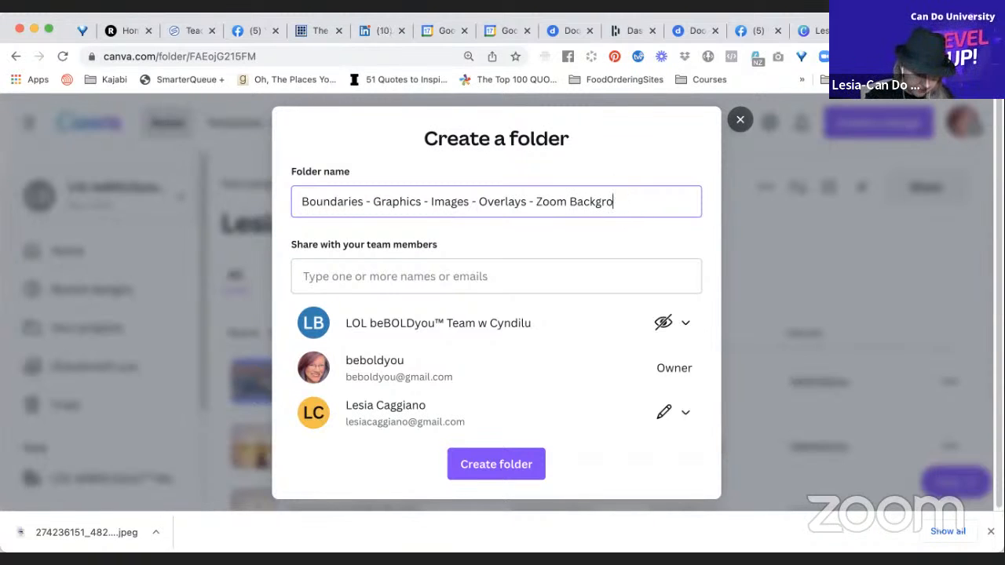
key(BackSpace)
key(BackSpace)
key(BackSpace)
text(Virtual )
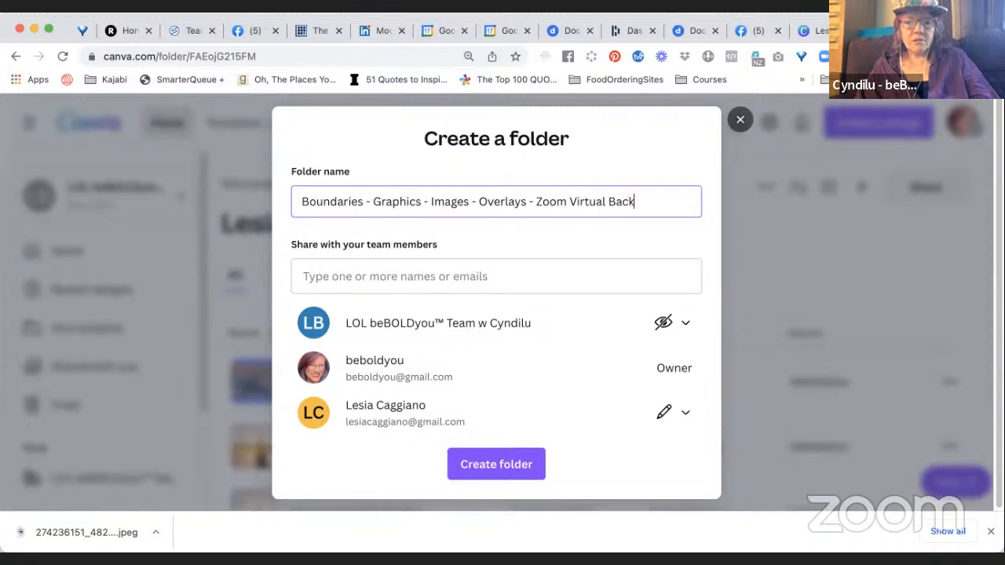
text(unds)
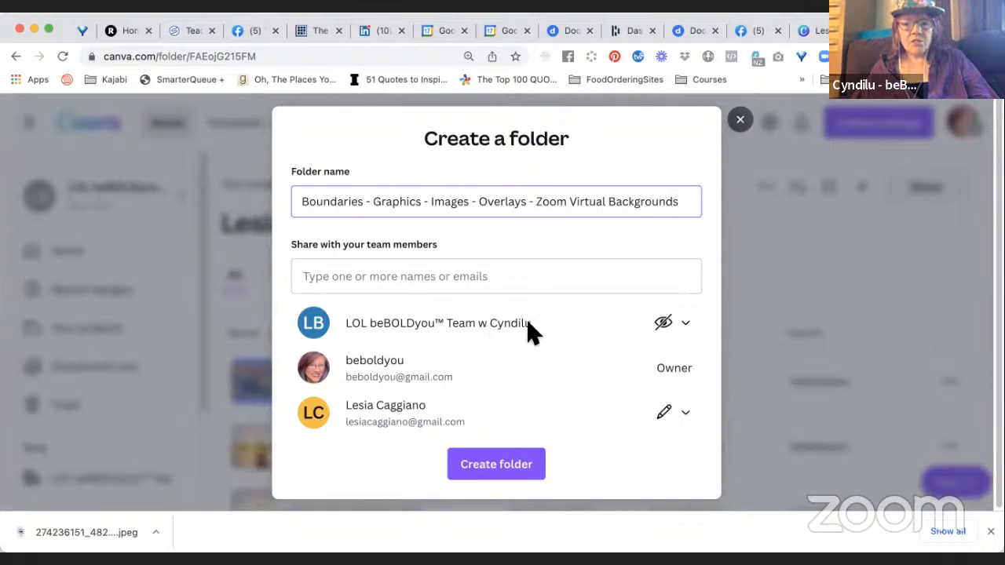
click(520, 475)
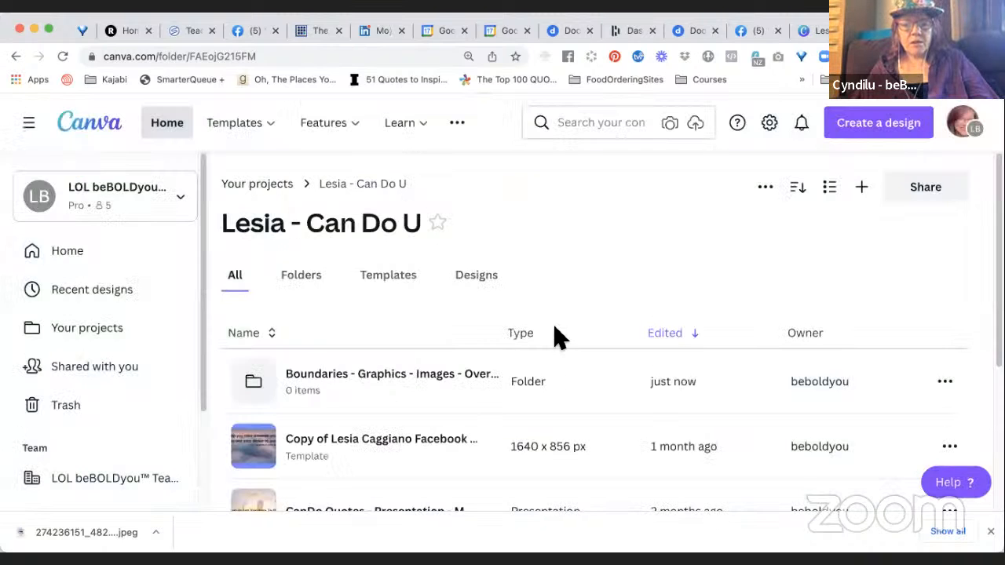
Look over the items in the Can Do U folder and open the new Boundaries subfolder.
scroll(570, 421, down, 1)
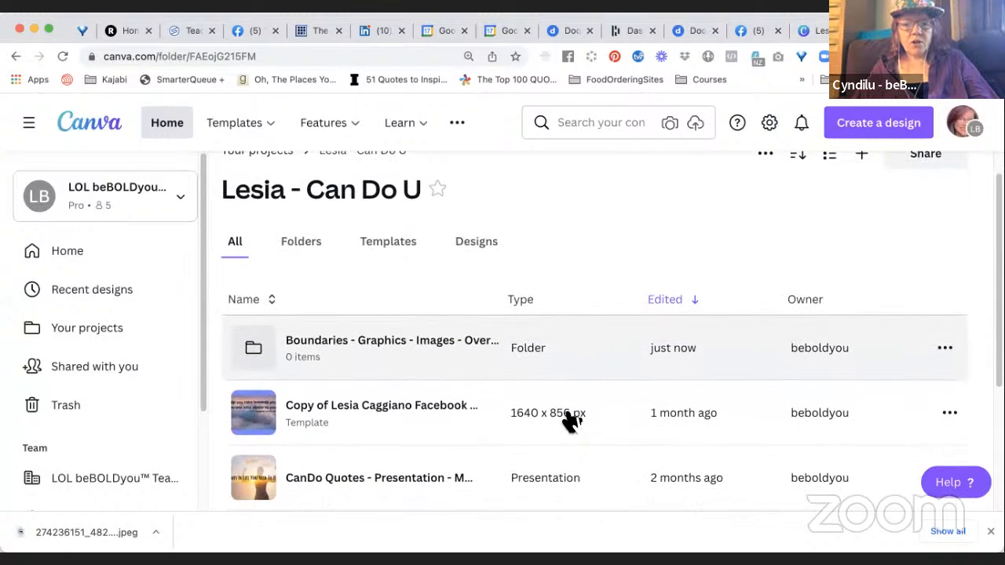
scroll(570, 422, down, 1)
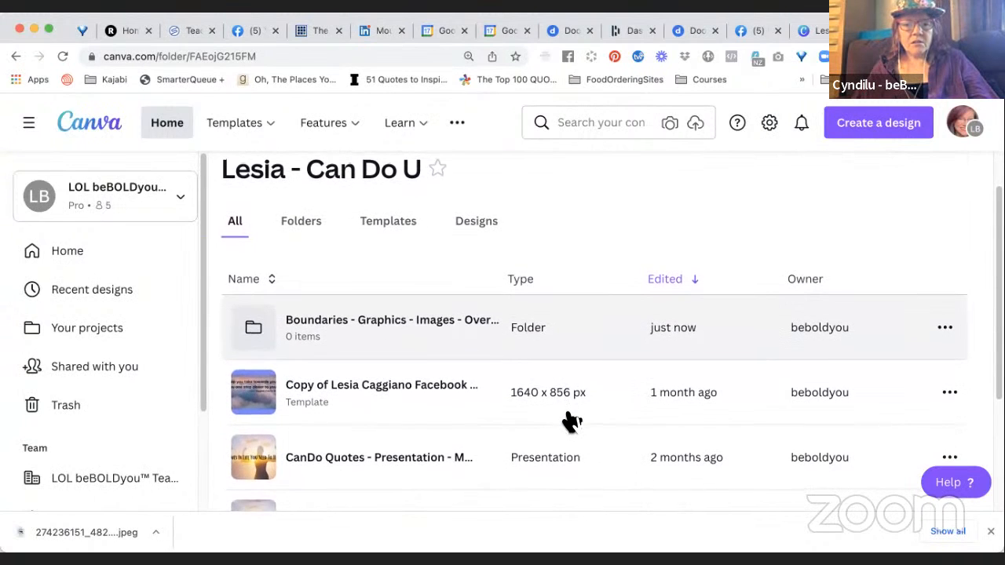
scroll(570, 422, up, 1)
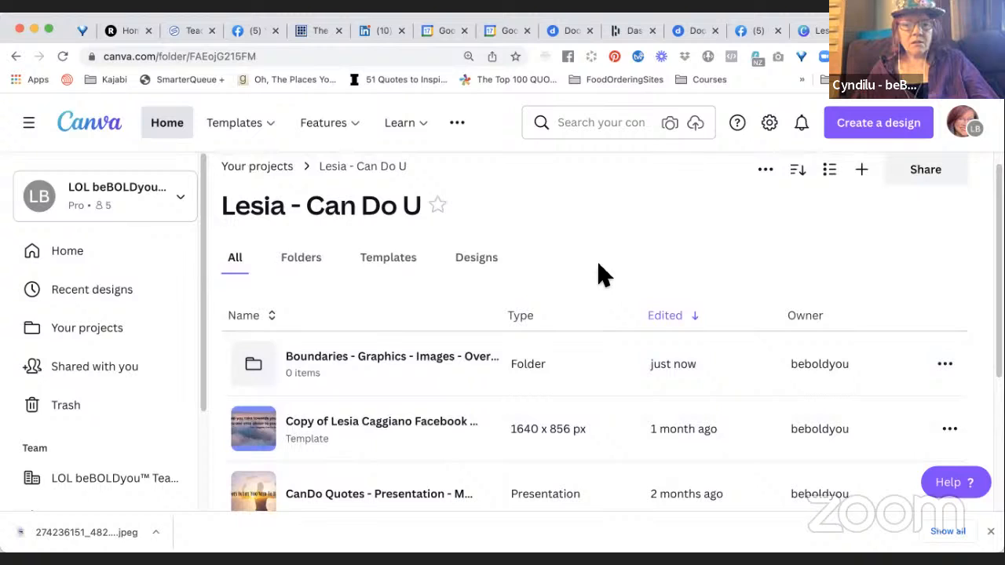
scroll(599, 274, up, 1)
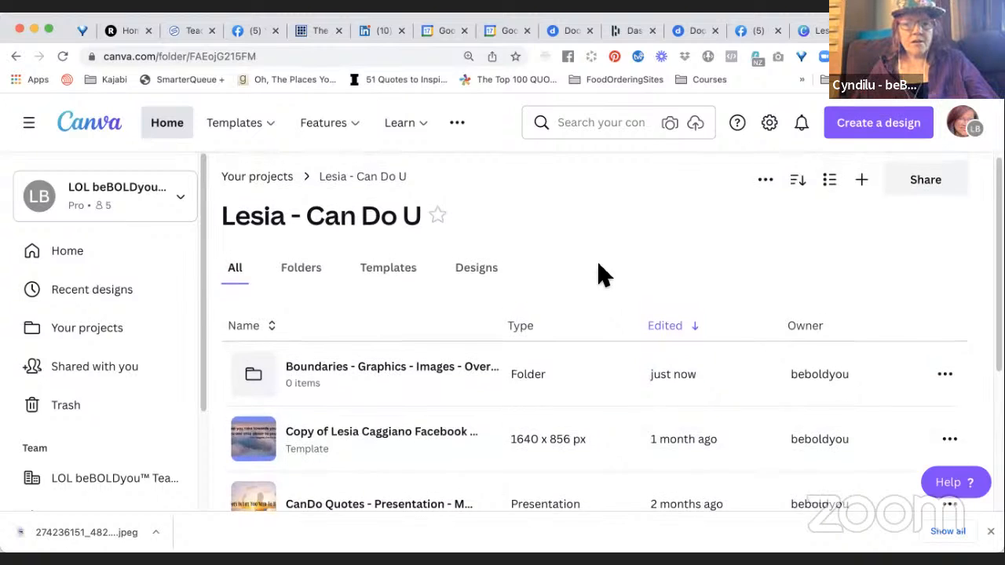
click(383, 384)
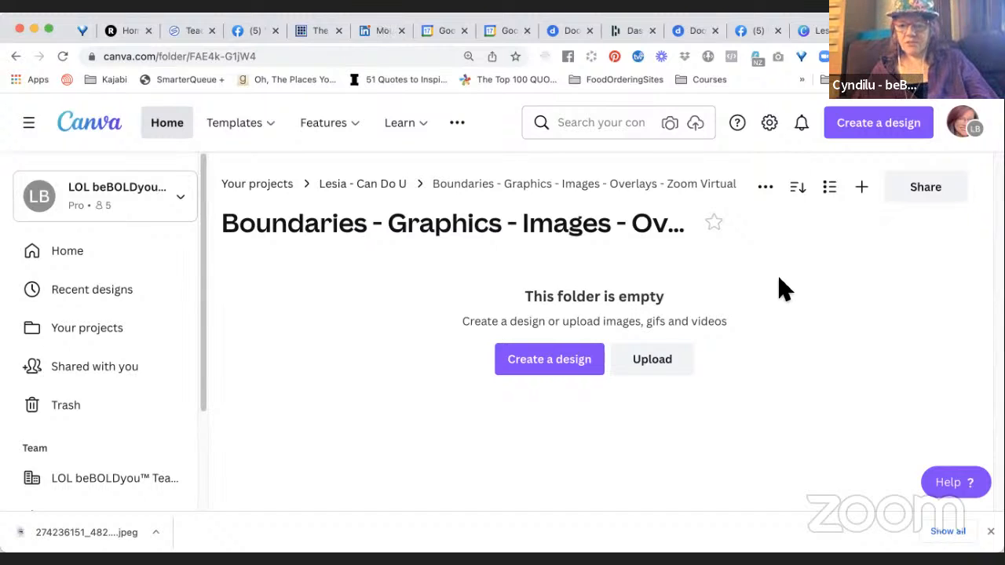
Create a Zoom Virtual Background design in the Boundaries subfolder, searching the design types for "zoom".
click(537, 369)
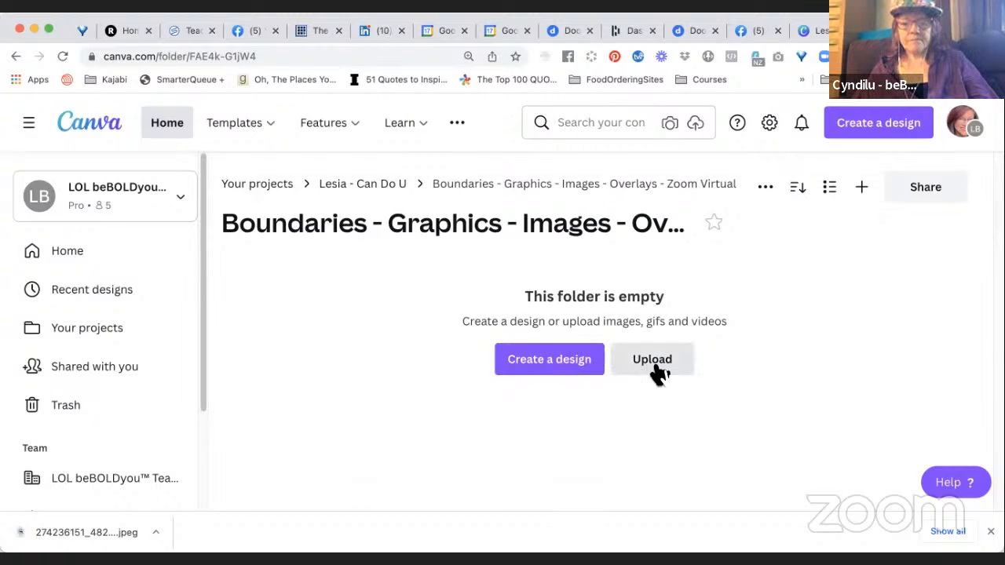
click(561, 368)
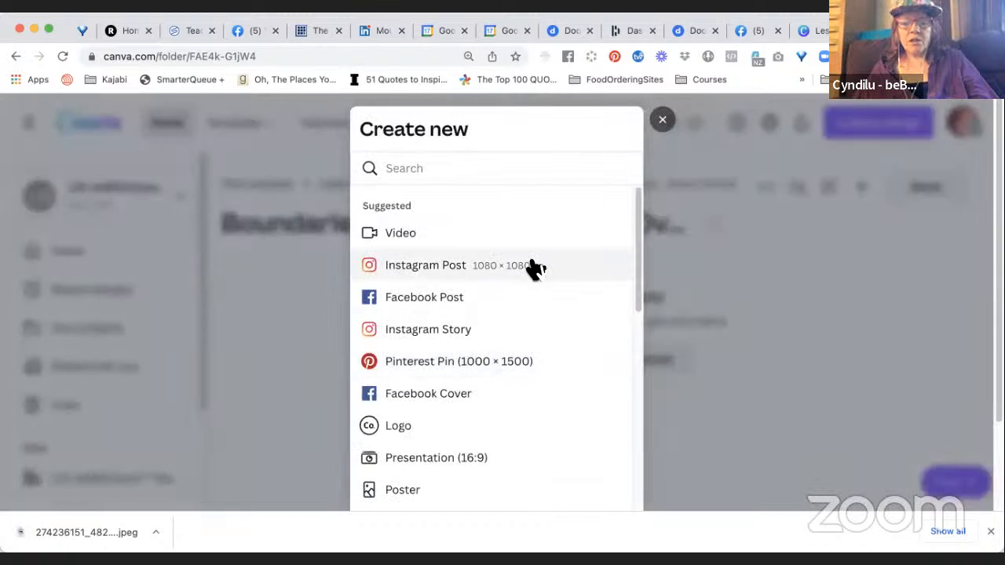
click(534, 168)
text(zoom)
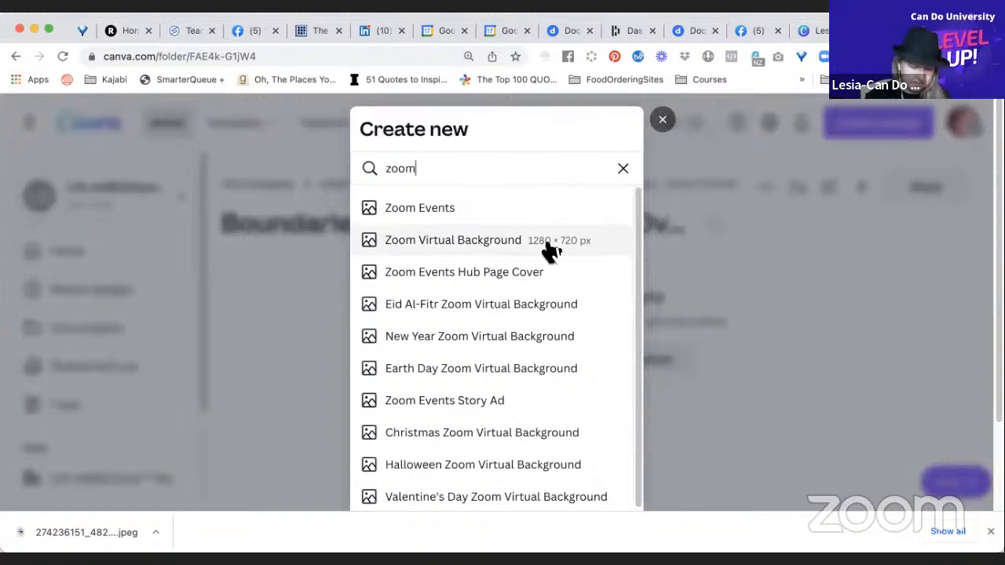
click(492, 251)
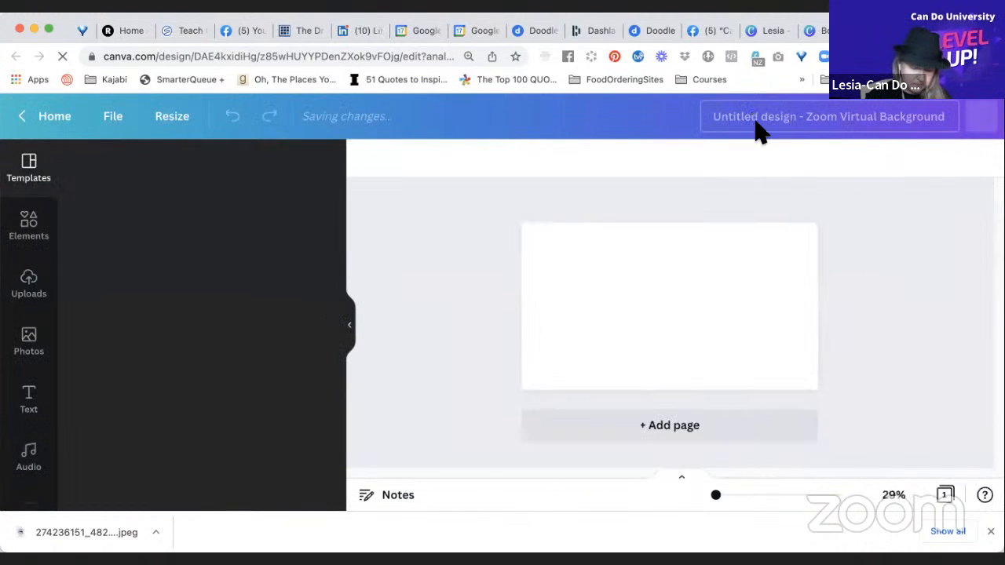
Title the design with the client's first name followed by "- Boundaries - Zoom Background".
click(760, 132)
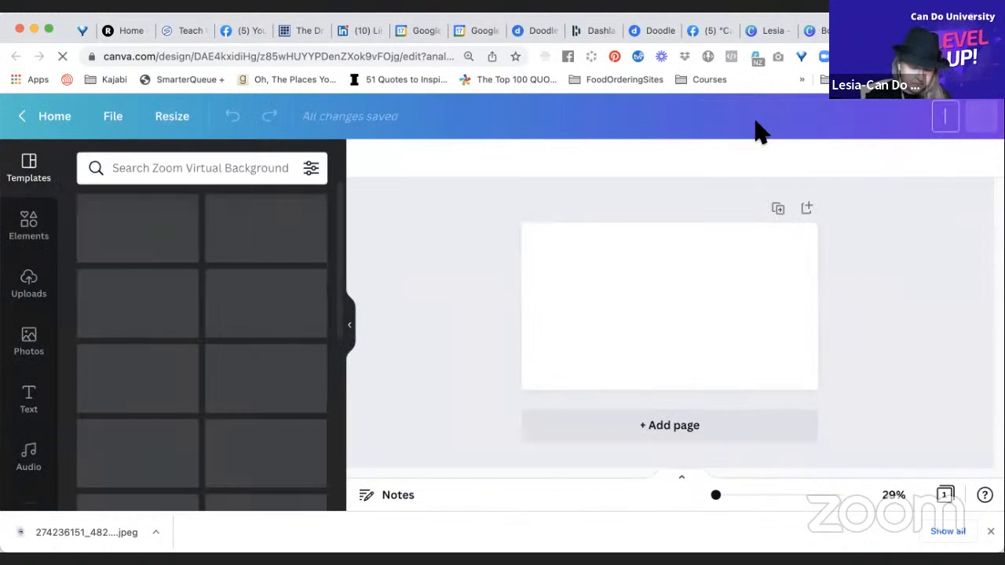
text(Lesia -)
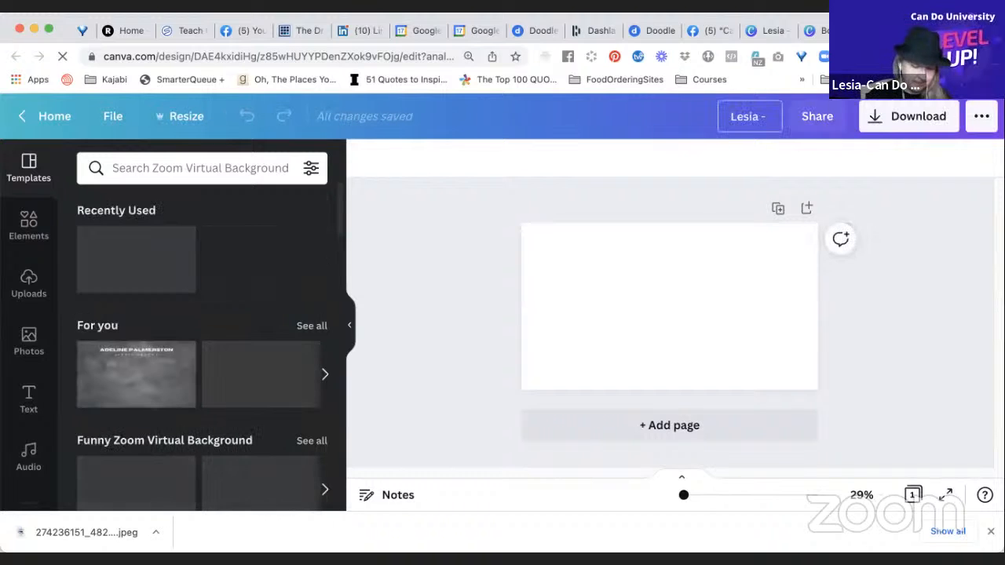
text( Boundar)
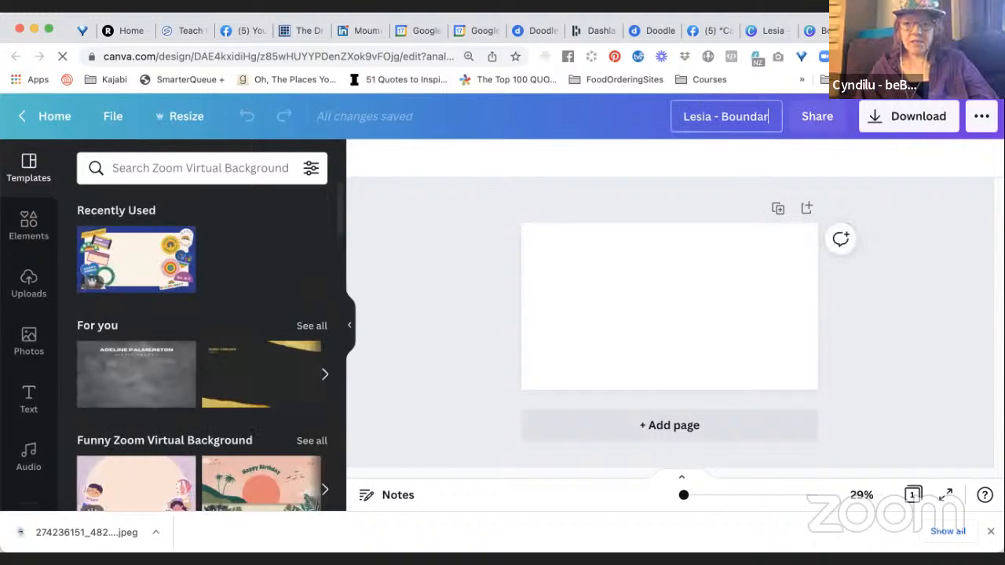
text(ies - Zo)
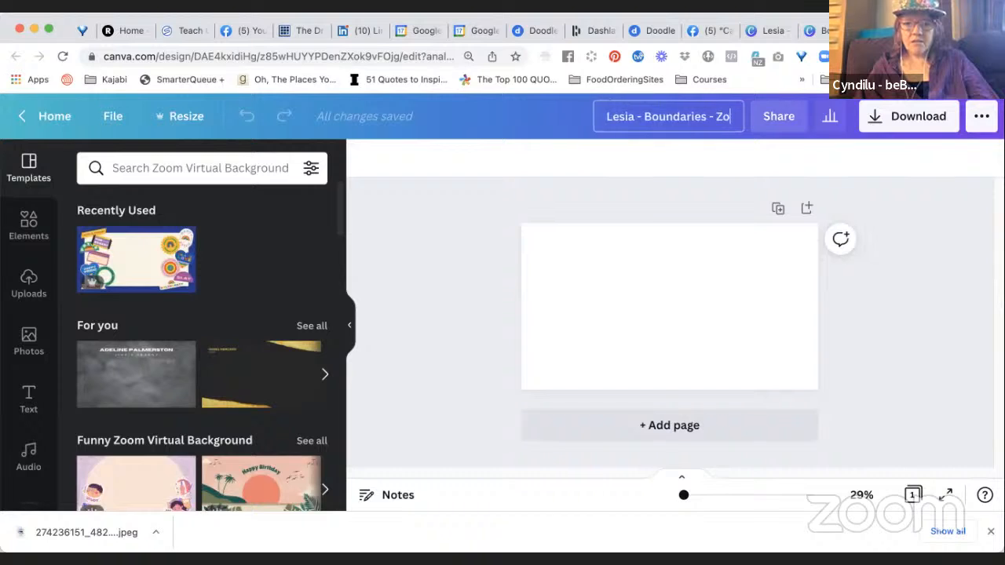
text(om Background)
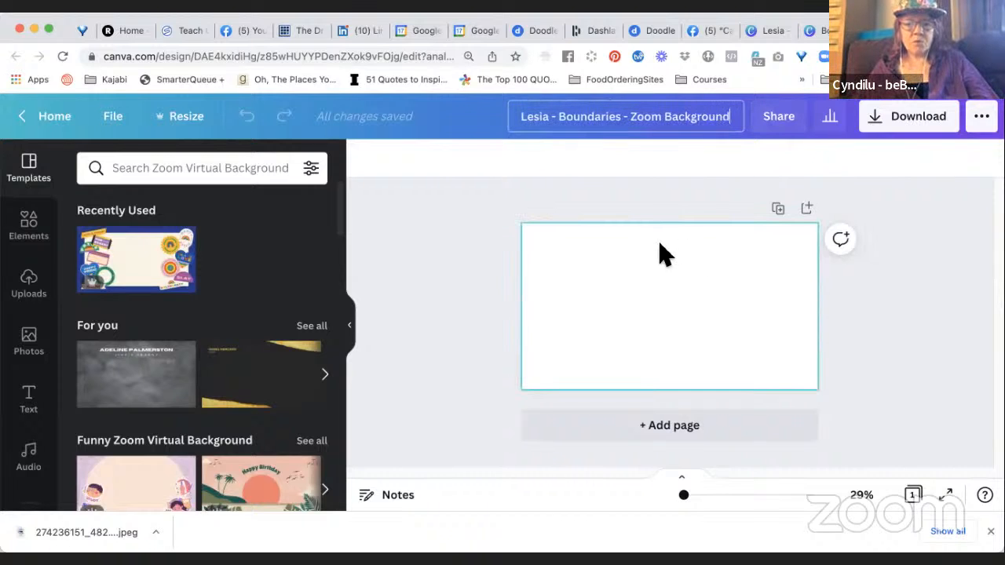
click(601, 274)
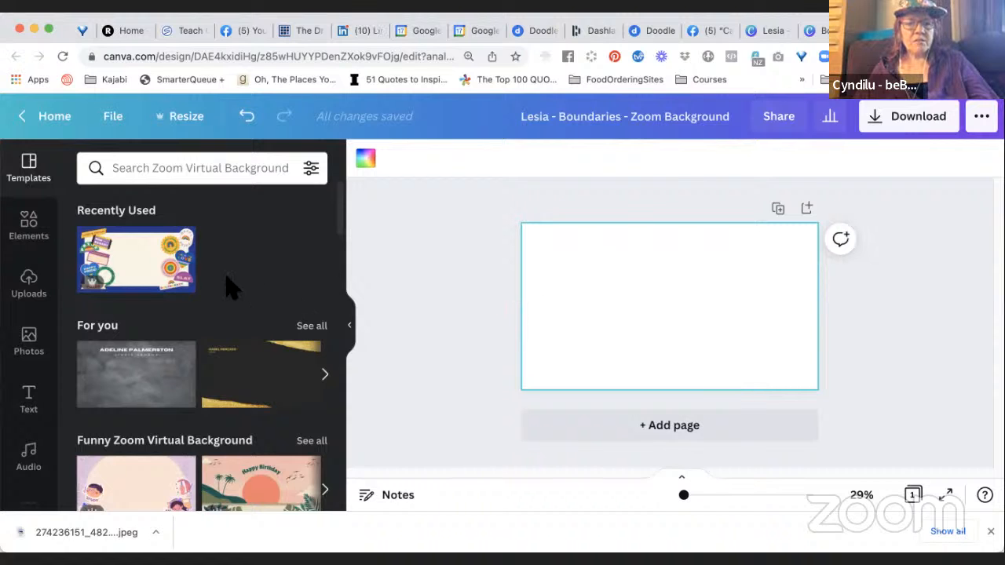
Browse the suggested Zoom Virtual Background template categories and search the templates for "boundaries".
scroll(203, 296, down, 1)
scroll(202, 296, down, 5)
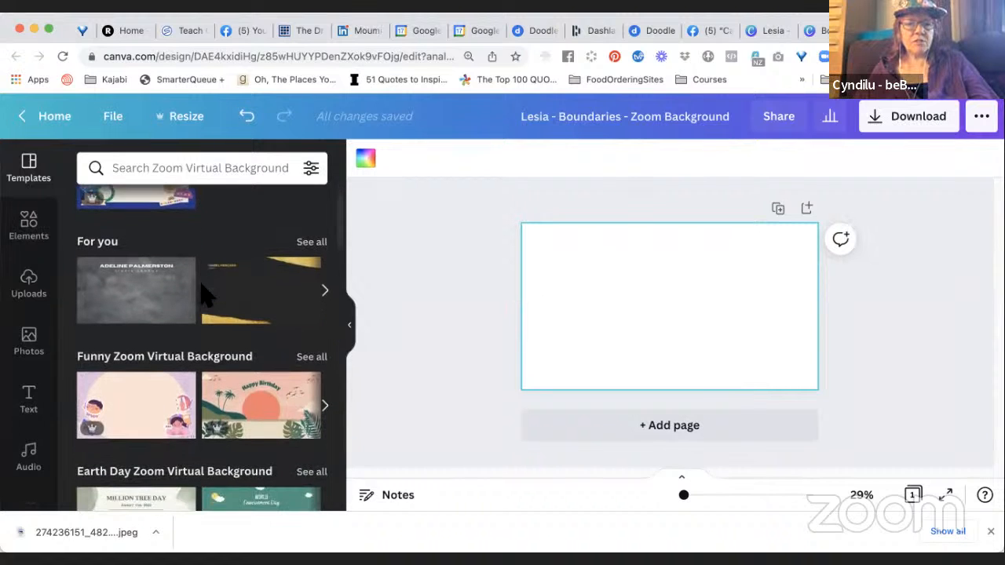
scroll(202, 296, down, 5)
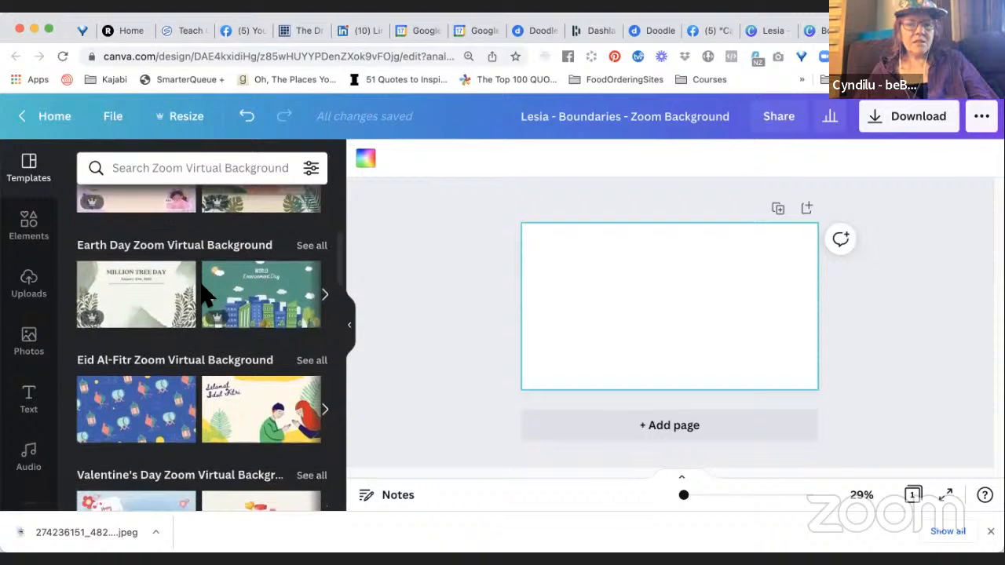
scroll(206, 296, down, 5)
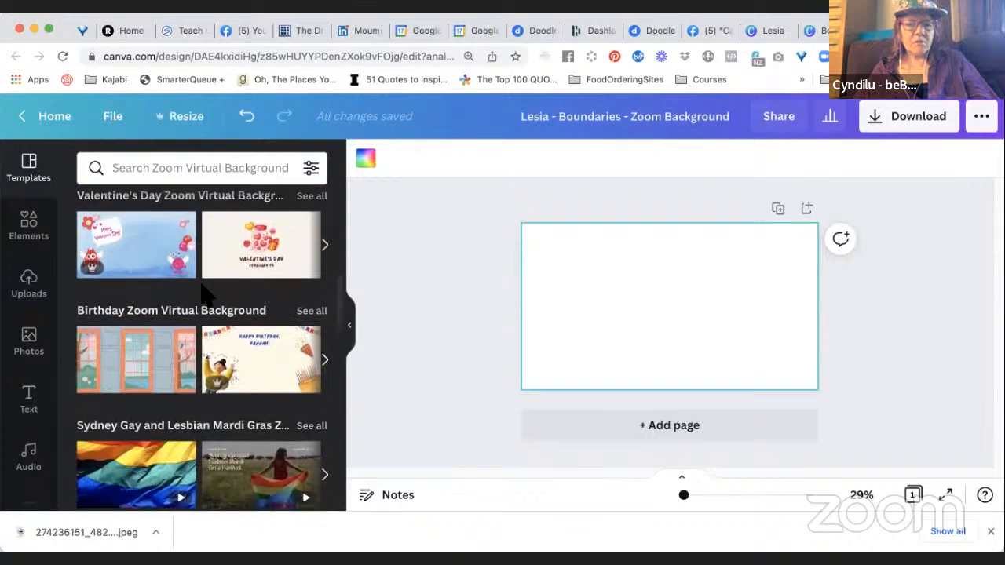
scroll(206, 296, down, 5)
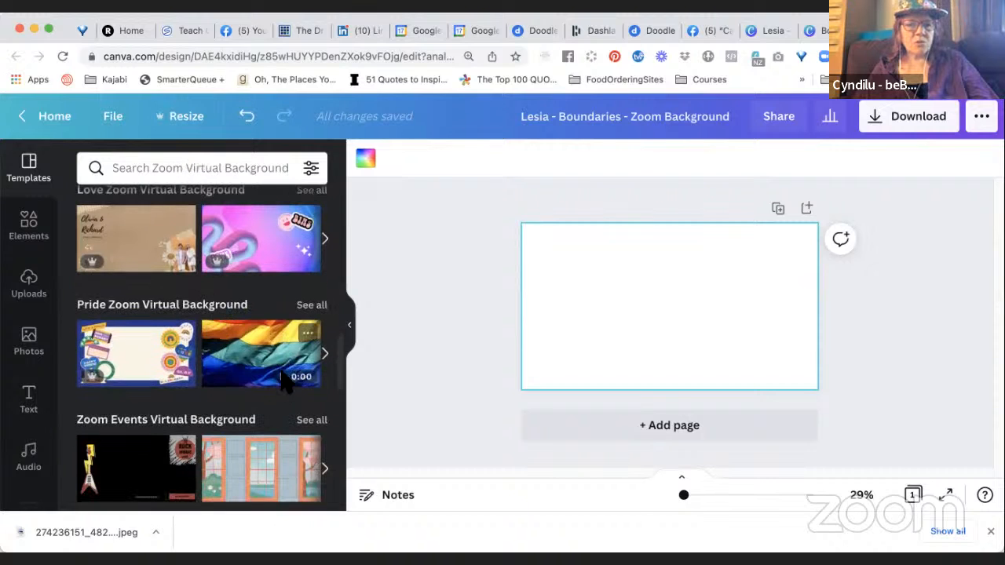
scroll(292, 397, down, 1)
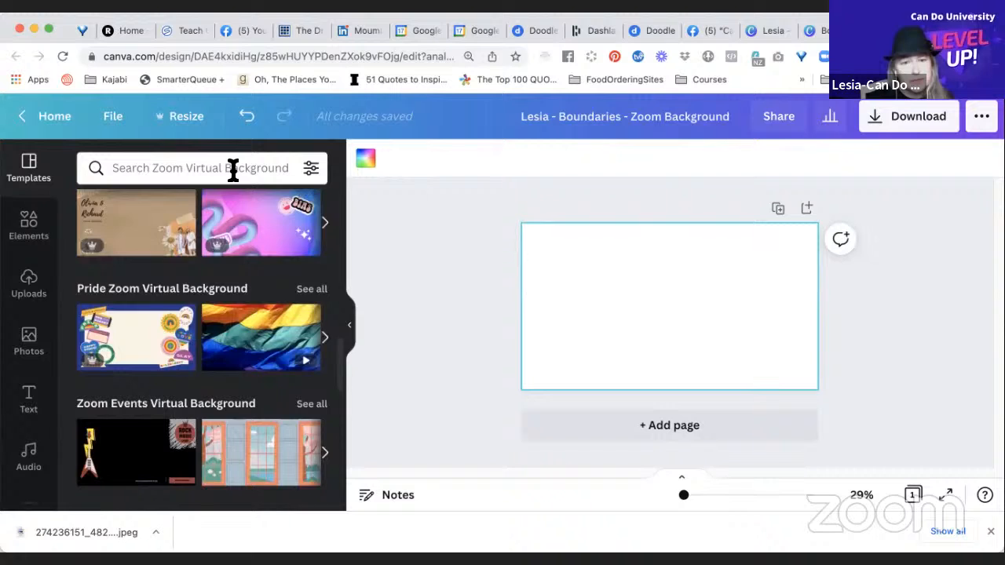
click(230, 168)
text(boundaries)
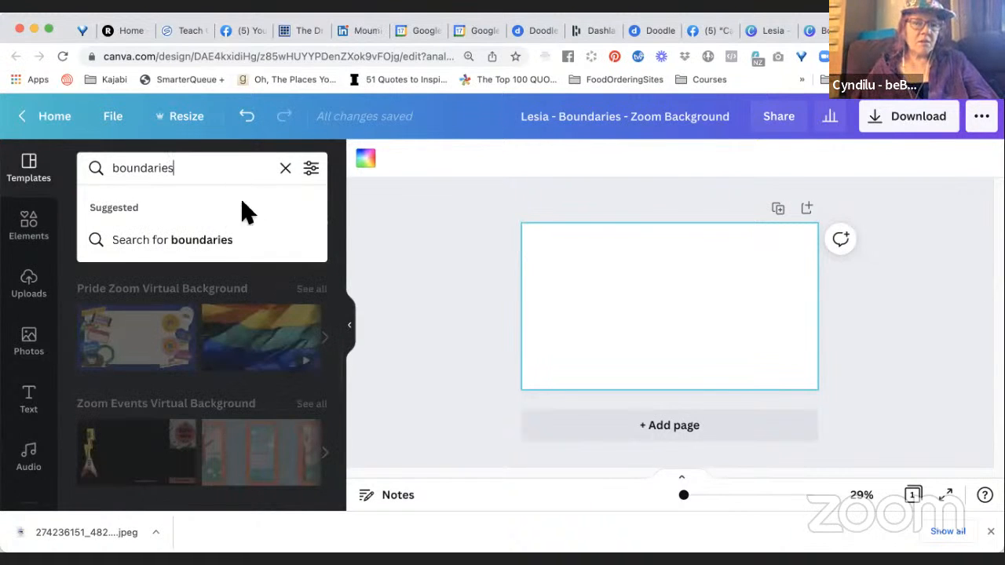
click(223, 242)
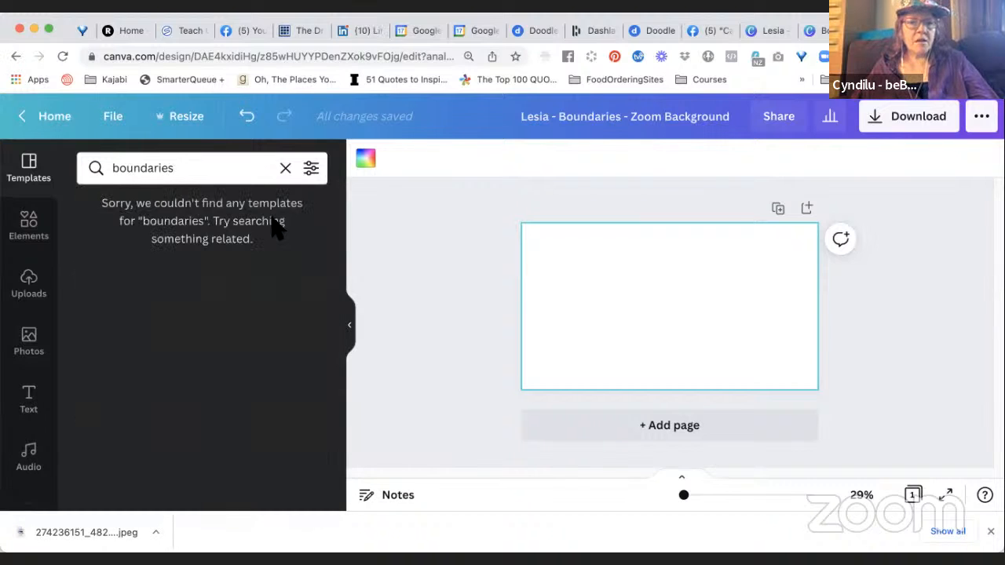
Change the template search term to "boundary" and run the search.
click(241, 171)
key(BackSpace)
key(BackSpace)
key(BackSpace)
text(y)
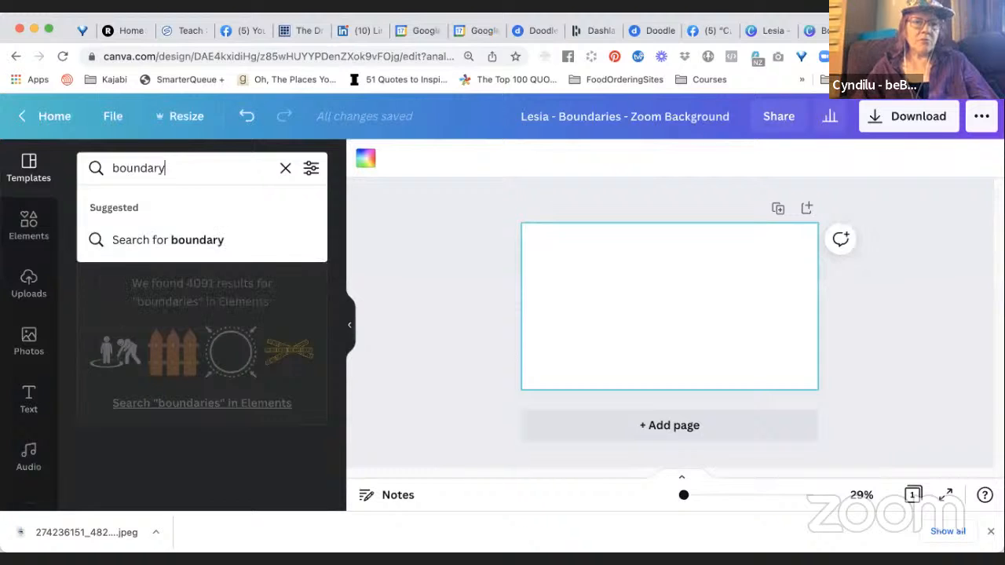
key(Return)
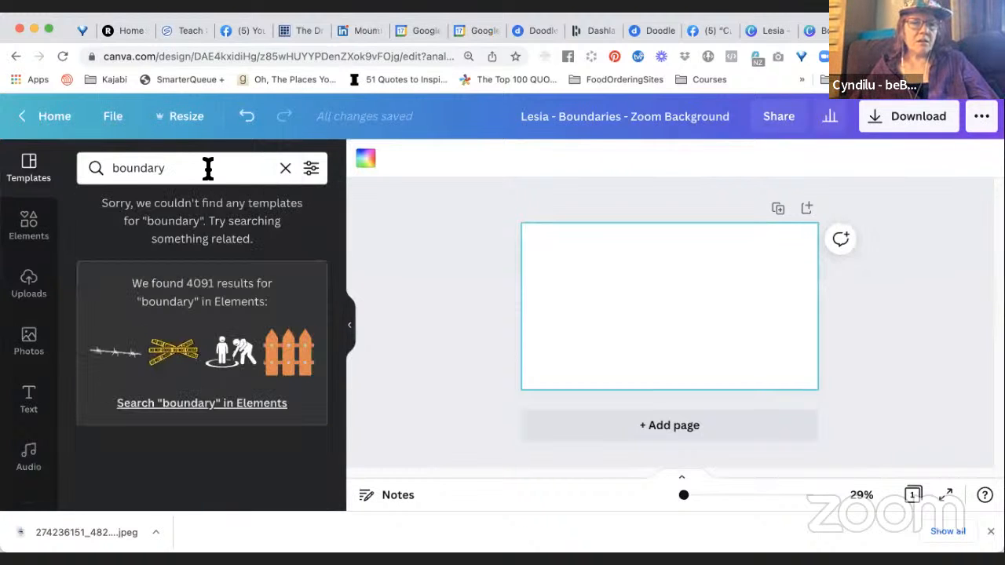
Search the Zoom Virtual Background templates for "personal development".
double_click(200, 168)
text(per)
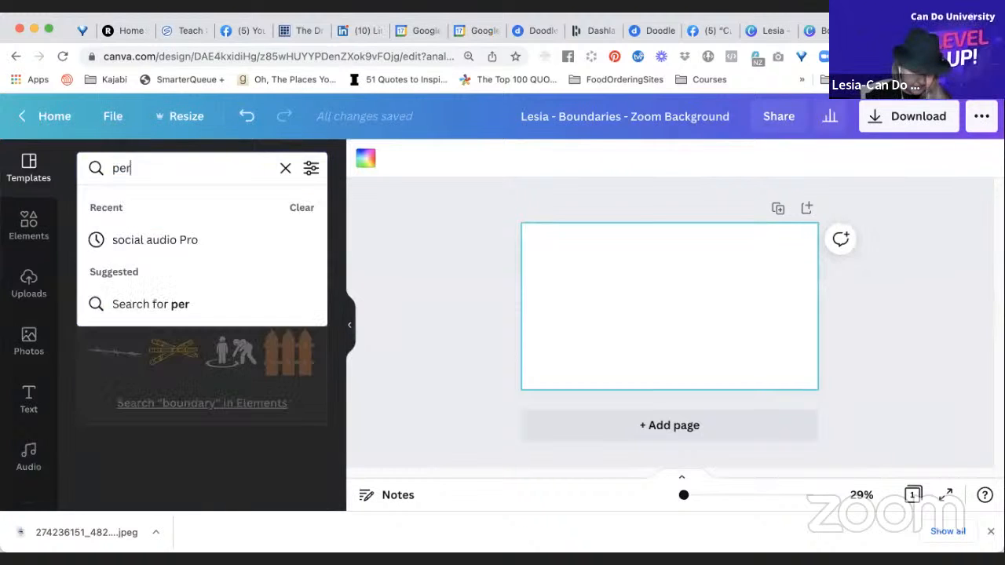
text(sonal de)
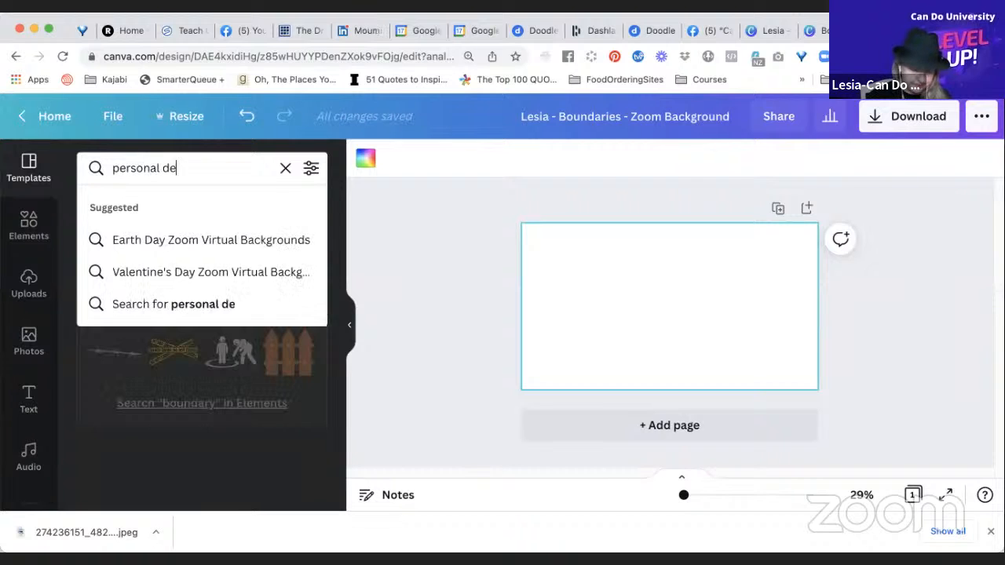
text(velopment)
key(Return)
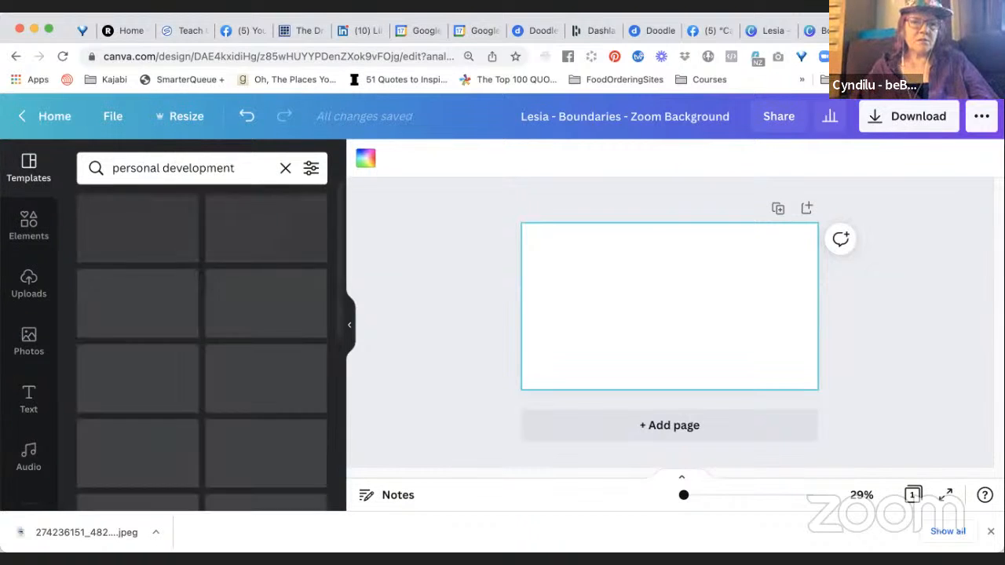
Replace the template search term with "coaching" and run the search.
triple_click(214, 168)
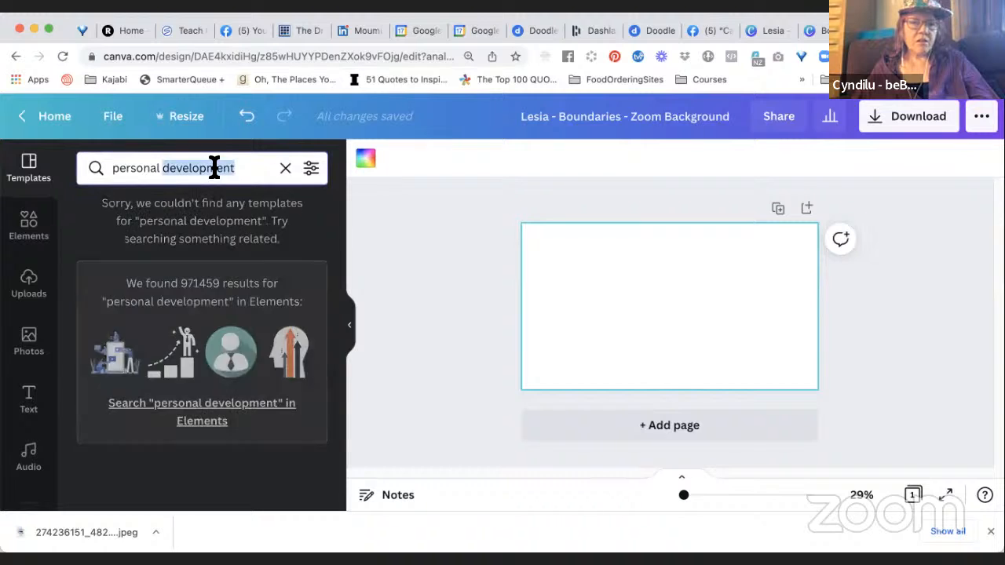
key(BackSpace)
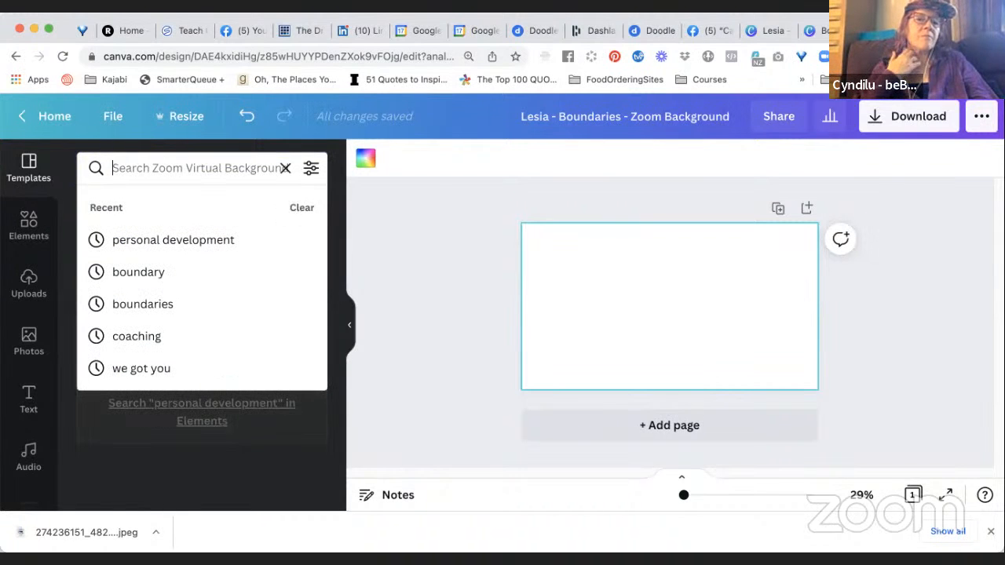
text(co)
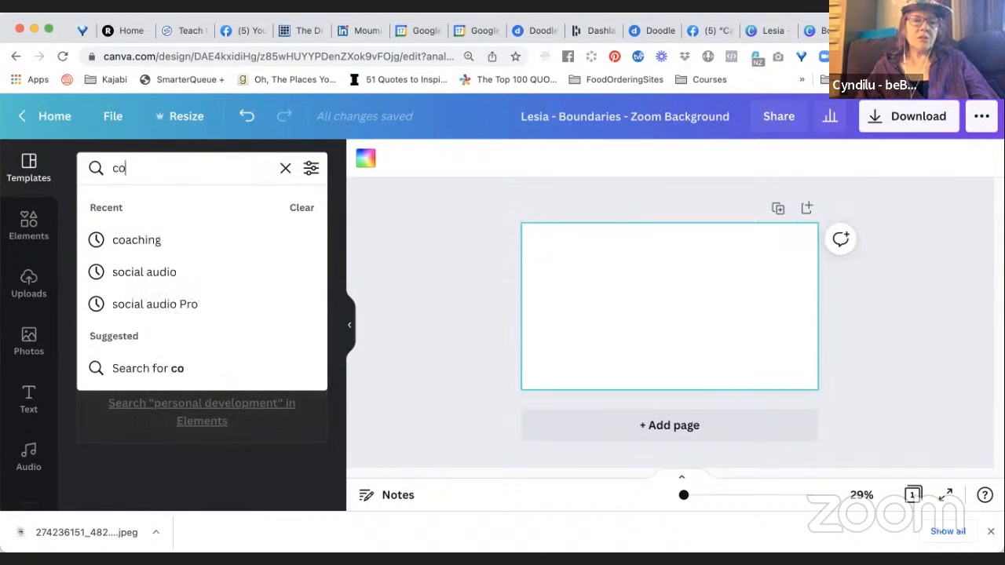
text(aching)
key(Return)
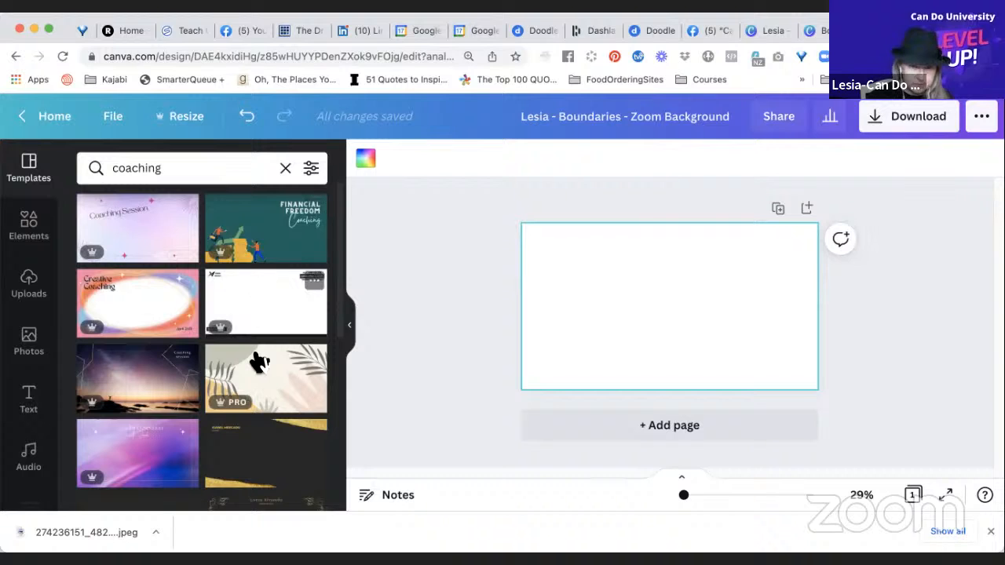
Look through the coaching Zoom Virtual Background templates down to the end of the list and return to the first ones.
scroll(259, 361, down, 3)
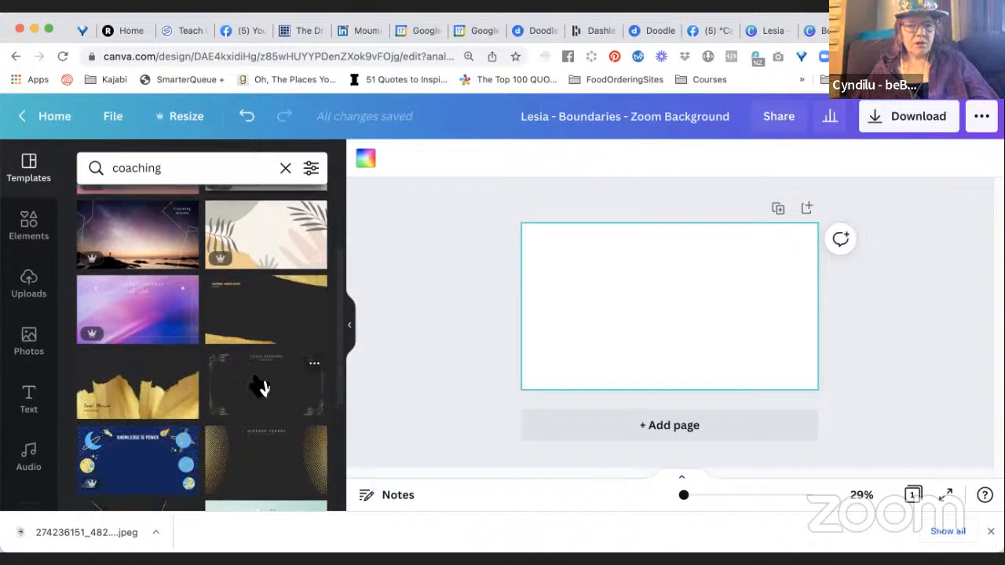
scroll(262, 387, down, 1)
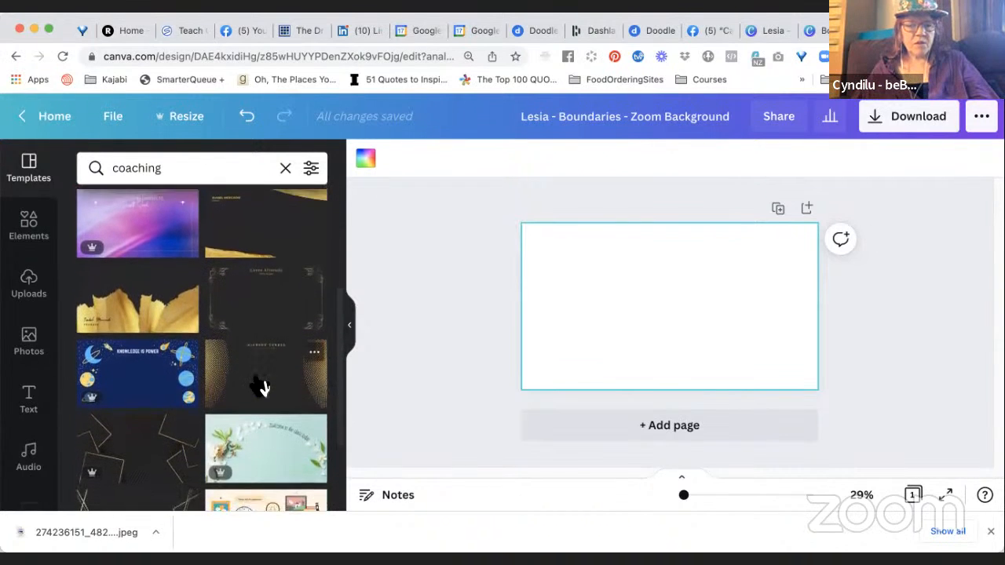
scroll(259, 386, down, 1)
scroll(260, 387, down, 2)
scroll(262, 388, down, 3)
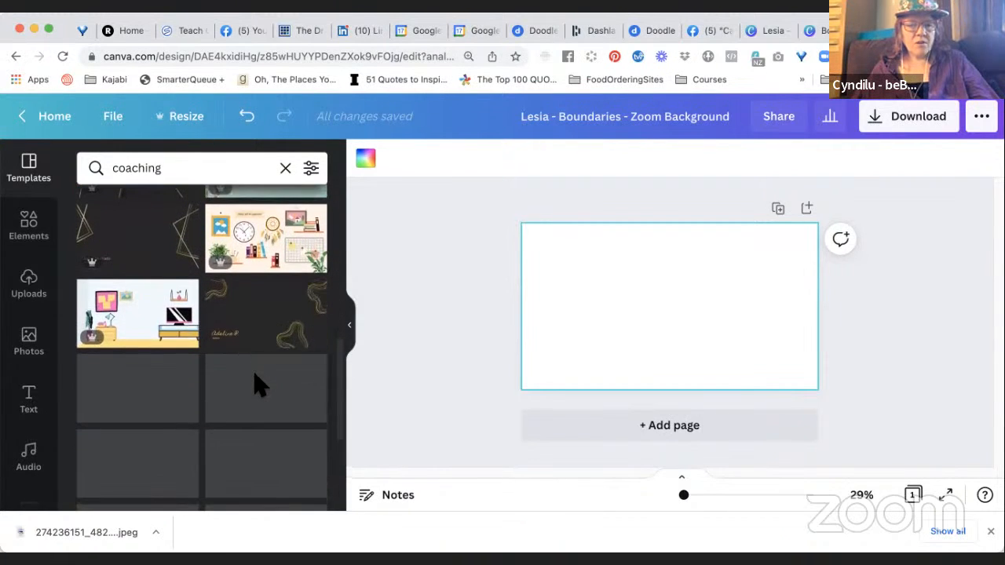
scroll(261, 385, down, 1)
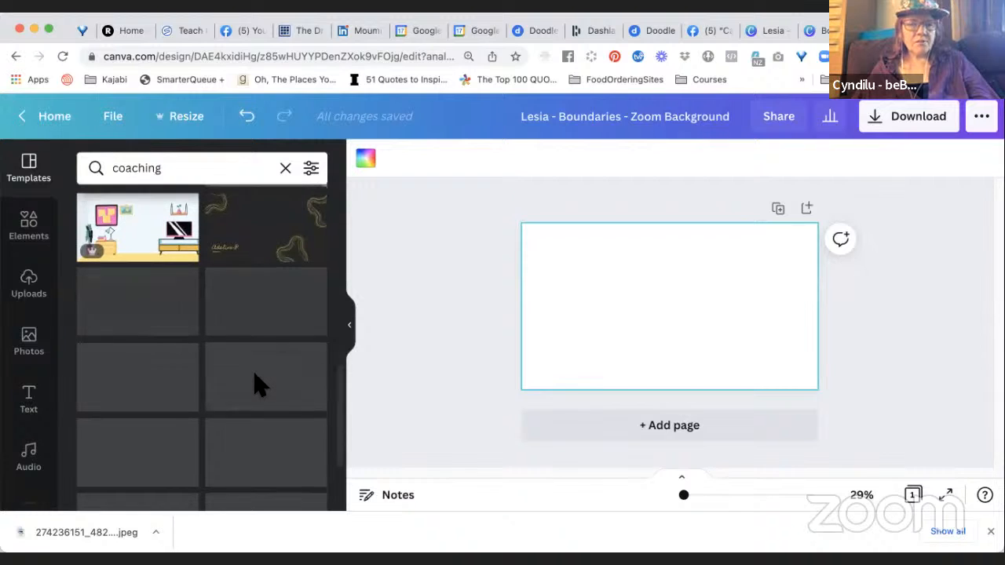
scroll(260, 384, down, 1)
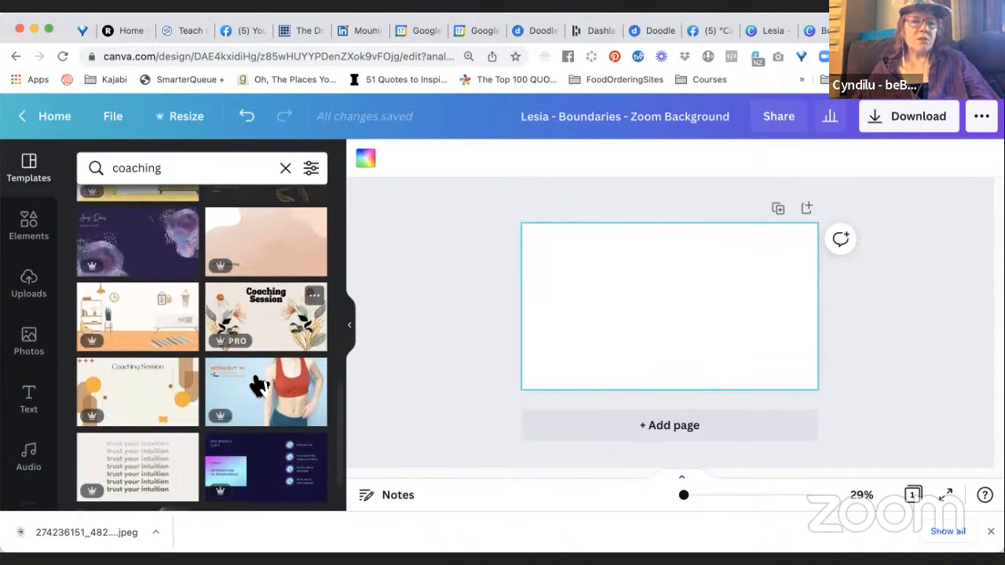
scroll(260, 385, down, 1)
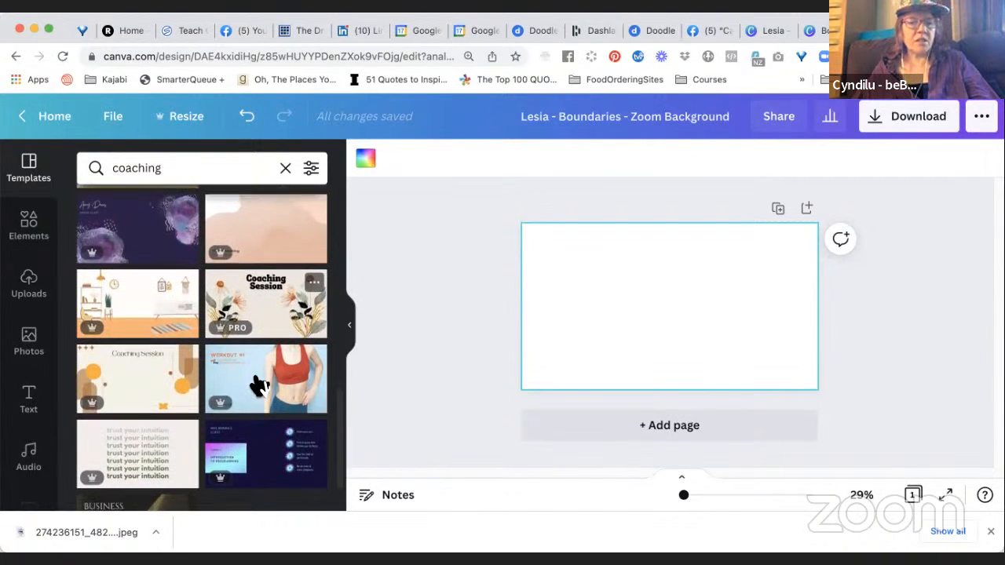
scroll(260, 385, down, 1)
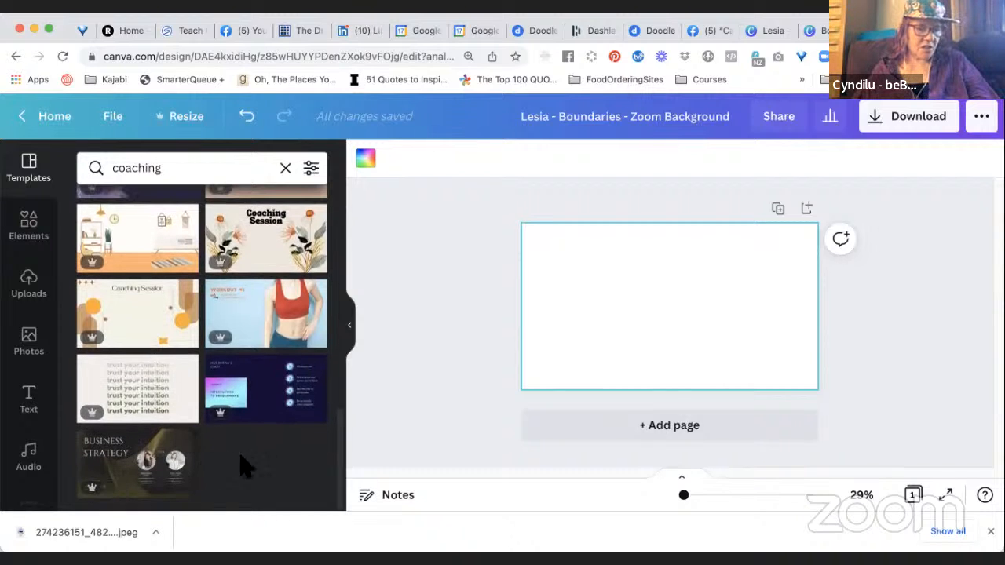
scroll(264, 422, up, 1)
scroll(264, 422, up, 2)
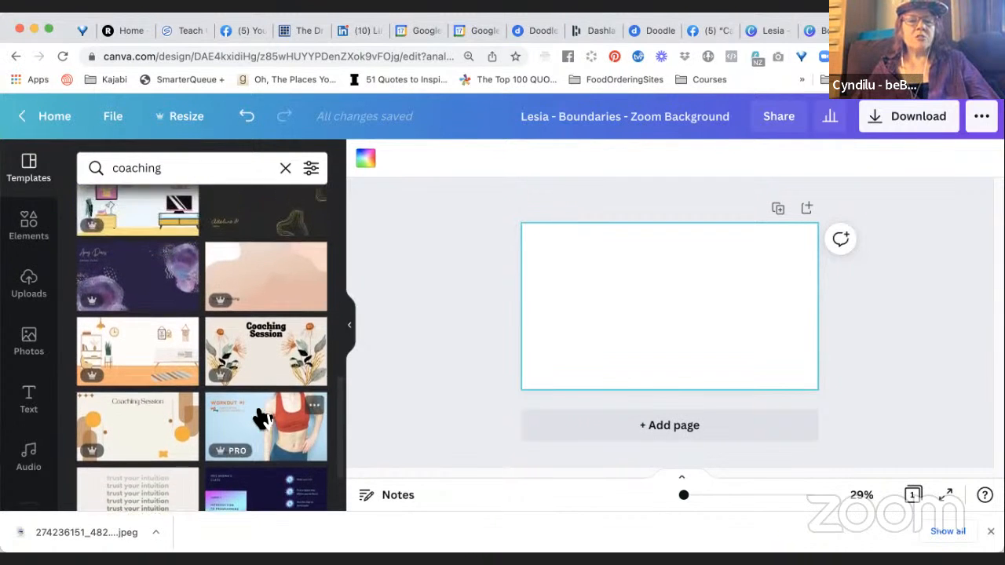
scroll(265, 422, up, 5)
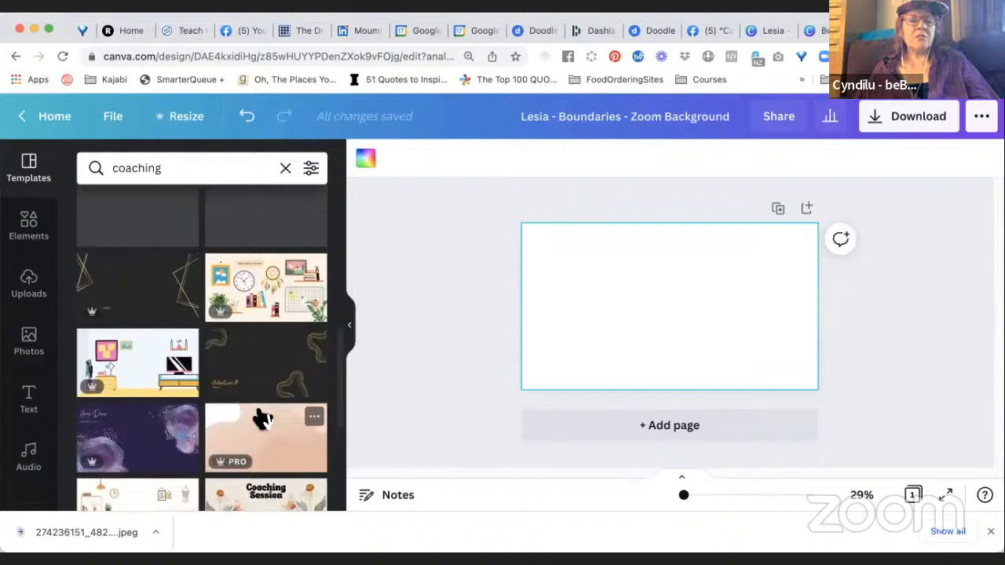
scroll(264, 422, up, 5)
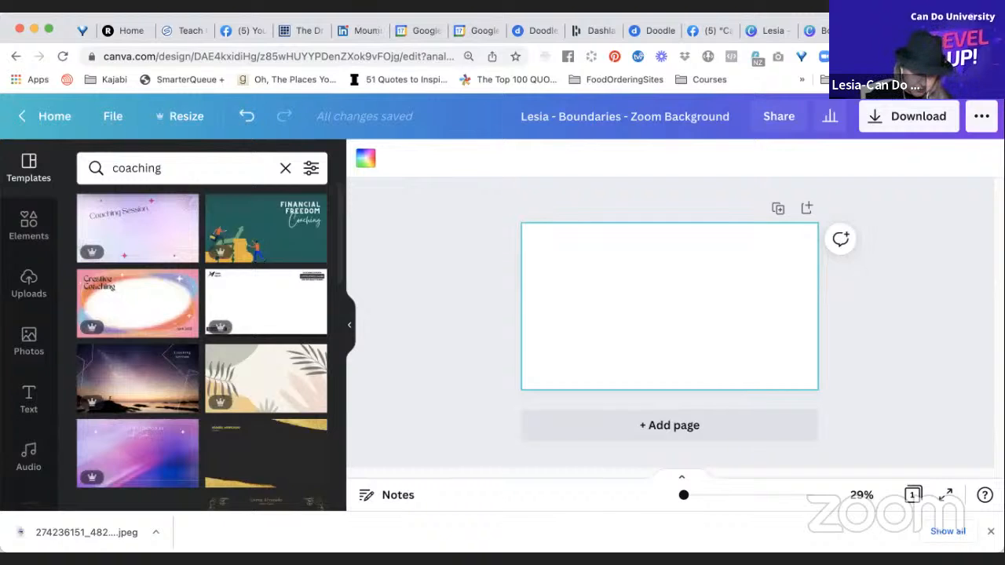
Search the web for "boundaries amazon book" in a new browser tab, look over the results and return to the Canva design.
key(super+t)
text(boundarie)
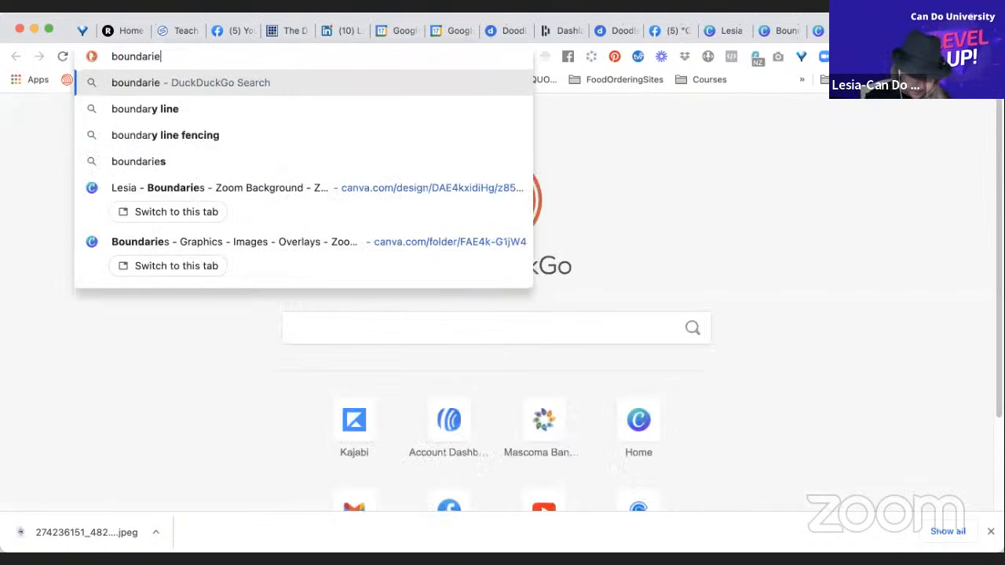
text(s)
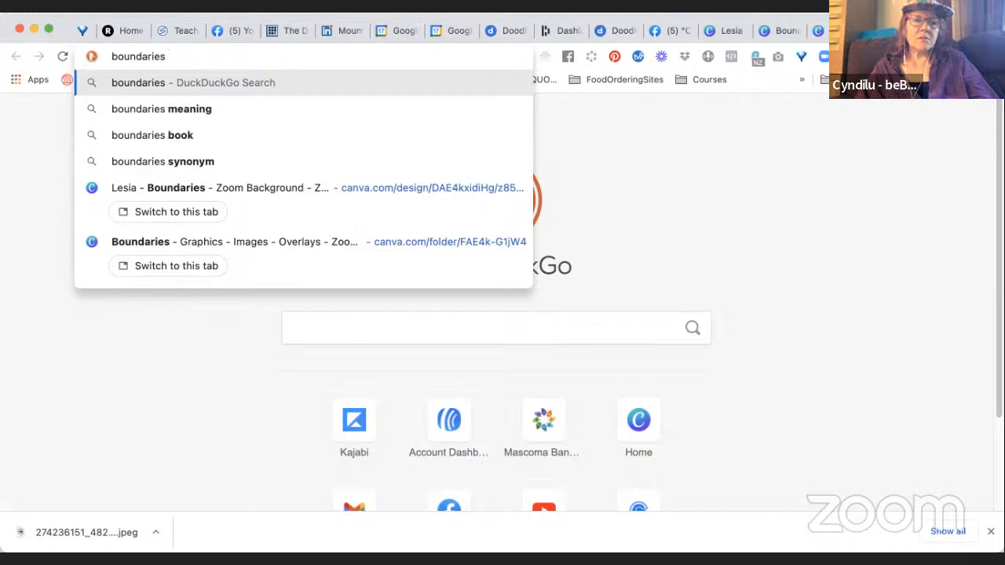
text(amazon)
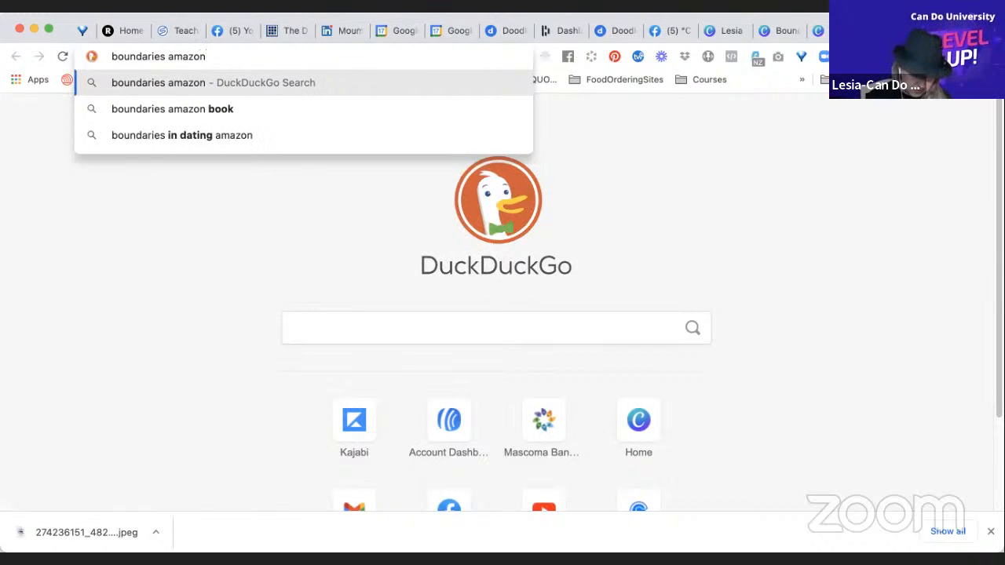
click(478, 114)
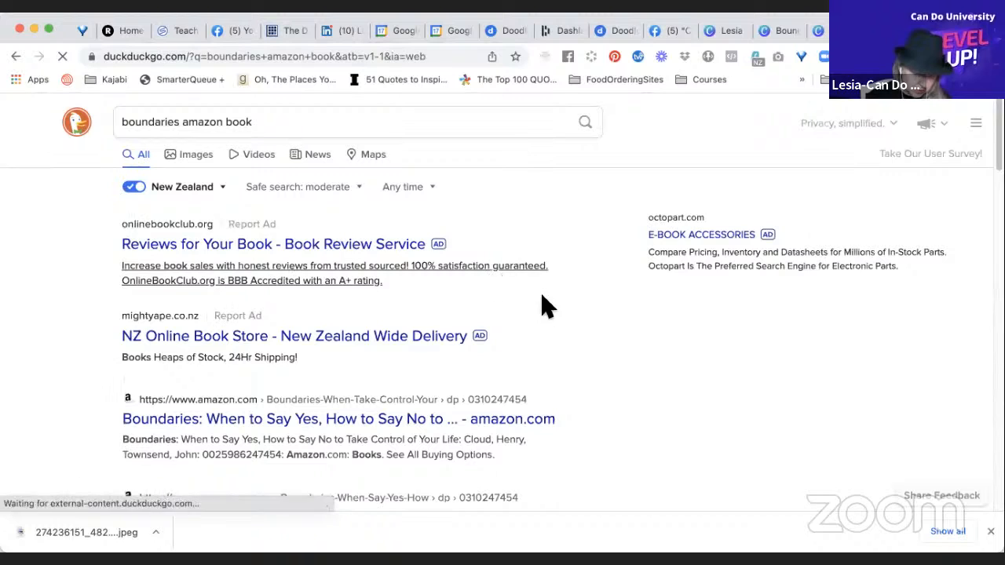
scroll(570, 345, down, 1)
scroll(572, 345, down, 4)
scroll(571, 345, up, 5)
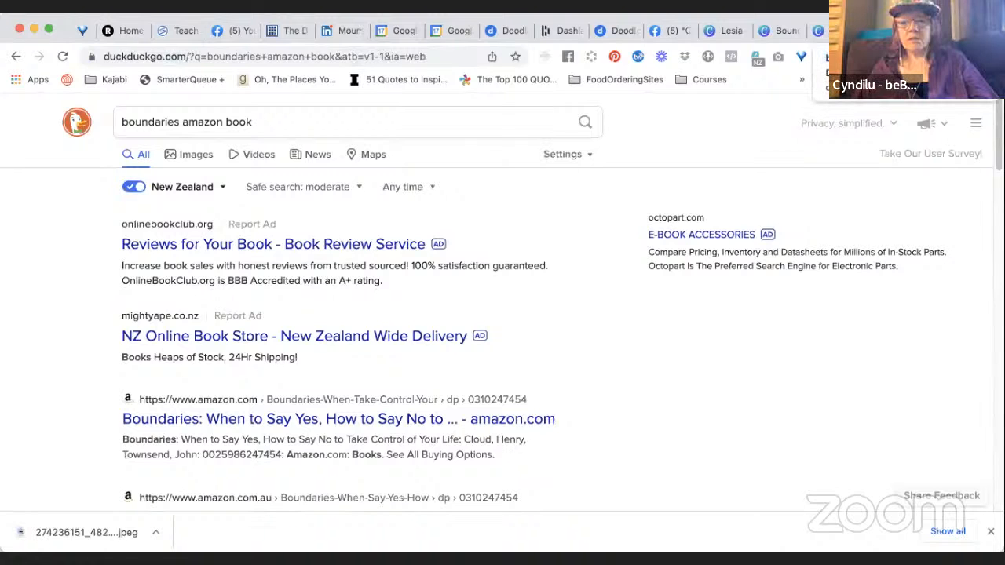
click(910, 30)
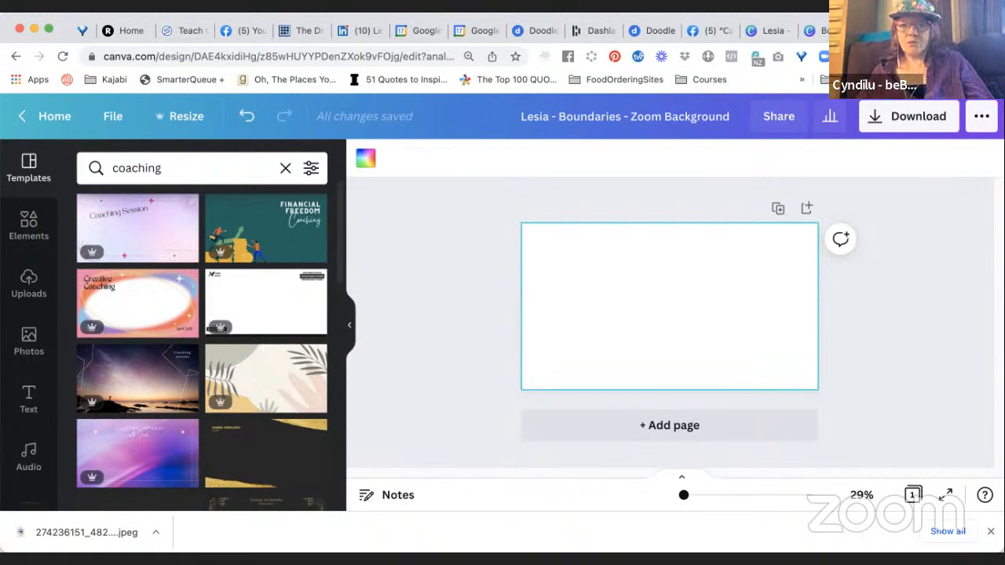
Open Instagram in a new browser tab, switch to the socialaudiopro account and open its direct messages.
key(super+t)
text(inst)
key(Return)
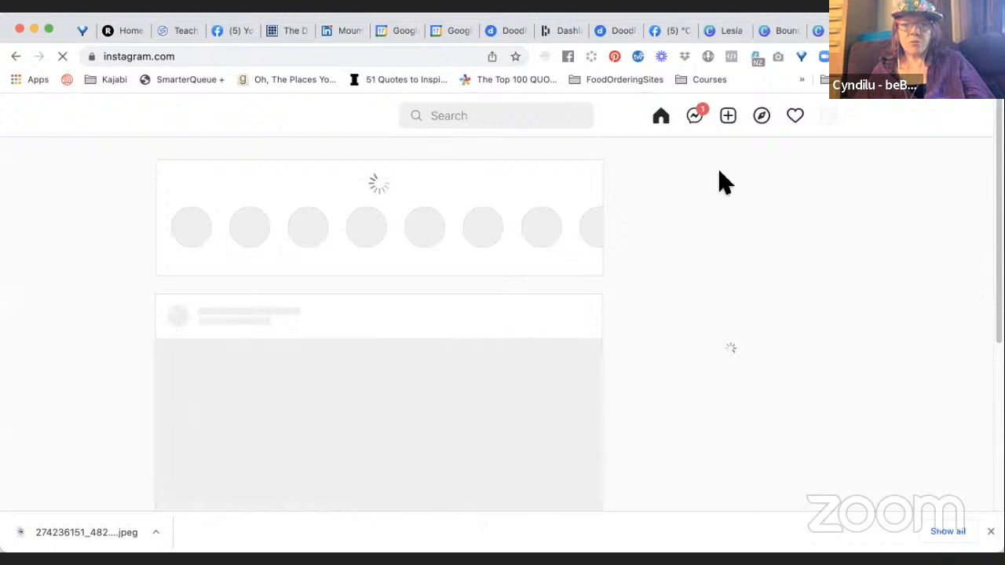
click(829, 117)
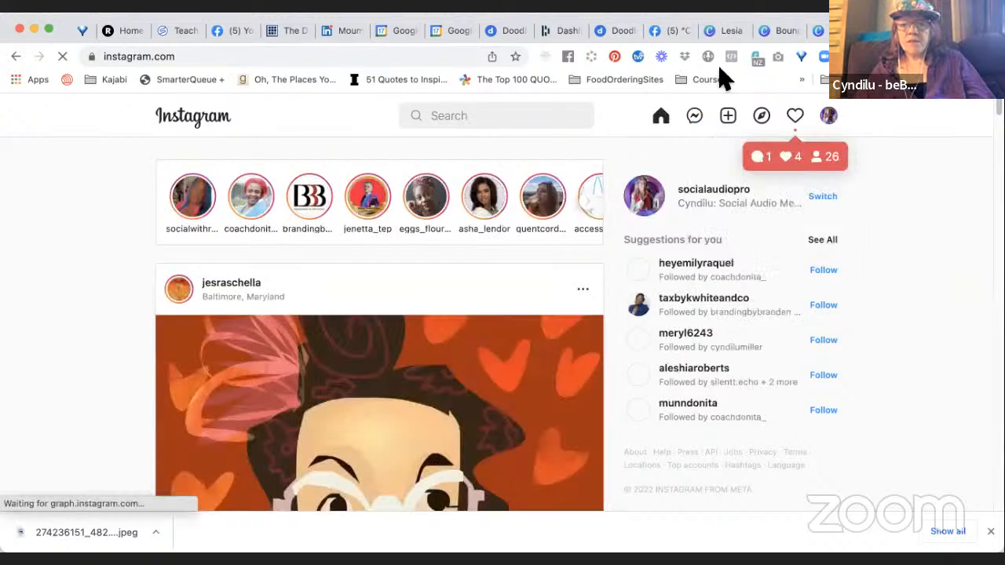
click(703, 123)
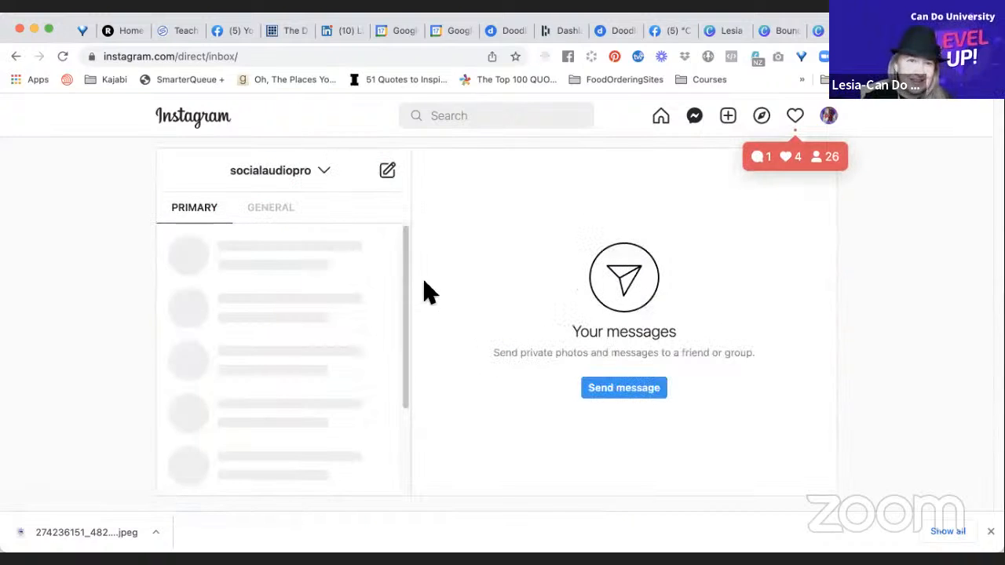
Open the Conscious Soundscapes conversation, view the black-and-white mandala image enlarged and close it again.
click(302, 276)
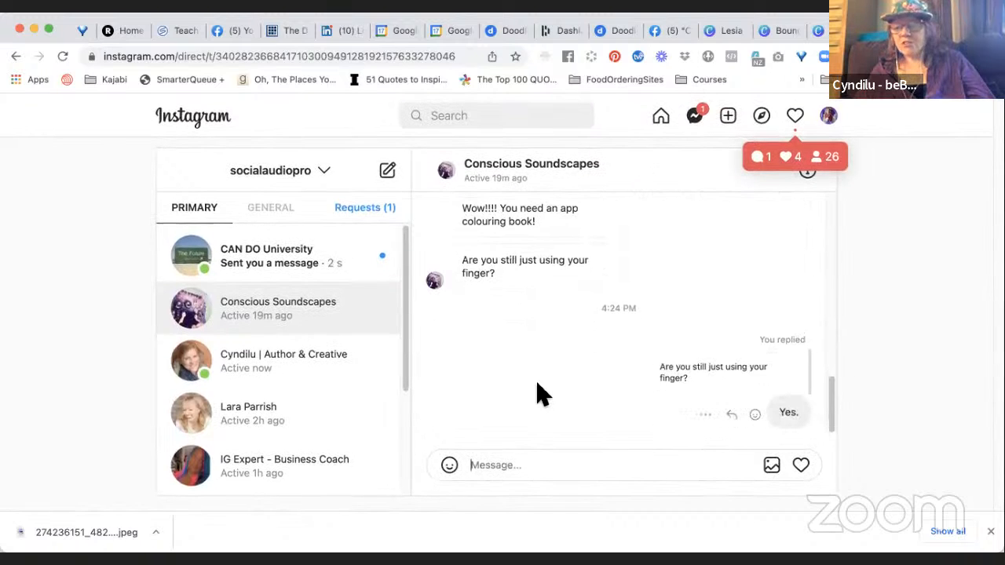
scroll(538, 384, up, 2)
scroll(538, 396, up, 3)
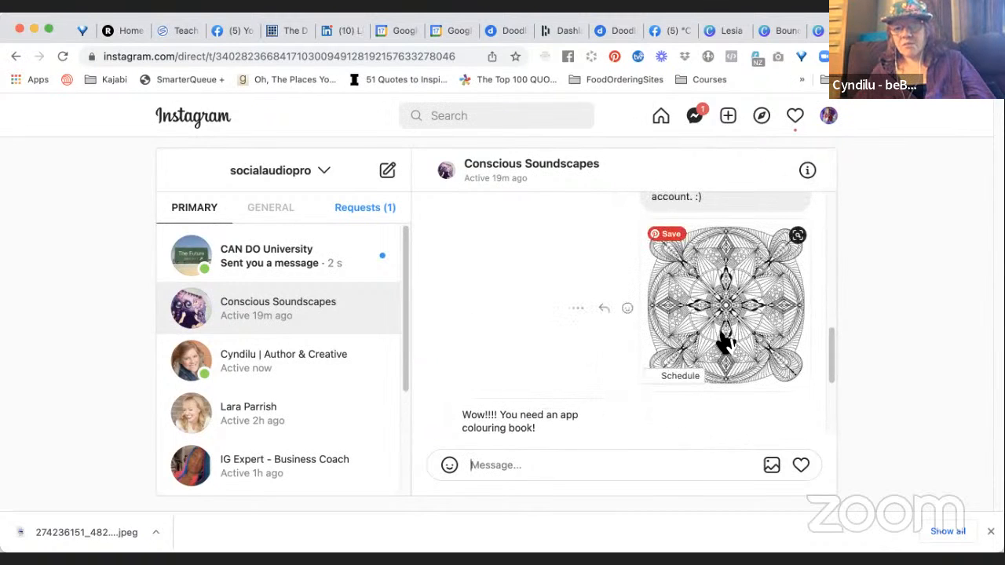
click(732, 333)
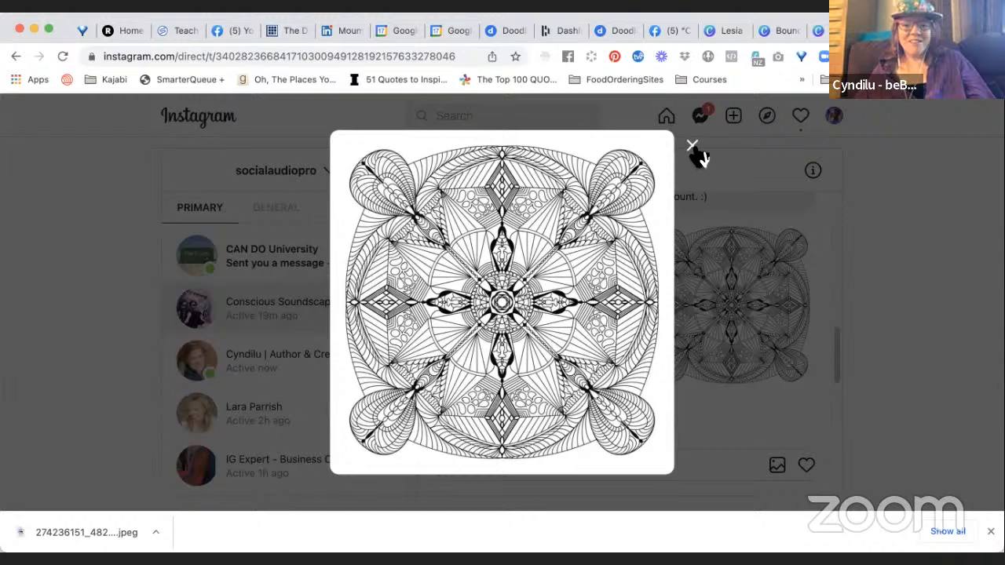
click(692, 147)
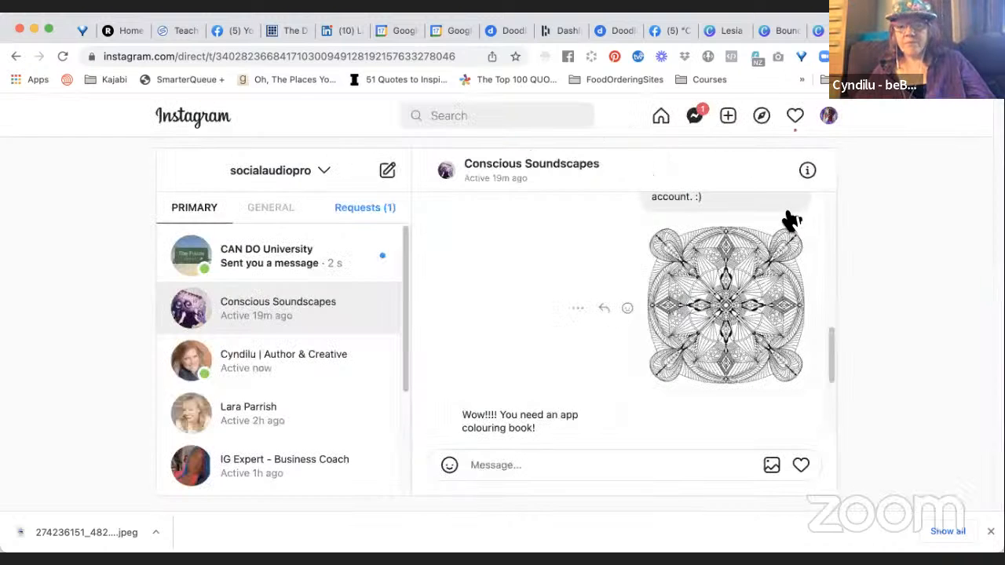
scroll(679, 328, down, 2)
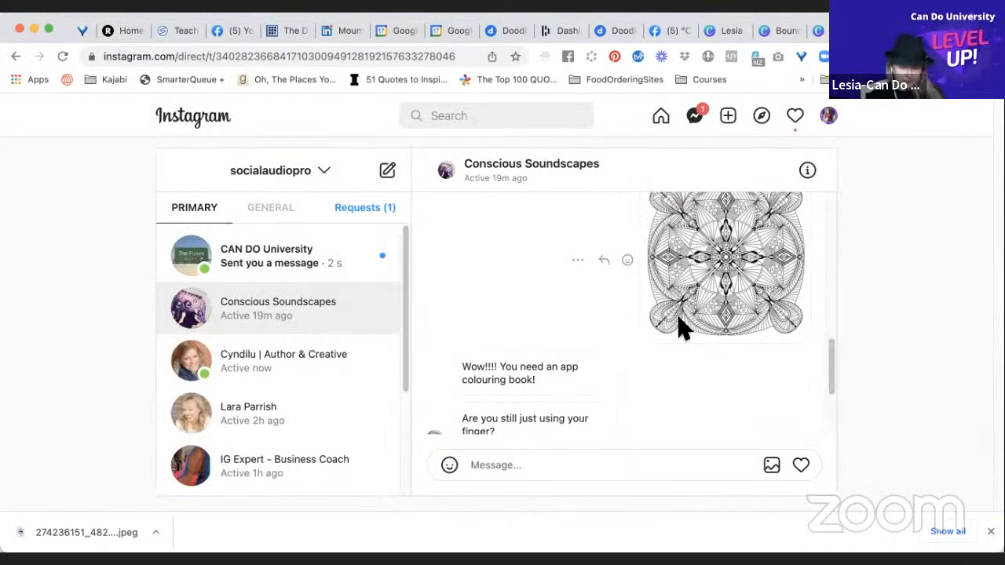
Open the CAN DO University conversation and start saving the Boundaries book cover image to the computer.
click(366, 261)
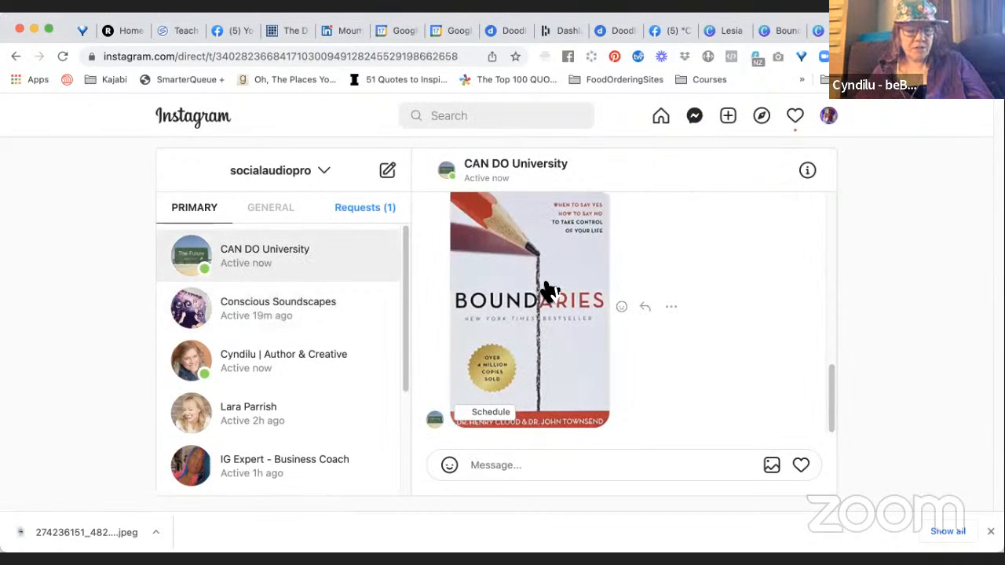
right_click(549, 289)
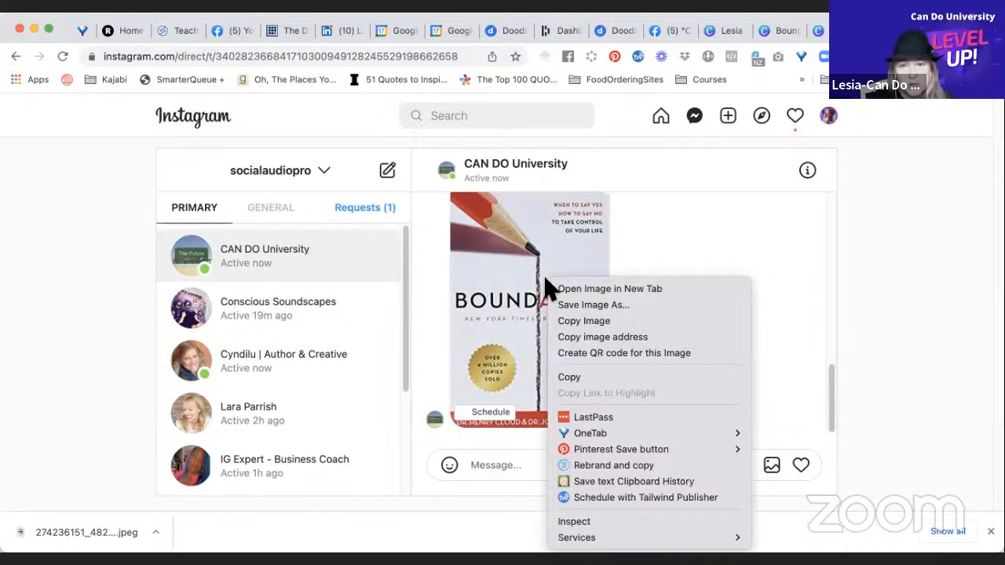
click(565, 306)
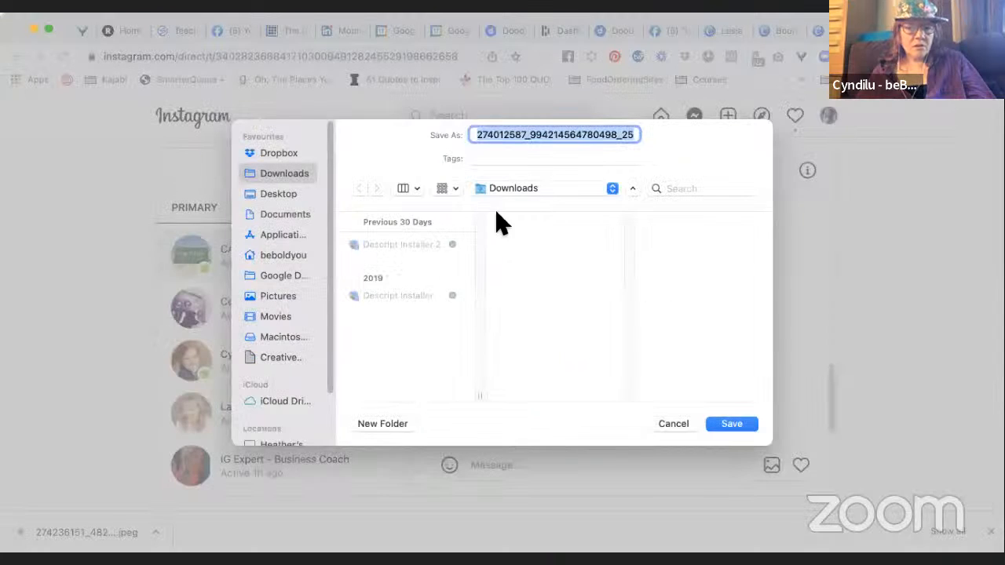
Create a folder inside Downloads named with the client's first name and "- Canva Images", and save the book cover in it.
click(397, 425)
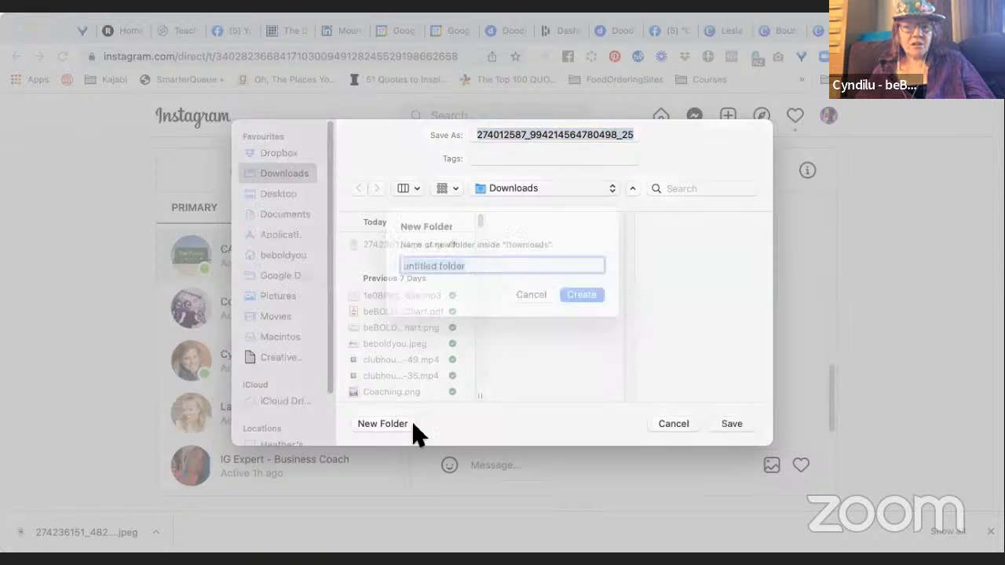
text(Le)
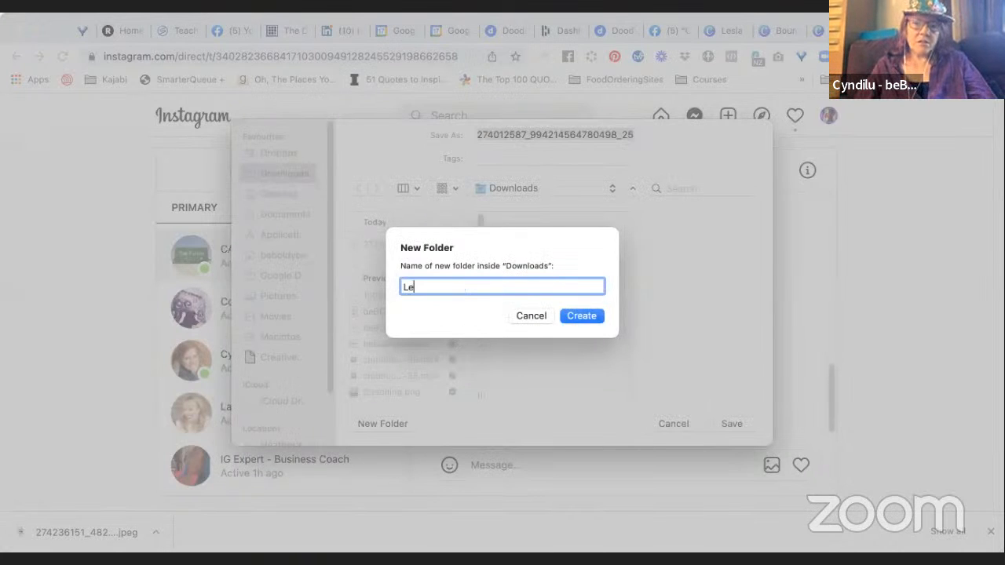
text(sia )
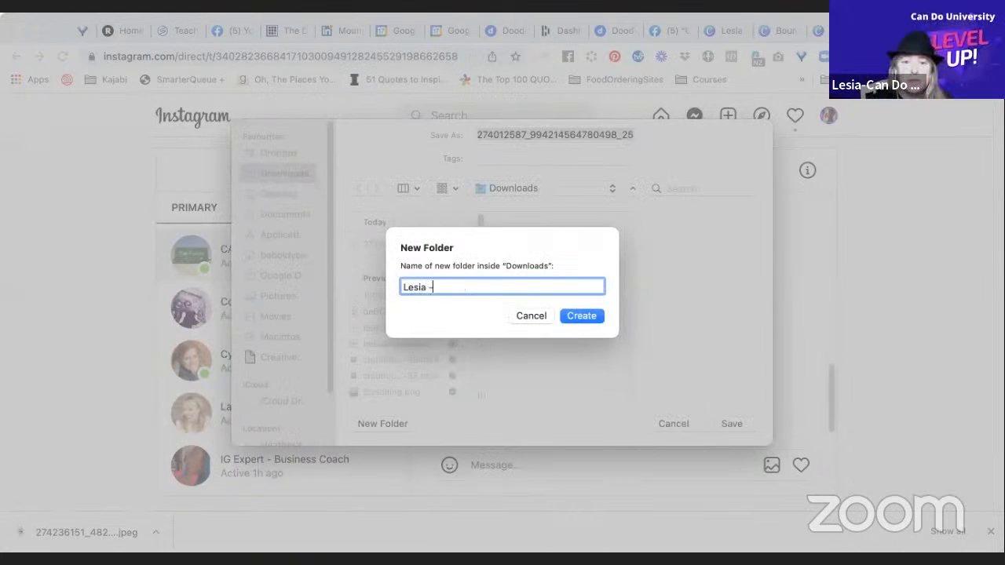
text(- Can)
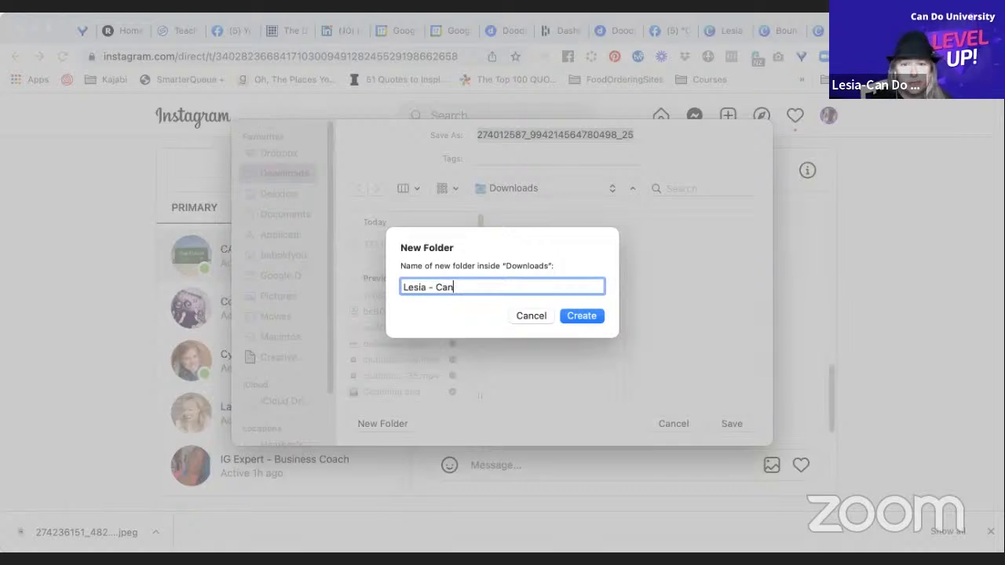
text(va Images)
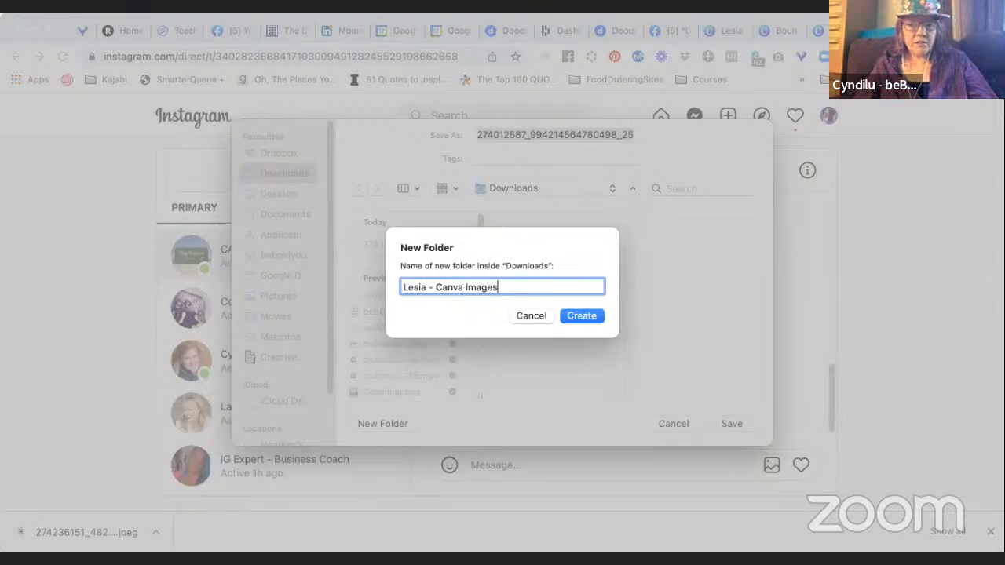
key(Return)
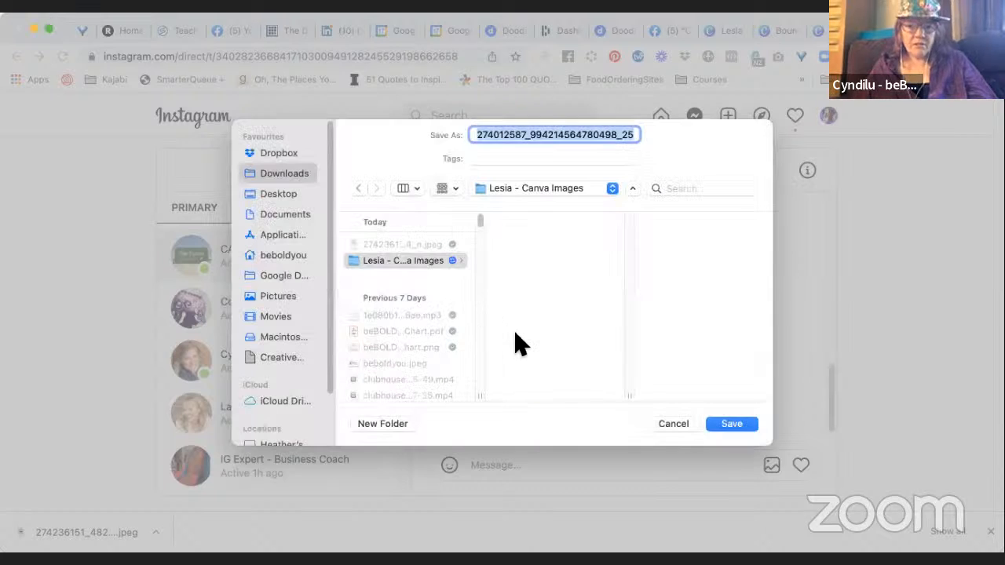
click(732, 425)
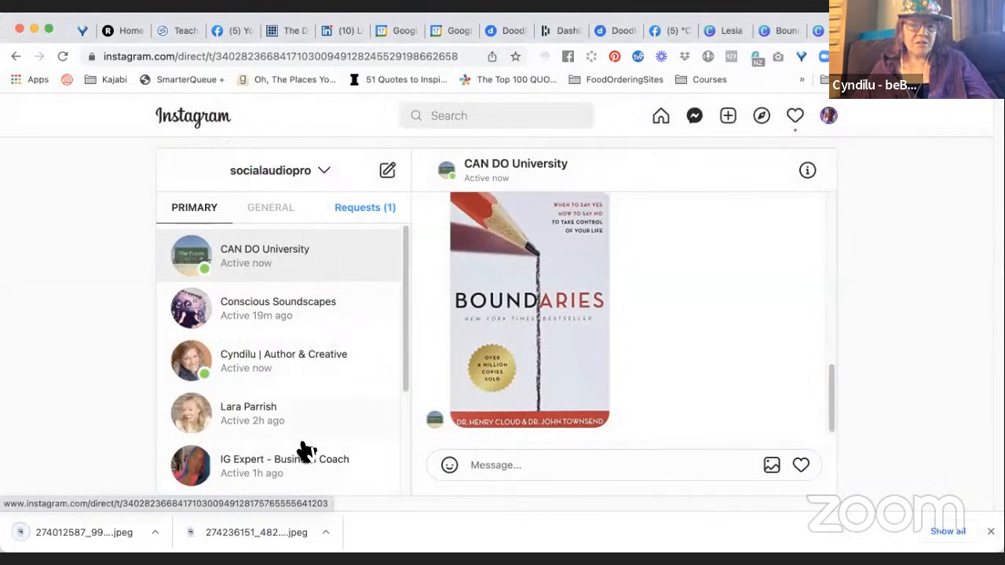
Save the Boundaries Workbook cover image from the conversation into the same Canva Images folder as boundaries2.
scroll(556, 294, up, 1)
scroll(556, 294, up, 5)
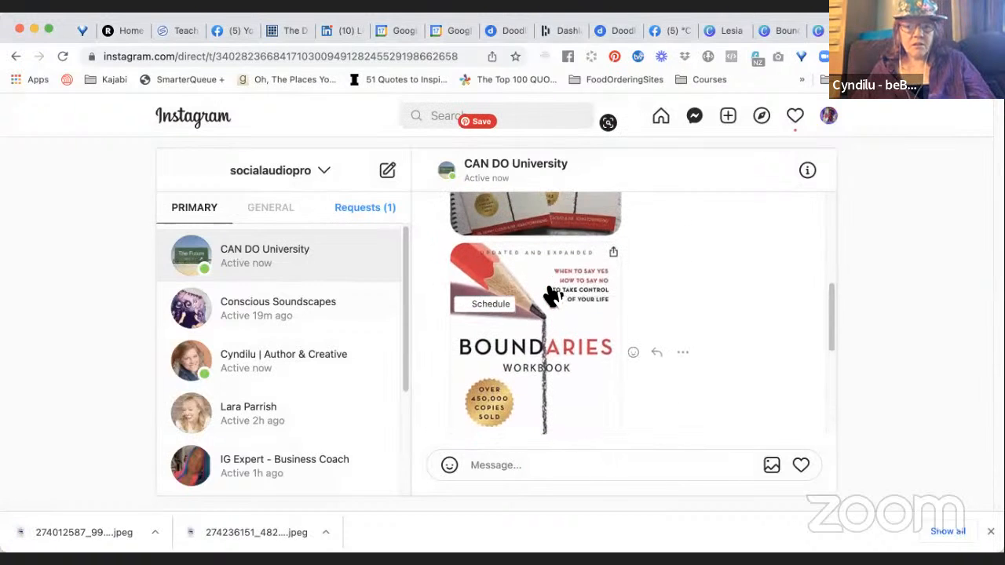
right_click(537, 289)
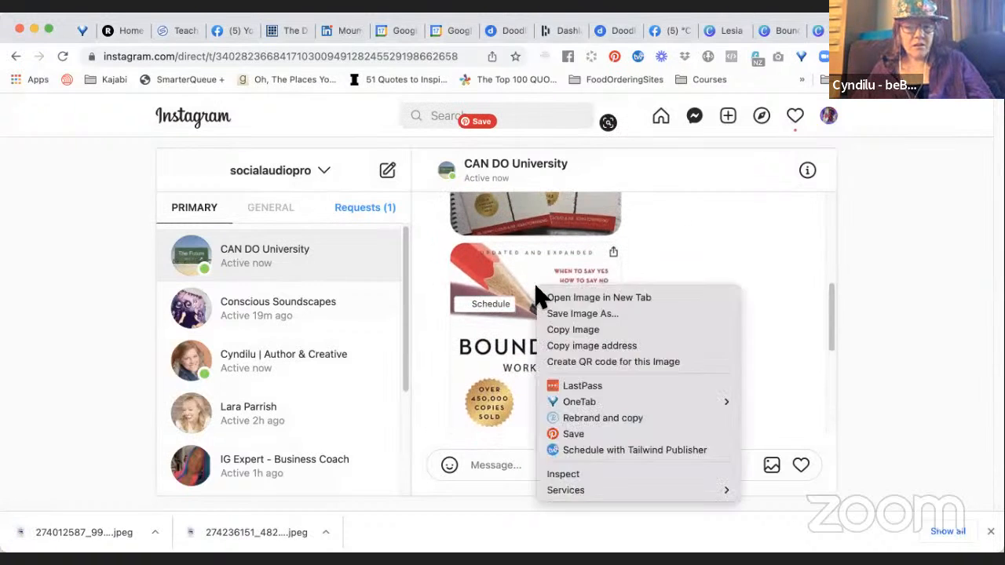
click(565, 314)
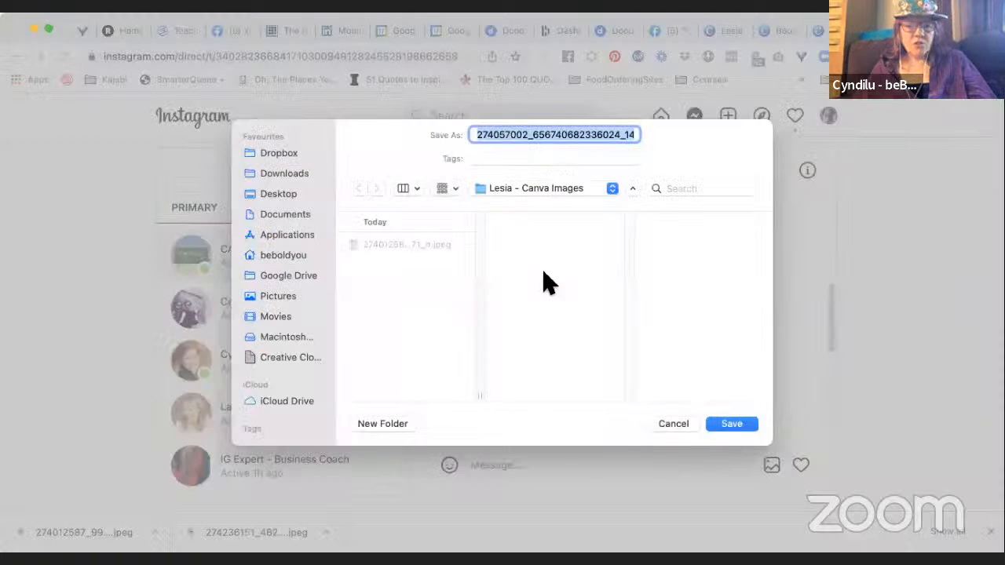
text(boundaries2)
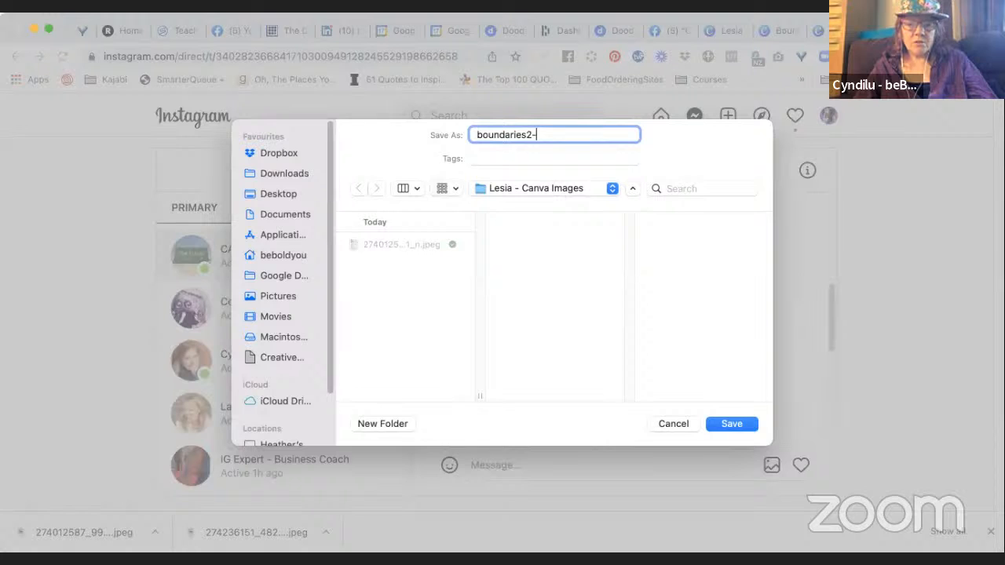
click(732, 424)
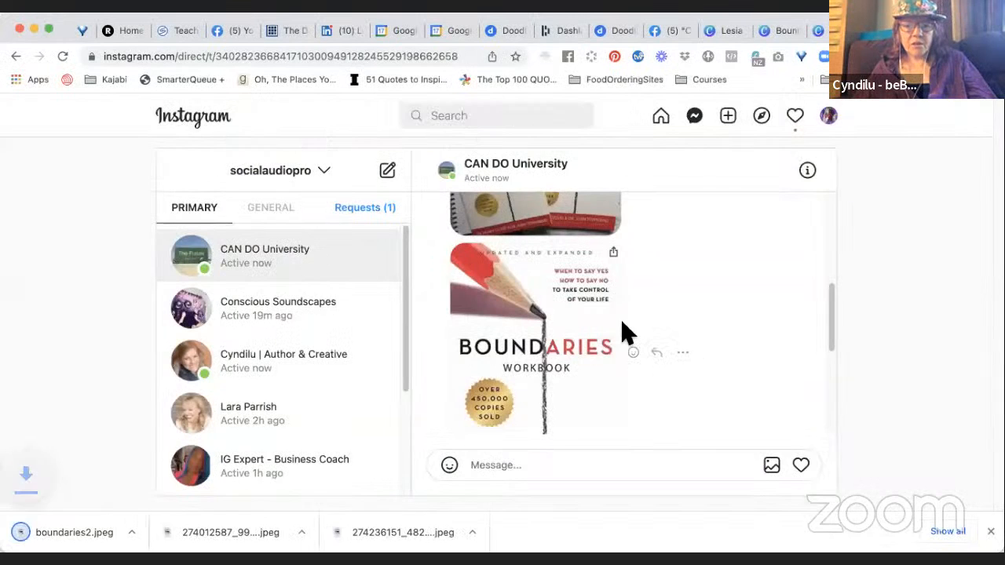
Save the photo showing both Boundaries books into the Canva Images folder as Boundariesx2.
scroll(577, 336, up, 3)
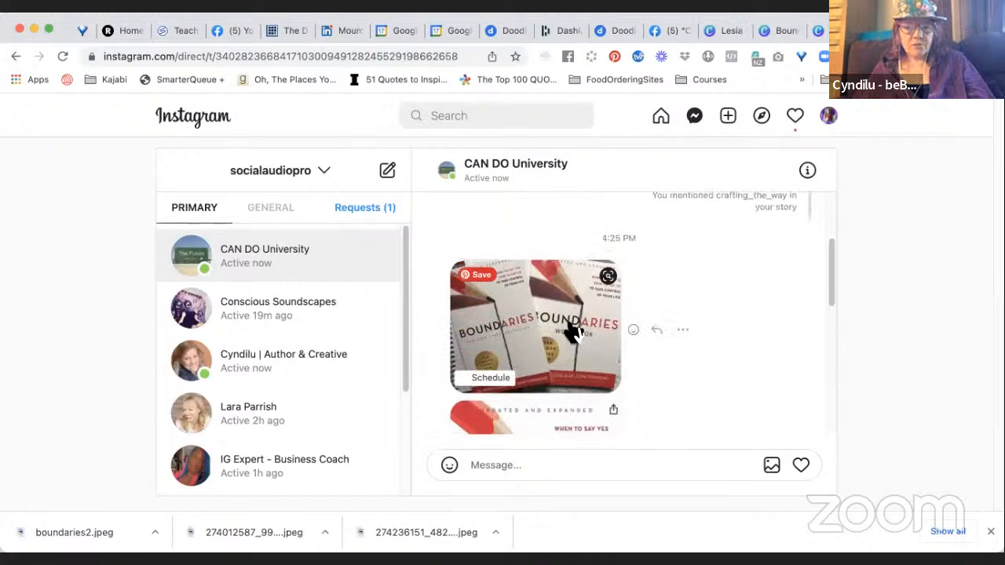
right_click(573, 332)
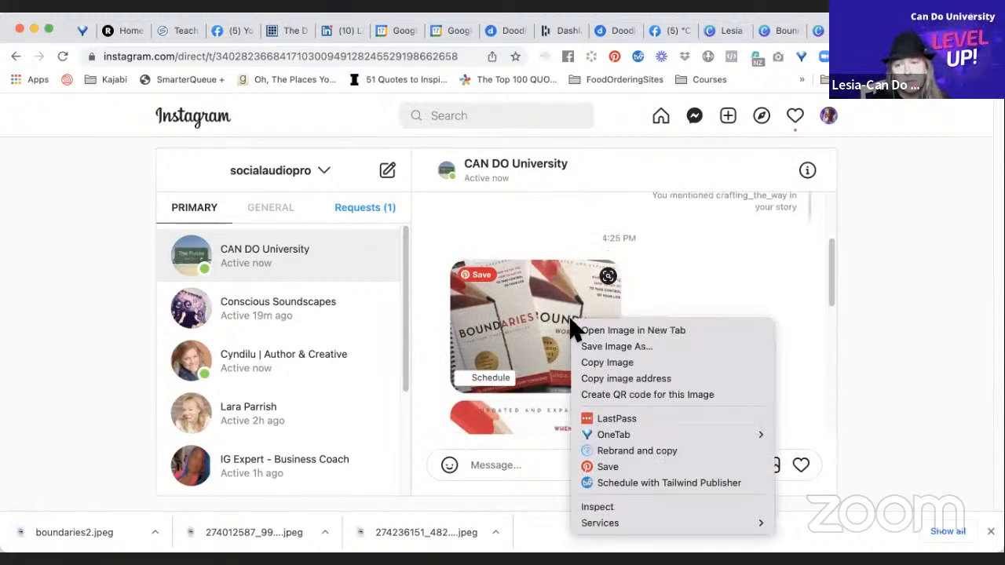
click(587, 346)
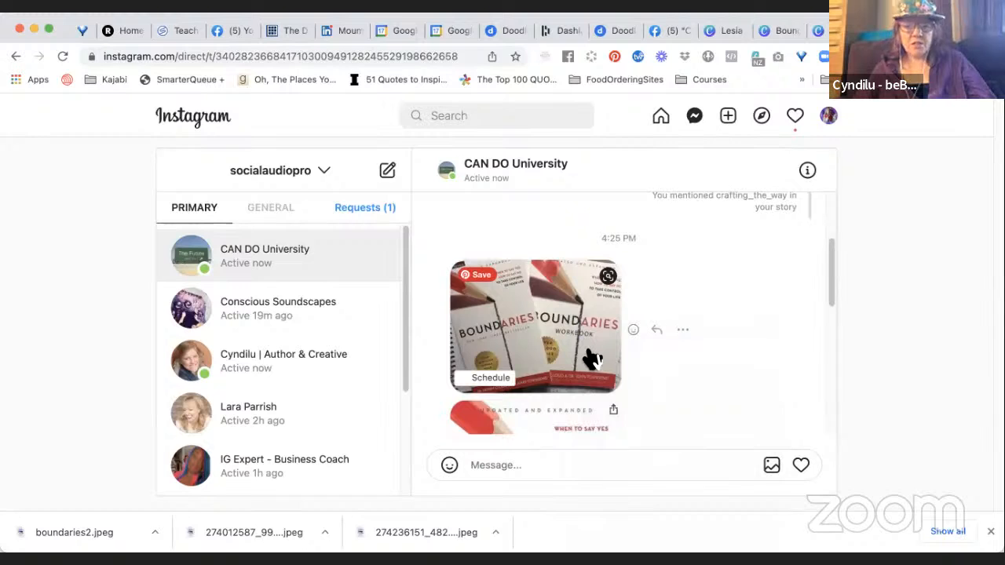
text(B)
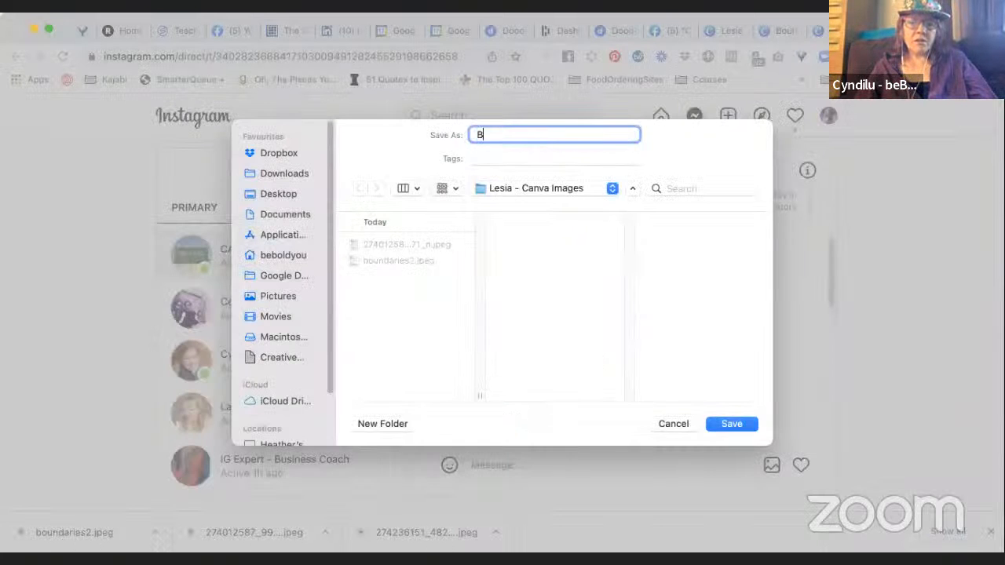
text(oundaries)
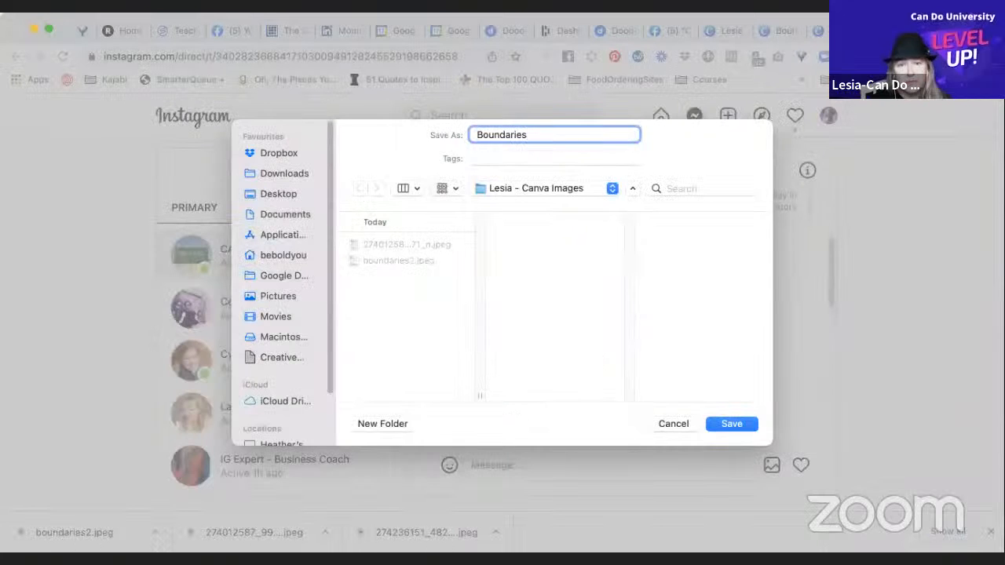
text(x2)
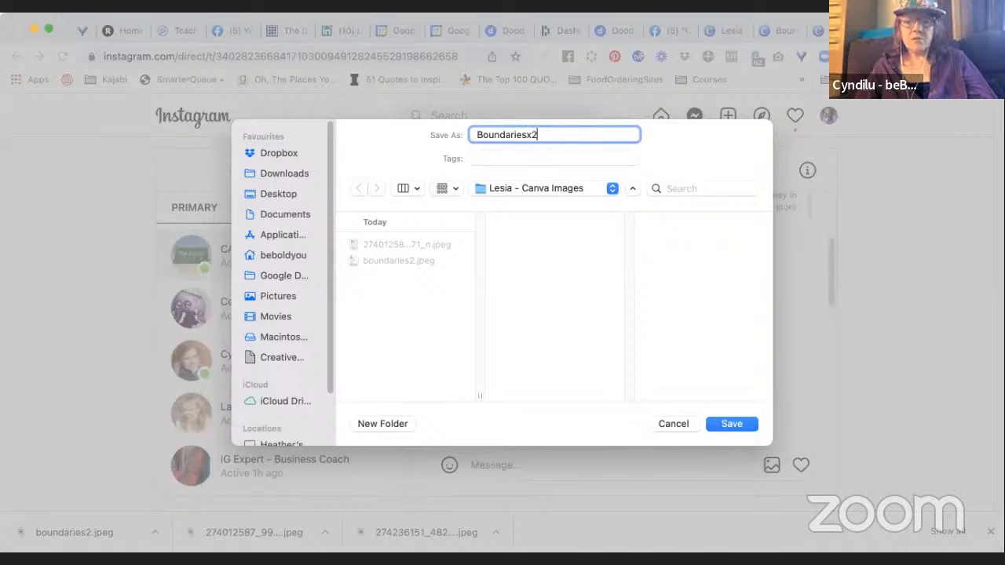
click(728, 428)
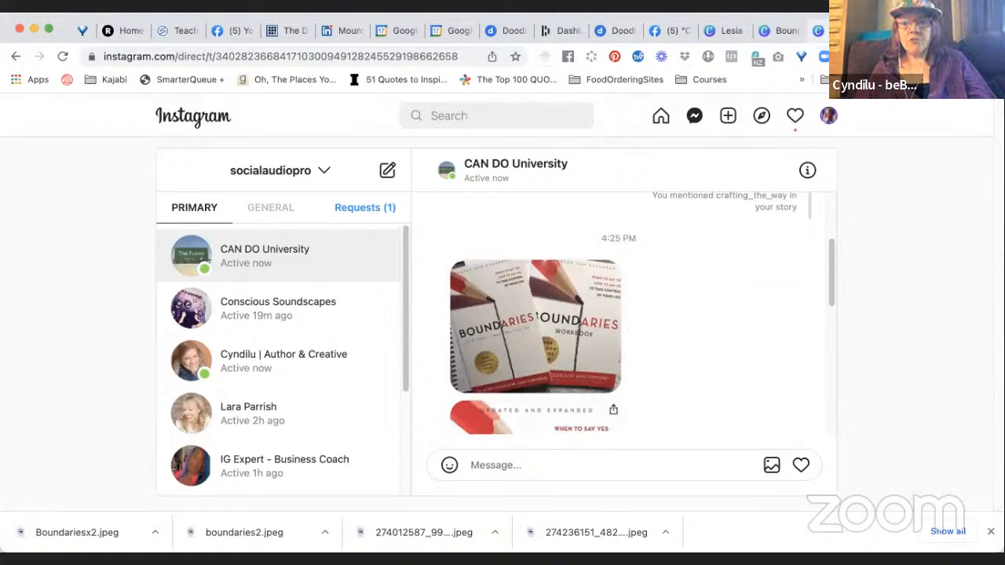
Return to Canva, view the Zoom background design's uploads, and start a file upload in the Boundaries graphics subfolder.
click(826, 33)
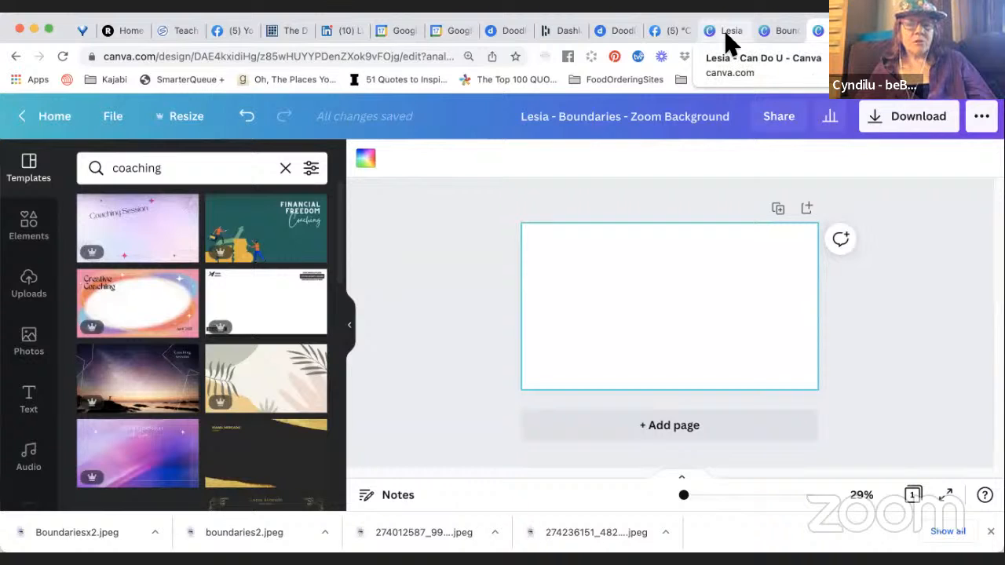
click(43, 296)
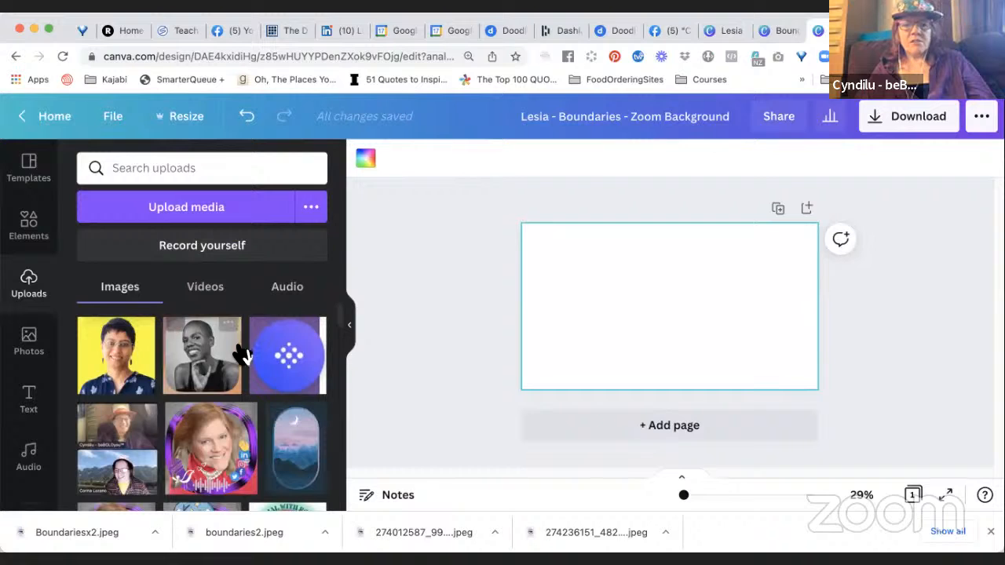
click(777, 31)
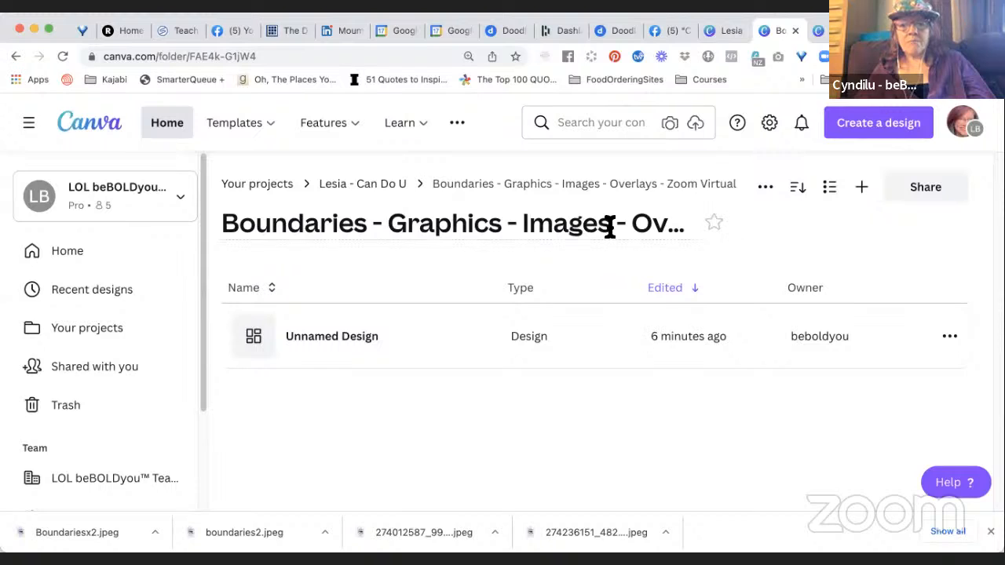
click(862, 188)
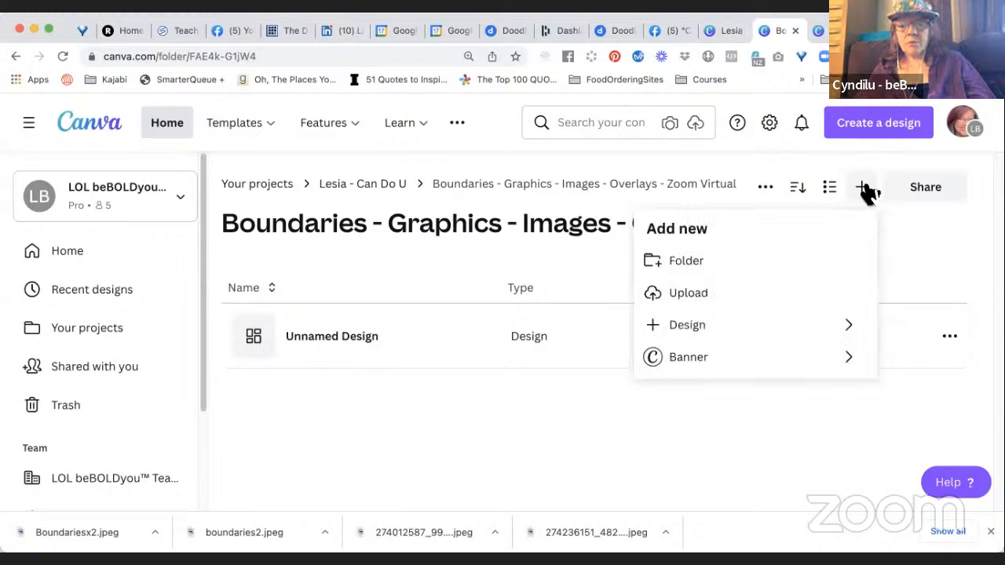
click(675, 303)
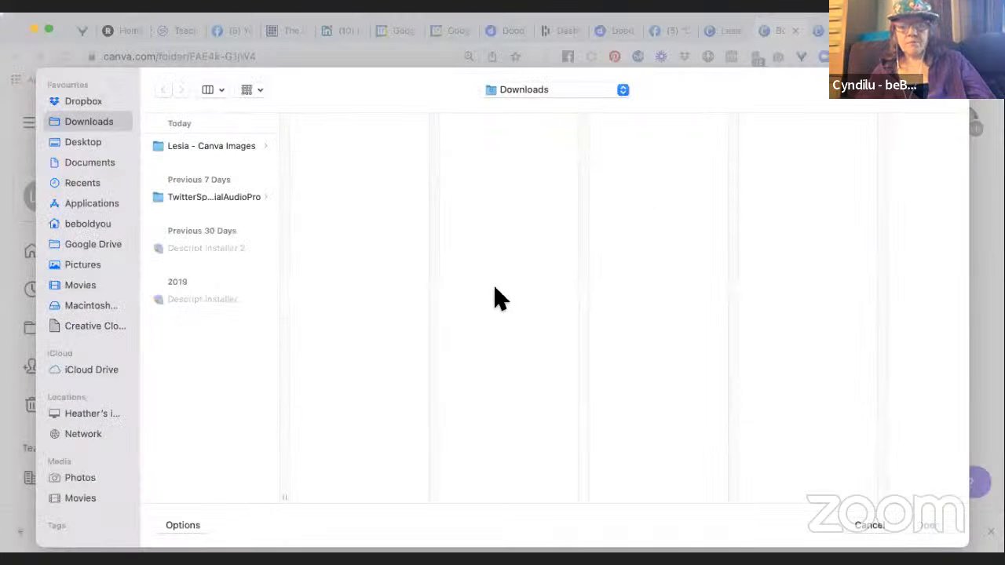
Locate the first book cover file in the Canva Images download folder and rename it as boundaries1.jpeg.
click(242, 147)
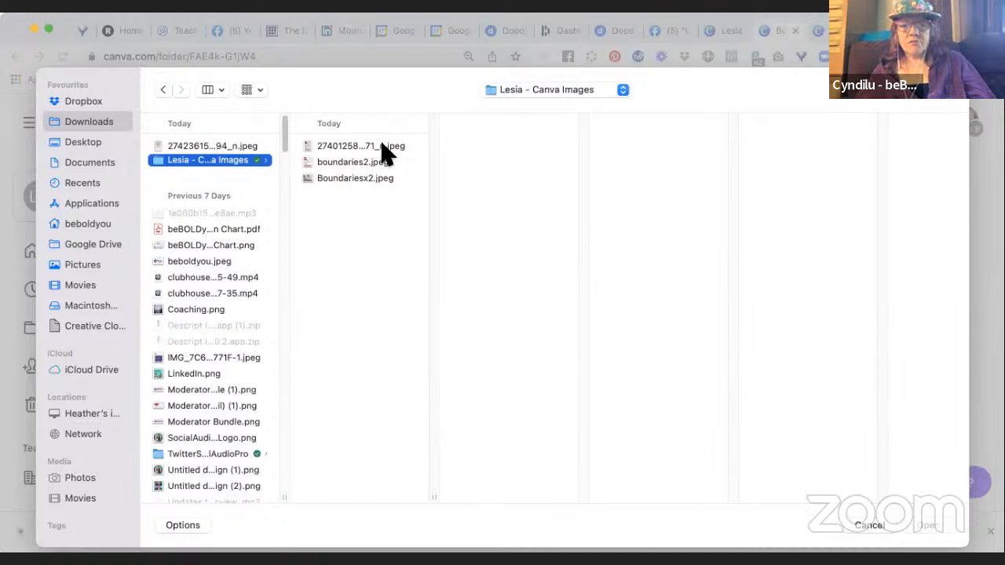
click(375, 148)
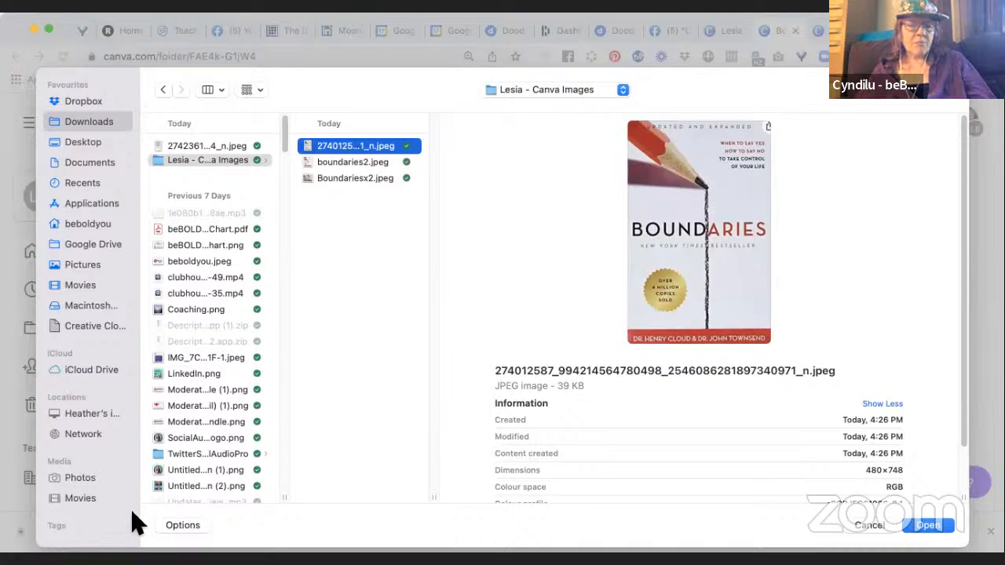
click(63, 516)
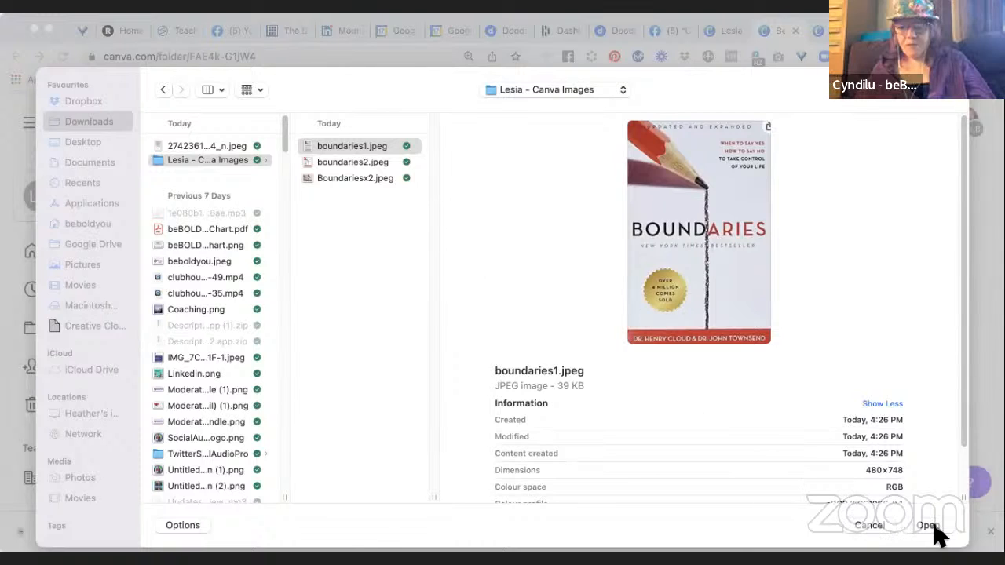
Select boundaries1.jpeg, boundaries2.jpeg and Boundariesx2.jpeg together as the files for the Canva upload.
shift+click(385, 181)
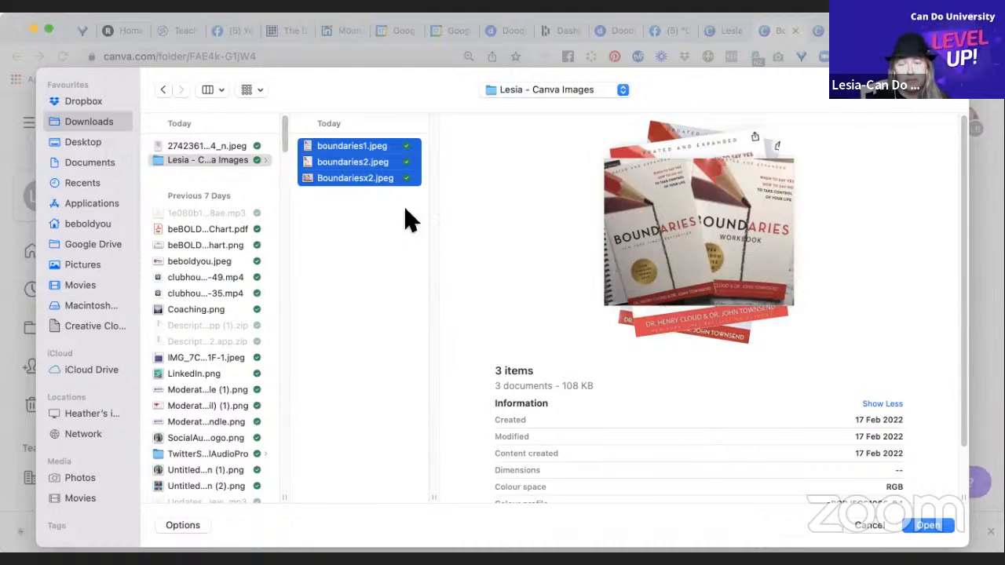
click(371, 160)
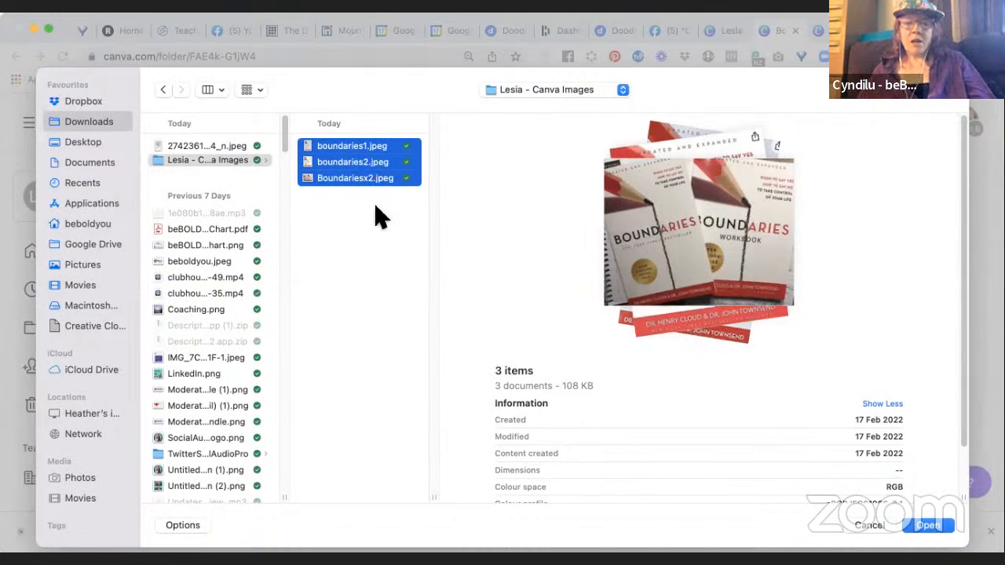
click(366, 149)
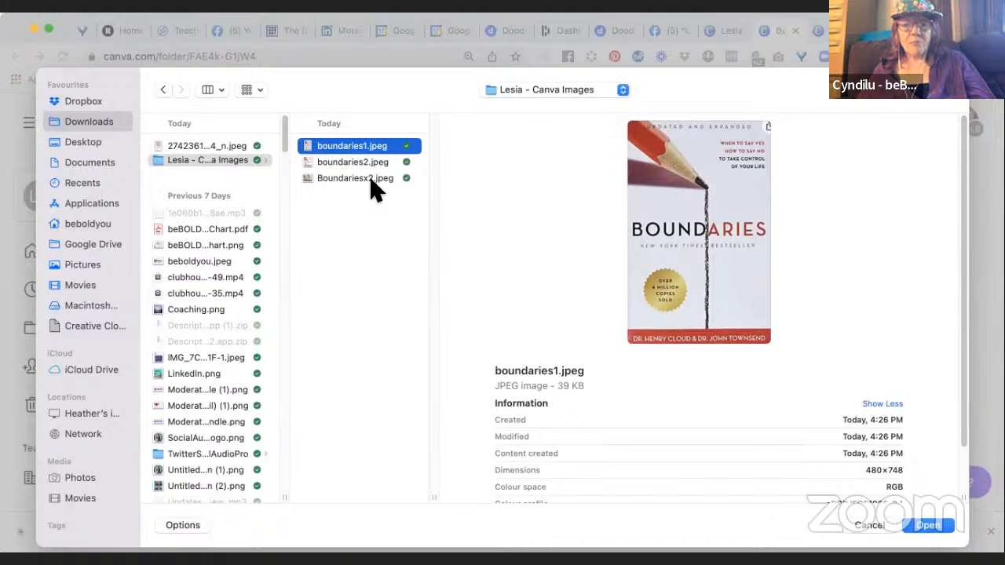
super+click(372, 180)
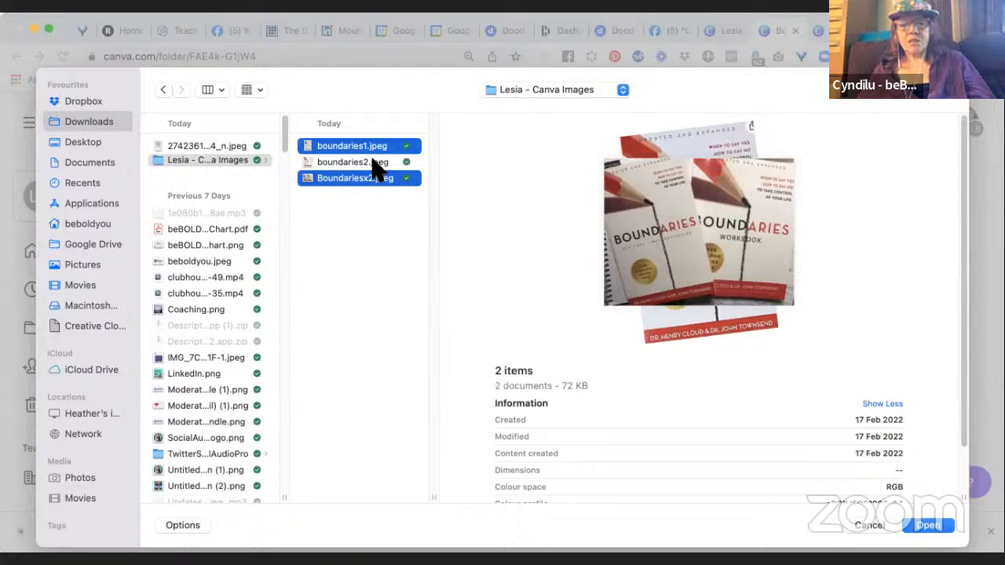
super+click(375, 165)
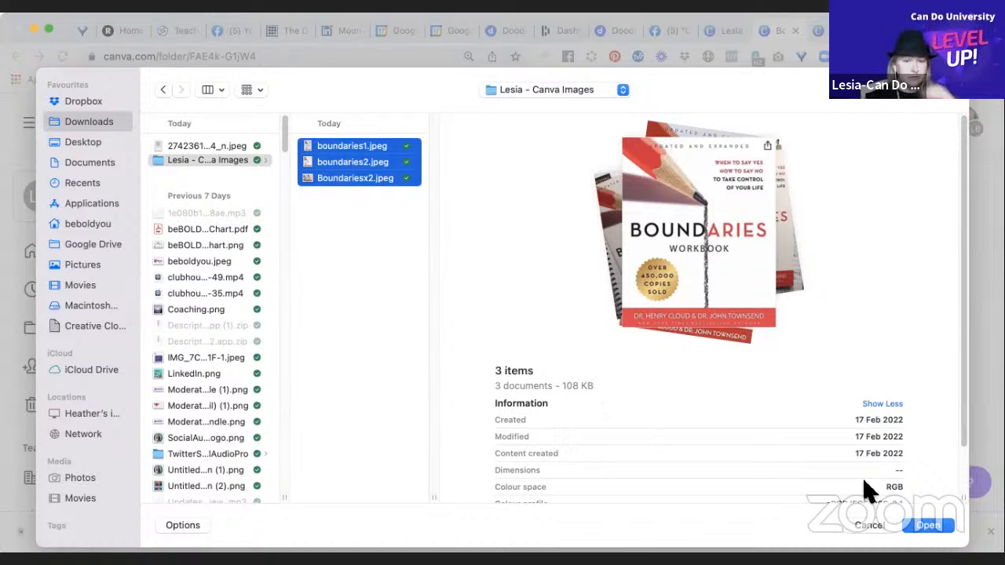
Upload the three selected book images into the Boundaries graphics subfolder and check them in its file list.
click(928, 526)
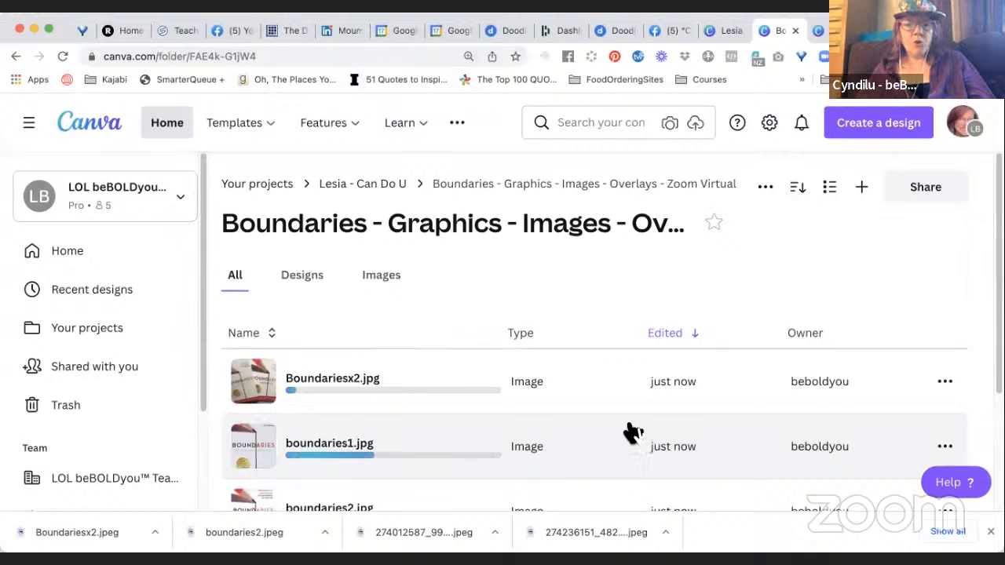
scroll(632, 432, down, 1)
scroll(632, 432, down, 3)
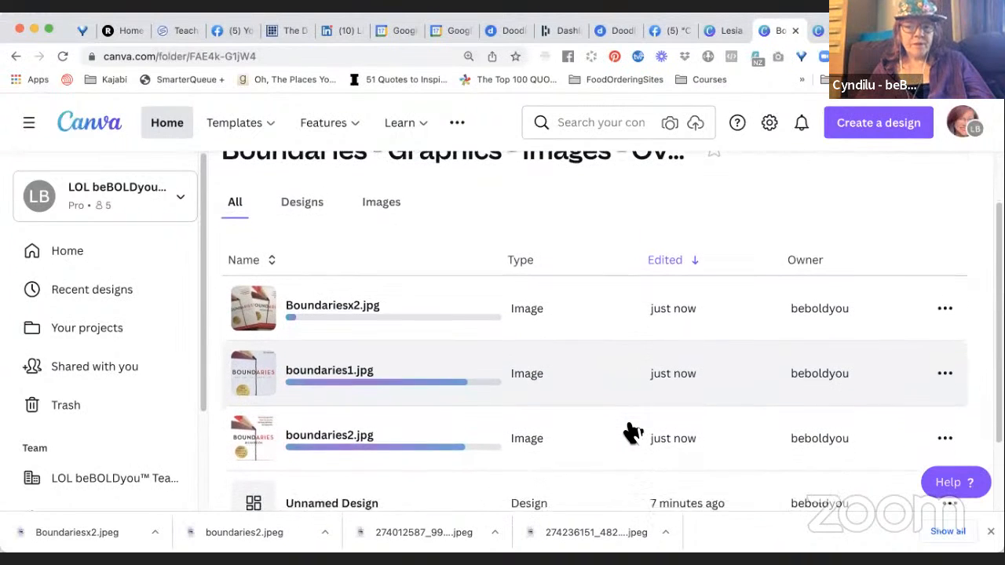
scroll(632, 431, down, 2)
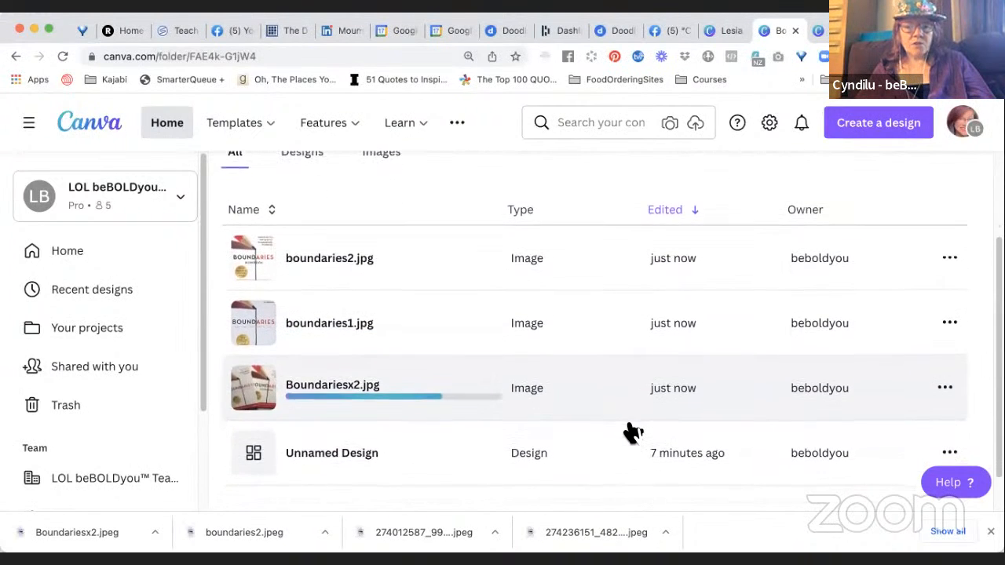
scroll(632, 432, down, 2)
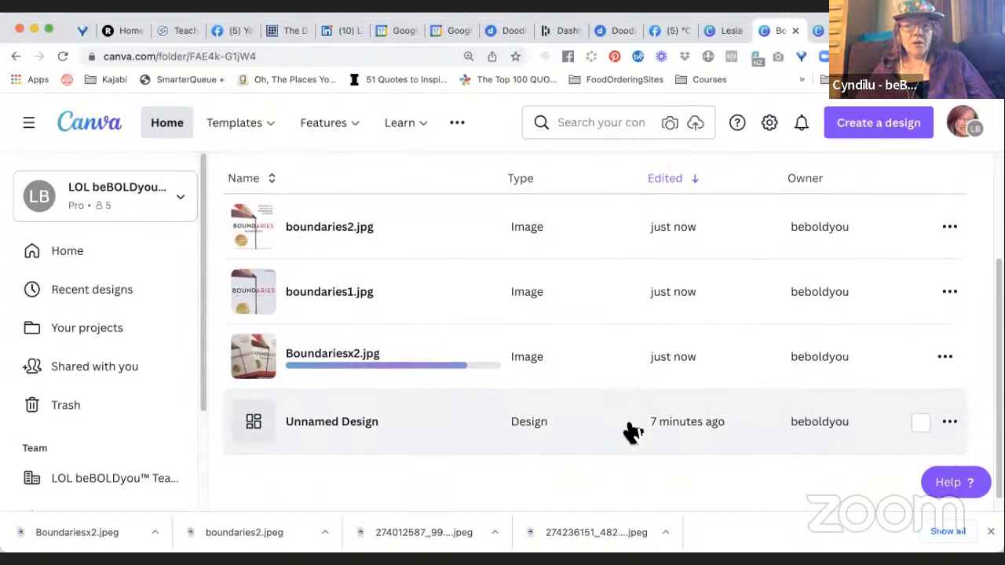
scroll(632, 432, down, 1)
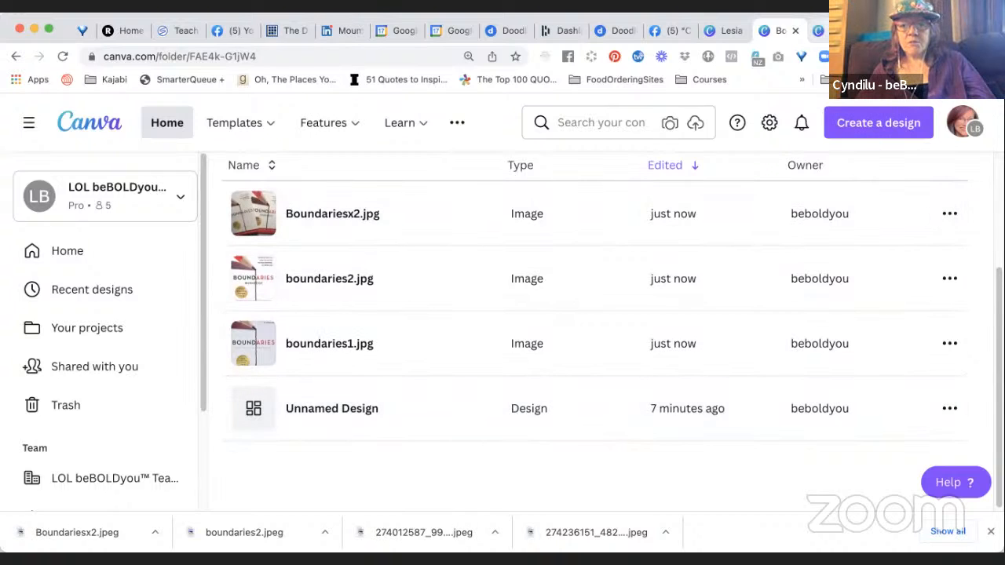
Leave the already open Zoom background design and reopen it from the Boundaries subfolder through the Unnamed Design entry.
click(819, 30)
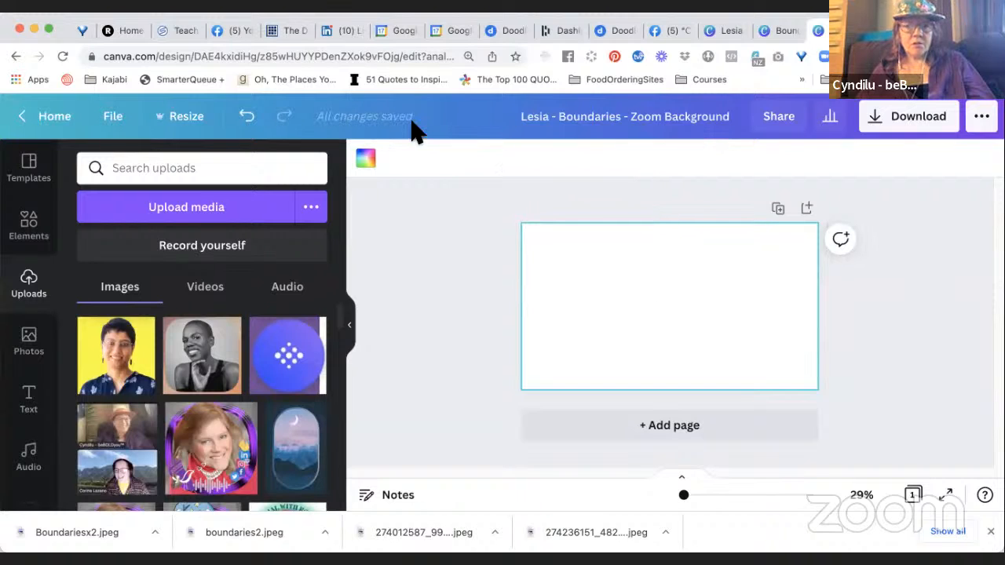
click(58, 122)
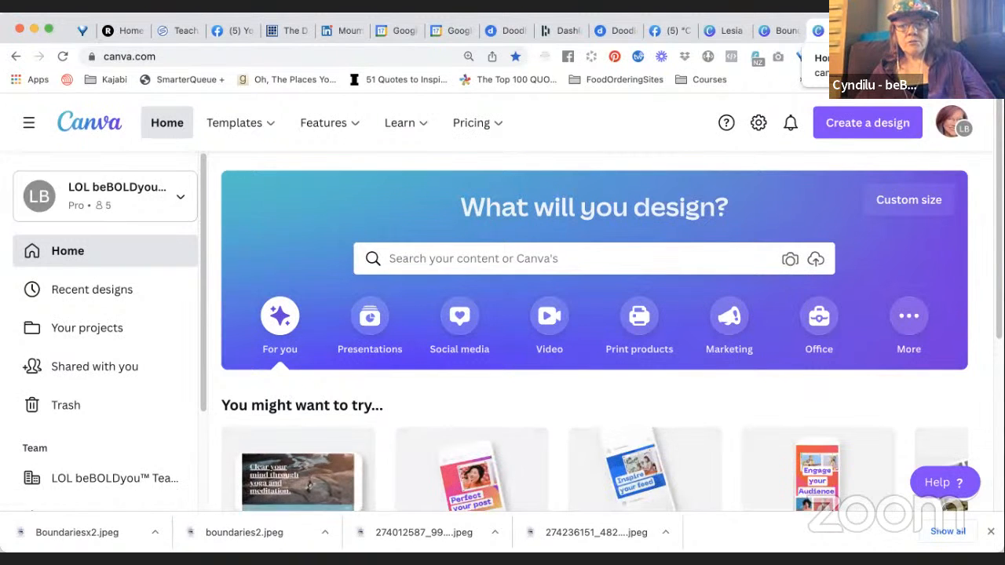
click(887, 31)
click(816, 32)
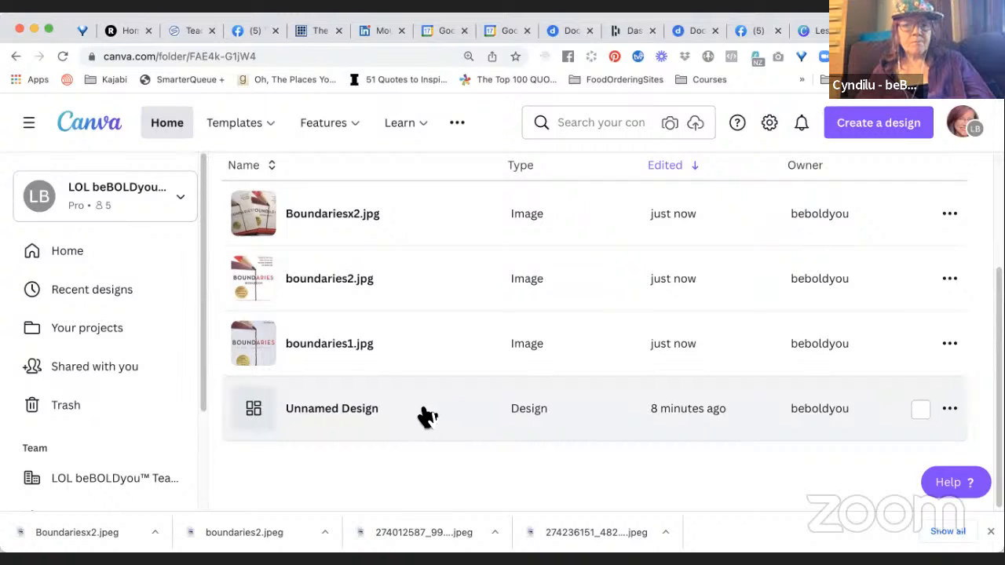
click(367, 415)
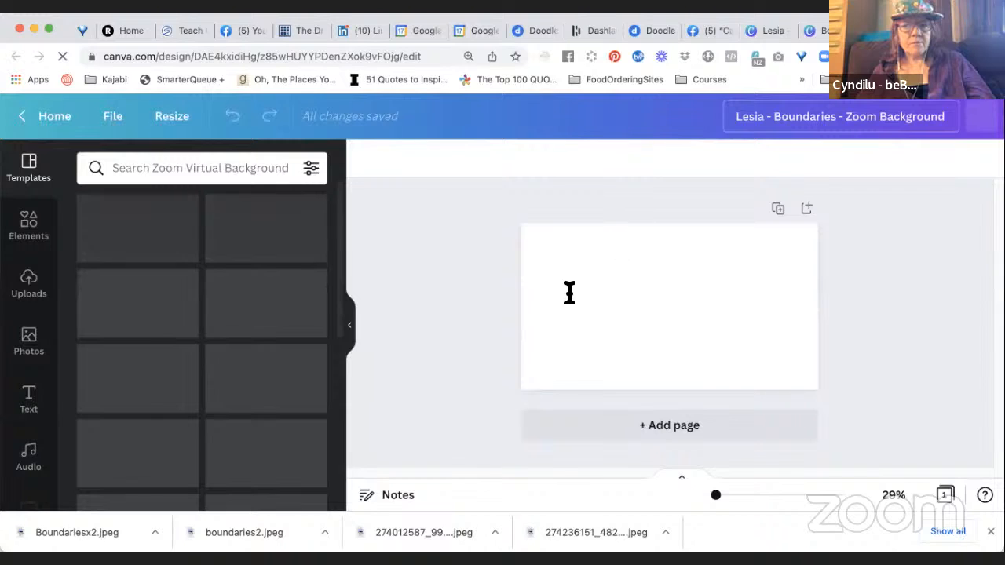
click(608, 268)
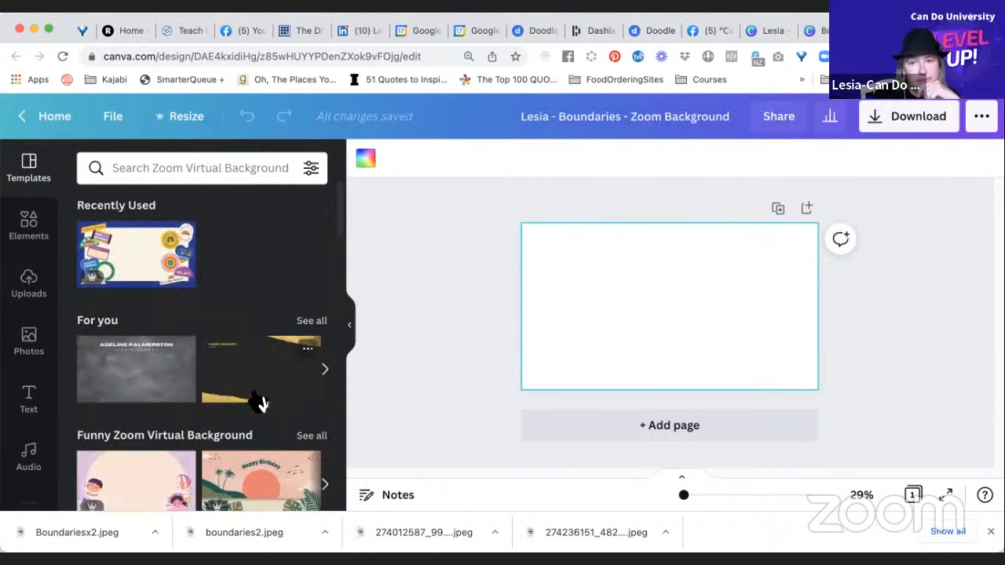
Browse the Zoom virtual background templates and search them for "book club".
scroll(260, 401, down, 5)
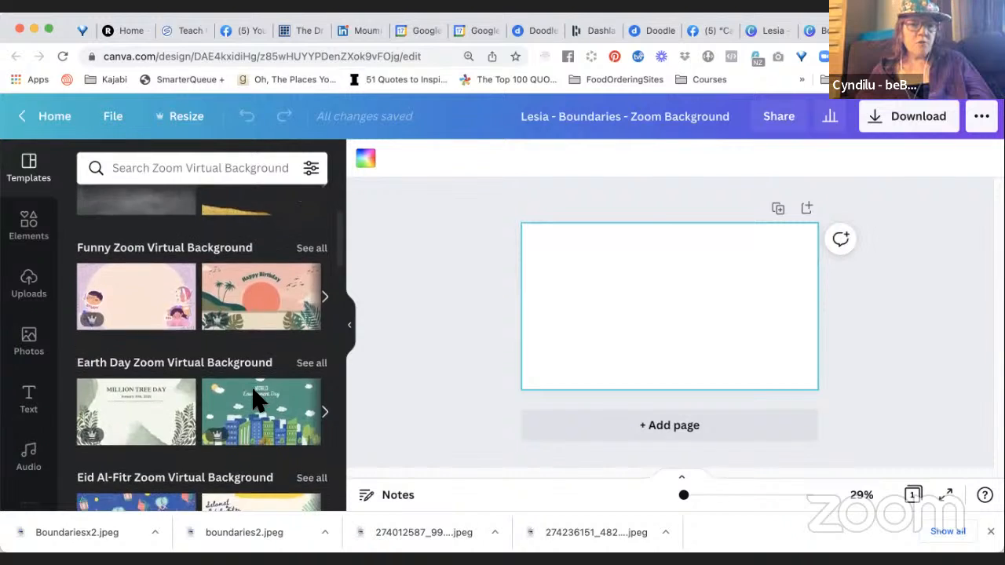
scroll(259, 401, down, 3)
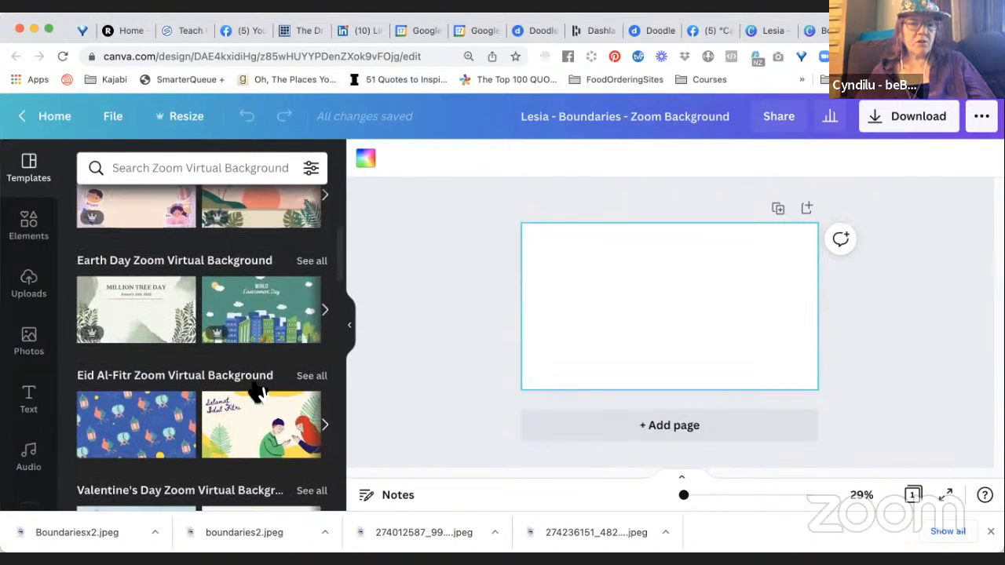
click(216, 169)
text(bo)
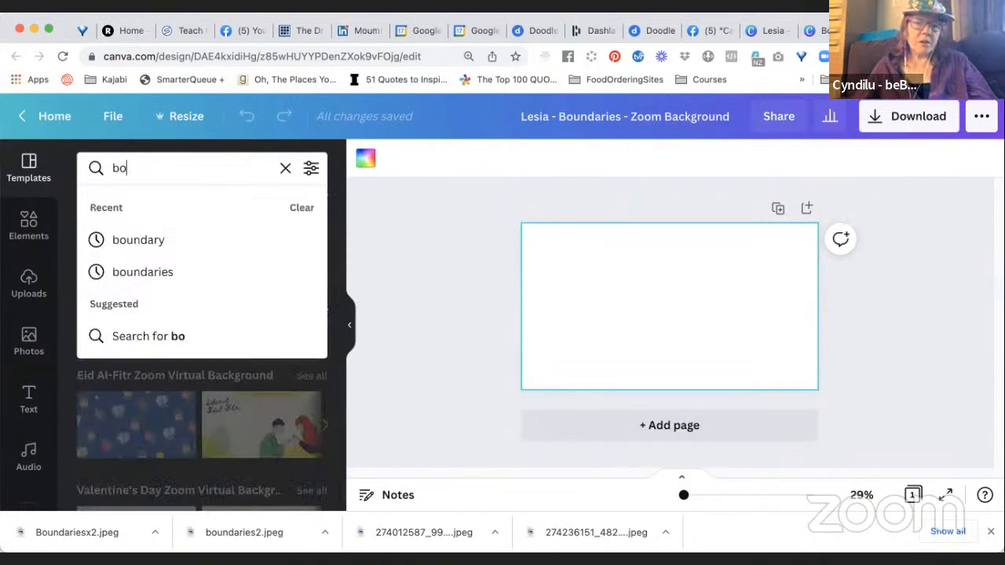
text(ok club)
key(Return)
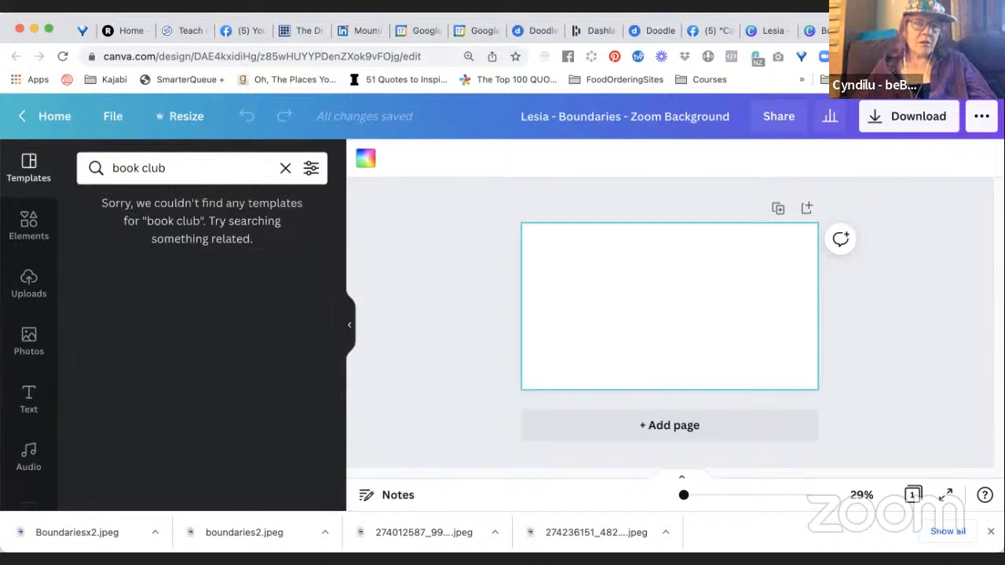
Search the templates for "books" and look through the designs for a suitable Zoom background.
key(BackSpace)
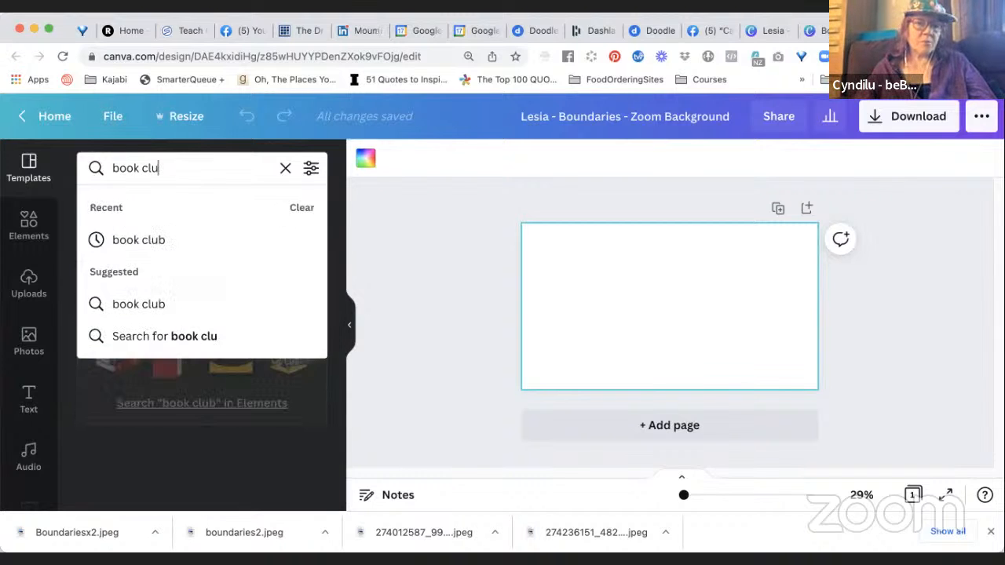
text(s)
key(Return)
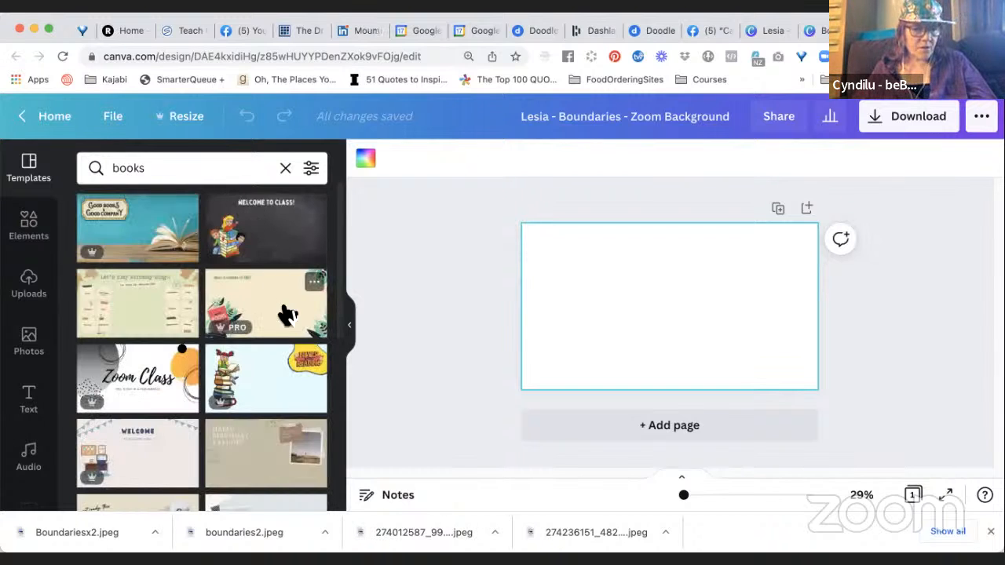
scroll(276, 389, down, 1)
scroll(275, 388, up, 1)
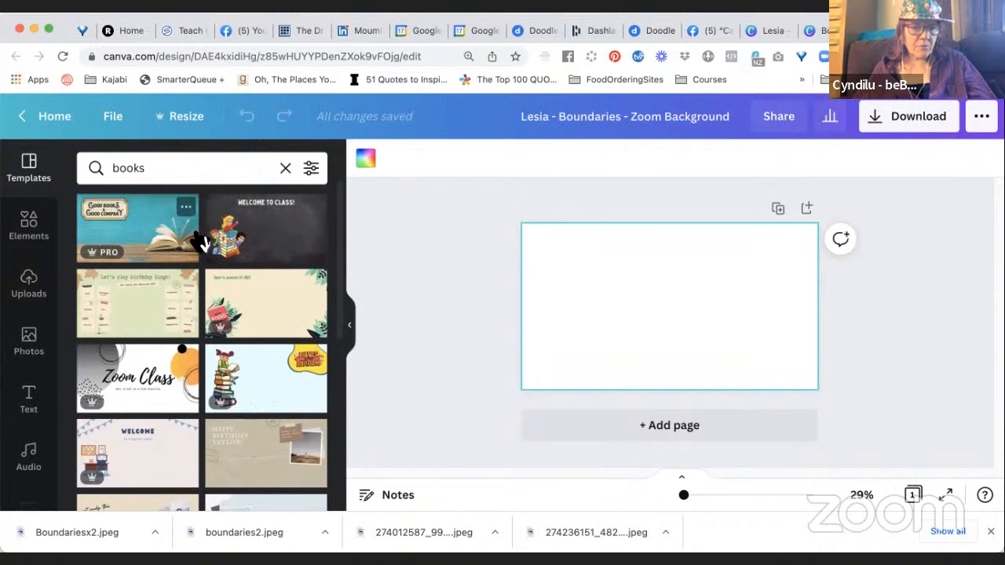
scroll(274, 395, down, 3)
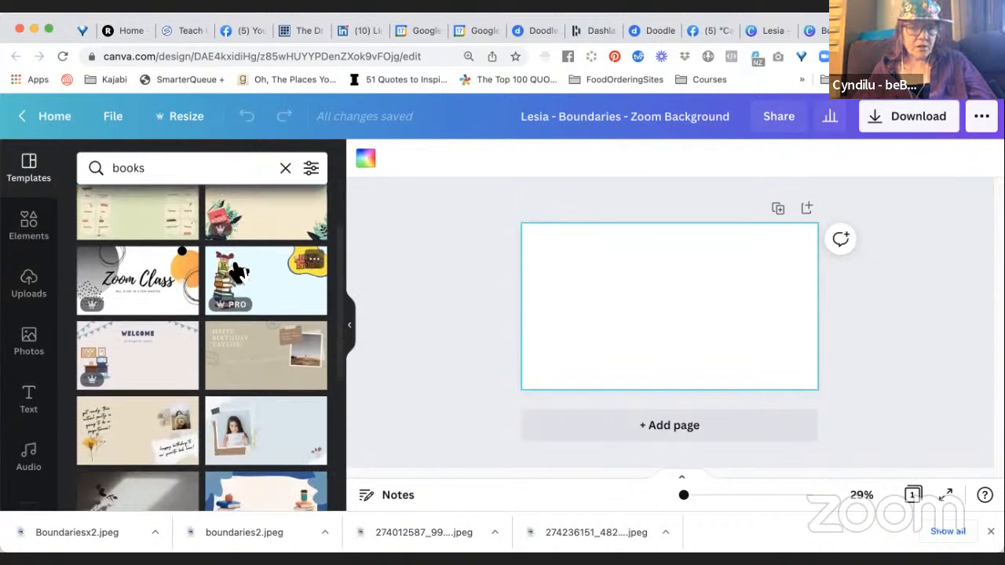
scroll(274, 408, down, 6)
scroll(273, 422, down, 4)
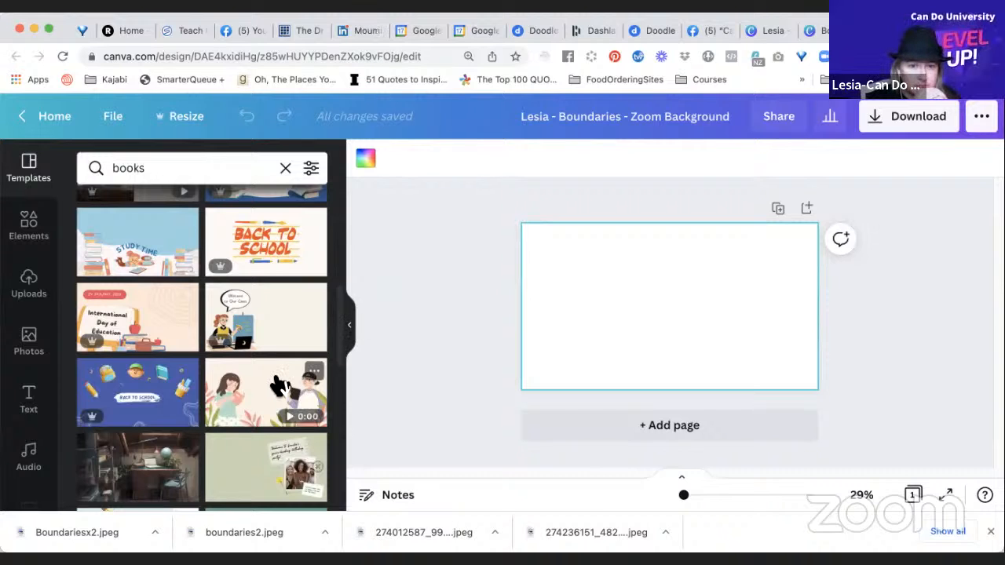
scroll(279, 385, down, 5)
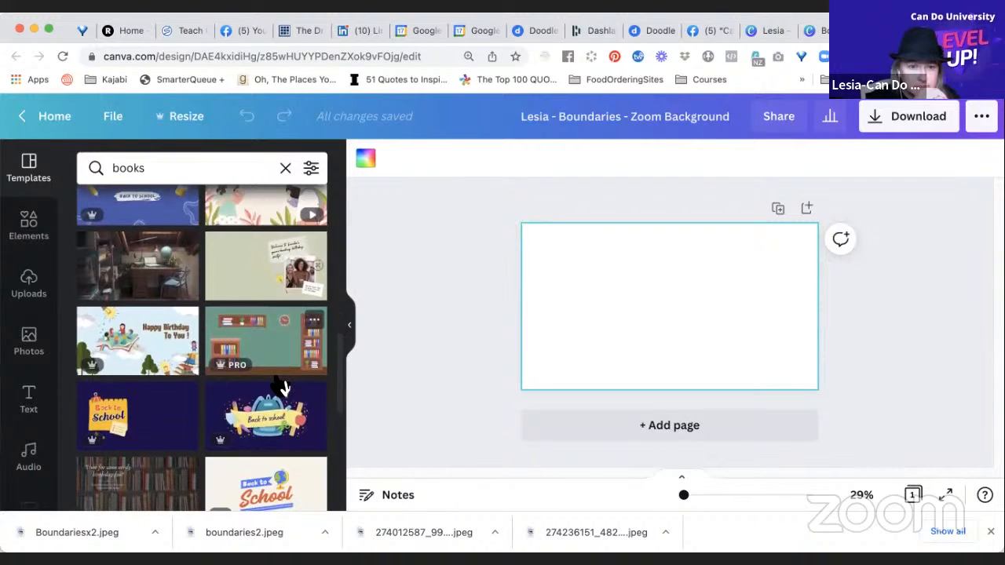
scroll(281, 385, down, 5)
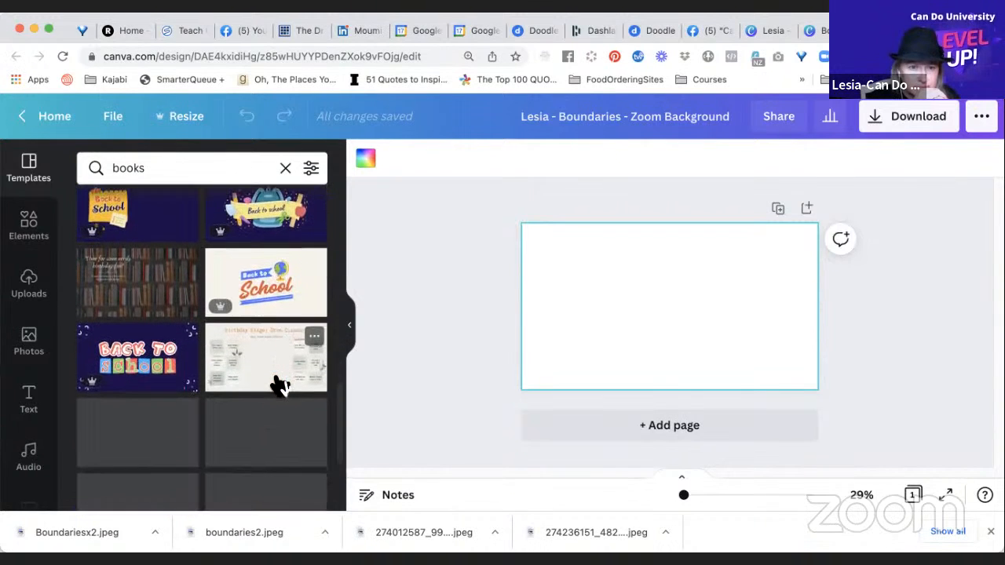
scroll(281, 385, down, 3)
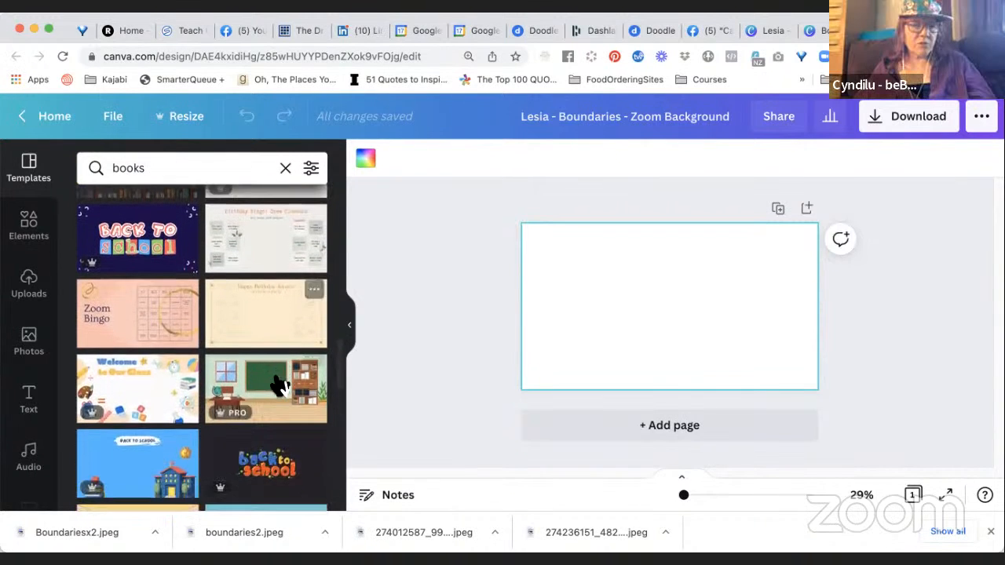
scroll(279, 385, down, 6)
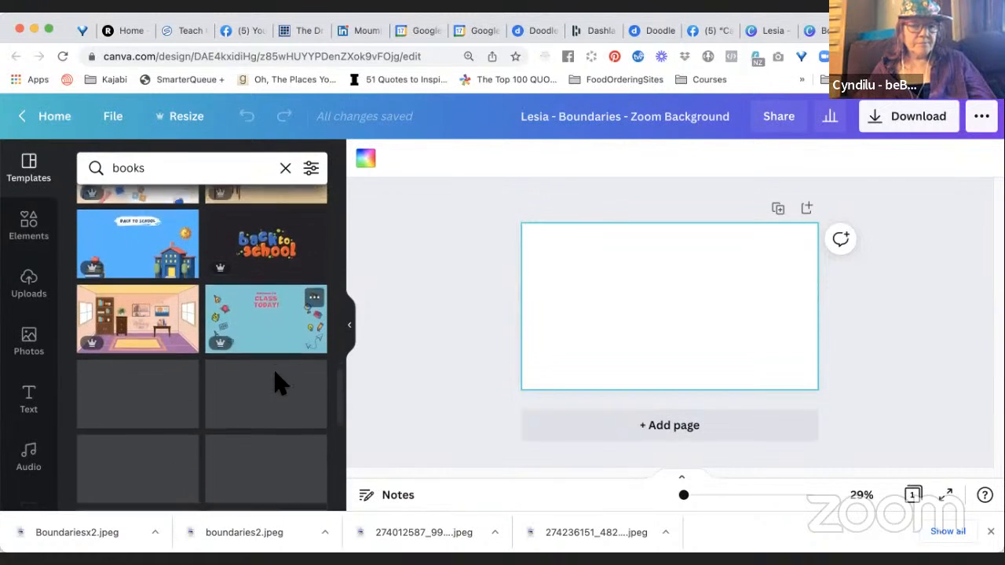
scroll(281, 385, down, 1)
scroll(280, 385, down, 3)
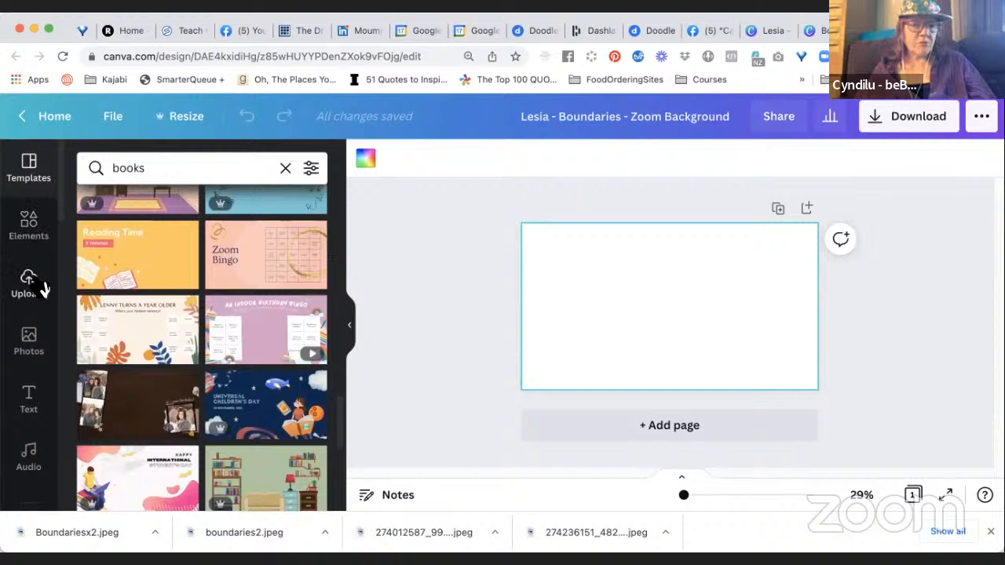
Search the photos for "boundaries" and set the pastel picket fence photo as the full-page background.
click(37, 352)
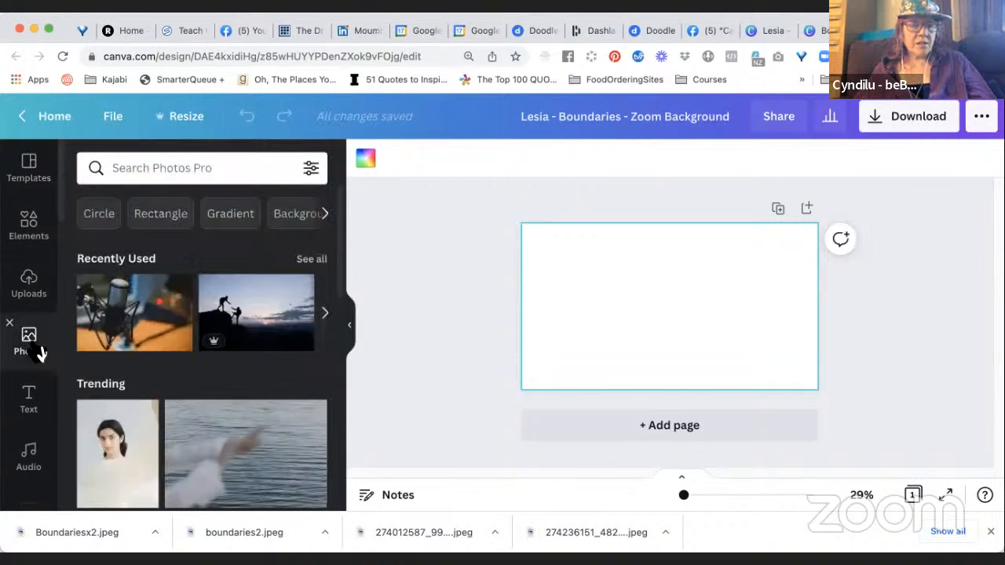
click(177, 165)
text(boundaries)
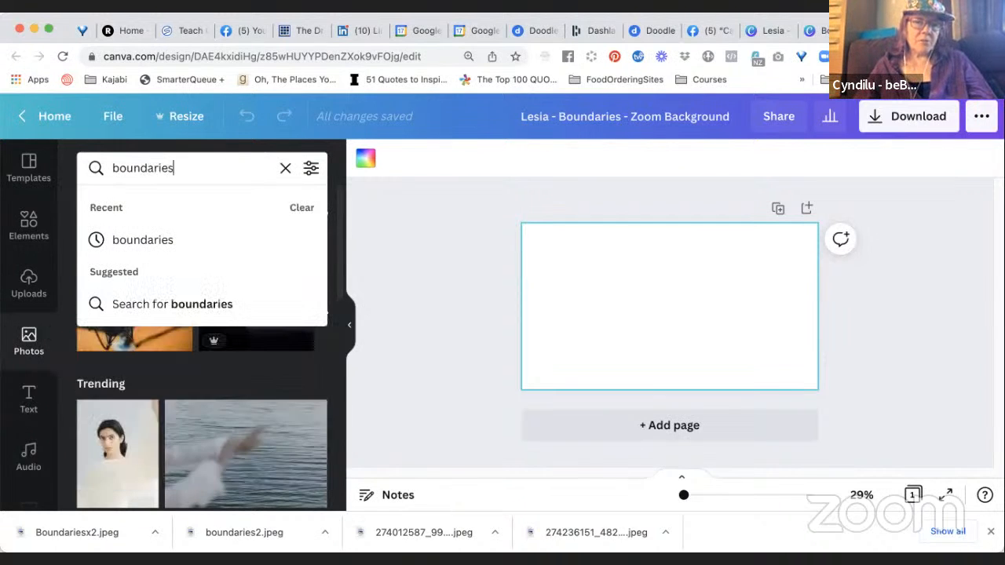
key(Return)
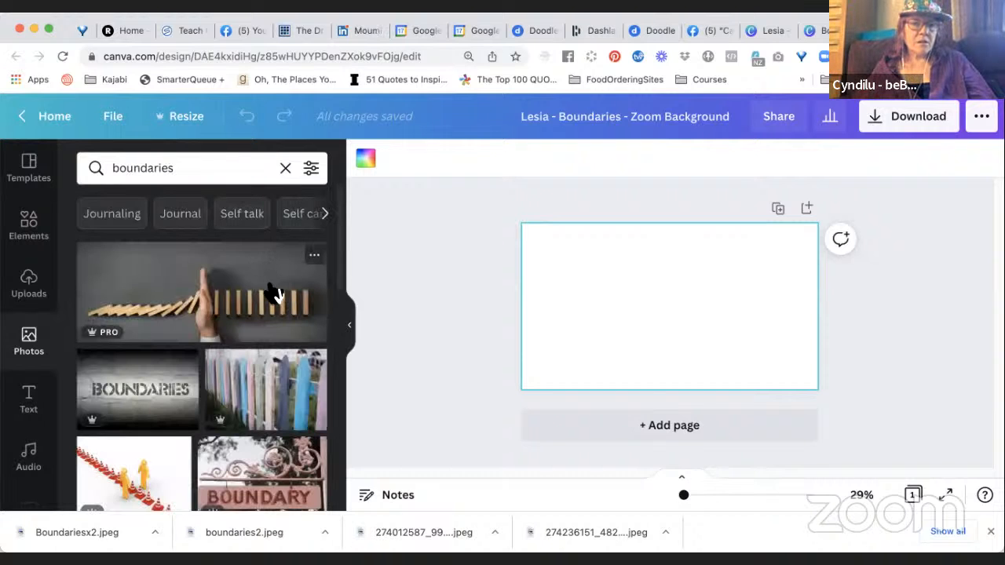
scroll(289, 335, down, 3)
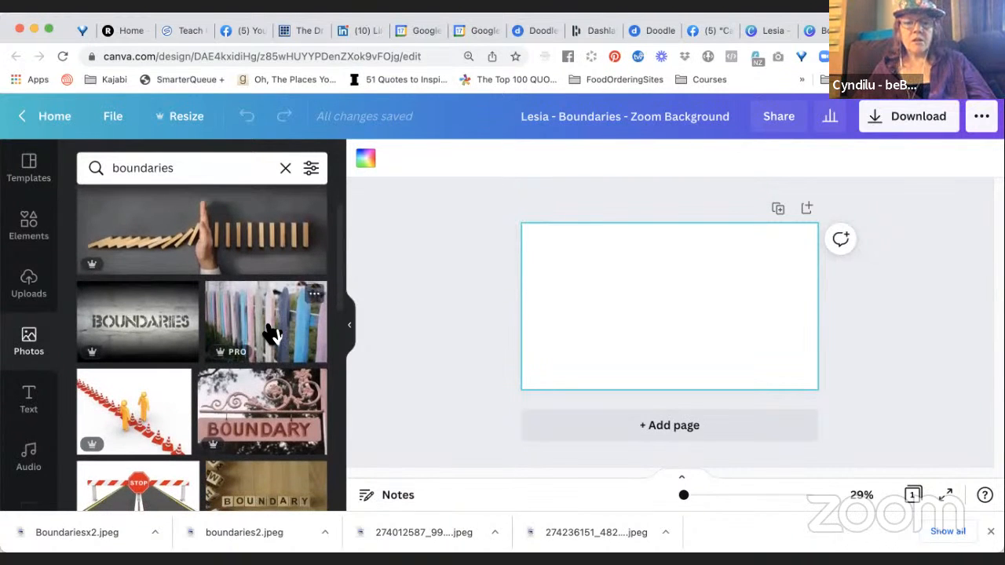
drag(270, 332, 511, 298)
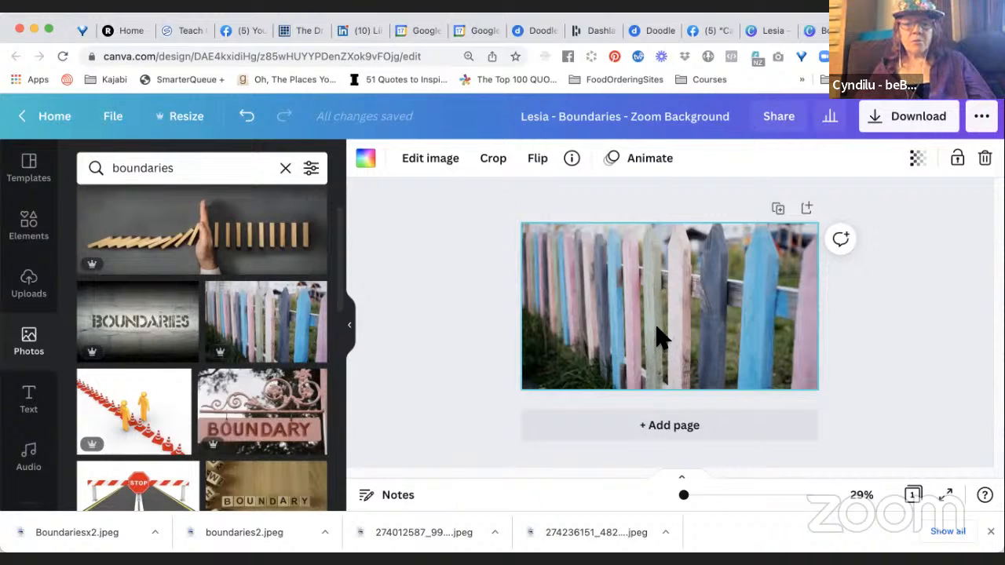
Add the pink BOUNDARY sign photo over the fence background and shrink it into the page's upper-right corner.
scroll(303, 437, down, 2)
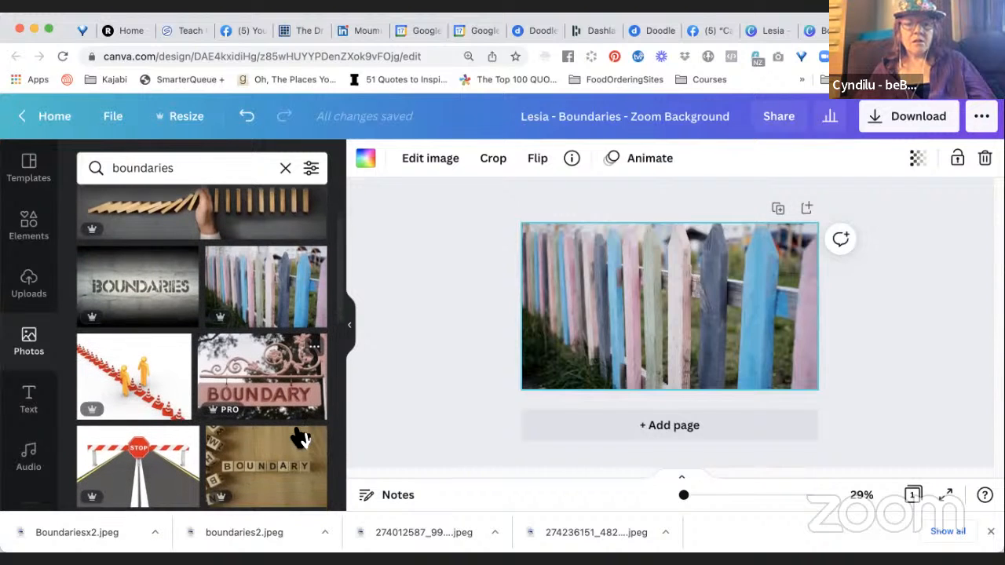
click(287, 398)
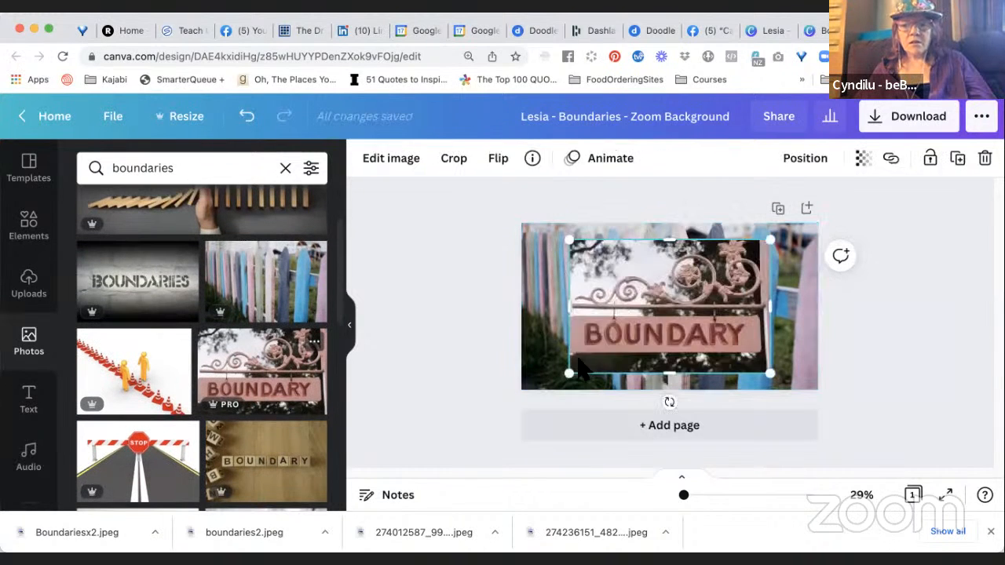
drag(572, 370, 760, 267)
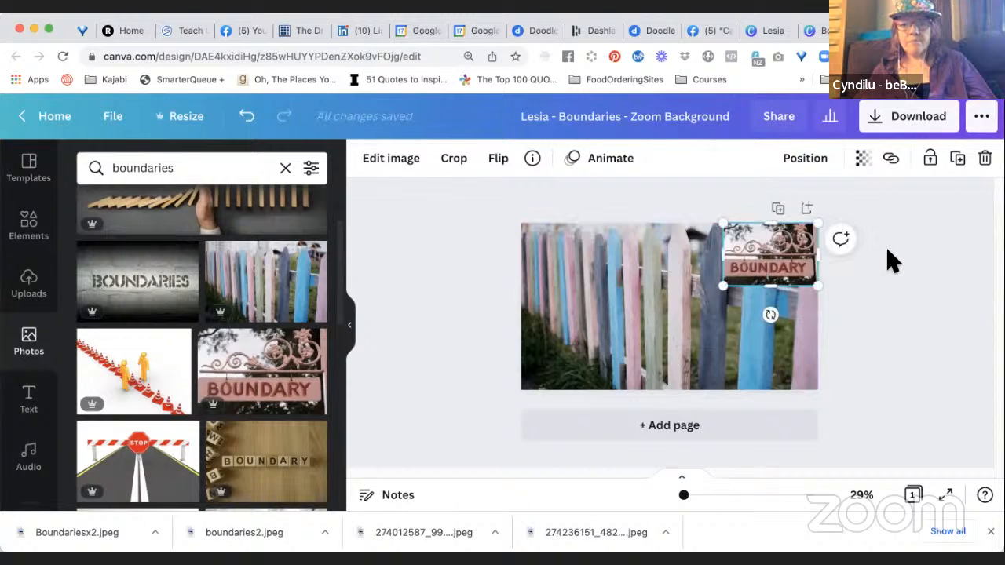
Delete the small BOUNDARY sign photo from the page's upper-right corner.
click(881, 221)
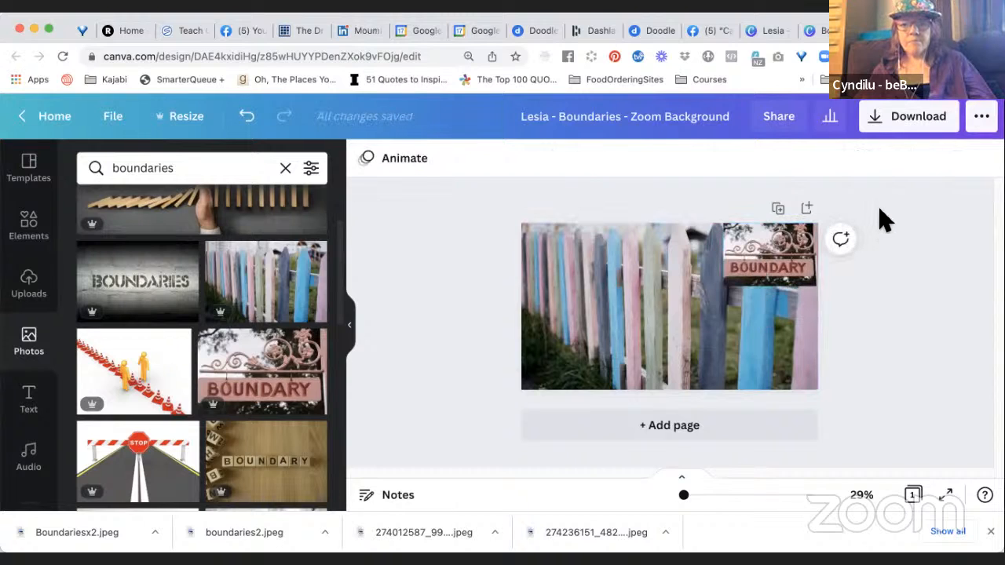
click(781, 266)
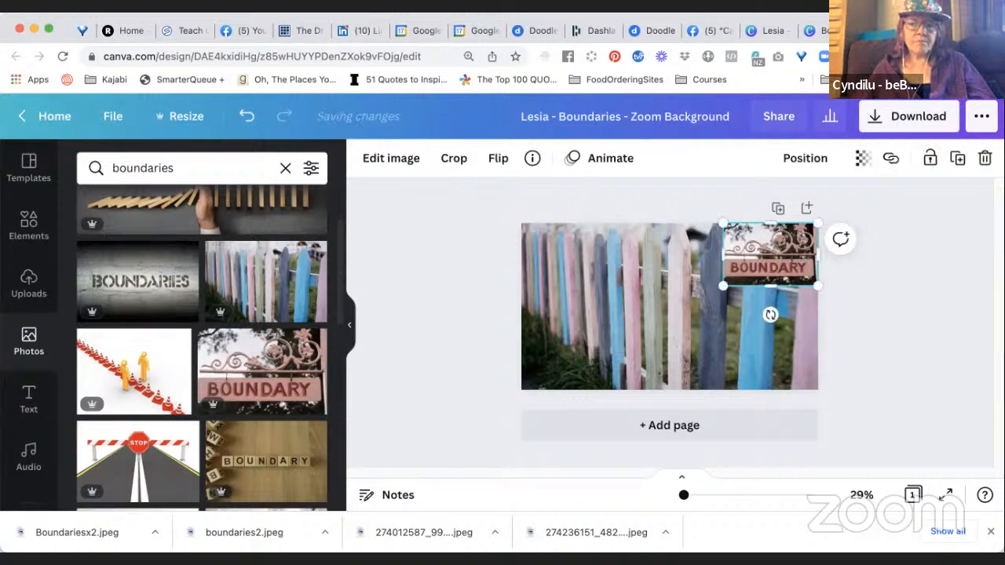
key(Delete)
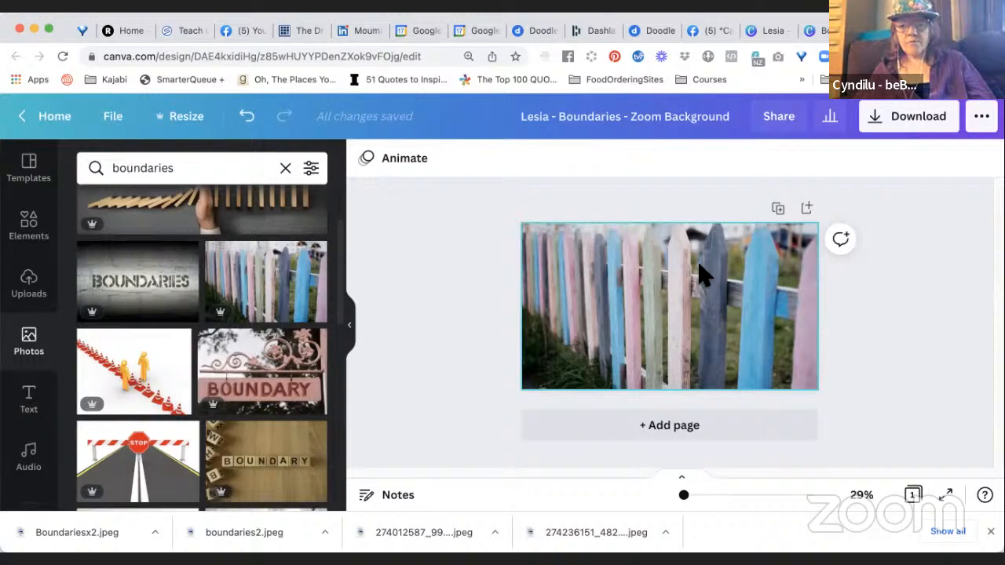
Flip the picket fence background photo horizontally.
click(624, 262)
click(537, 162)
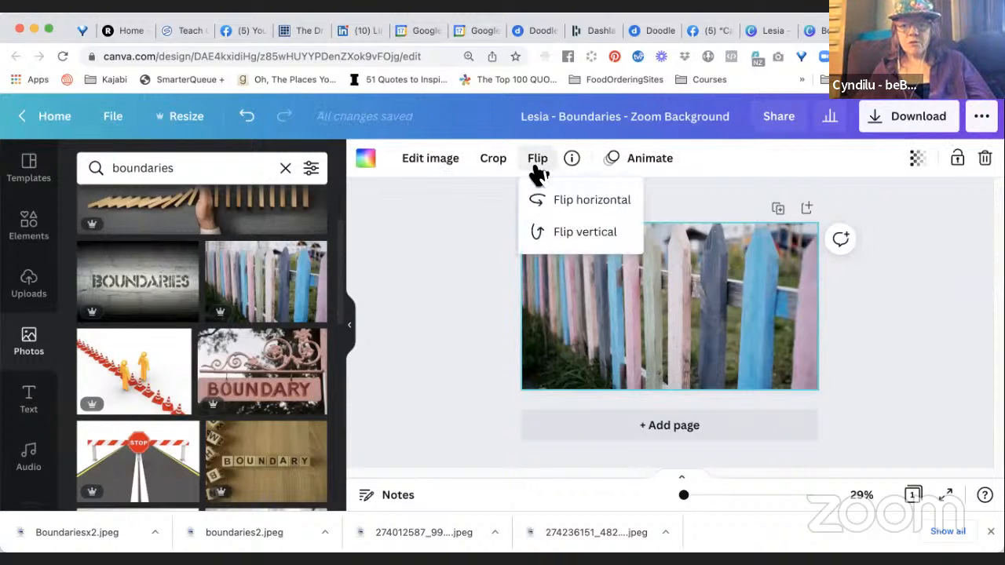
click(548, 206)
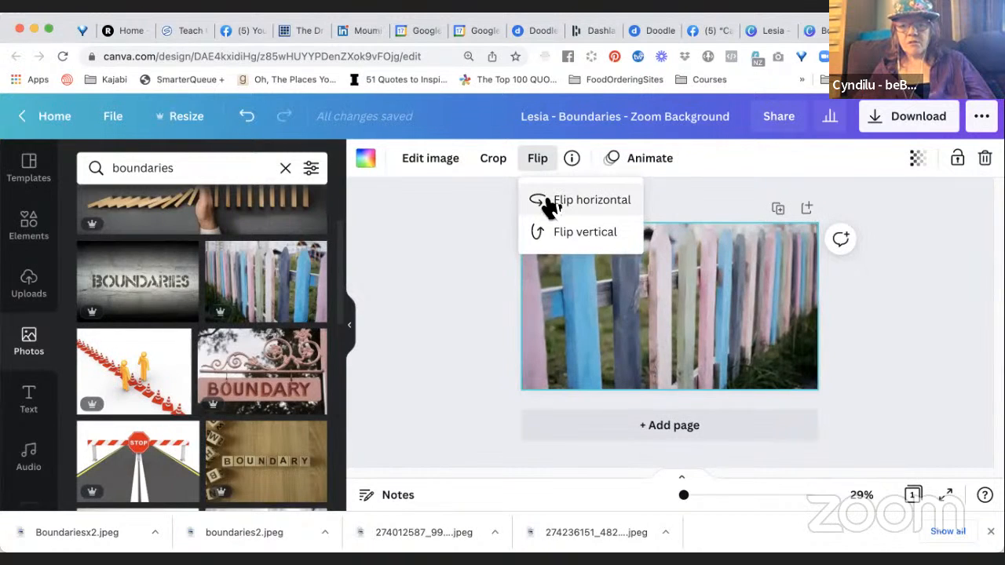
click(458, 300)
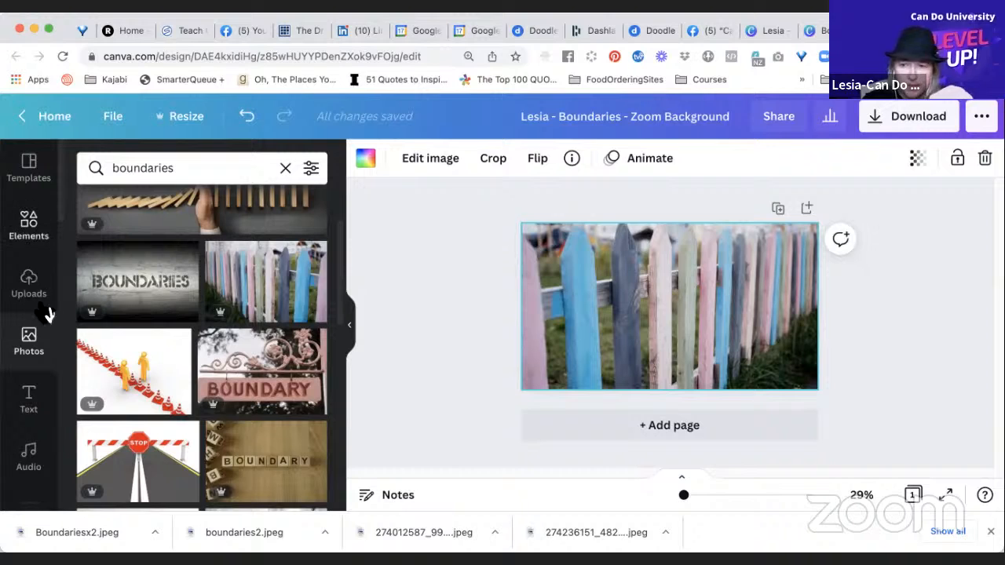
Look through the images and videos in the EnergyBus folder for material that suits the background.
scroll(32, 420, down, 3)
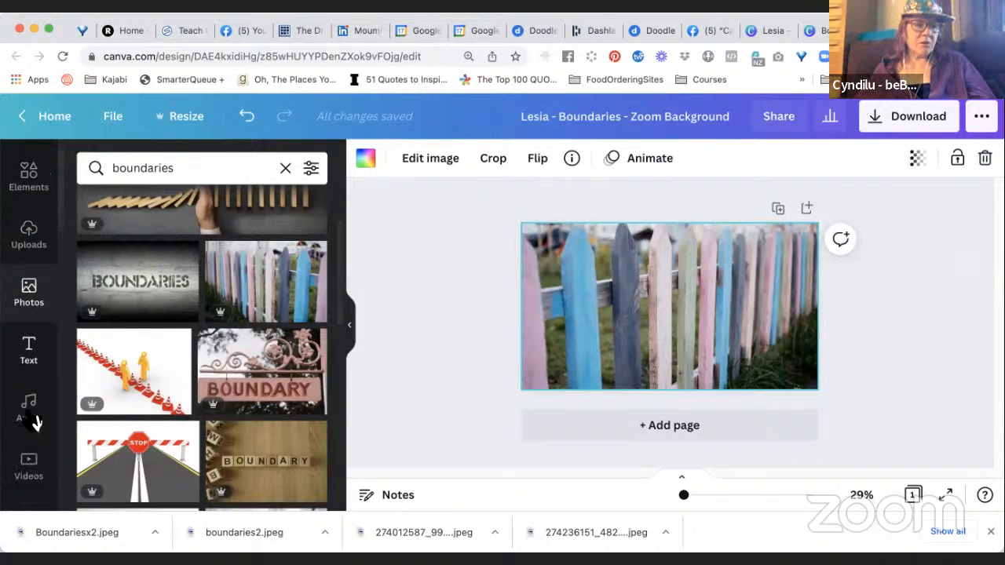
scroll(31, 422, down, 5)
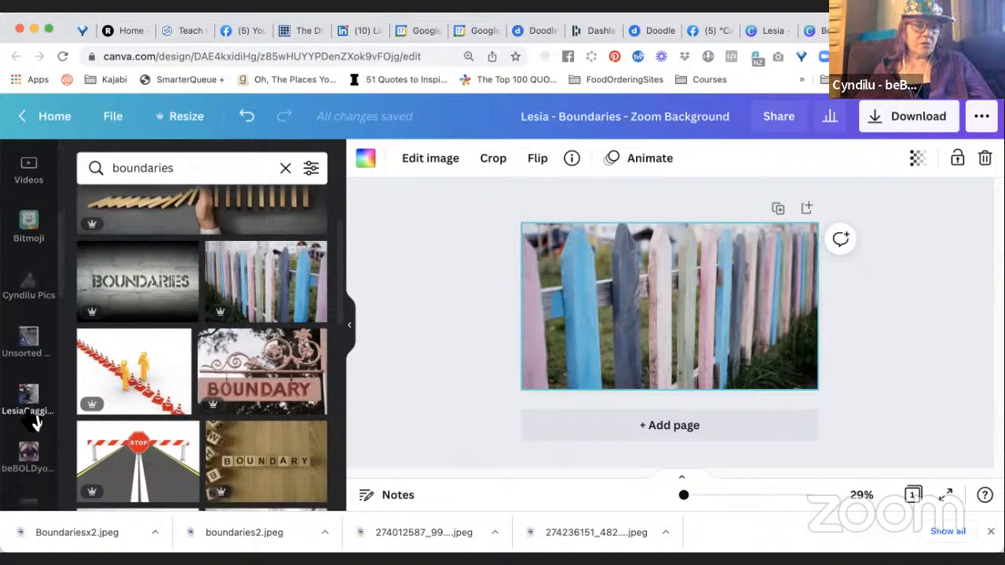
scroll(33, 423, down, 4)
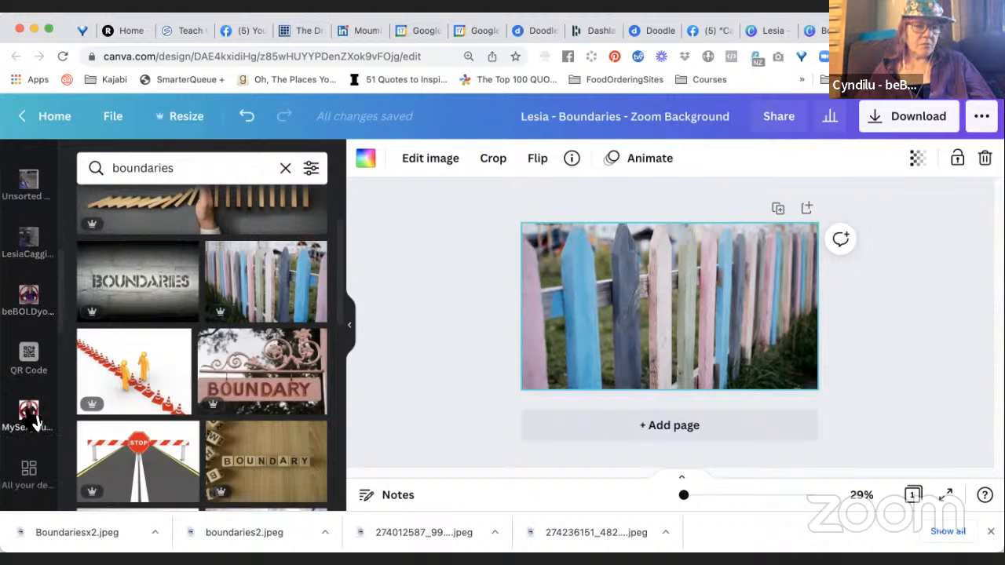
scroll(33, 420, up, 1)
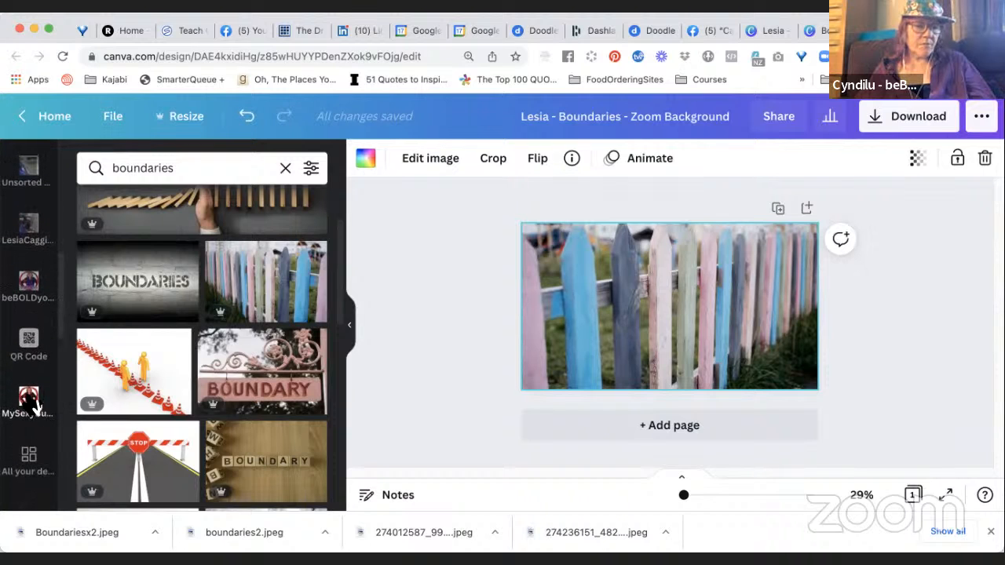
click(36, 246)
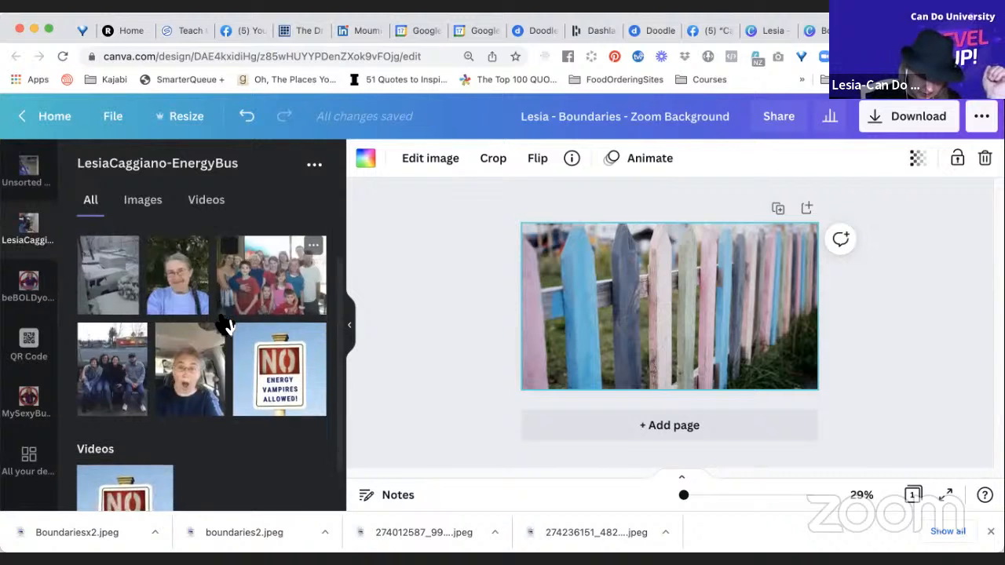
scroll(226, 325, down, 2)
scroll(226, 325, up, 1)
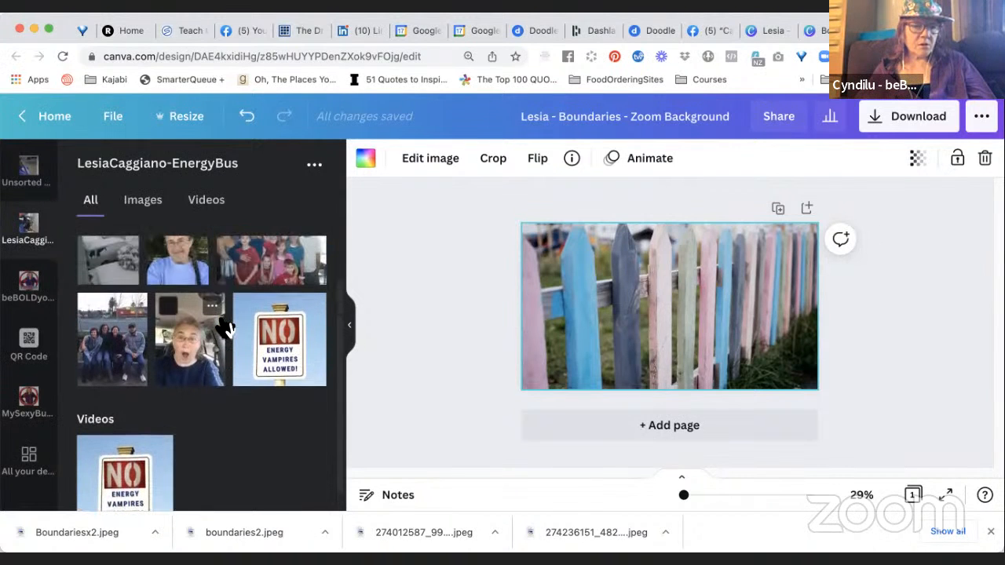
scroll(225, 325, up, 1)
scroll(225, 325, up, 1)
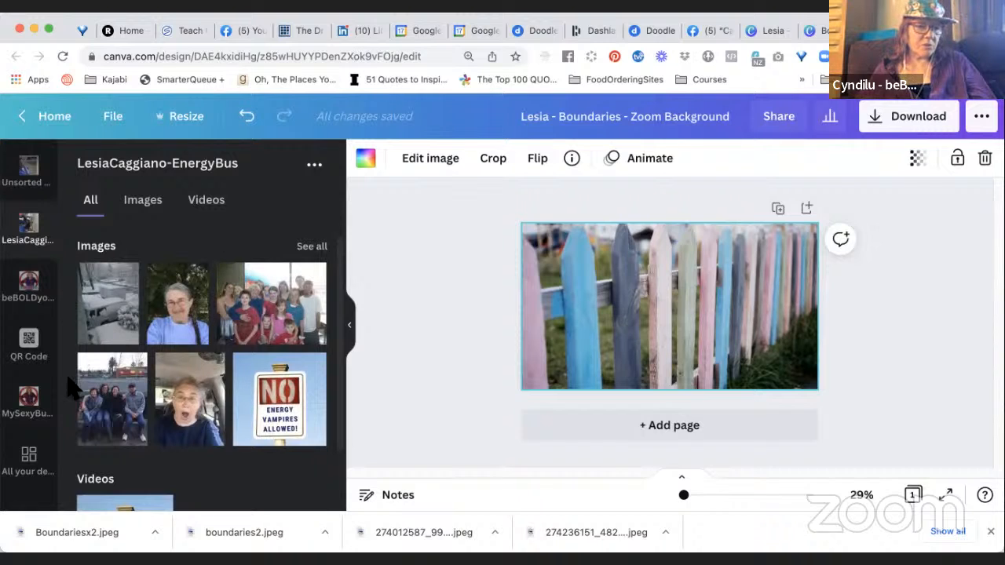
Show the brand logos and switch the Brand Kit to CanDoU.
scroll(28, 393, down, 5)
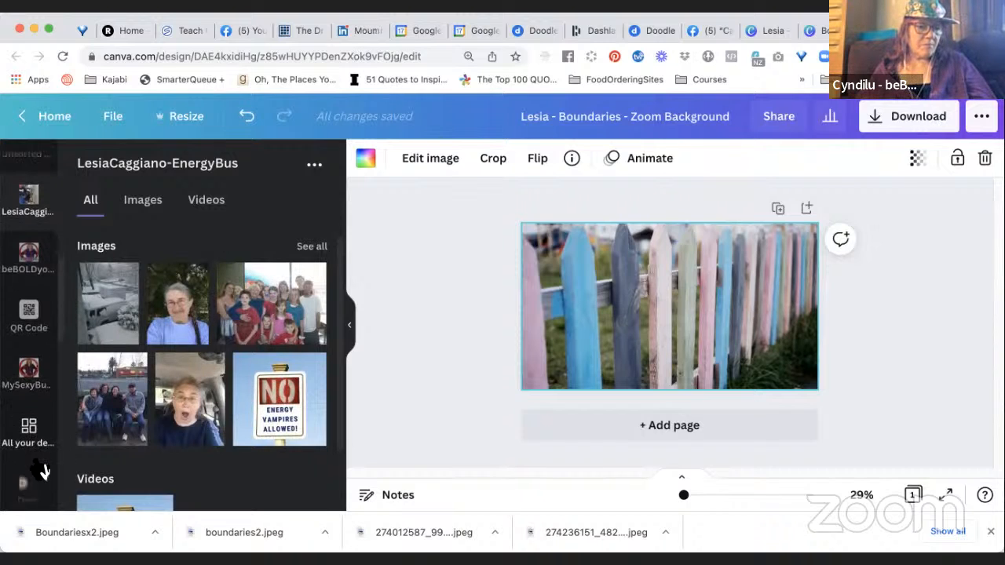
scroll(43, 469, down, 5)
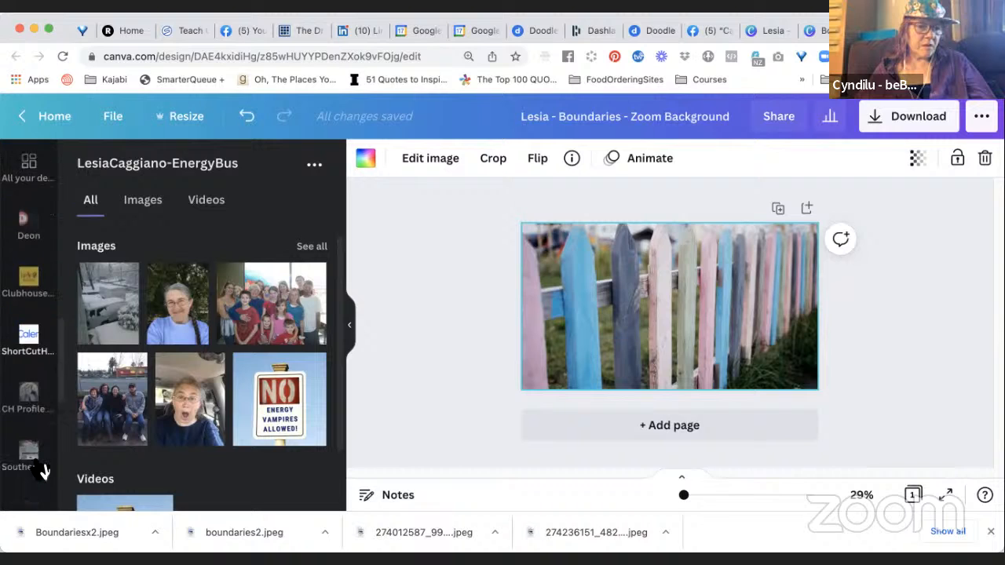
scroll(43, 470, down, 6)
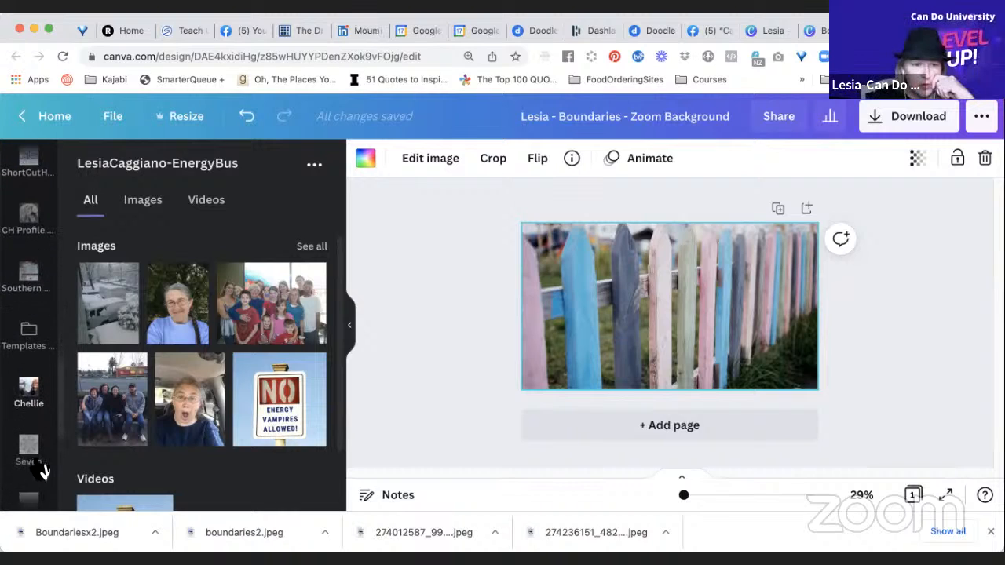
scroll(43, 470, down, 4)
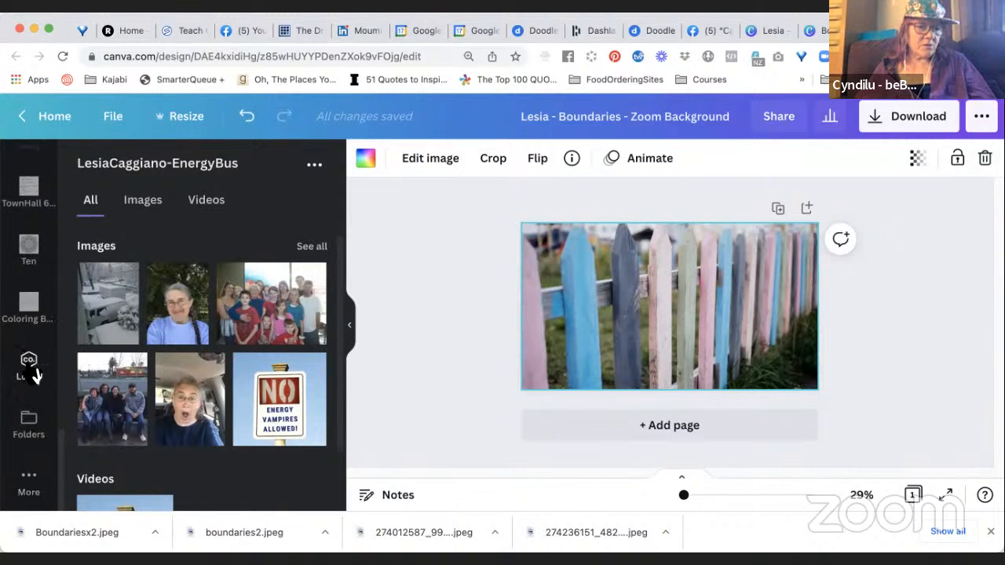
click(32, 367)
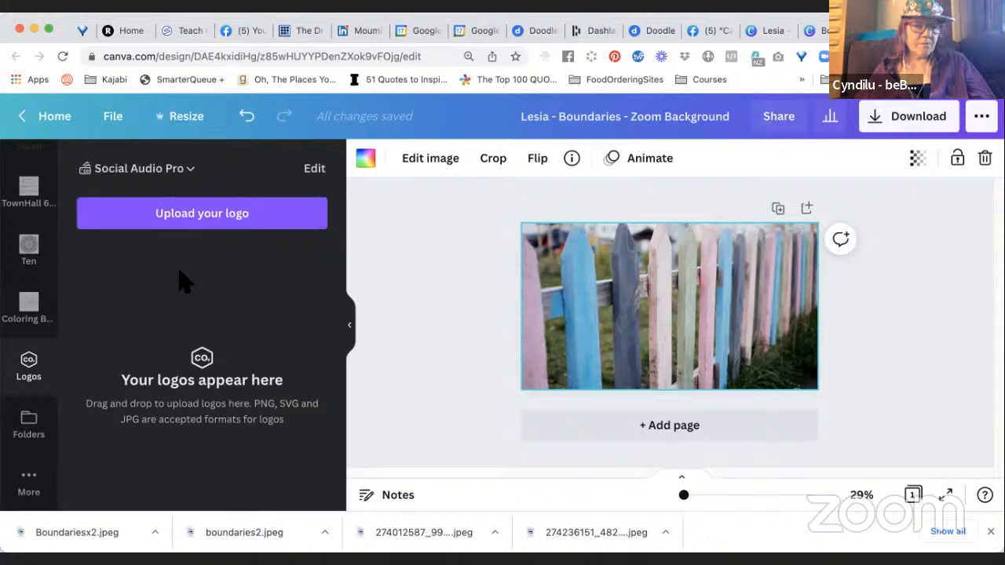
click(169, 177)
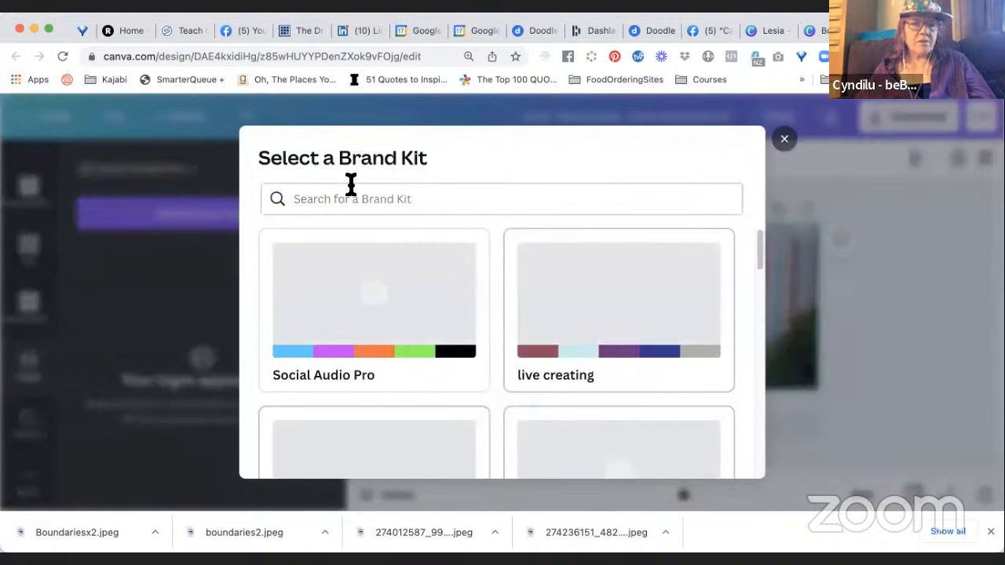
scroll(475, 388, down, 5)
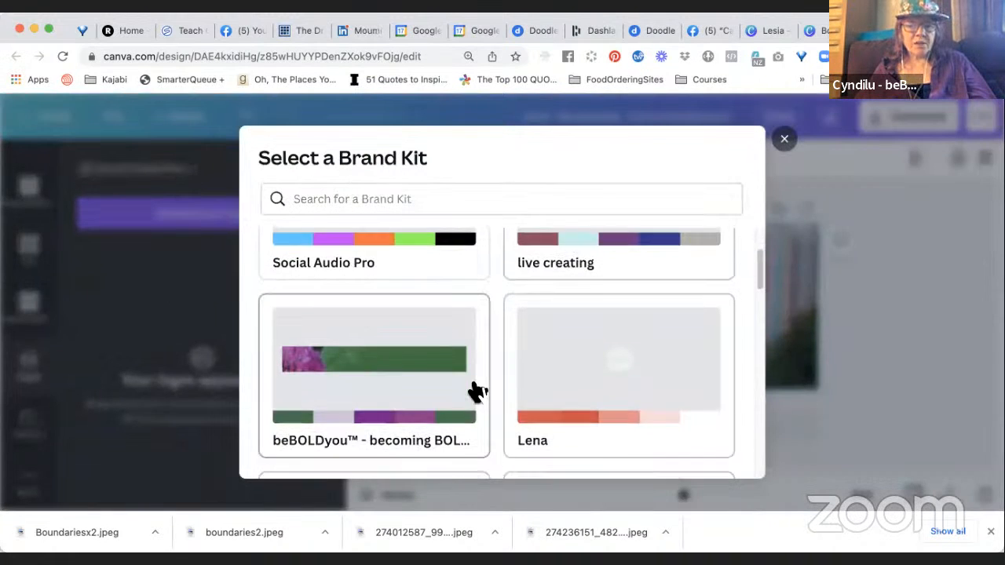
scroll(475, 389, down, 2)
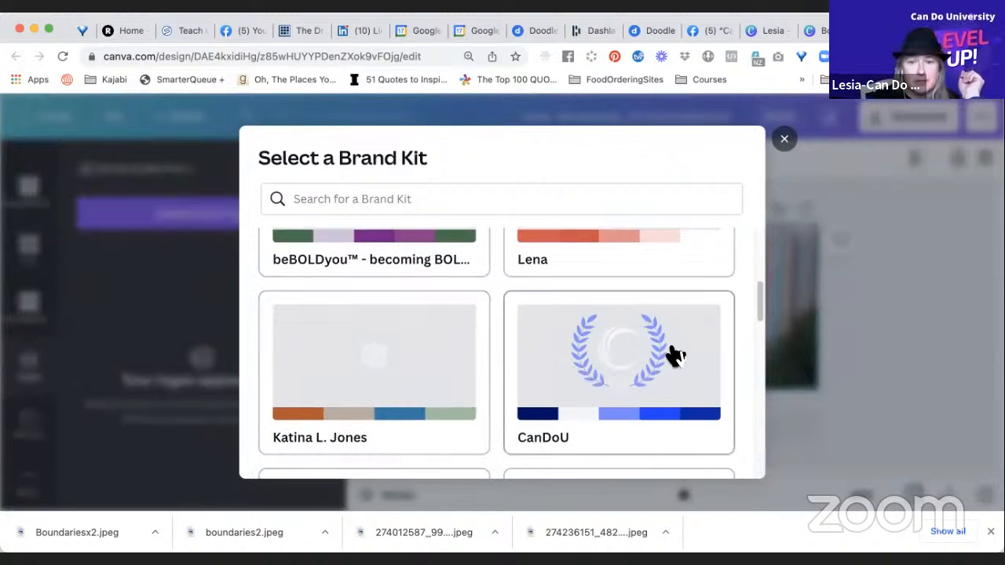
click(677, 354)
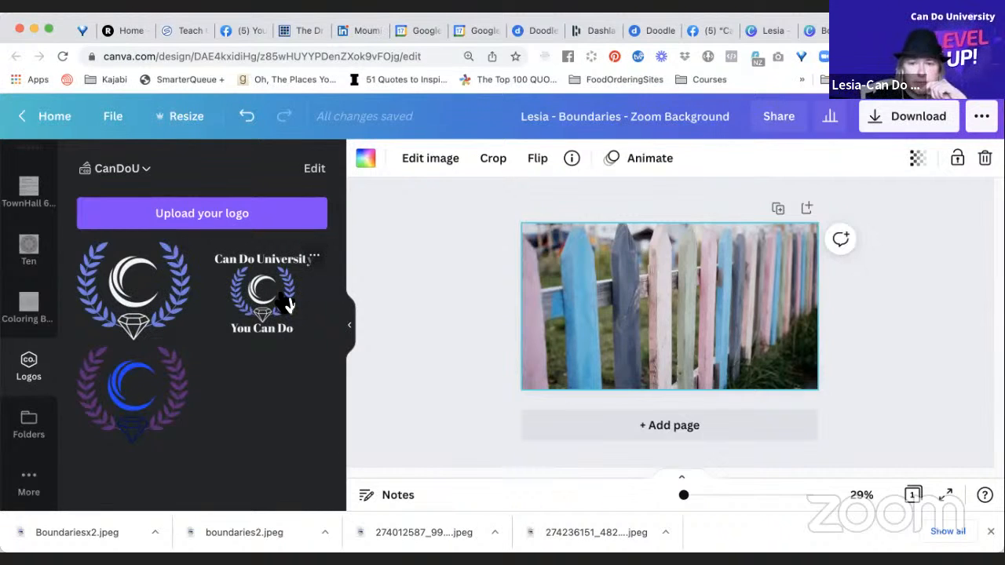
Add the Can Do University "You Can Do" logo and place it small in the page's lower-right corner.
click(288, 305)
drag(589, 359, 785, 363)
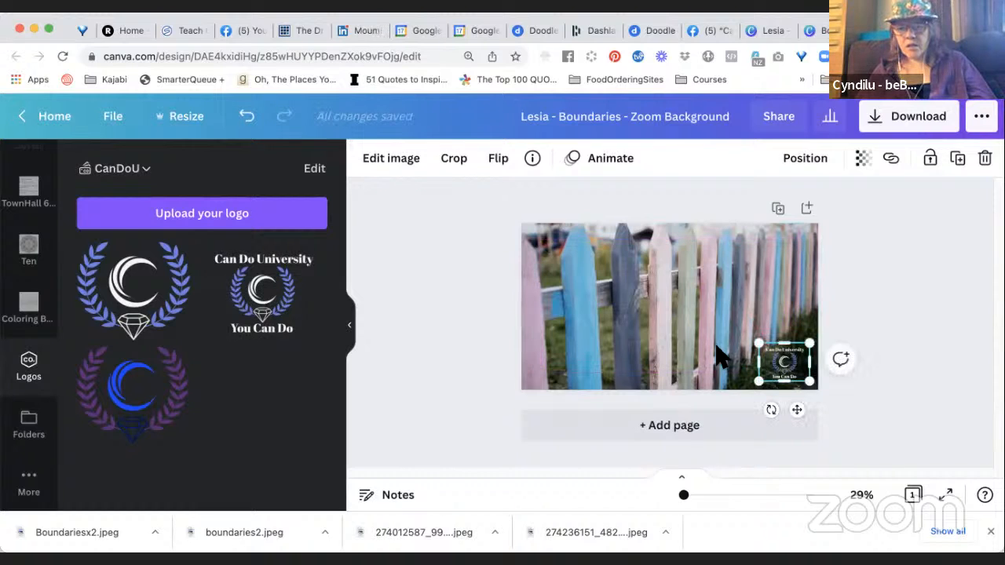
click(858, 292)
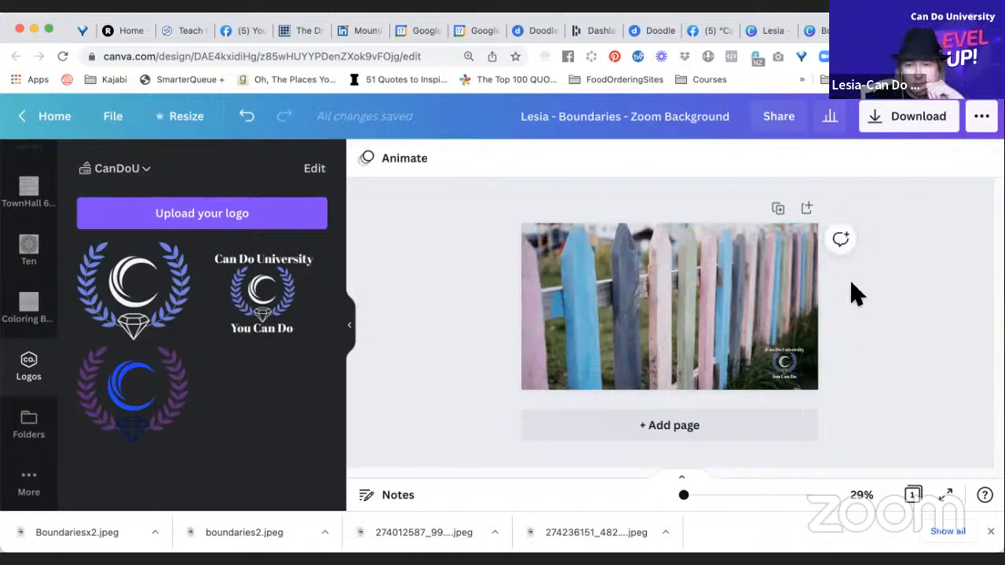
click(787, 361)
drag(799, 361, 802, 362)
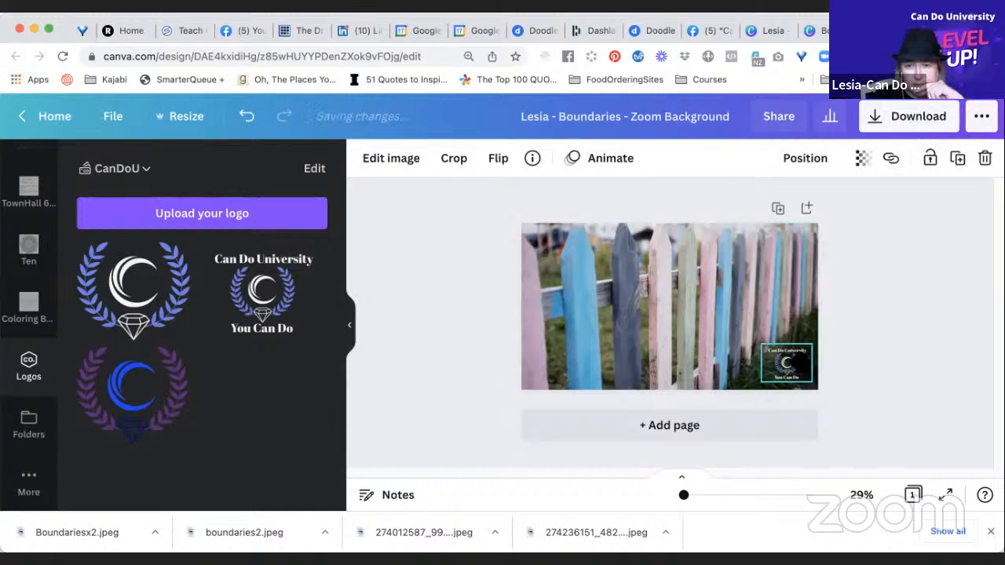
click(857, 277)
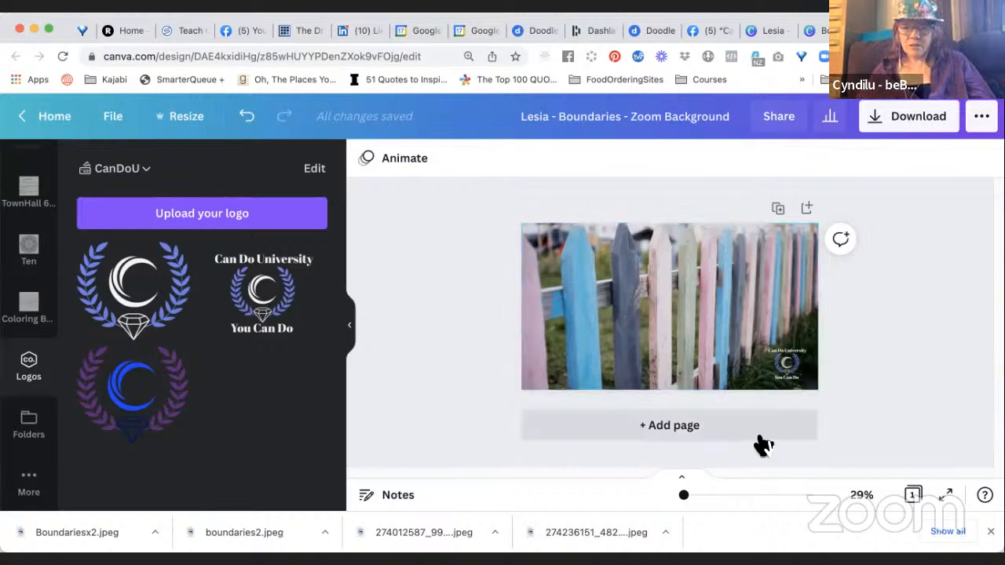
View the design at 100% and enlarge the Can Do University logo, keeping it in the page's lower-right corner.
click(862, 496)
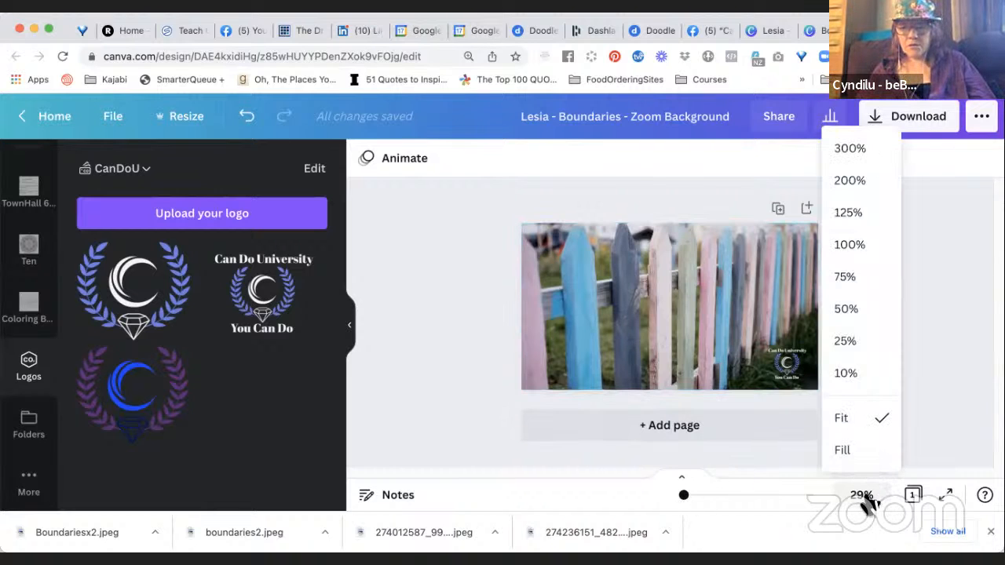
click(853, 253)
scroll(756, 337, down, 5)
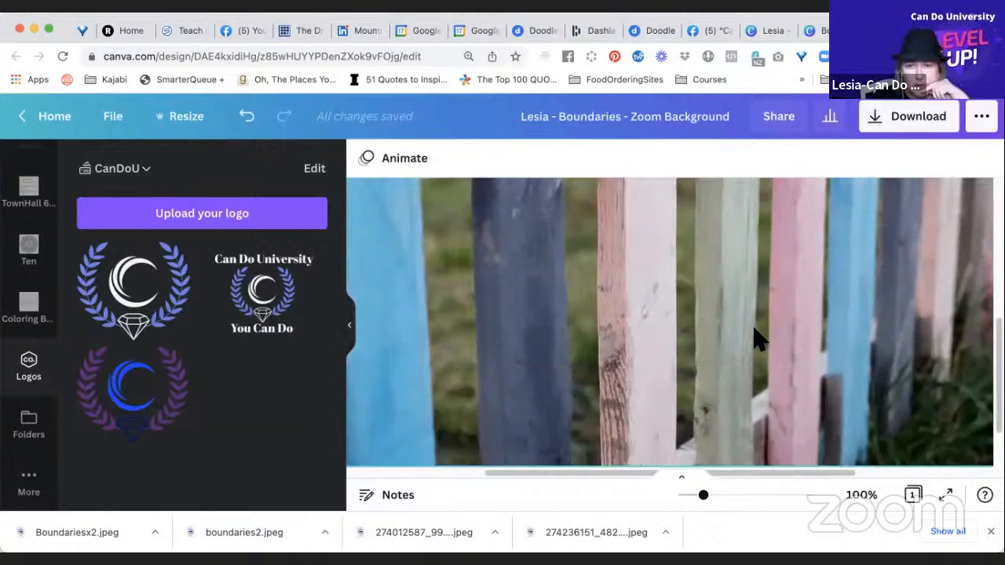
scroll(756, 337, right, 4)
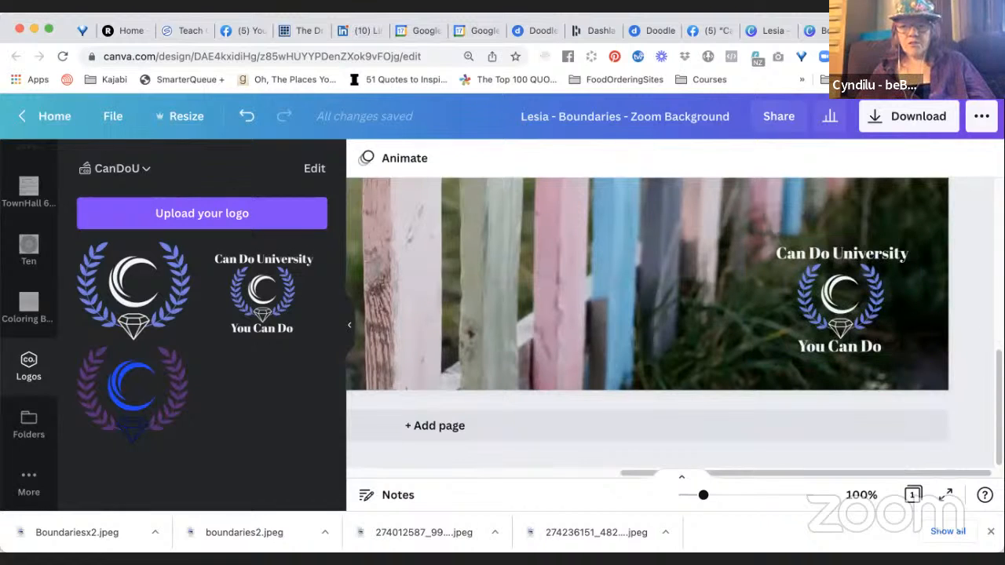
click(800, 326)
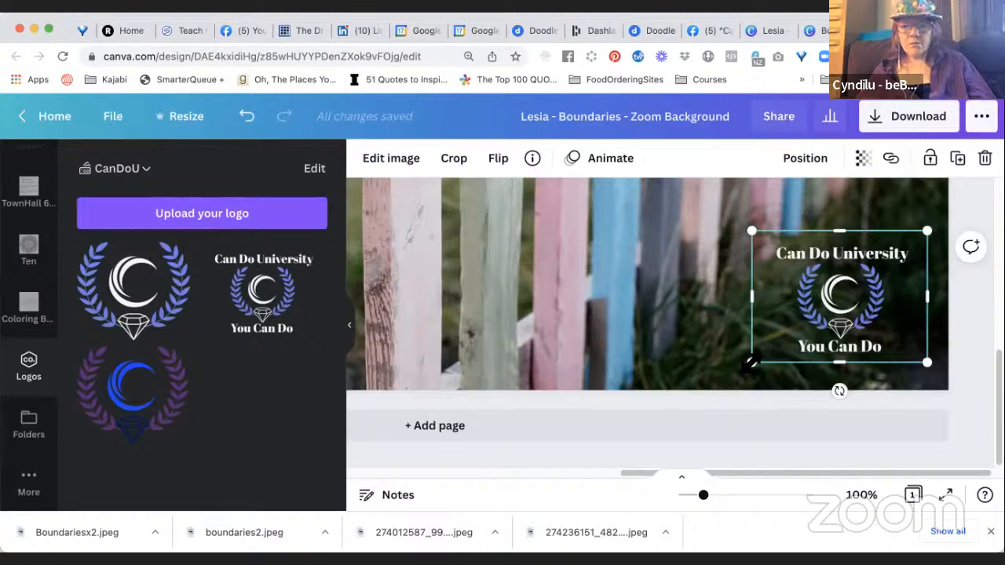
drag(730, 375, 714, 391)
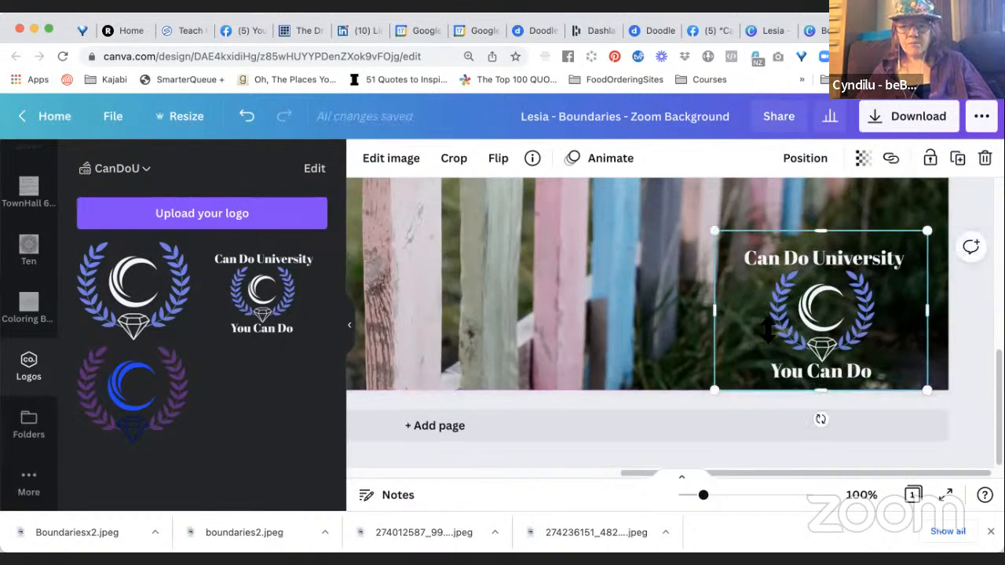
drag(926, 231, 948, 213)
drag(832, 291, 824, 273)
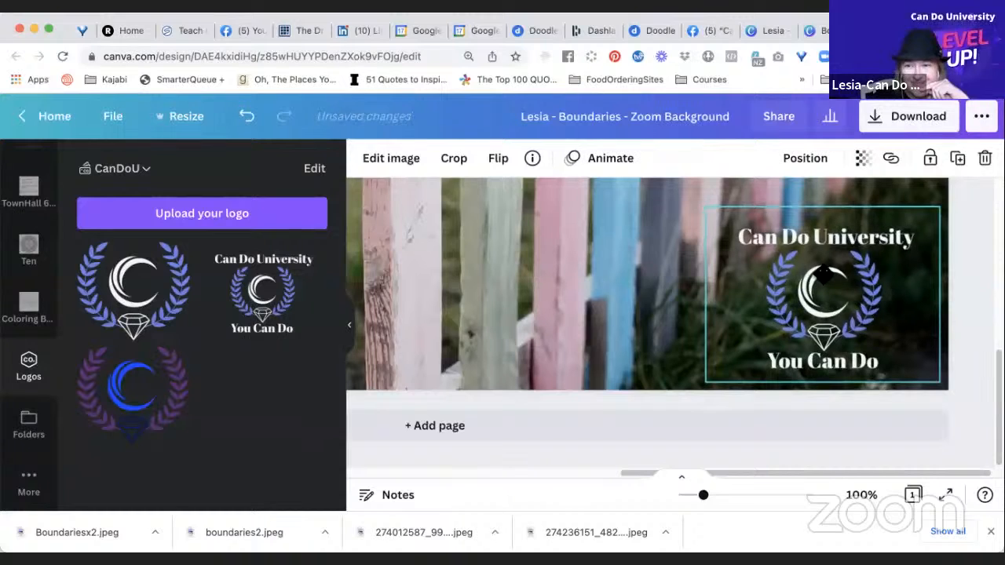
click(976, 201)
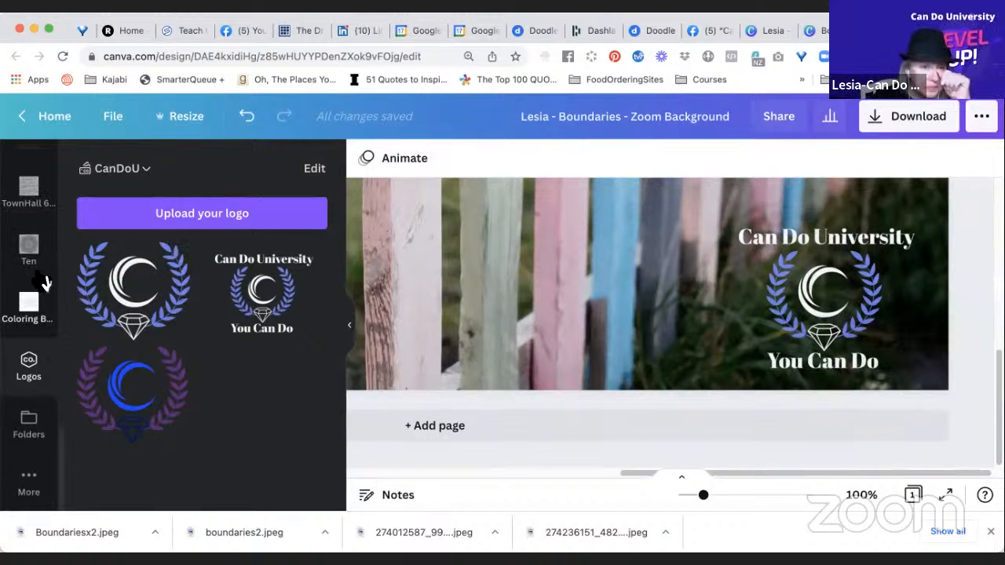
Add a triangle shape from the elements and place it over the logo at the page's lower-right corner.
scroll(43, 266, up, 5)
scroll(40, 264, up, 6)
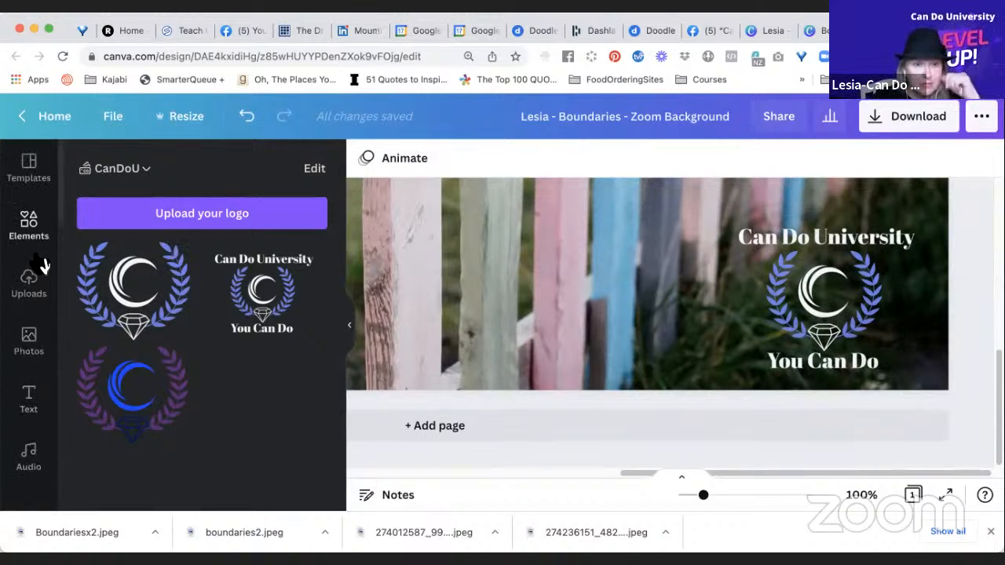
click(32, 243)
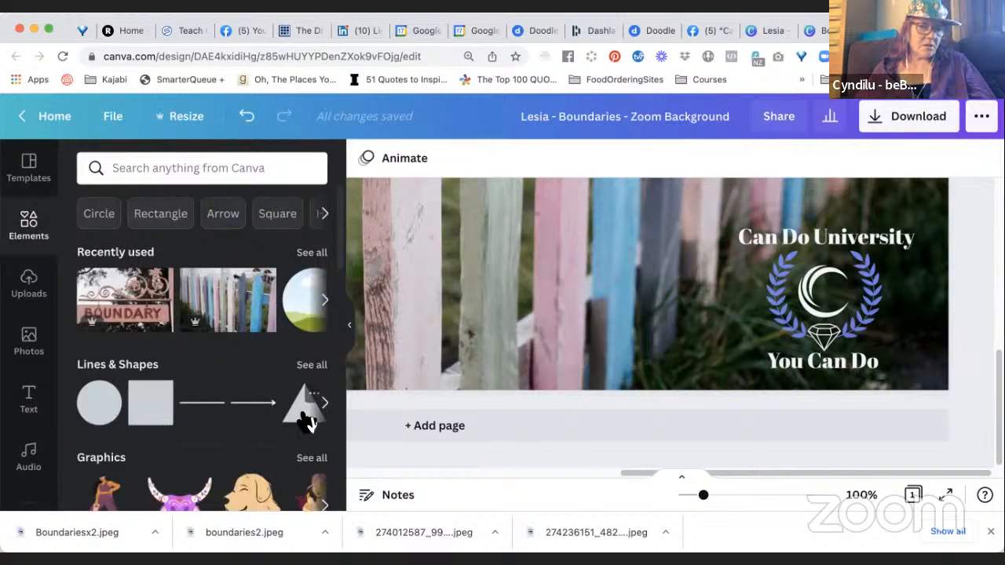
click(305, 412)
drag(549, 252, 935, 376)
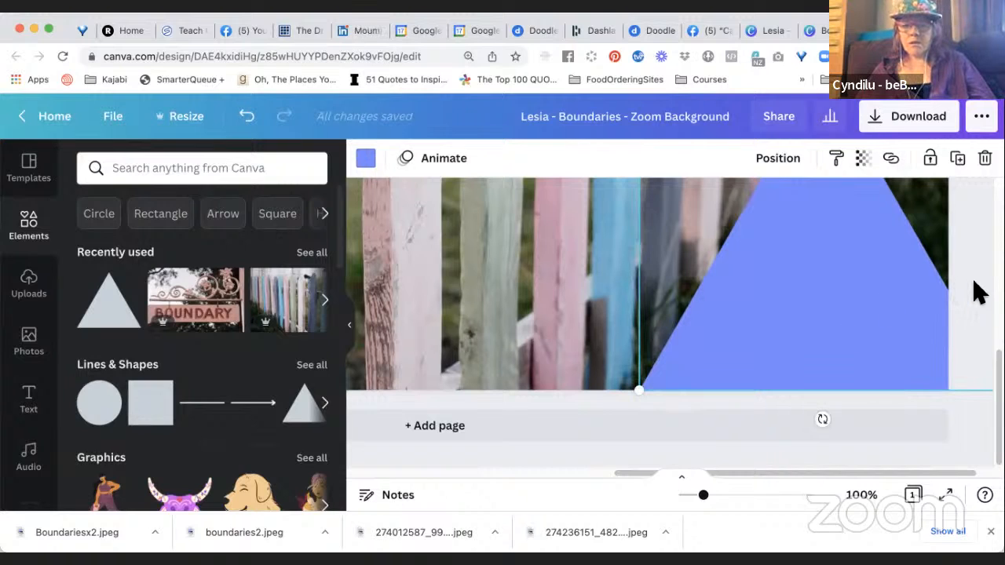
Enlarge the triangle to almost the full page height, with its right half extending past the page's right edge.
drag(704, 498, 682, 496)
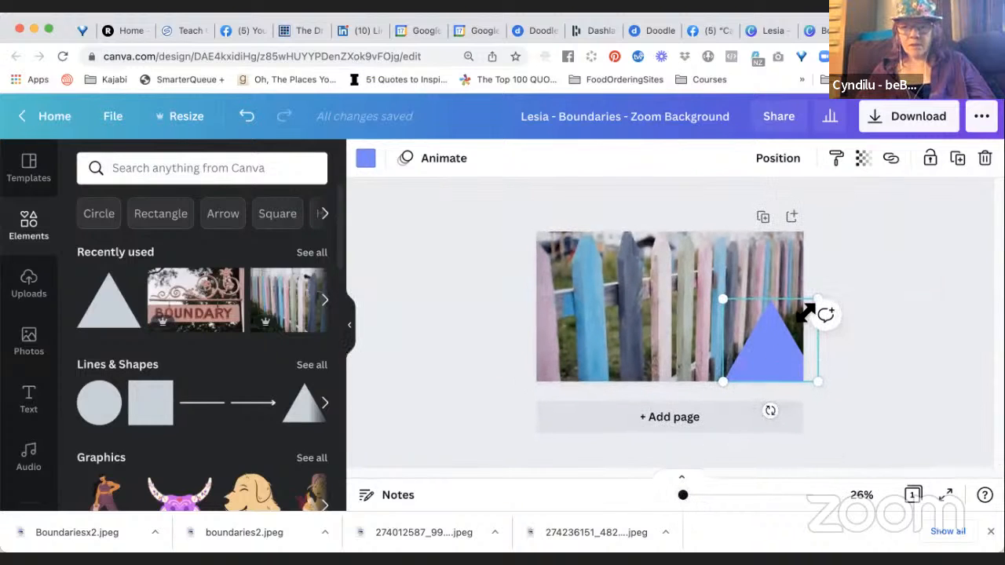
drag(839, 285, 904, 251)
mouse_move(779, 359)
mouse_down()
mouse_move(771, 386)
mouse_move(751, 388)
mouse_move(776, 352)
mouse_up()
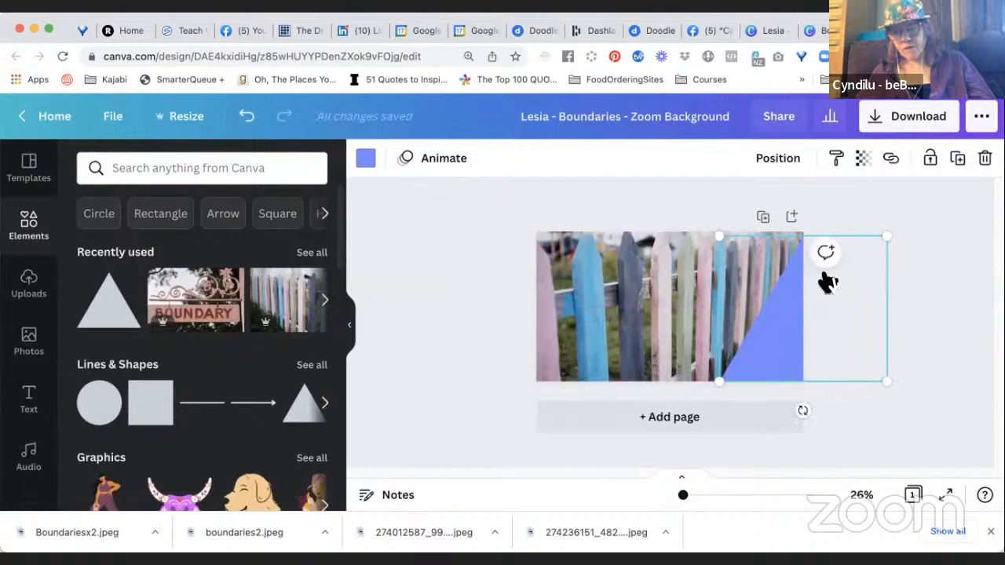
Enlarge the triangle beyond the page's height and shift it so its sloping edge meets the page's upper-right corner.
click(903, 232)
click(805, 314)
drag(886, 237, 958, 182)
mouse_move(799, 345)
mouse_down()
mouse_move(781, 377)
mouse_move(782, 350)
mouse_move(792, 351)
mouse_up()
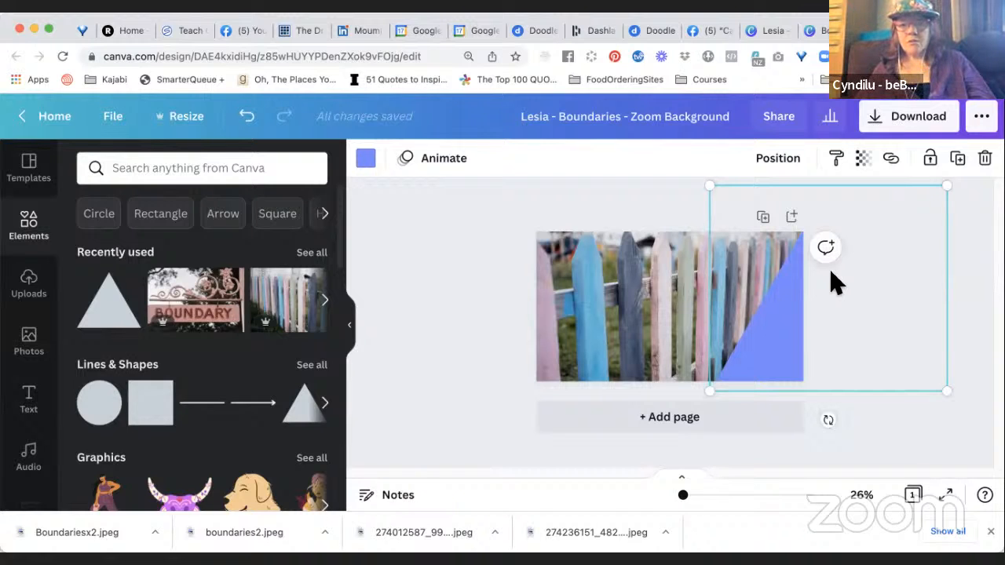
click(715, 494)
scroll(743, 400, right, 10)
scroll(746, 401, left, 5)
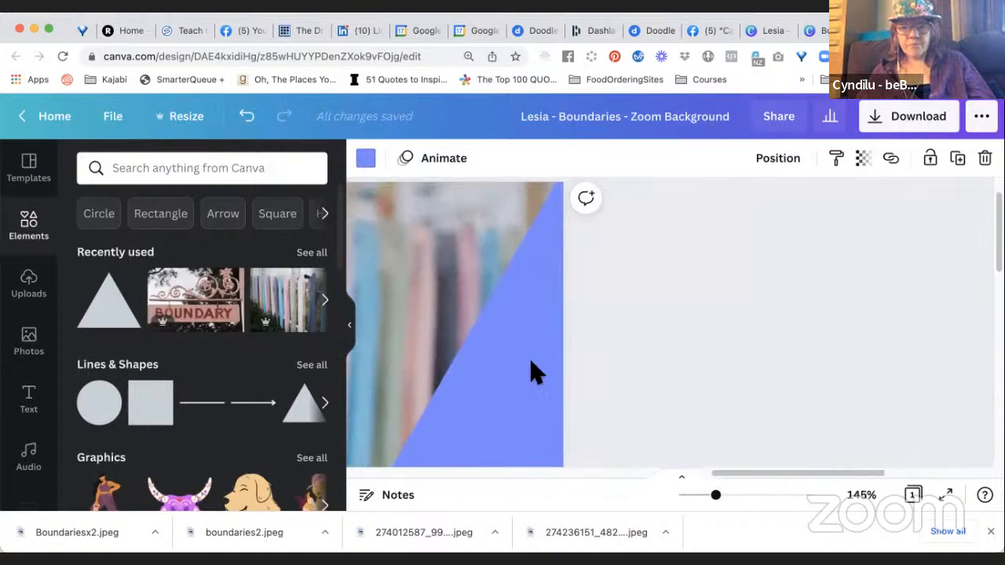
drag(531, 362, 539, 366)
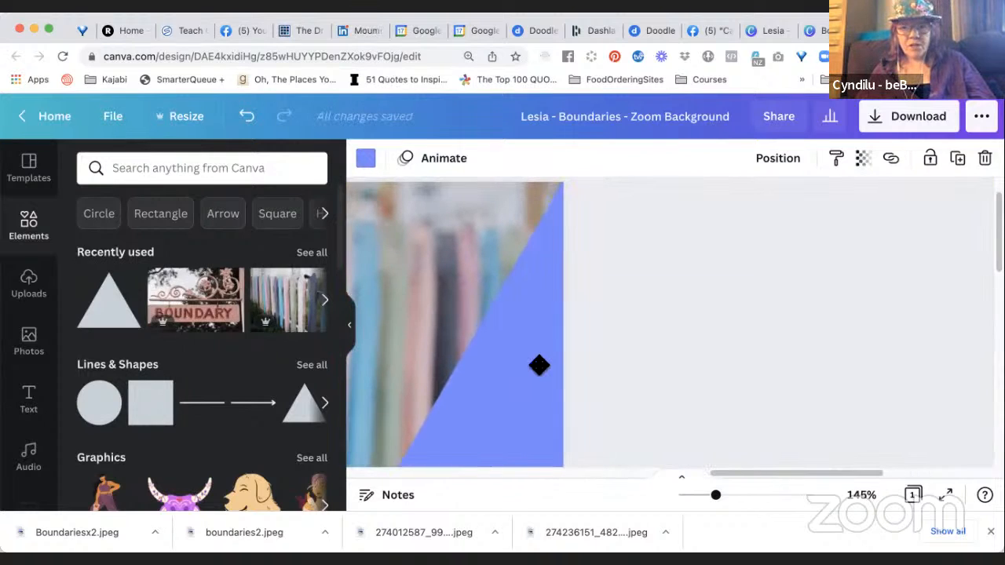
Recolour the triangle with the CanDoU brand palette's dark navy, #000c64.
scroll(607, 354, left, 5)
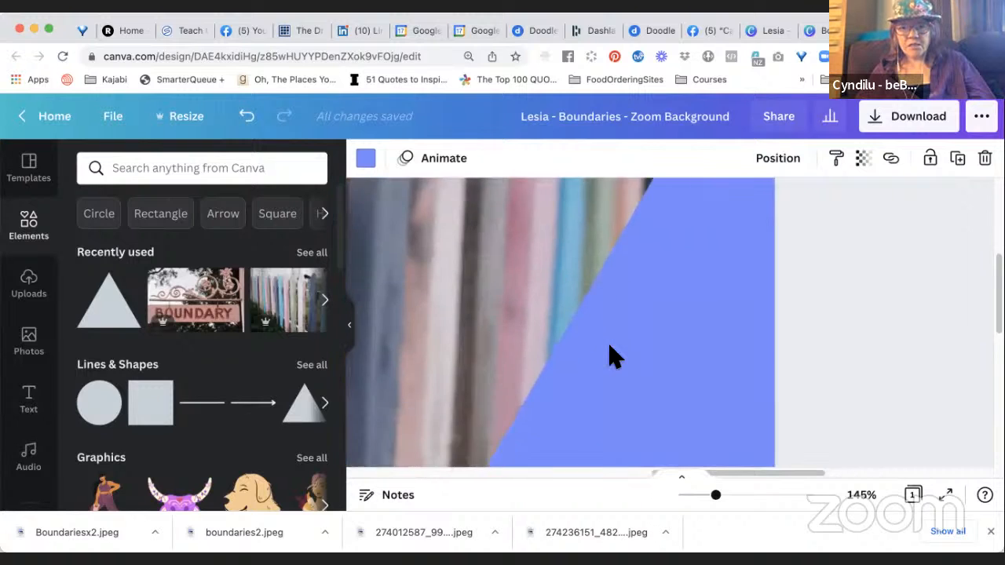
scroll(614, 356, left, 6)
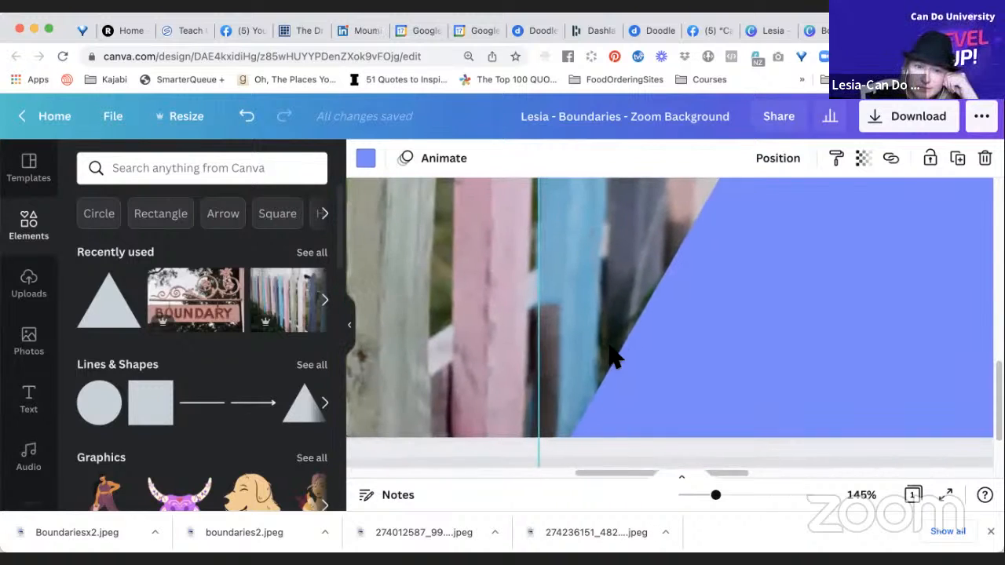
scroll(612, 355, right, 5)
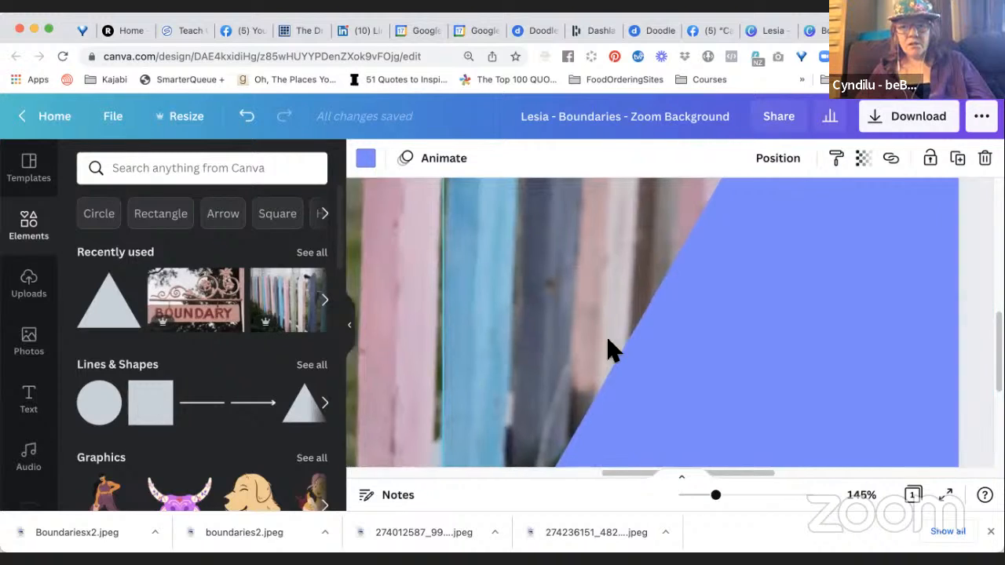
scroll(612, 346, right, 2)
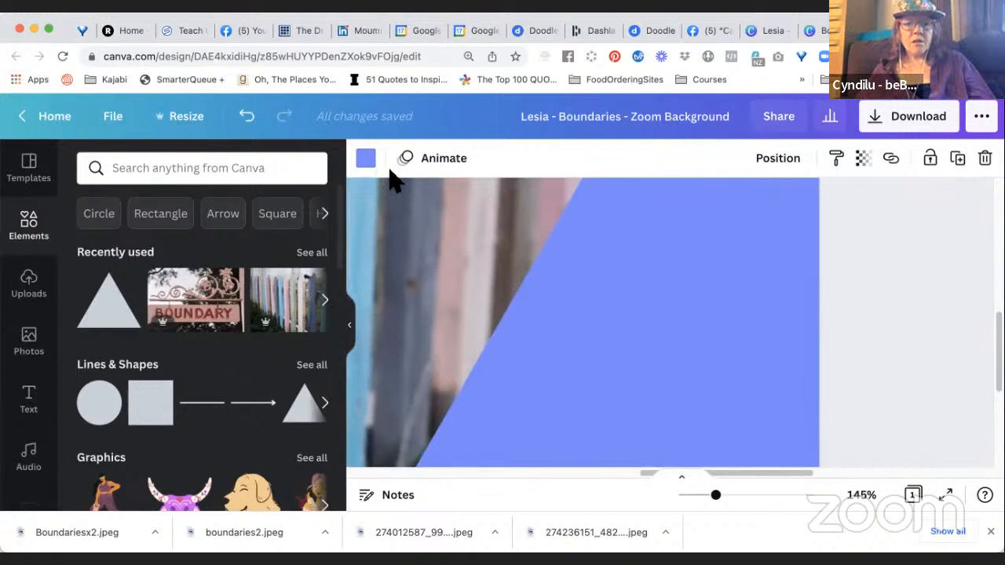
click(366, 161)
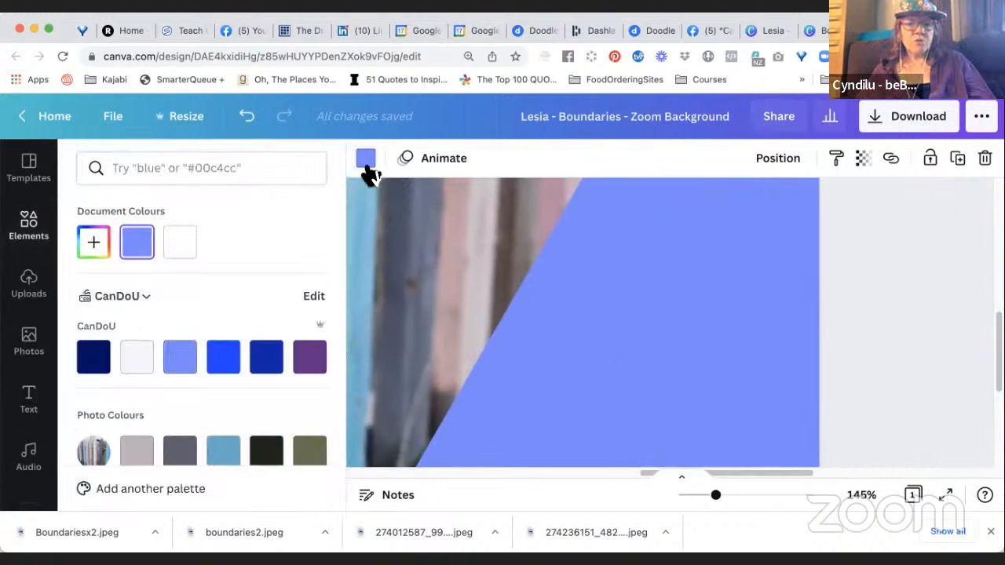
click(94, 360)
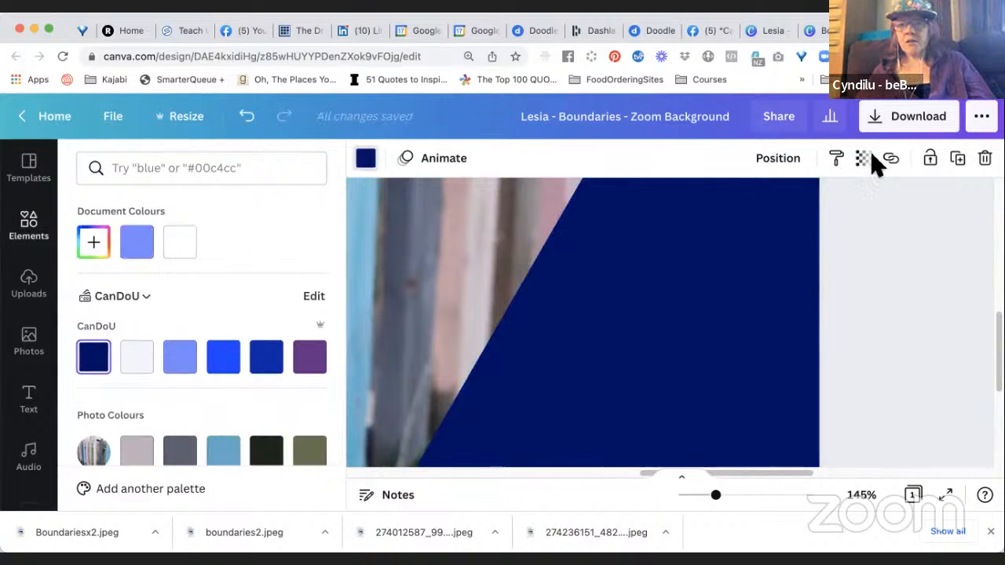
Send the navy triangle backwards behind the Can Do University logo and make it mostly see-through over the fence photo.
click(795, 160)
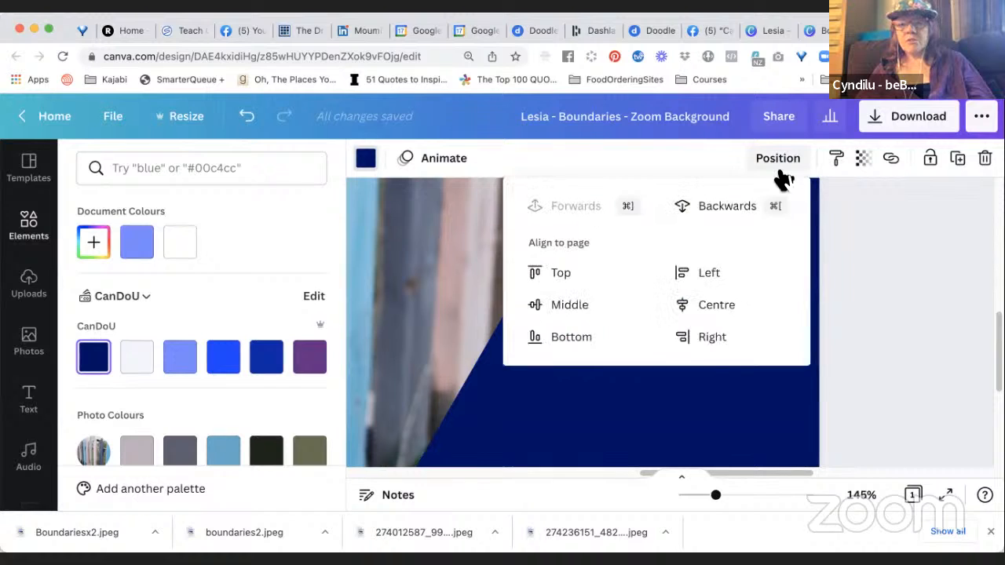
click(742, 210)
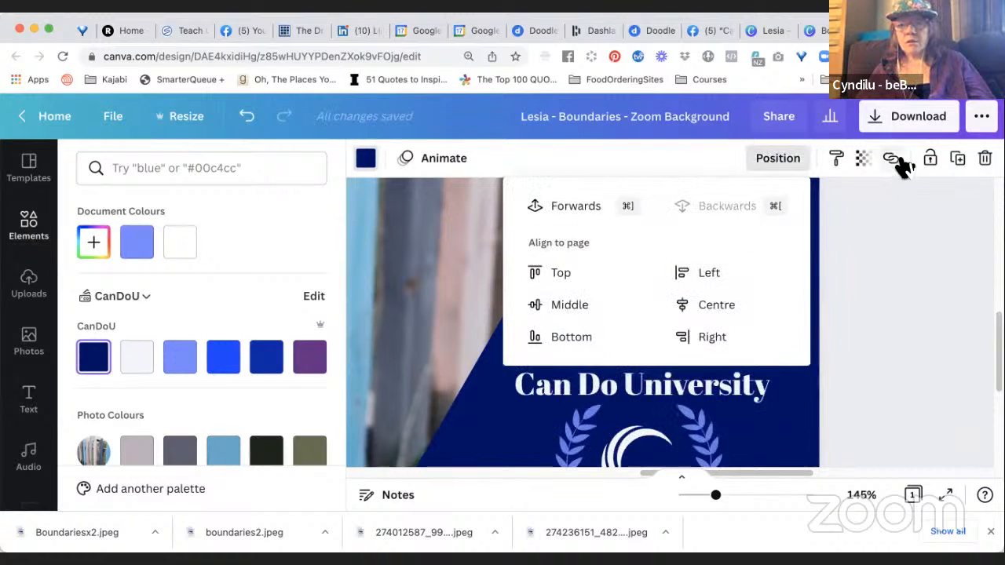
click(863, 161)
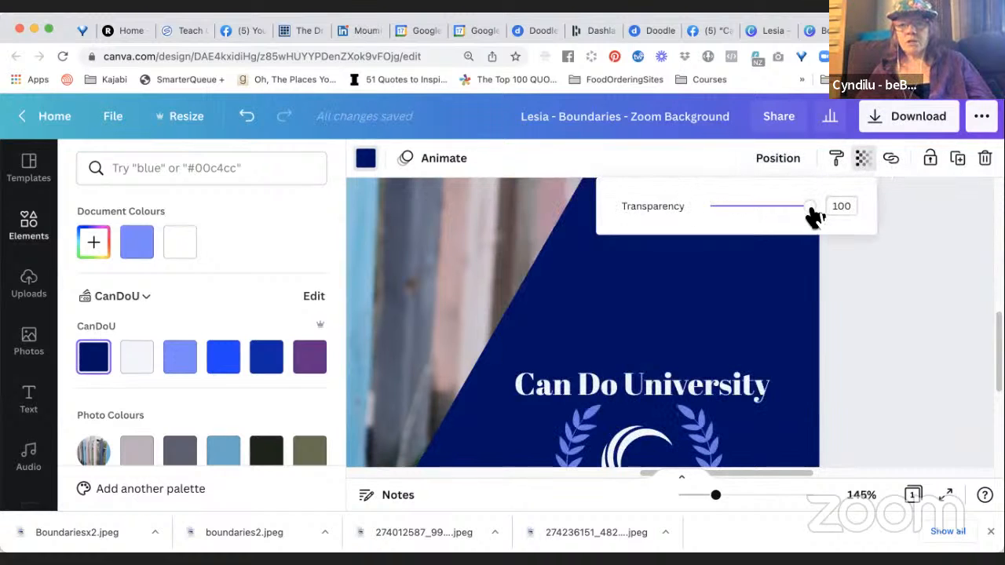
drag(810, 208, 742, 211)
click(839, 294)
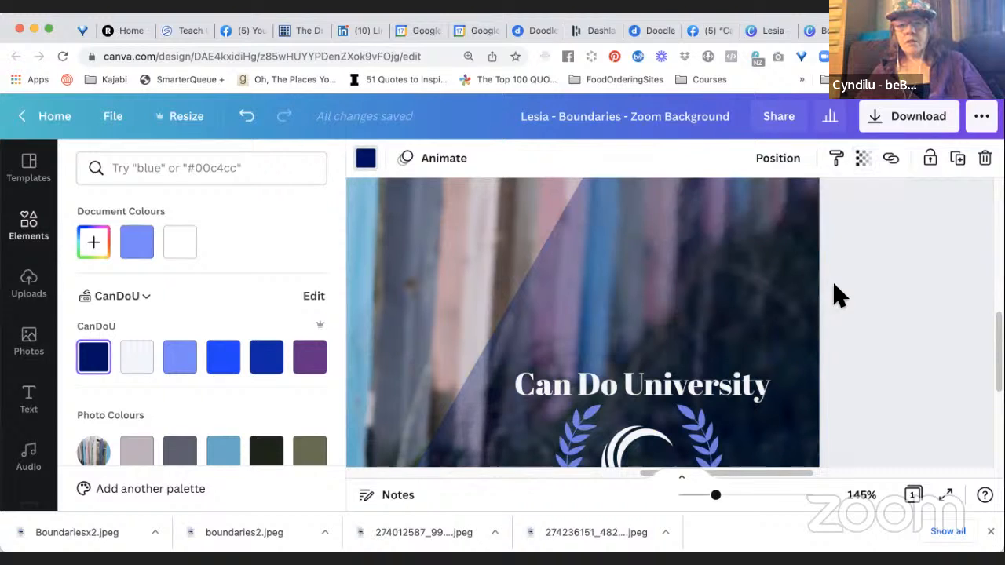
View the page at 46% and examine how the logo and see-through triangle sit over the fence photo.
scroll(836, 306, down, 1)
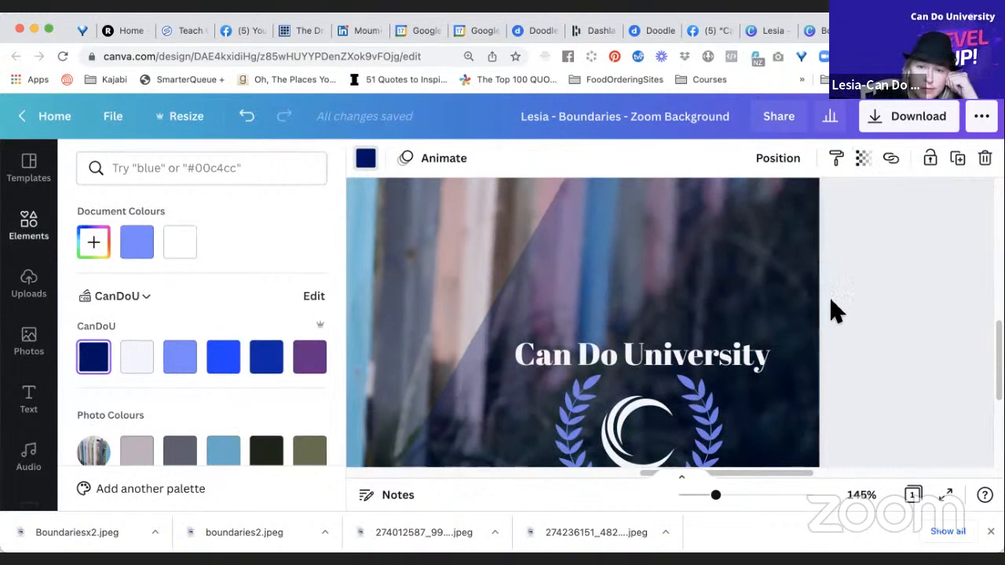
click(695, 495)
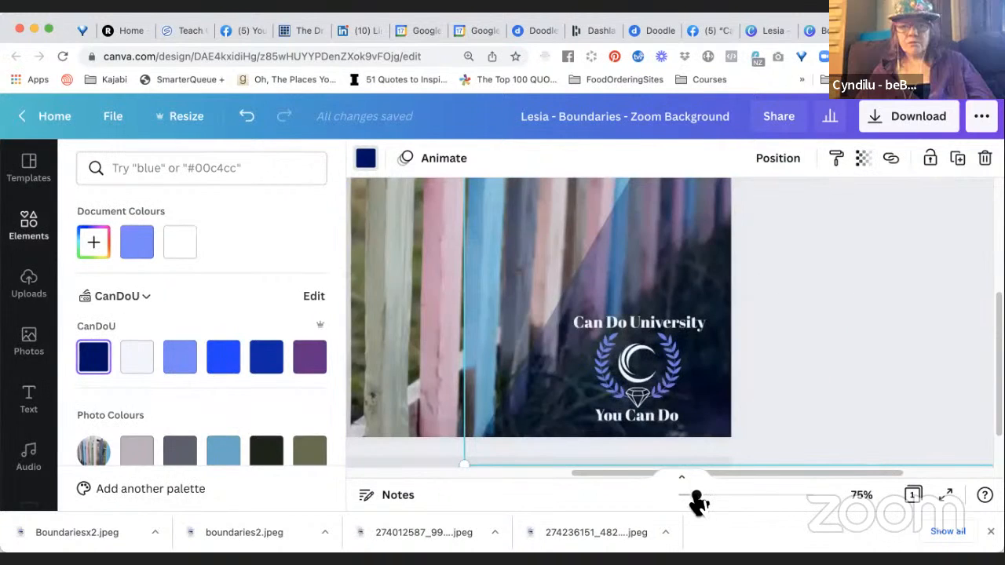
scroll(767, 333, up, 1)
scroll(768, 333, down, 1)
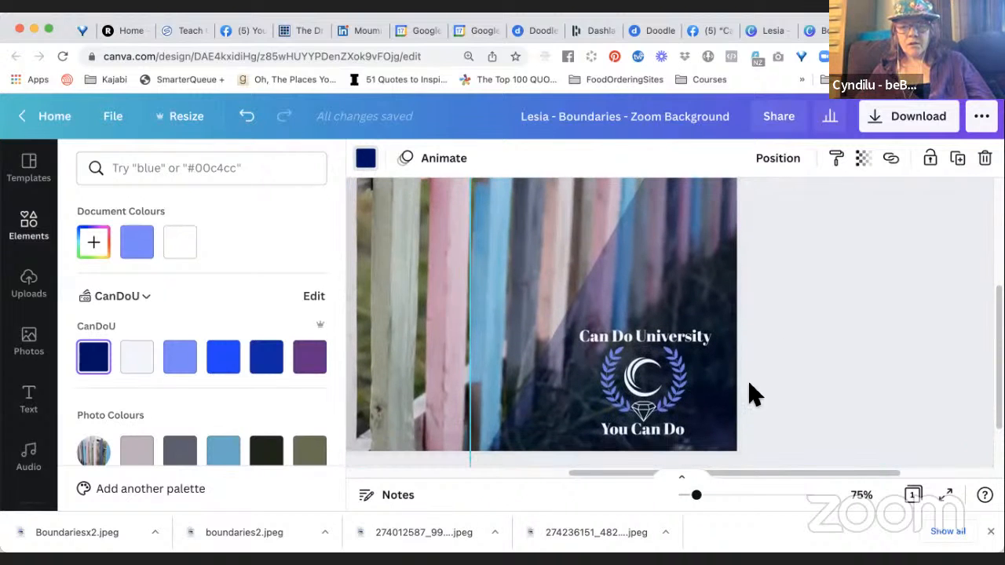
drag(696, 498, 690, 496)
right_click(746, 446)
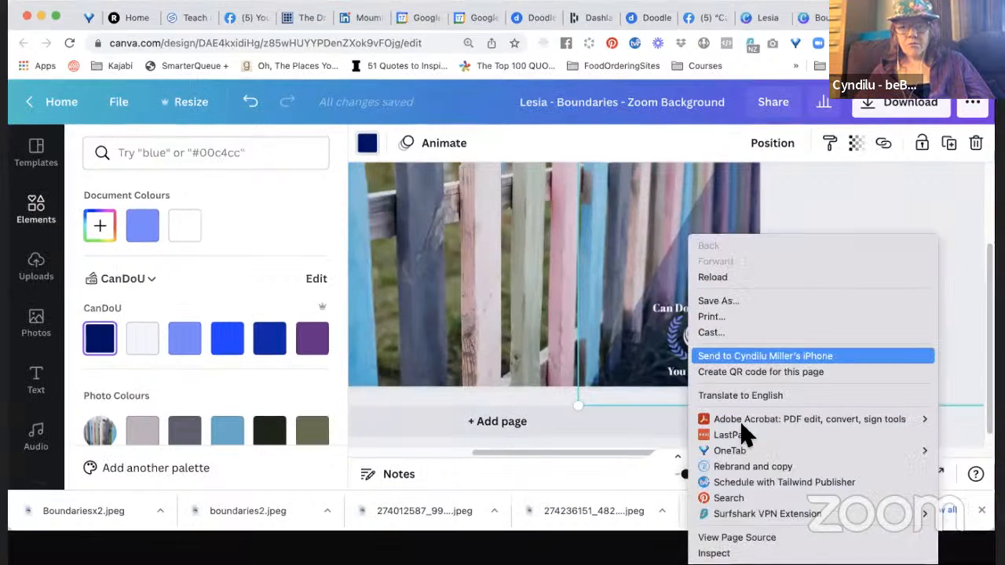
click(934, 207)
scroll(938, 214, up, 1)
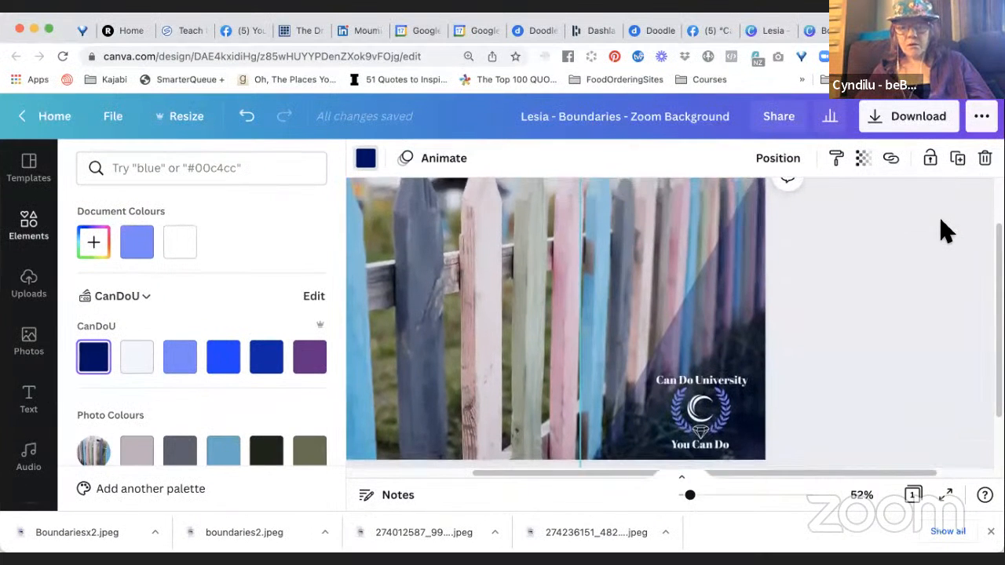
drag(690, 496, 688, 496)
scroll(795, 350, up, 1)
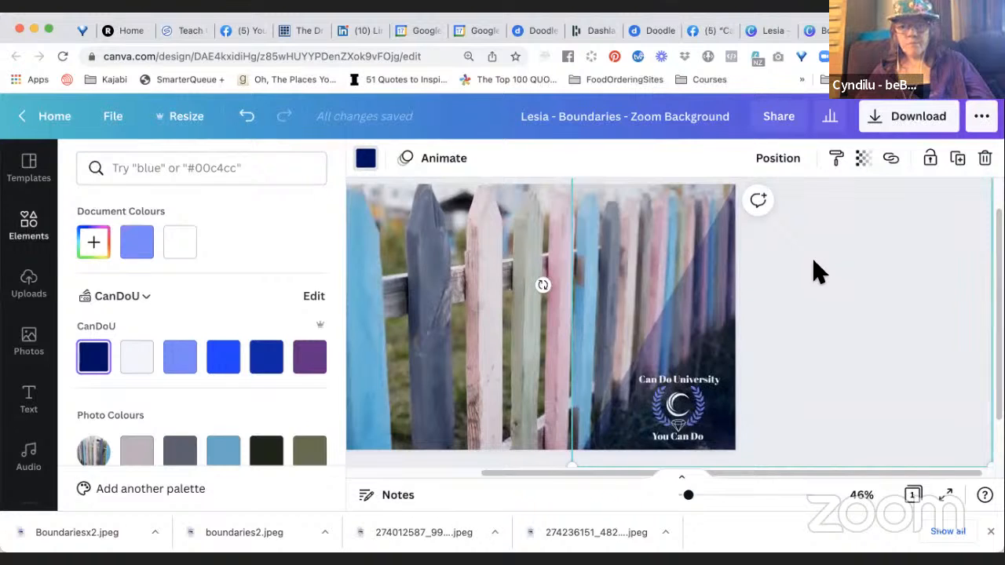
click(813, 261)
click(803, 274)
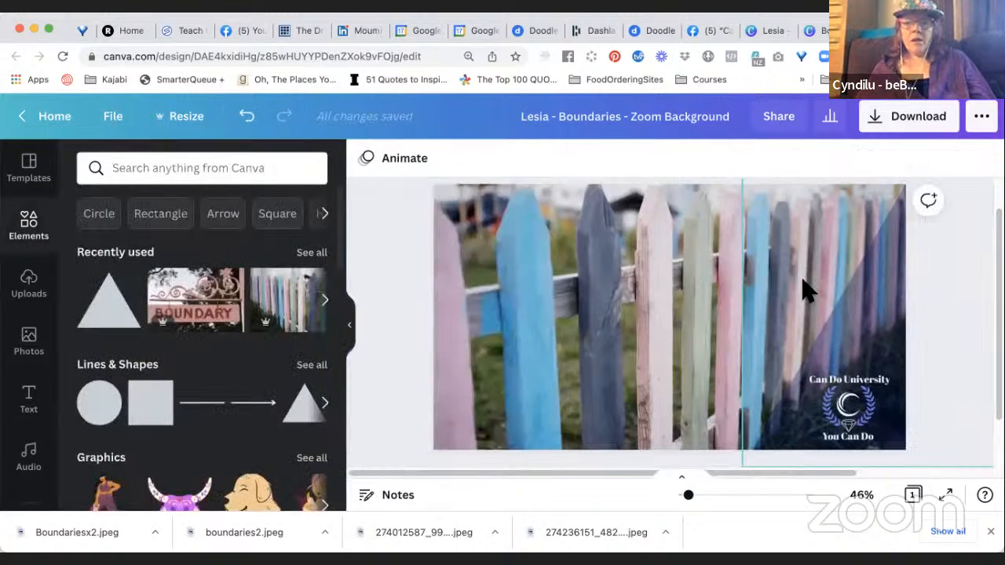
scroll(761, 317, right, 3)
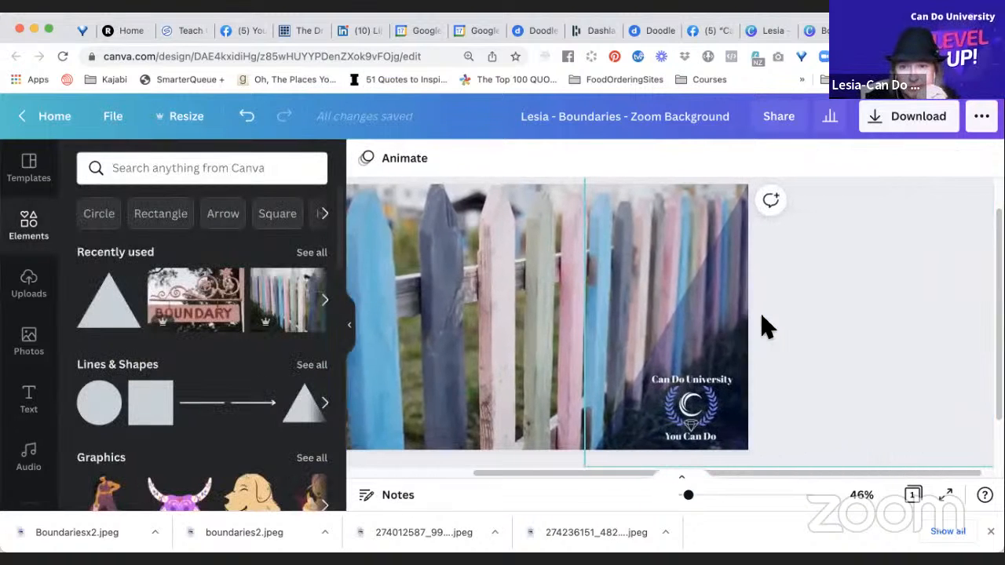
scroll(761, 316, left, 3)
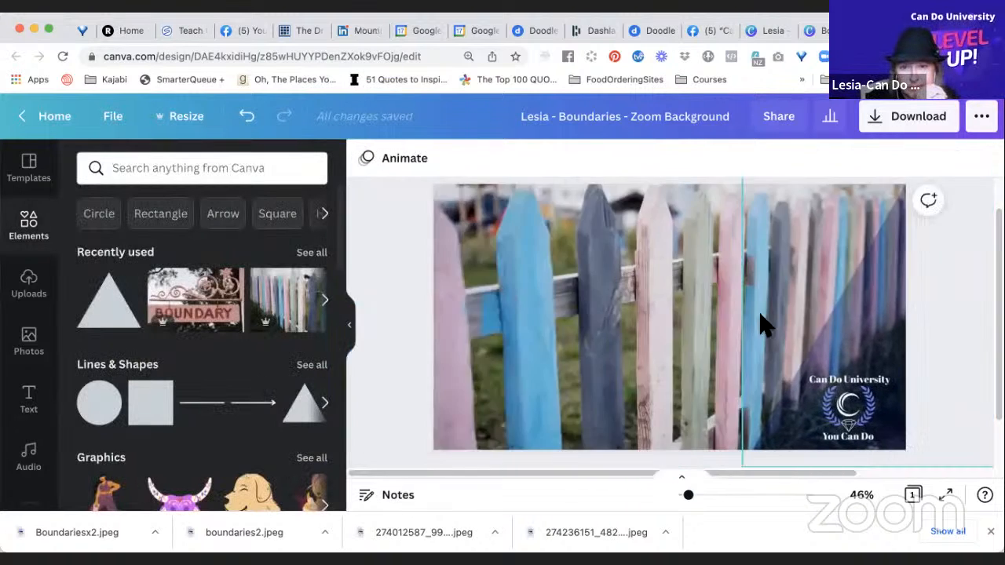
Rotate the triangle slightly clockwise and lower it behind the logo at the page's lower-right corner.
click(852, 337)
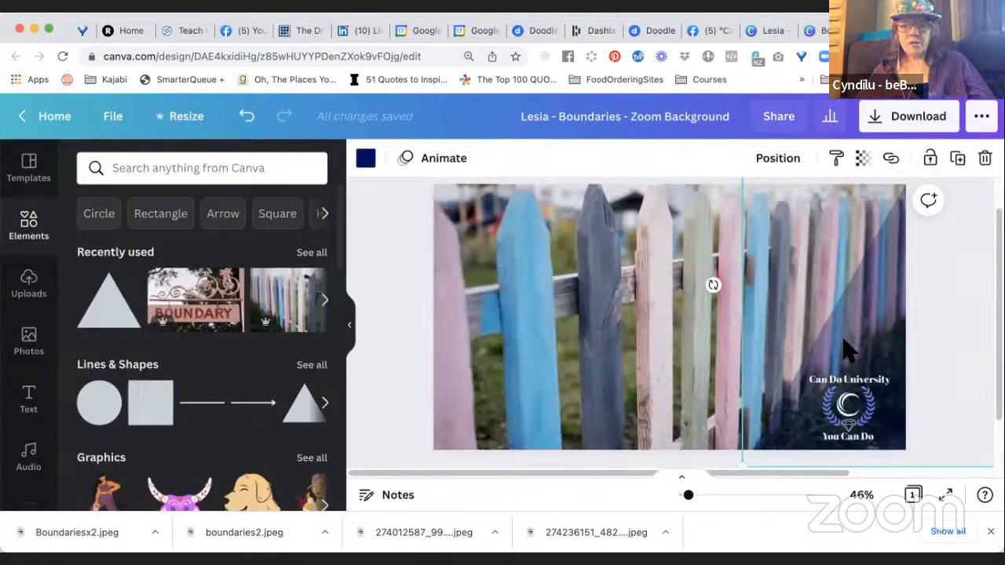
scroll(848, 350, right, 3)
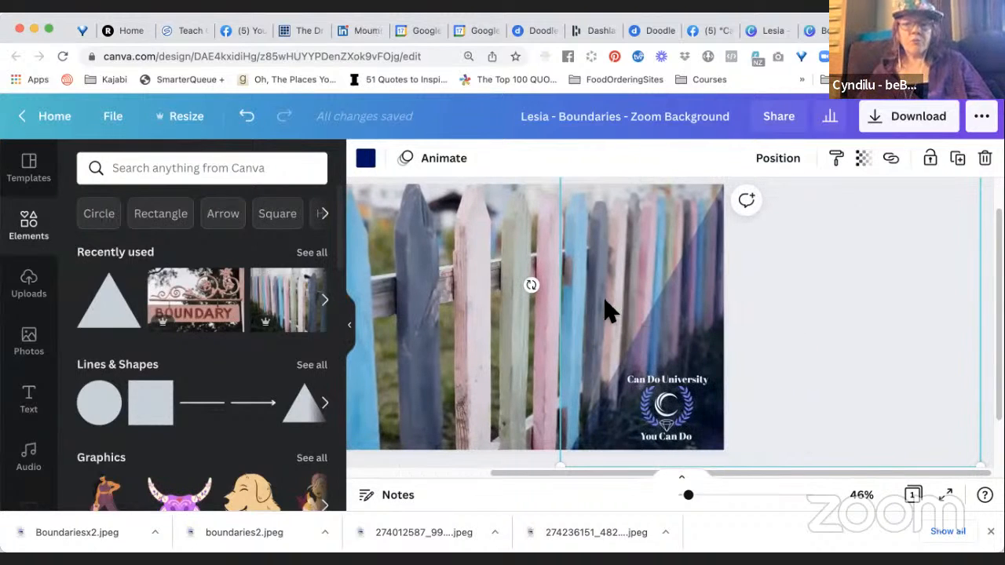
drag(534, 284, 538, 256)
drag(691, 326, 665, 385)
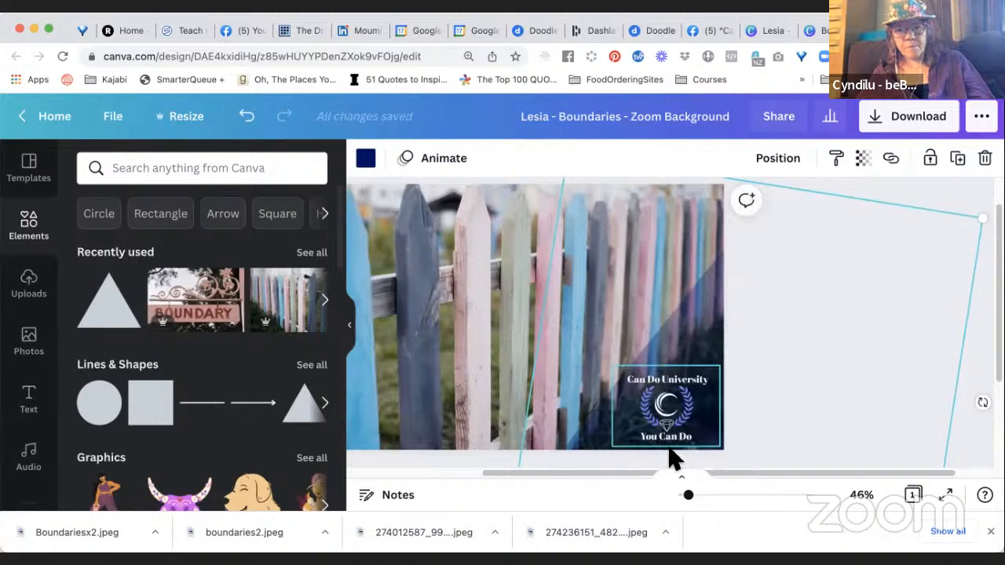
drag(689, 500, 685, 497)
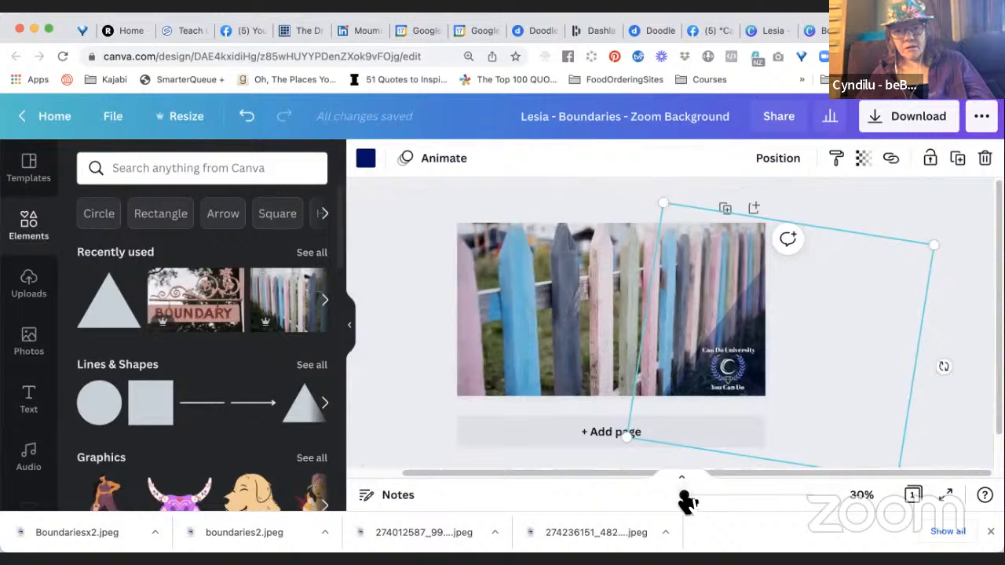
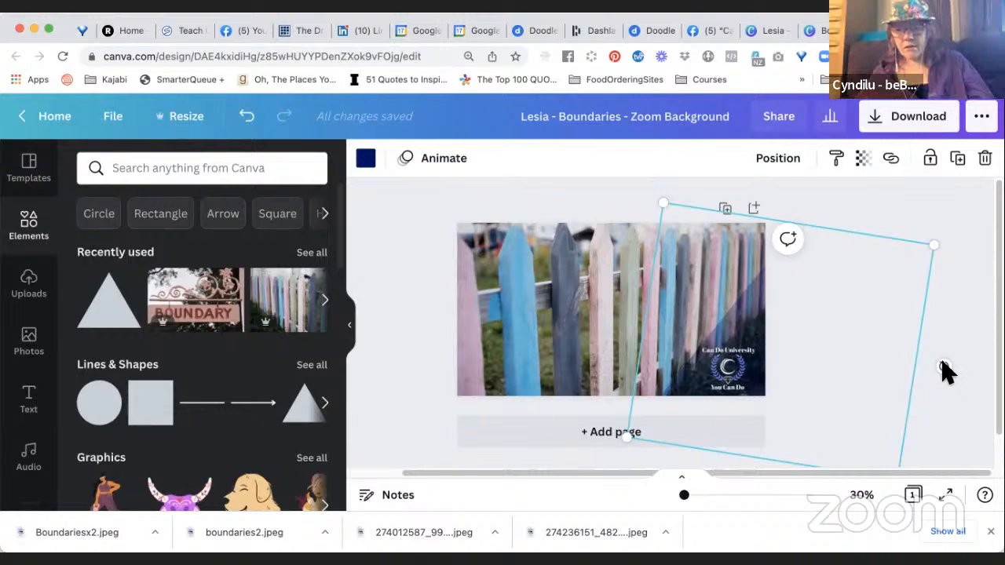
Rotate the navy triangle a little further clockwise behind the Can Do University logo.
drag(942, 367, 943, 381)
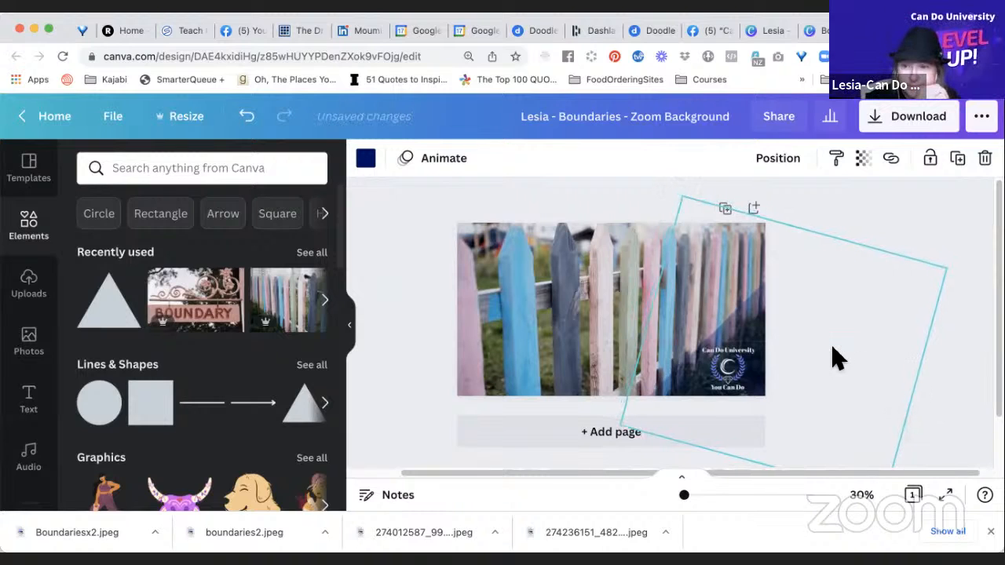
click(836, 357)
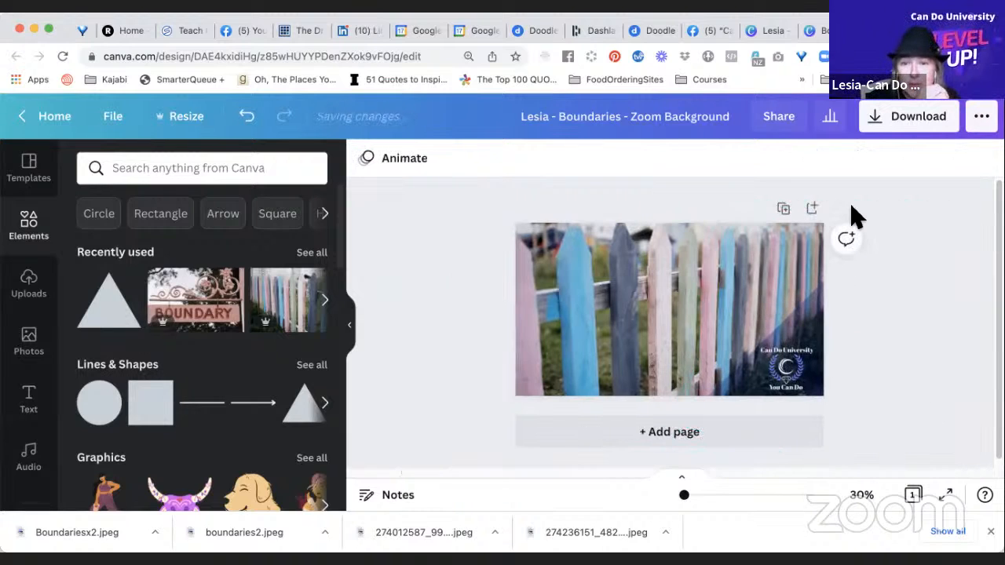
Look through the document, CanDoU brand, photo and default colours available for the navy triangle.
click(817, 318)
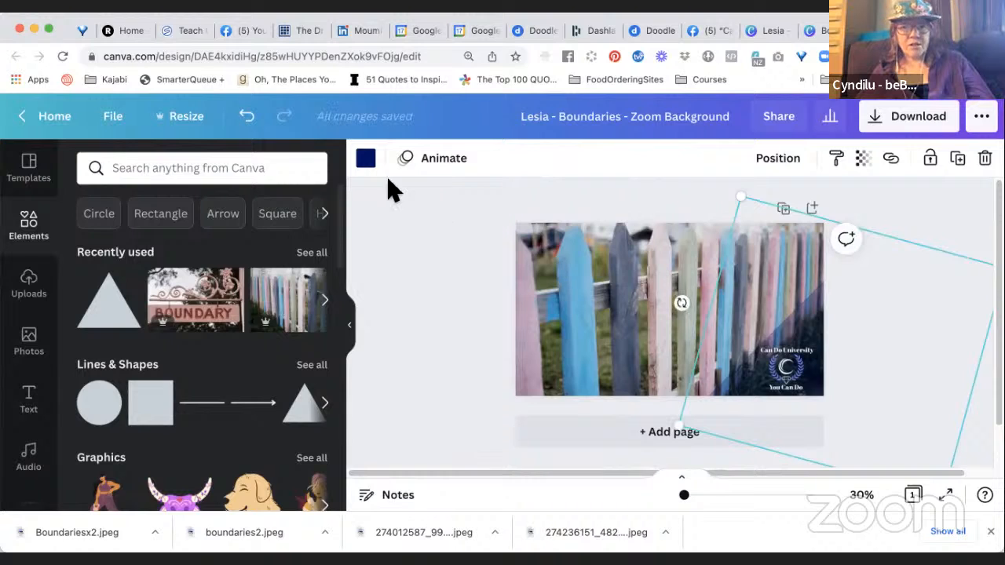
click(366, 161)
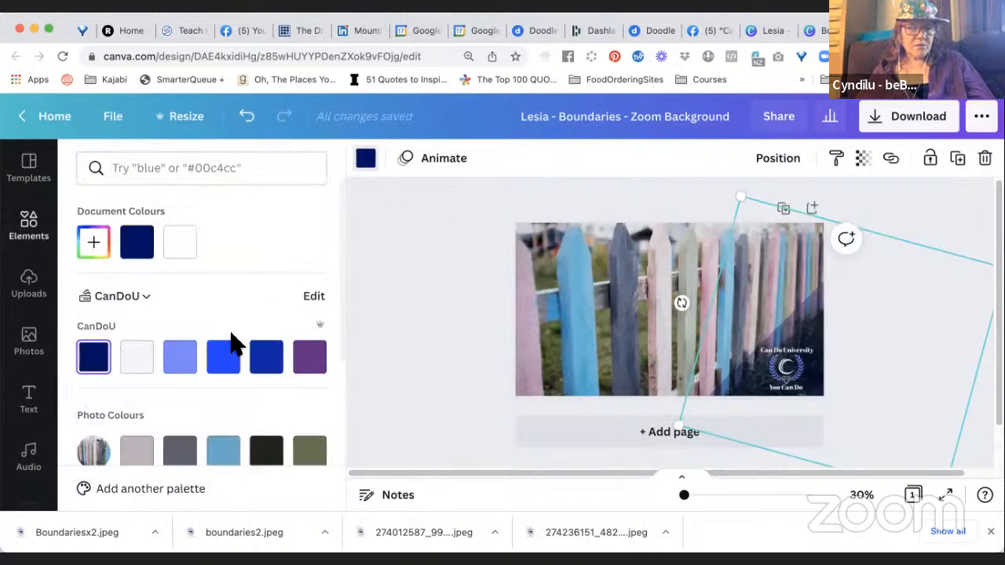
scroll(239, 280, down, 2)
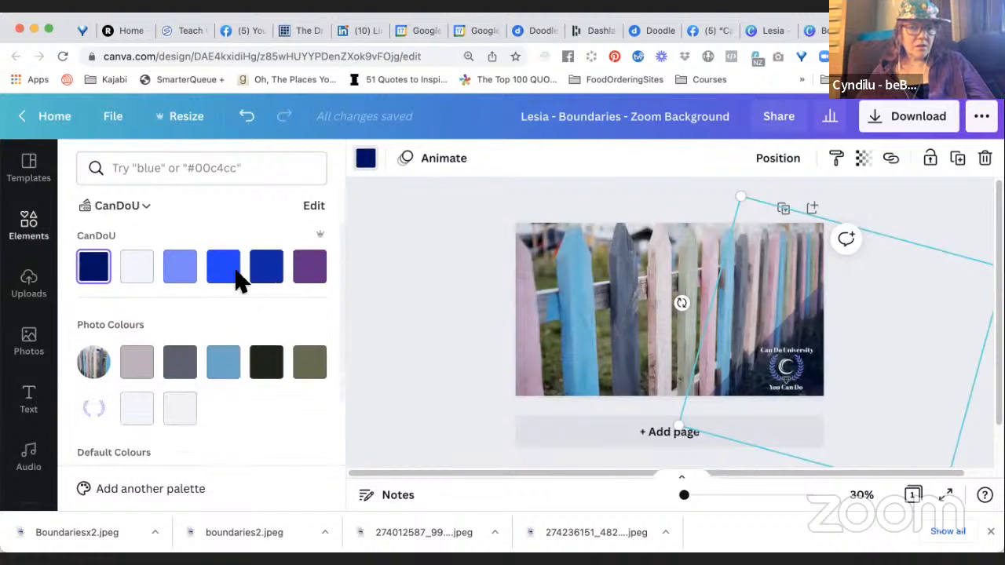
scroll(237, 281, down, 5)
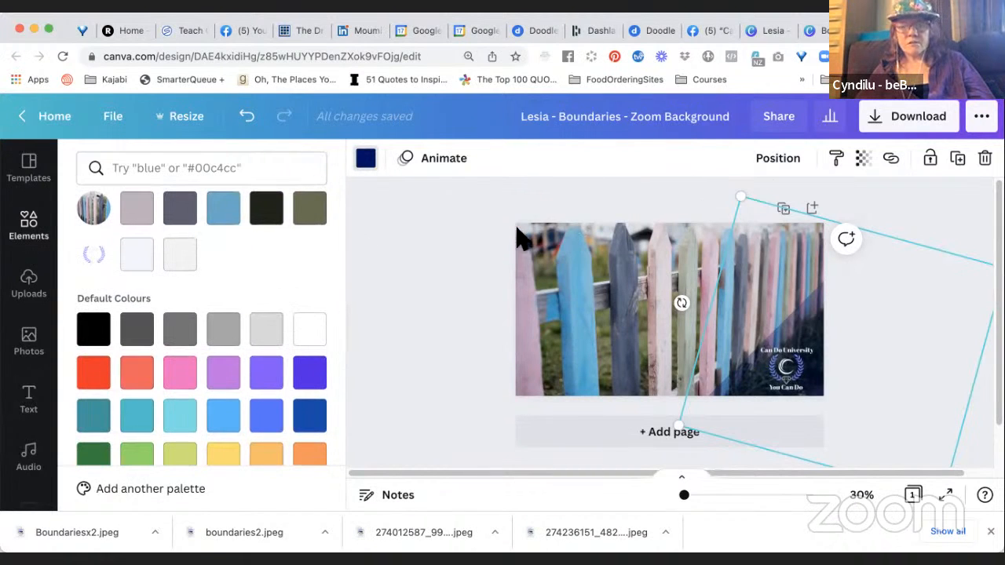
click(455, 282)
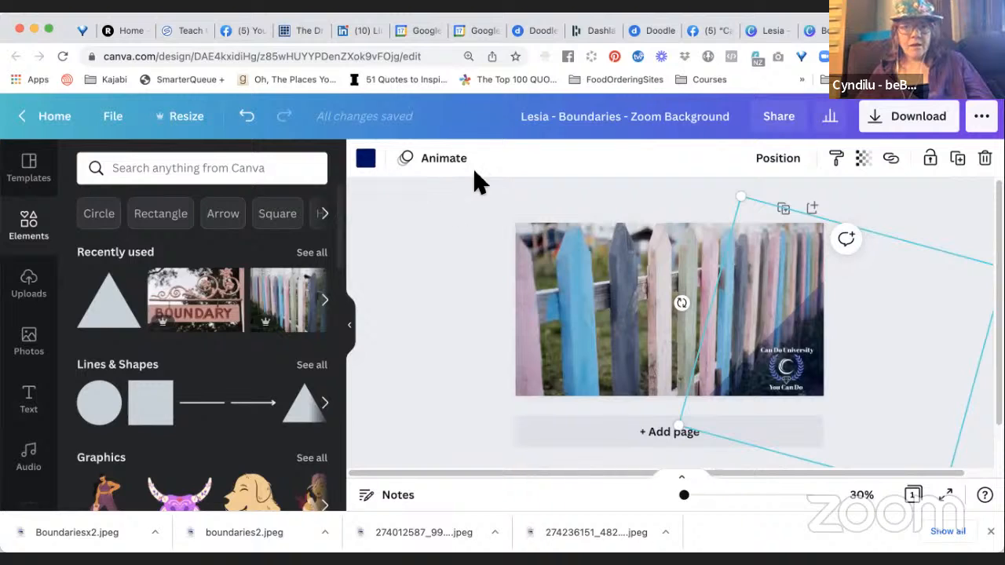
Set the navy triangle's transparency to 14 and deselect it.
click(895, 207)
click(809, 306)
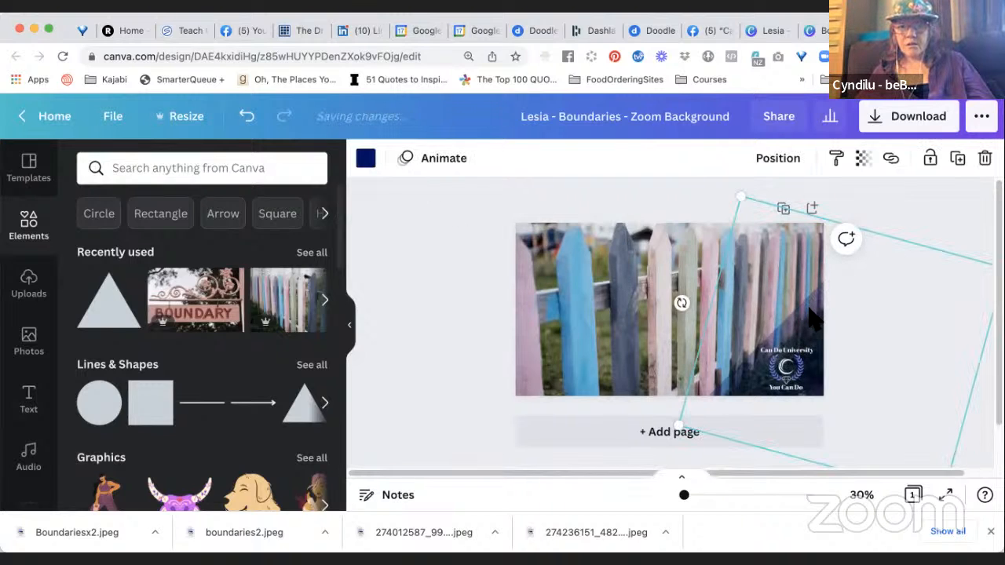
click(864, 161)
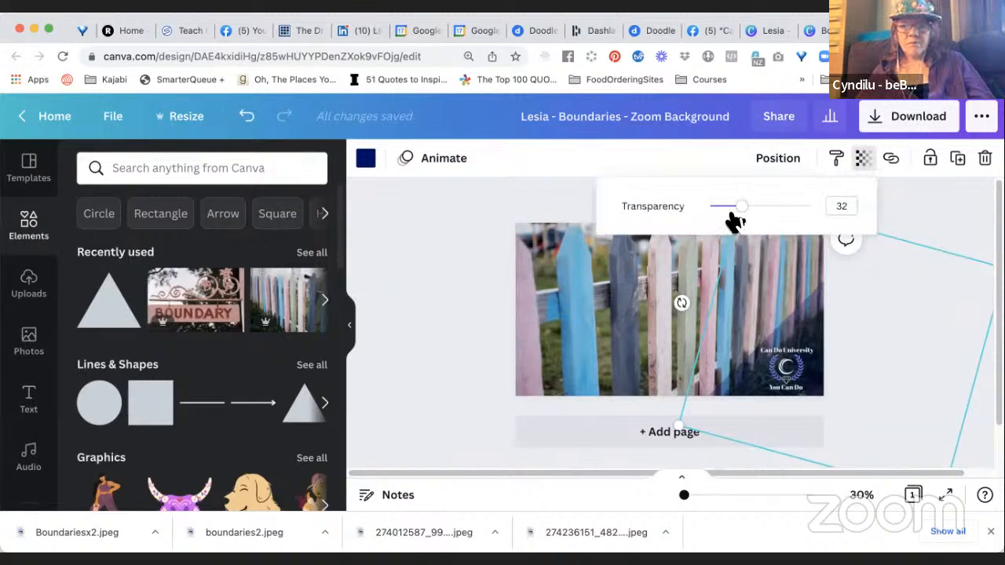
drag(748, 209, 723, 212)
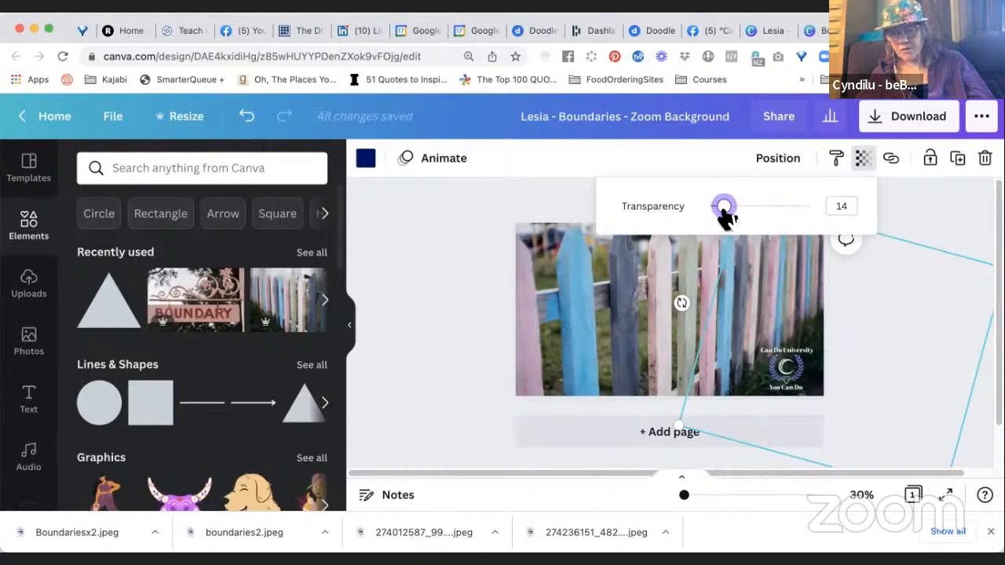
click(473, 316)
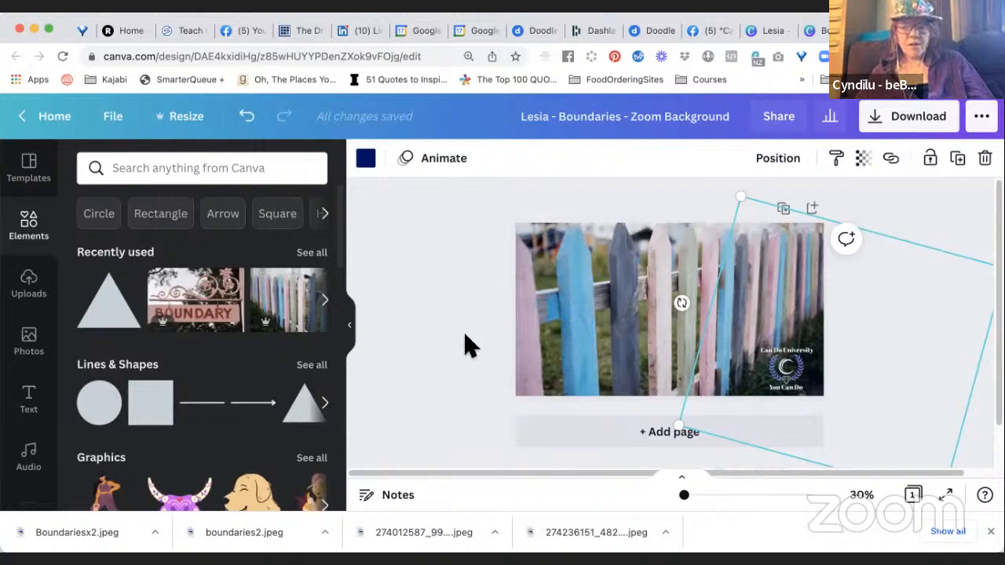
click(465, 346)
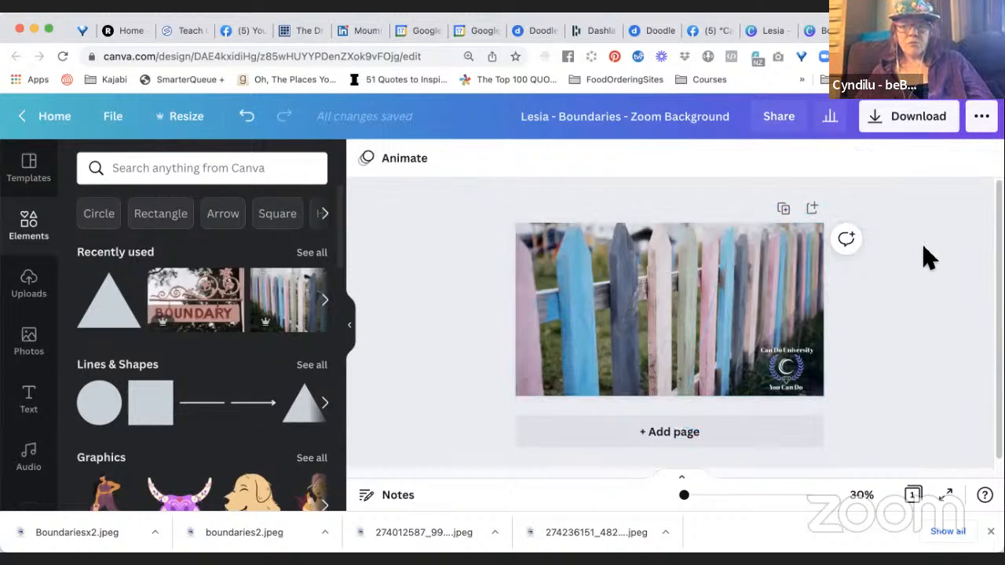
Examine at 112% and 57% zoom how the logo reads against the triangle and the dark part of the fence photo.
drag(685, 496, 708, 503)
scroll(783, 389, down, 1)
scroll(783, 389, right, 5)
scroll(782, 389, down, 4)
scroll(800, 416, left, 1)
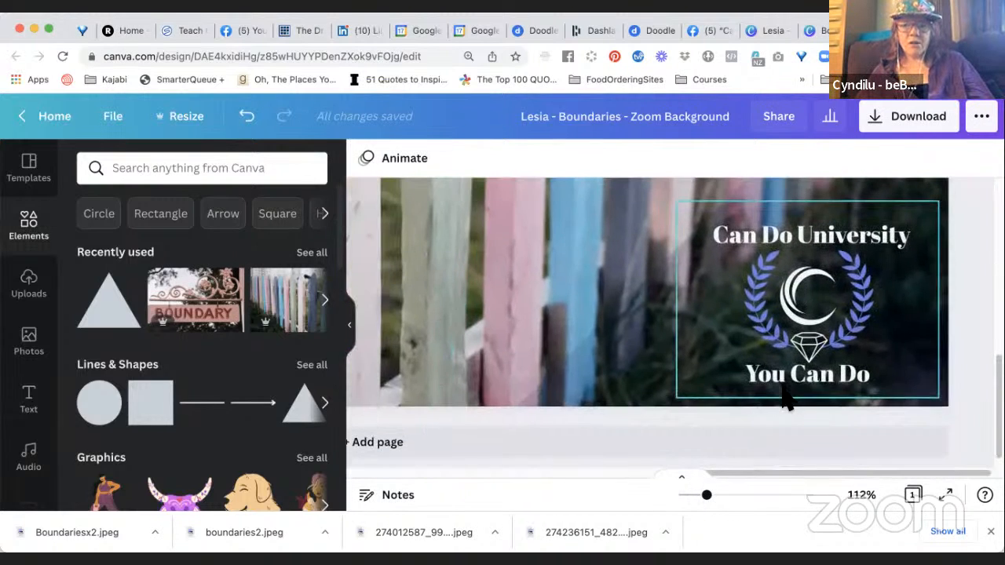
click(711, 497)
drag(701, 506, 692, 506)
scroll(732, 338, right, 2)
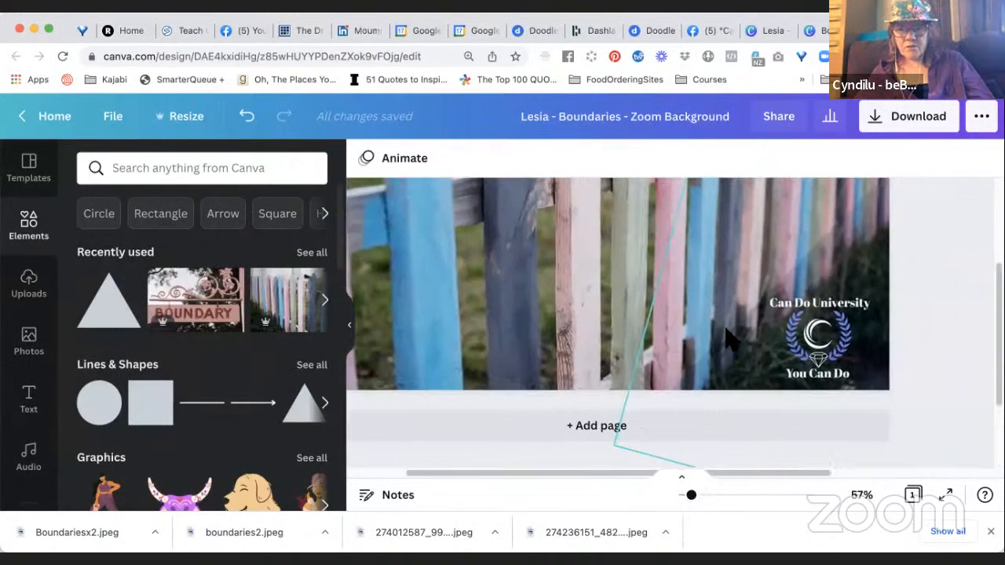
scroll(732, 338, left, 2)
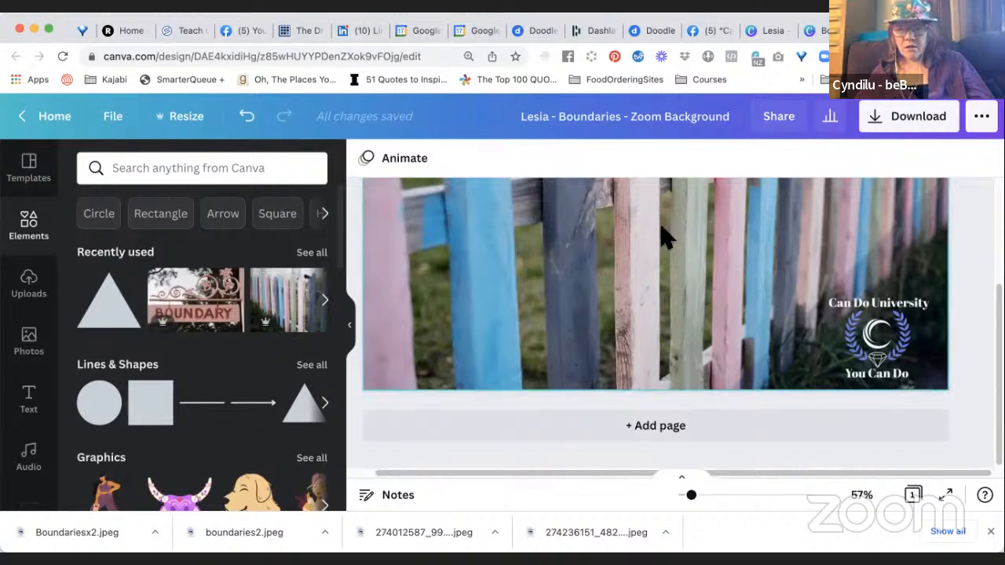
Try a transparency of 0 on the navy triangle, settle on 30, and return to viewing the whole page.
click(915, 265)
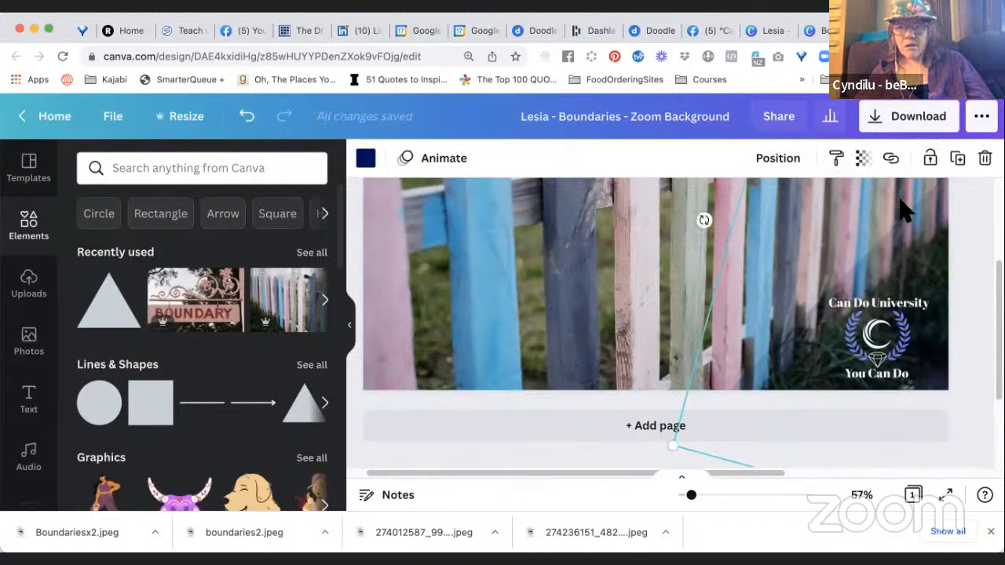
click(865, 164)
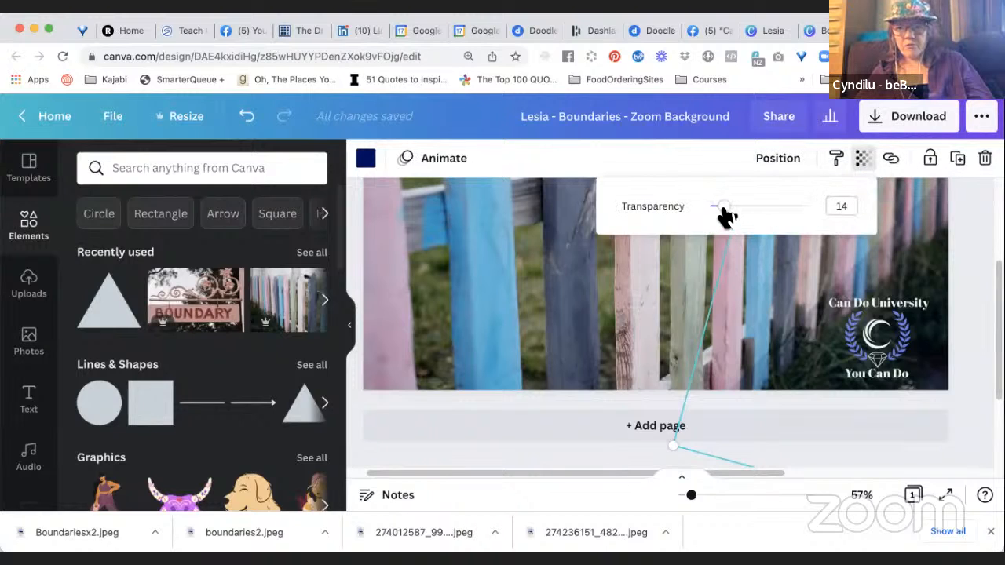
drag(722, 207, 657, 224)
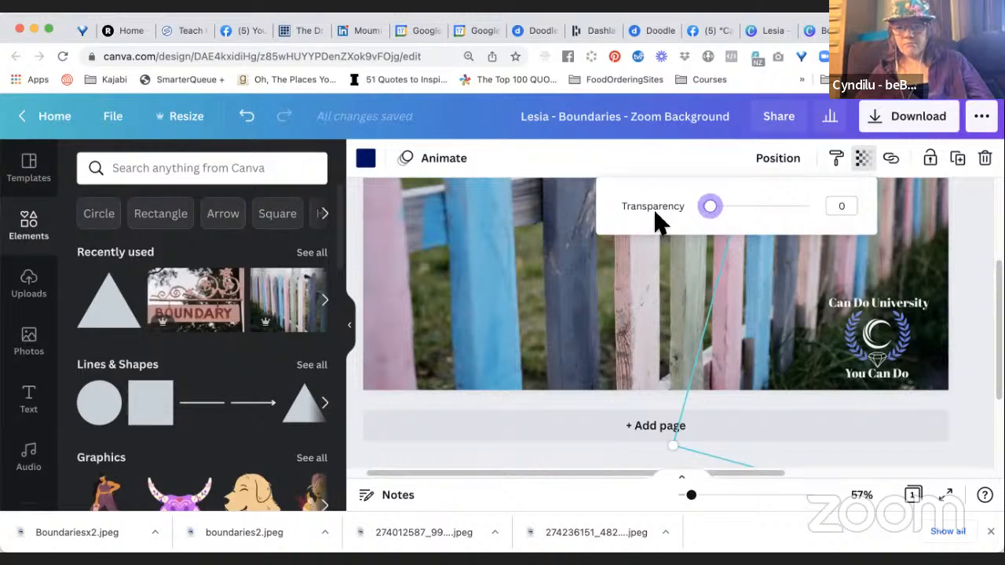
drag(712, 216, 741, 212)
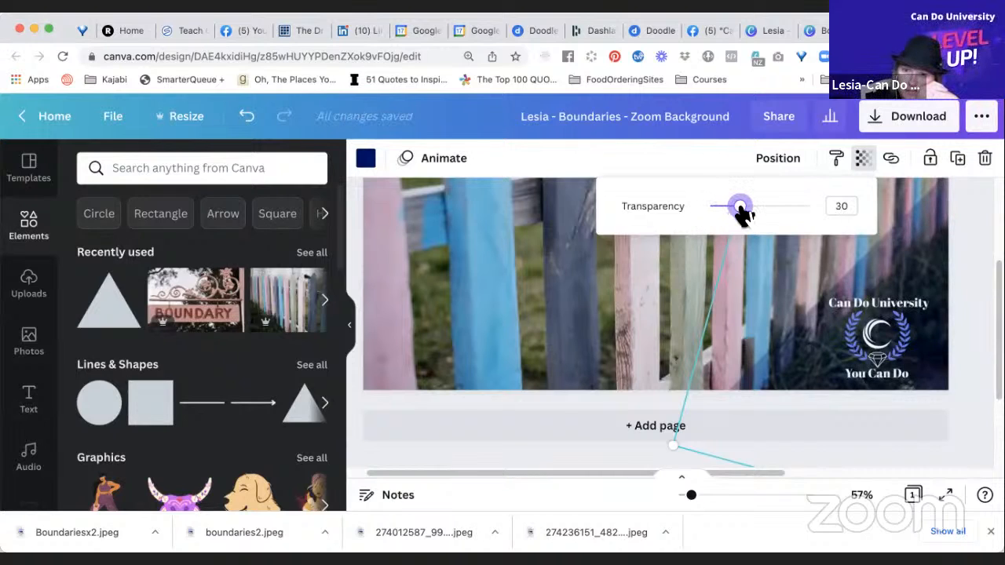
click(594, 461)
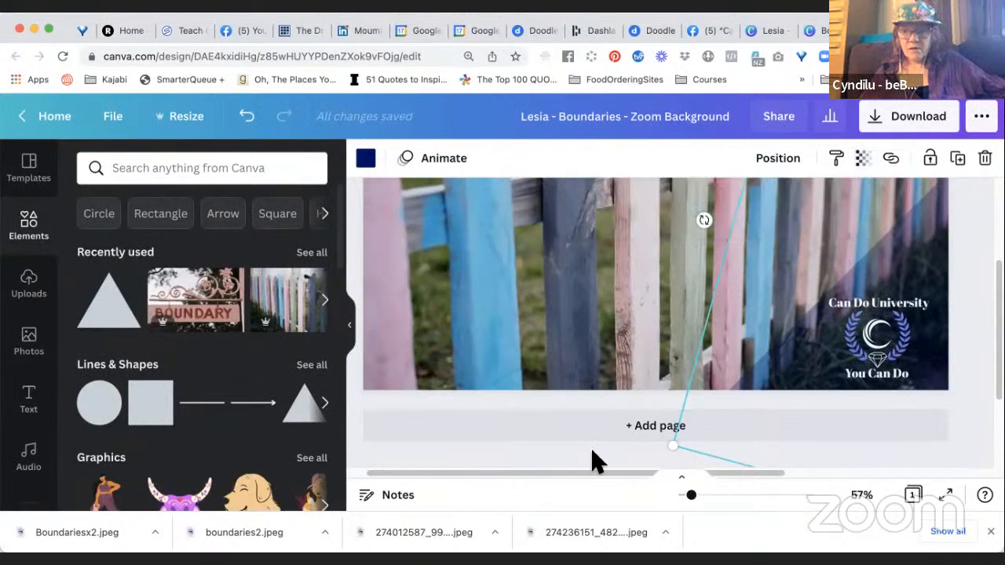
click(592, 450)
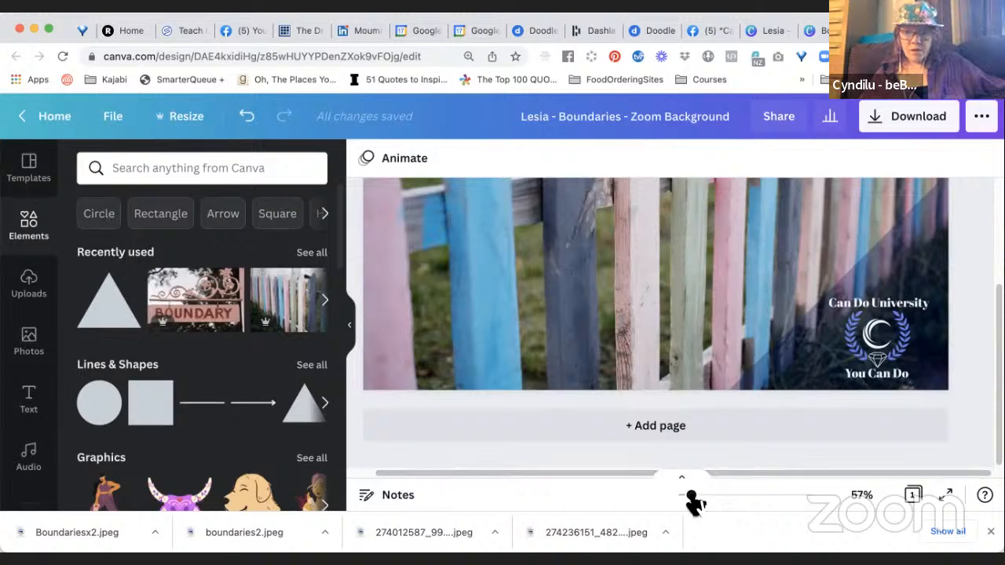
drag(692, 502, 685, 503)
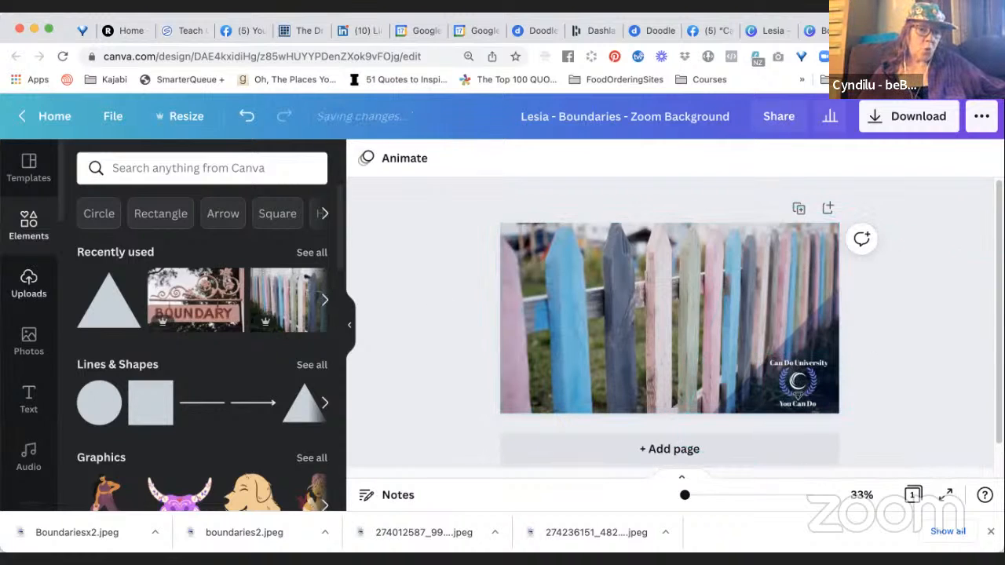
Open the list of your own project folders beside the design.
click(36, 299)
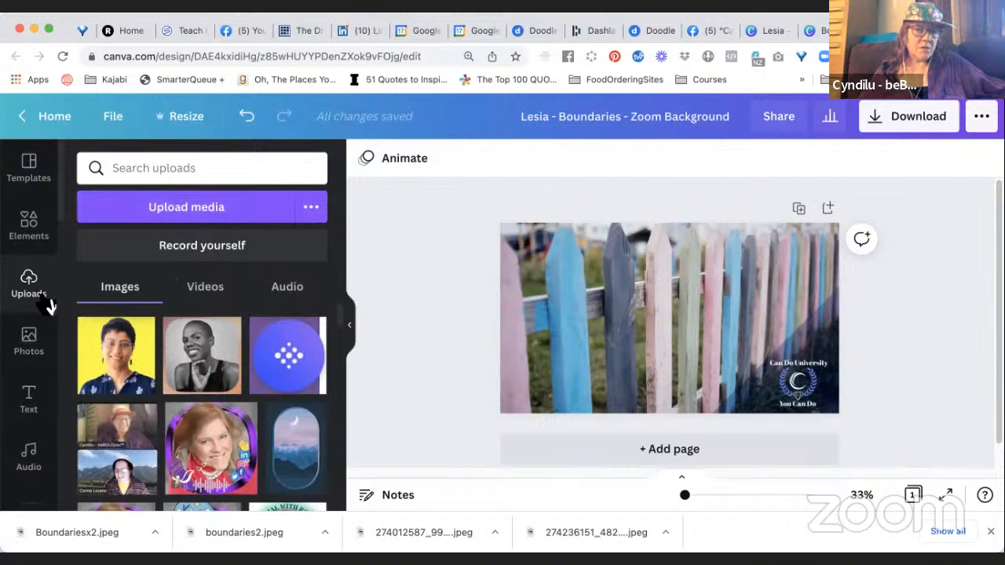
scroll(47, 305, down, 2)
scroll(47, 305, down, 5)
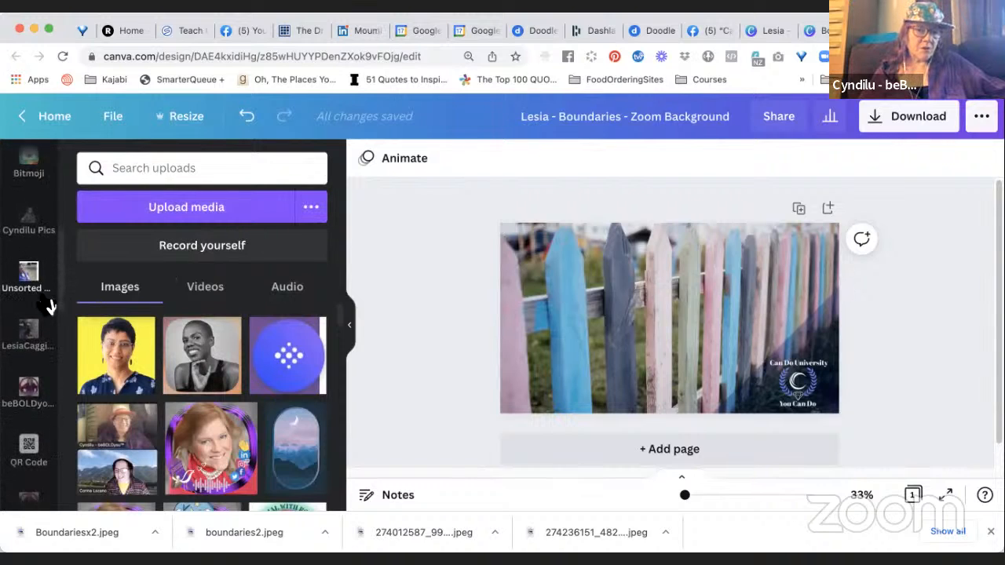
scroll(48, 304, down, 1)
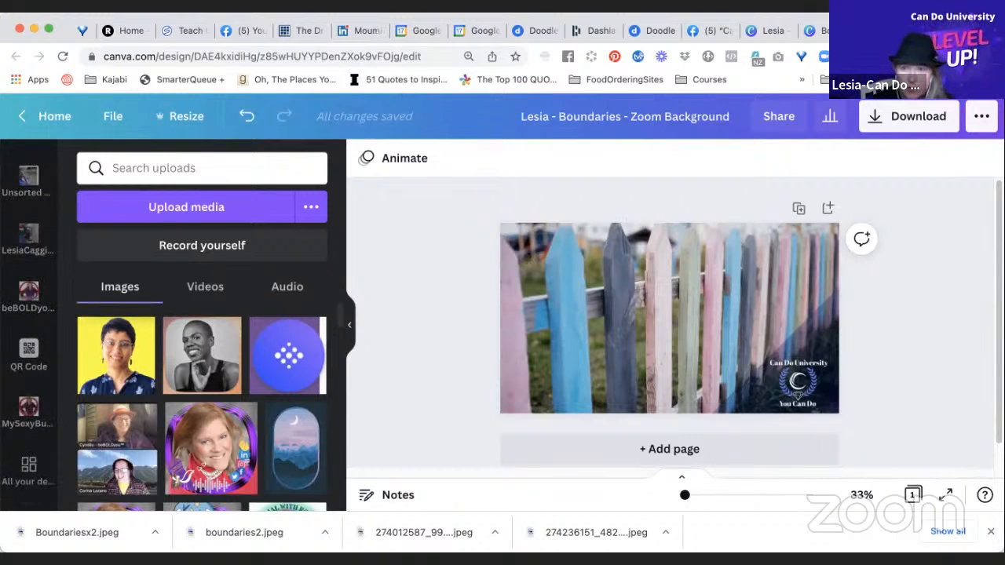
scroll(43, 439, down, 3)
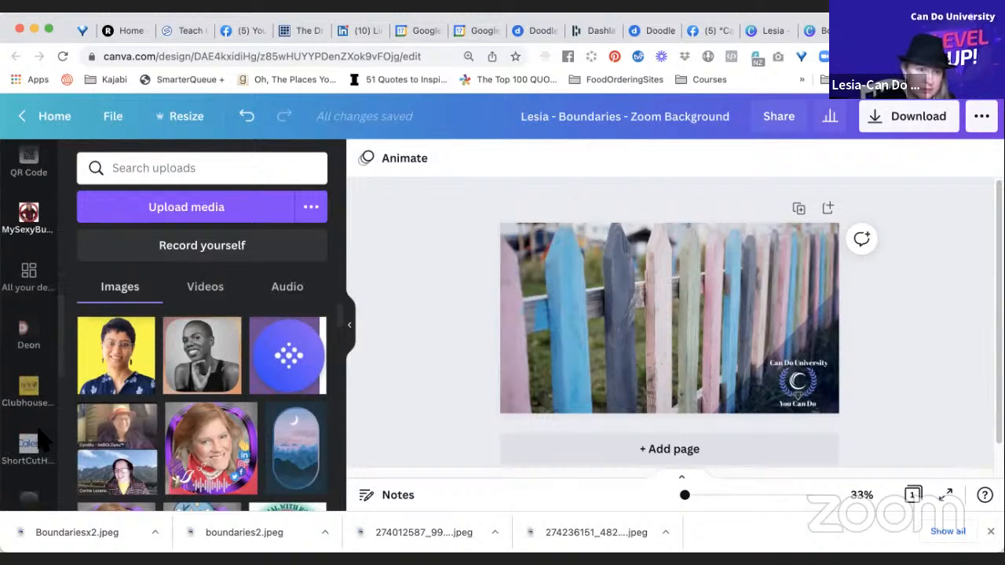
scroll(43, 439, down, 5)
scroll(44, 441, down, 4)
scroll(43, 442, down, 2)
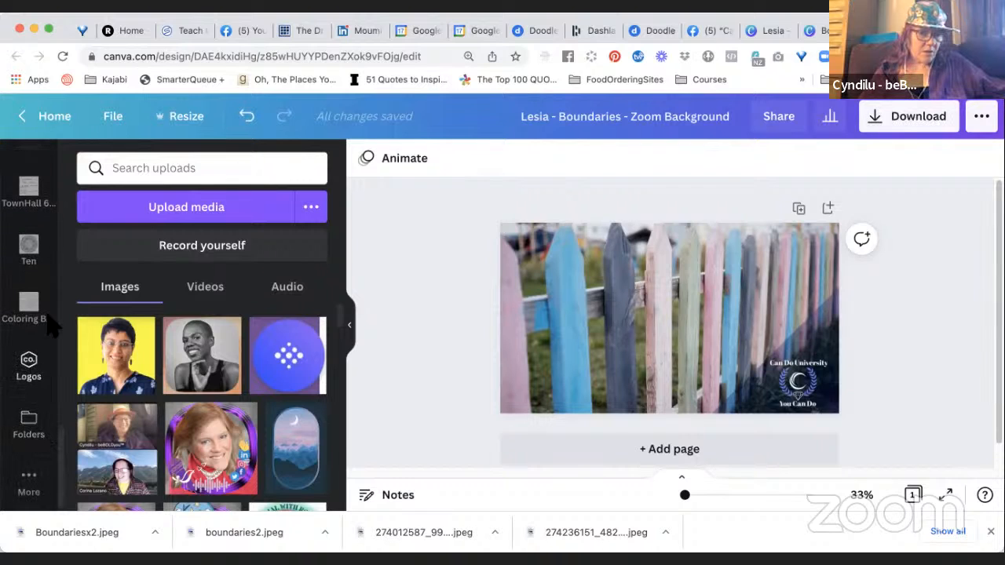
click(37, 436)
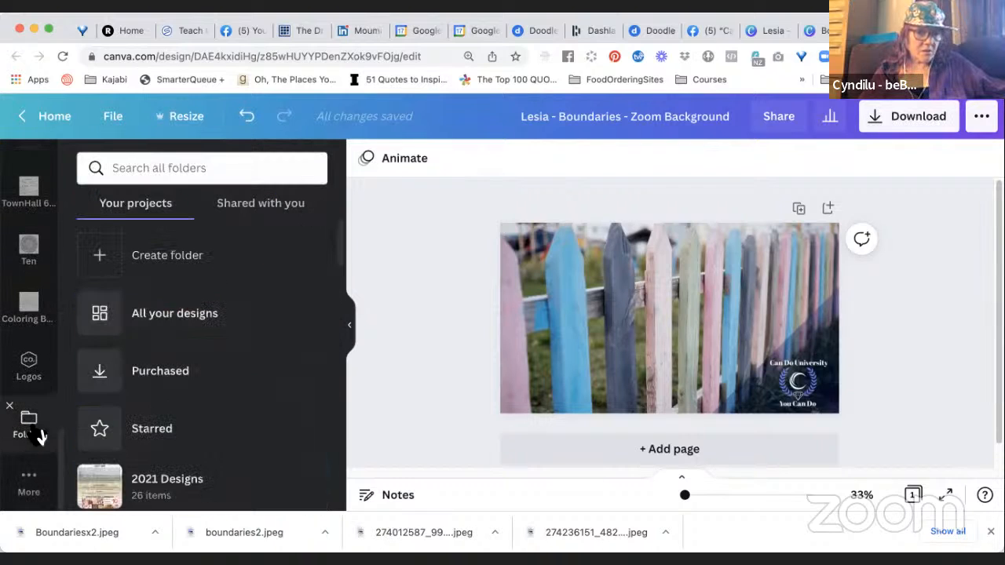
Search the project folders for "zoom" and open the "Boundaries - Graphics - Images - Overlays - Zoom Virtual Backgrounds" folder.
scroll(174, 386, down, 5)
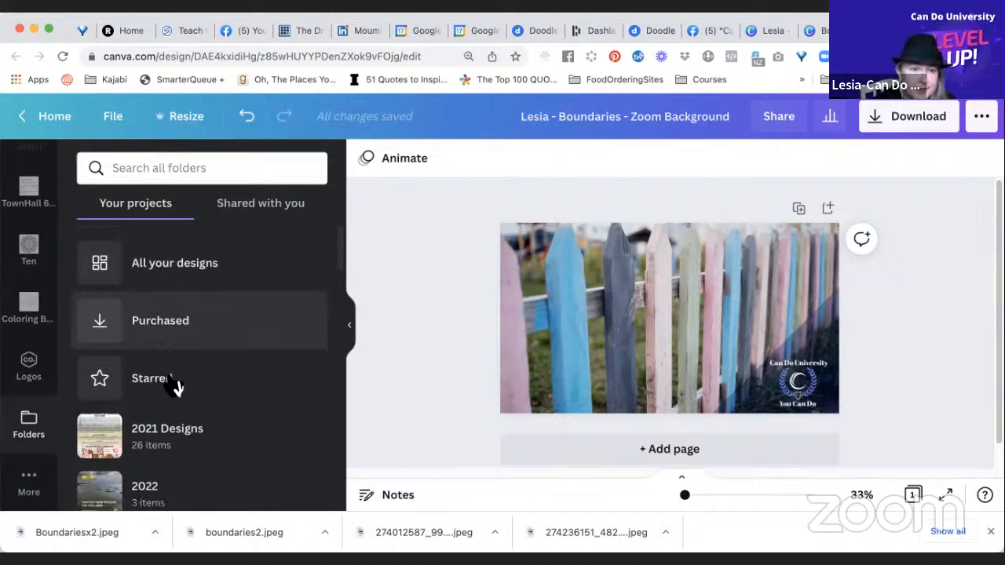
scroll(175, 387, down, 3)
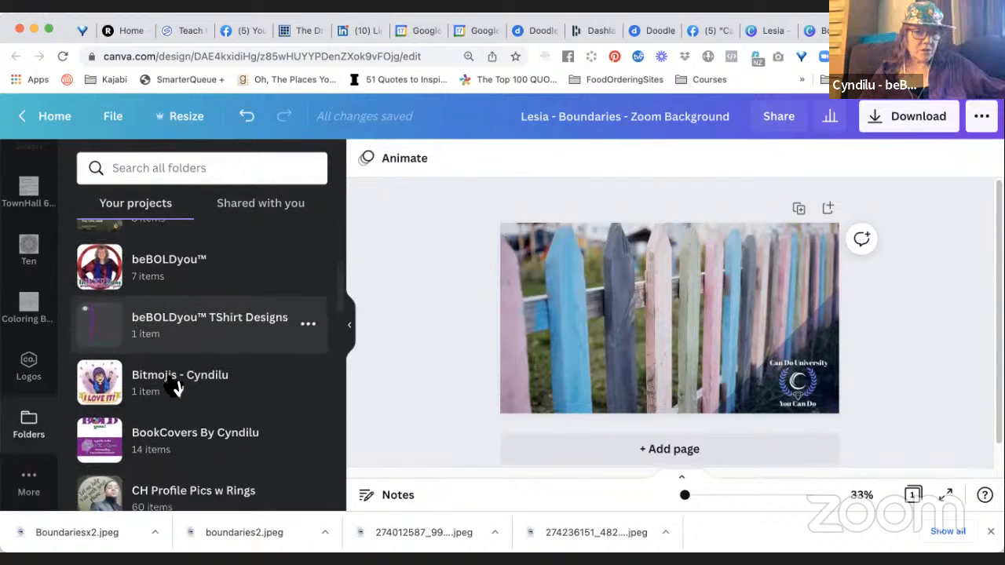
click(150, 168)
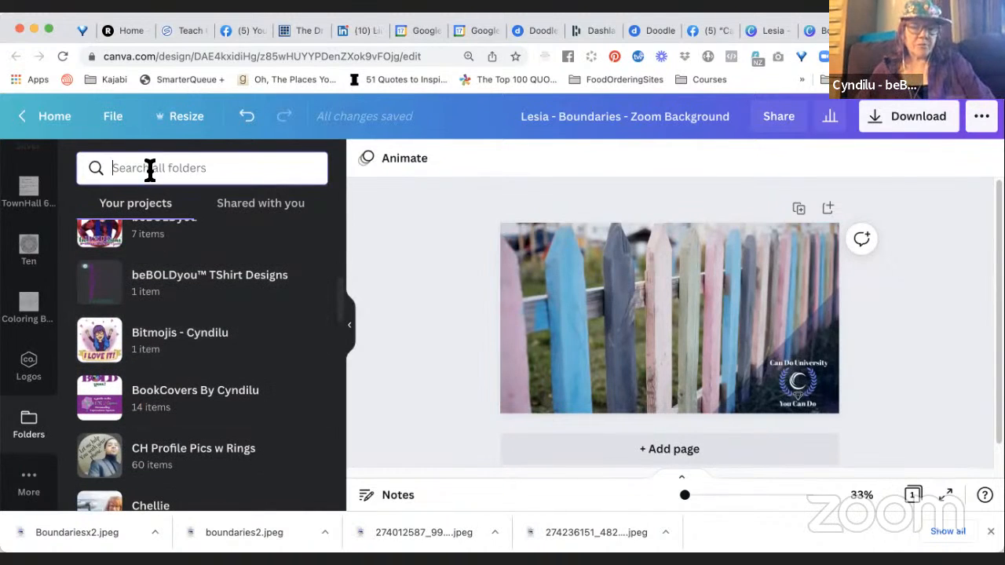
text(zoom)
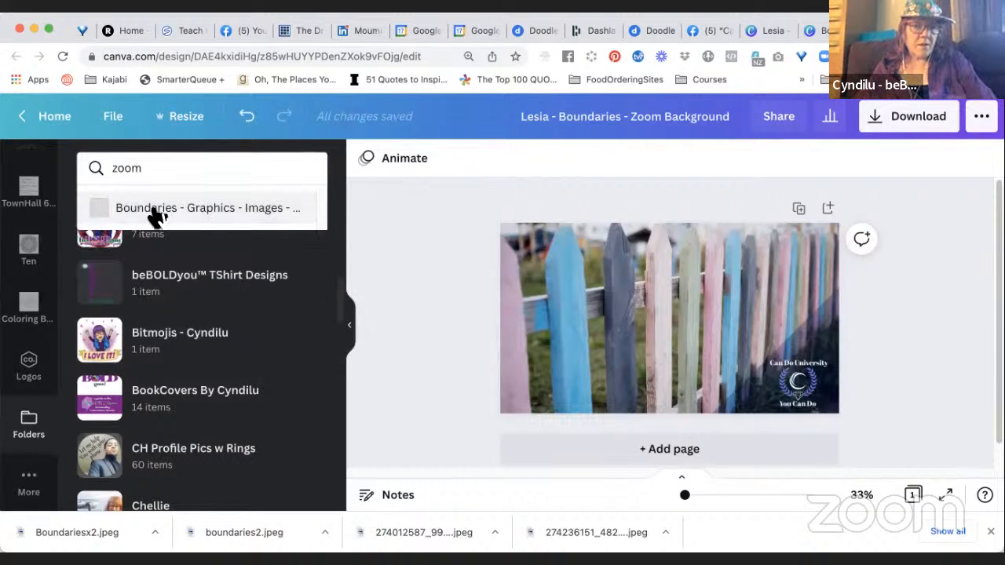
click(235, 212)
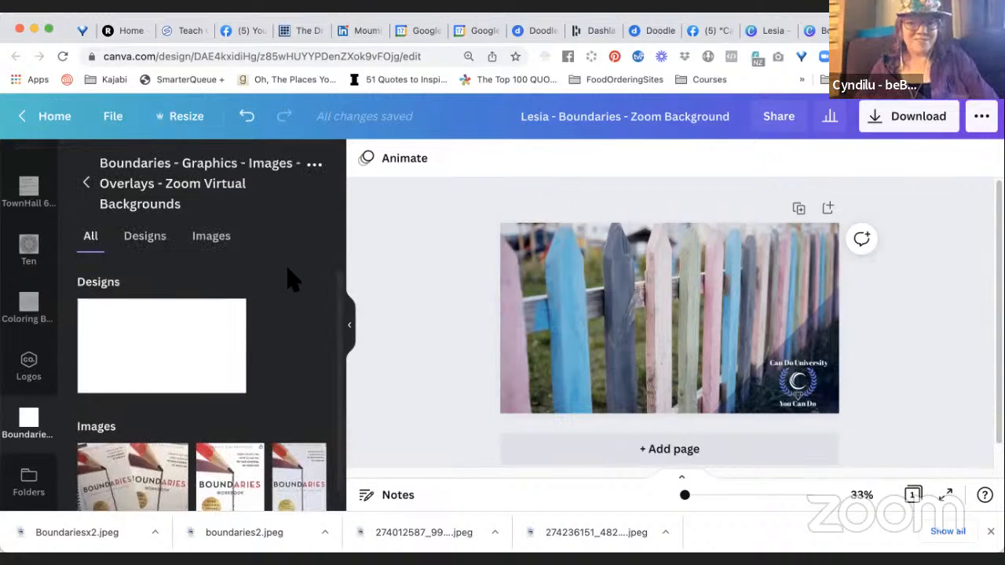
Add the folder's photo of the Boundaries book and workbook side by side to the fence page.
scroll(295, 336, down, 2)
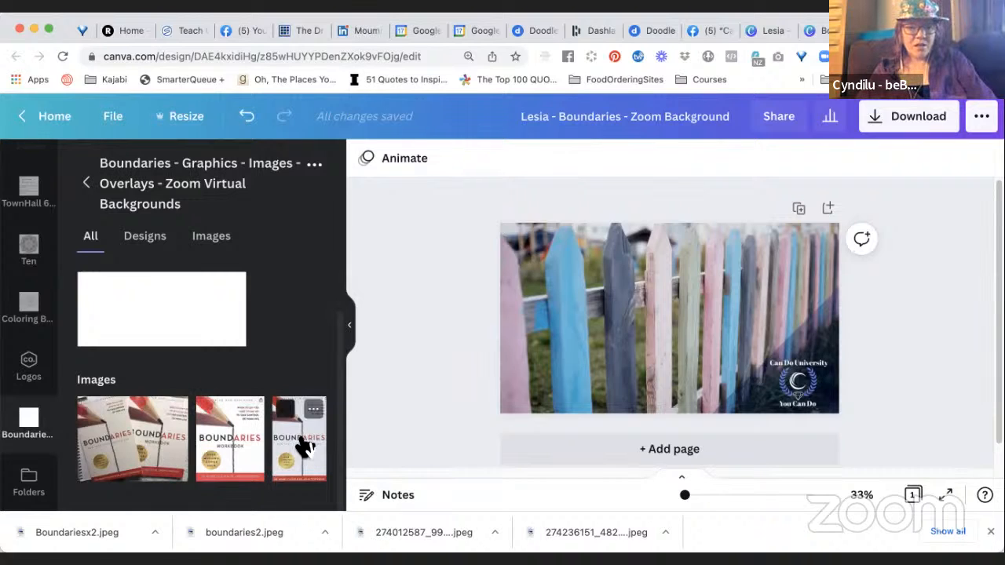
click(141, 444)
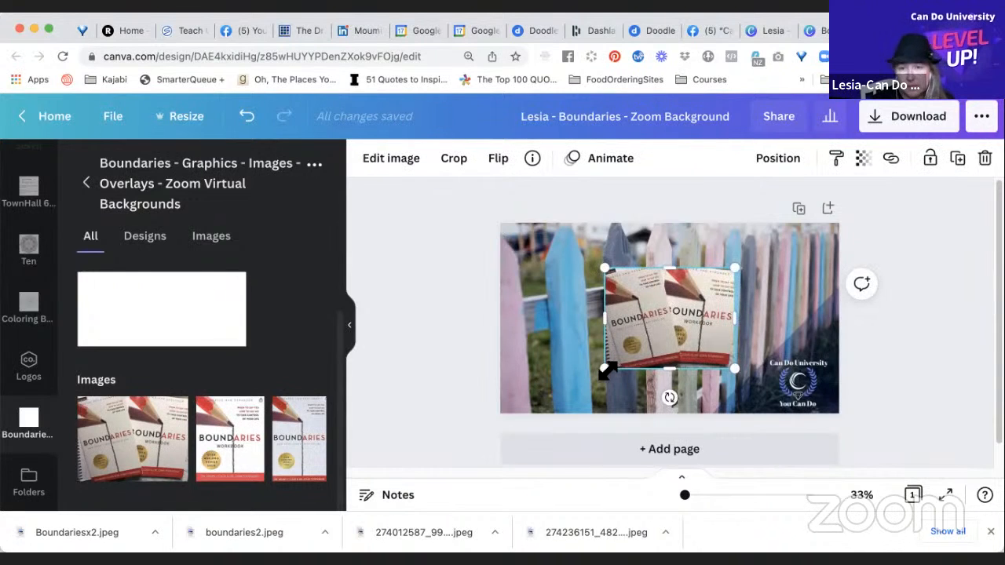
Shrink the photo of the two Boundaries books and tilt it clockwise in the upper-right corner of the page.
drag(606, 369, 640, 342)
drag(701, 318, 792, 278)
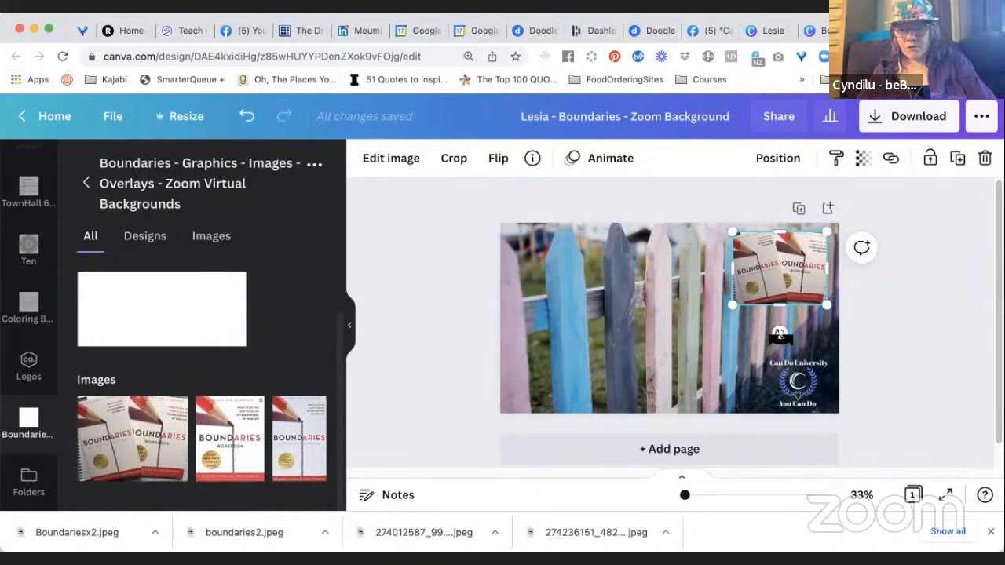
drag(756, 340, 742, 334)
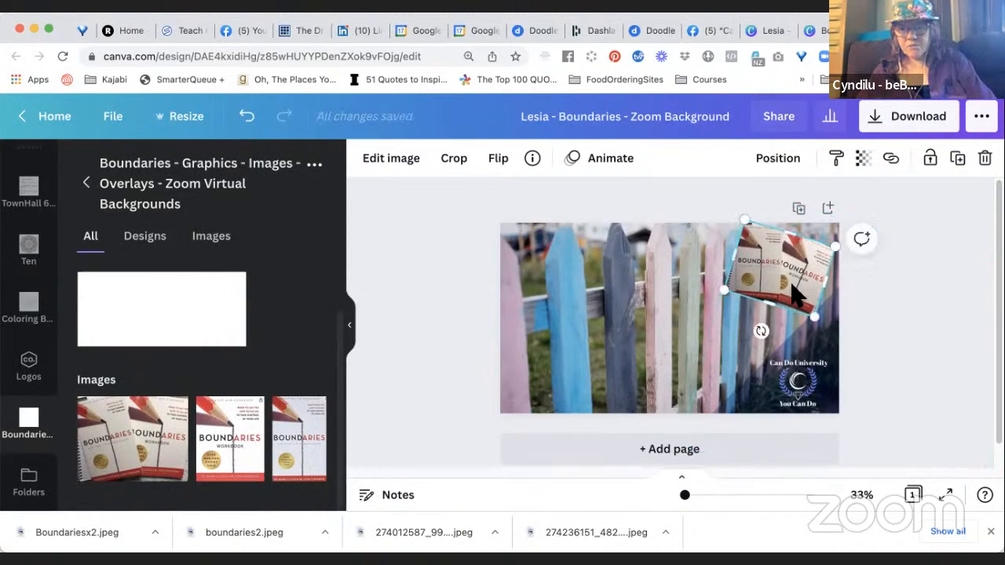
mouse_move(792, 291)
mouse_down()
mouse_move(792, 300)
mouse_move(804, 291)
mouse_move(790, 288)
mouse_up()
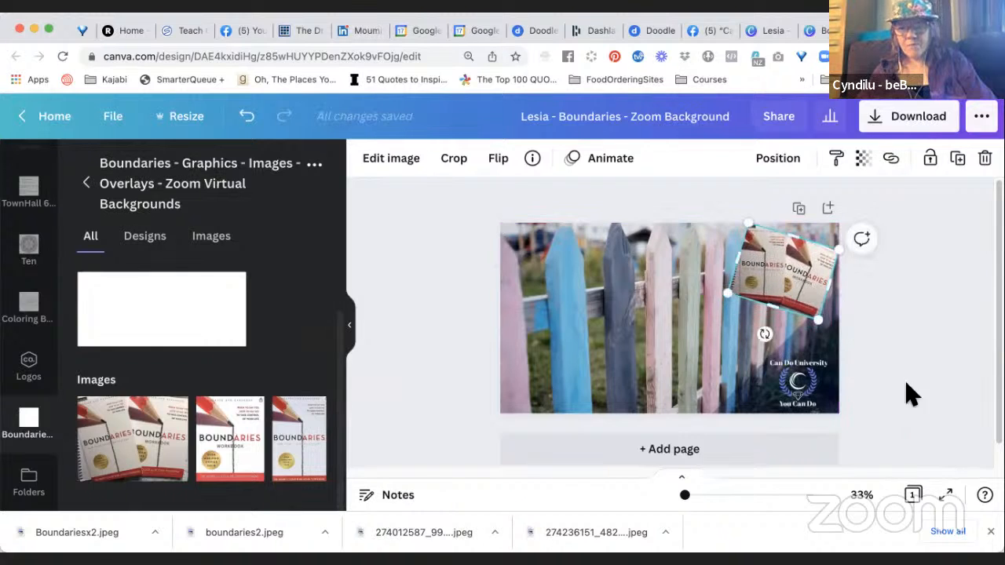
click(919, 407)
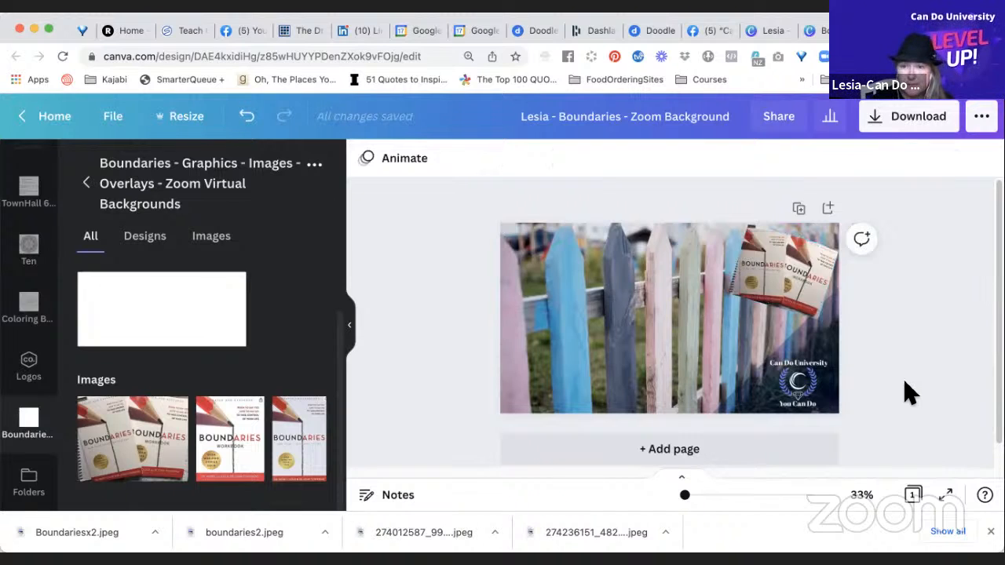
Give the photo of the two books a Drop shadow.
click(796, 268)
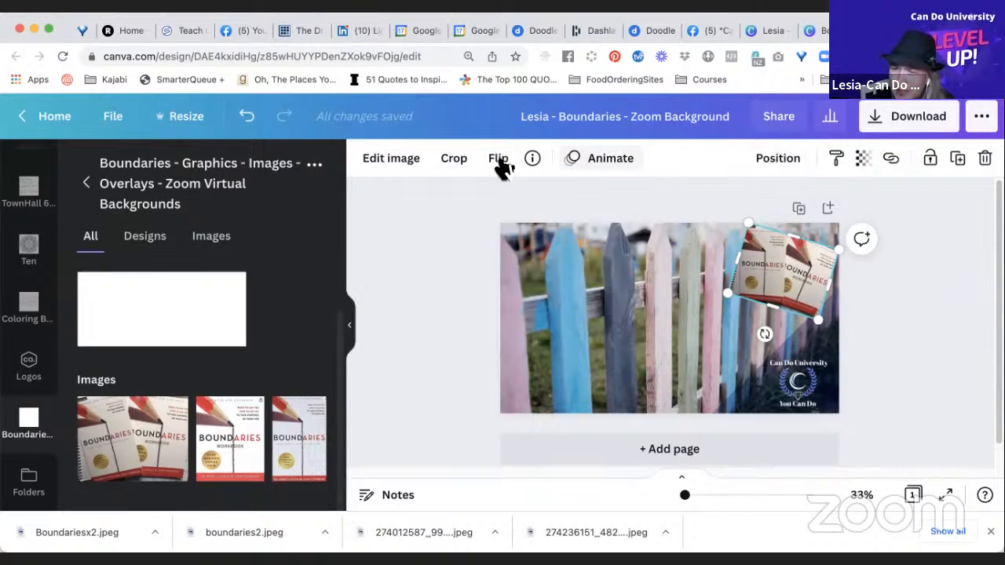
click(391, 158)
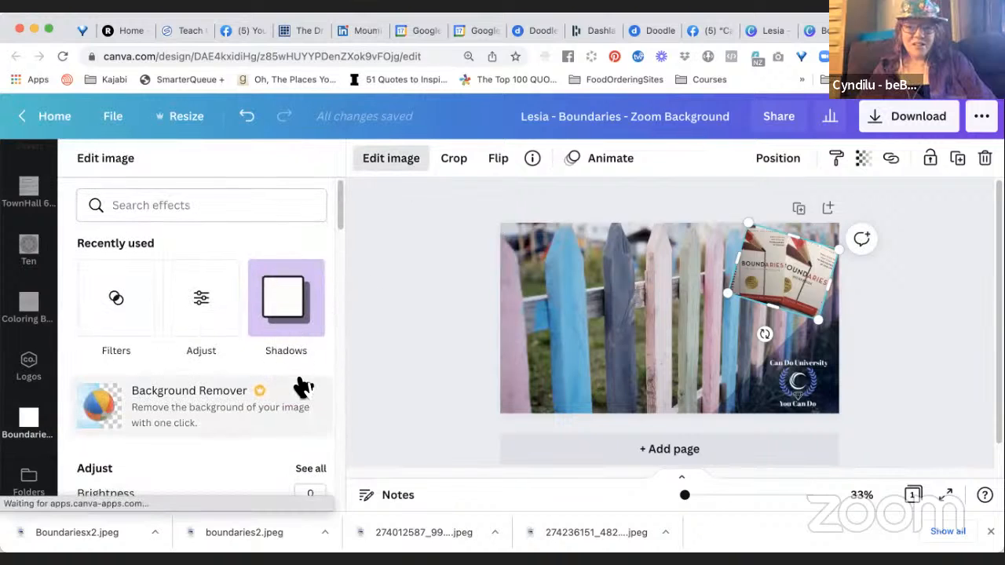
click(306, 320)
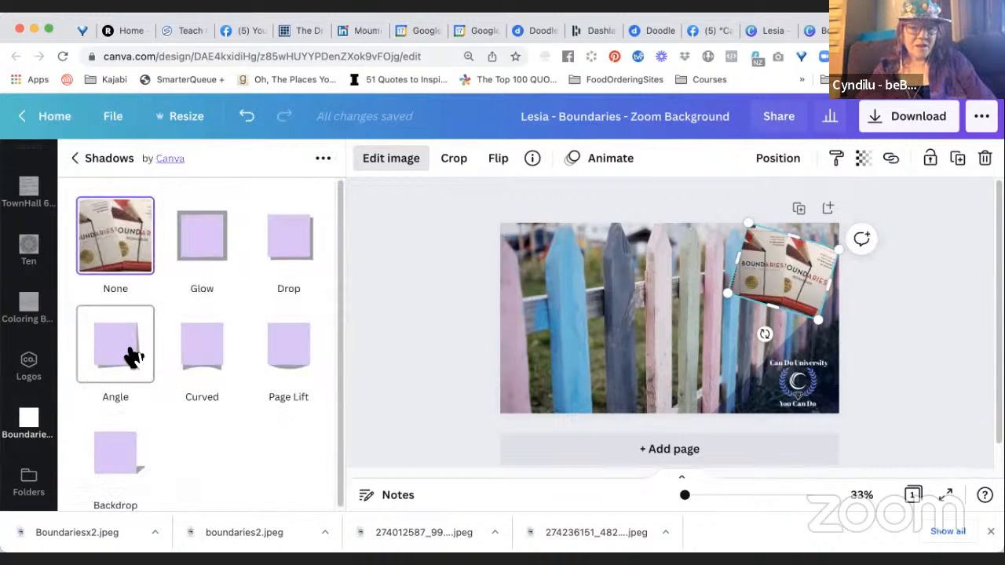
click(303, 244)
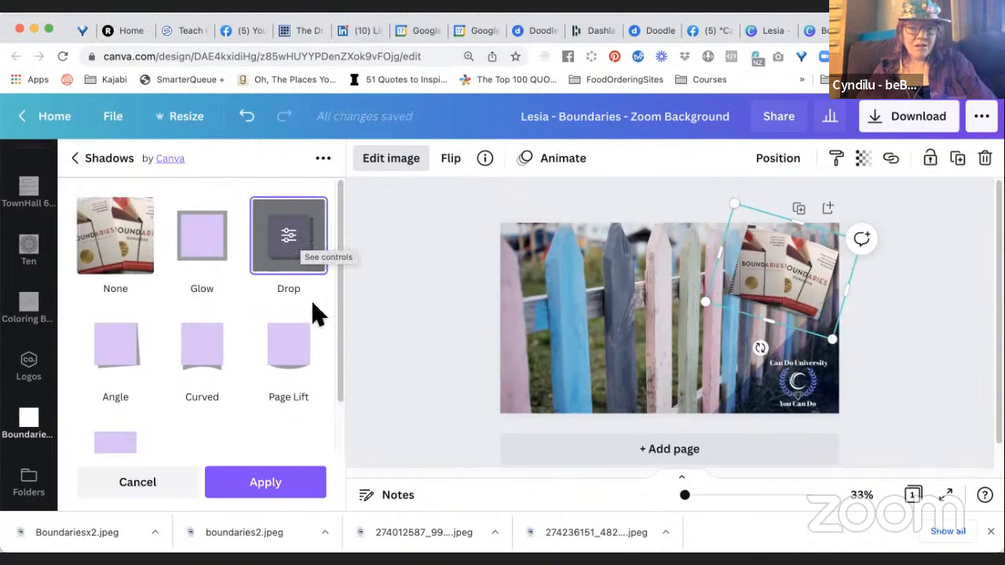
Set the Drop shadow's color to the dark navy from the CanDoU palette and apply it.
click(298, 247)
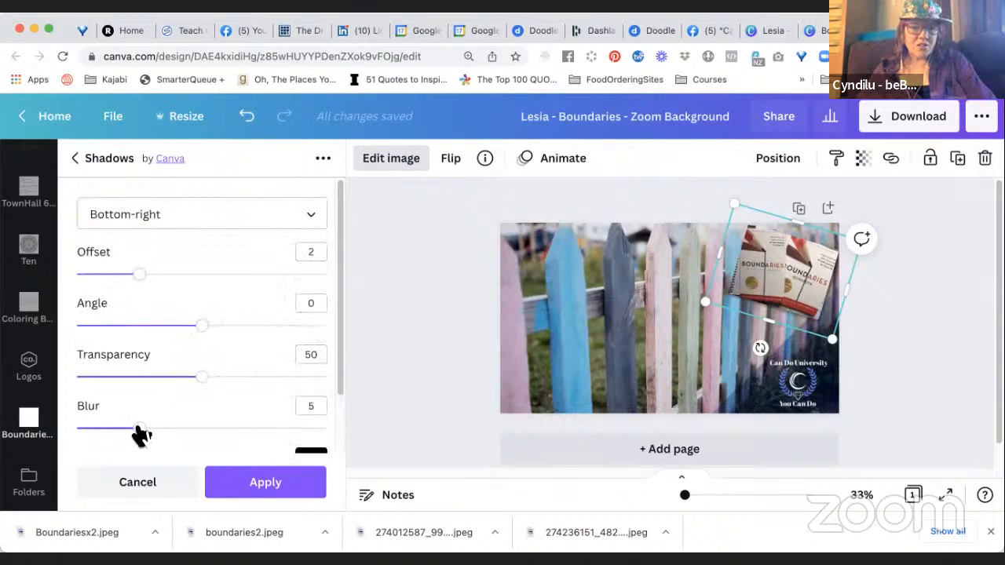
scroll(188, 419, down, 3)
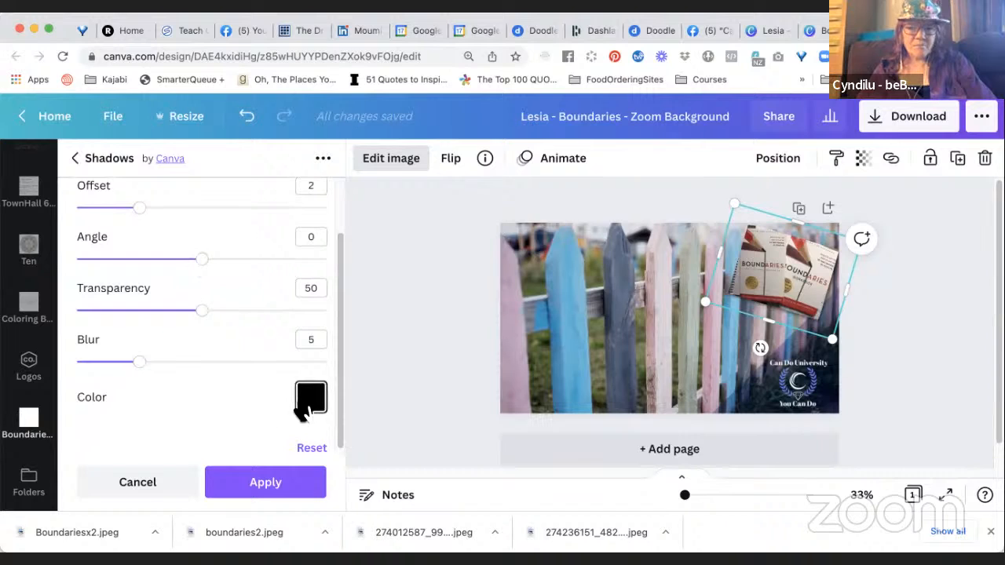
click(310, 398)
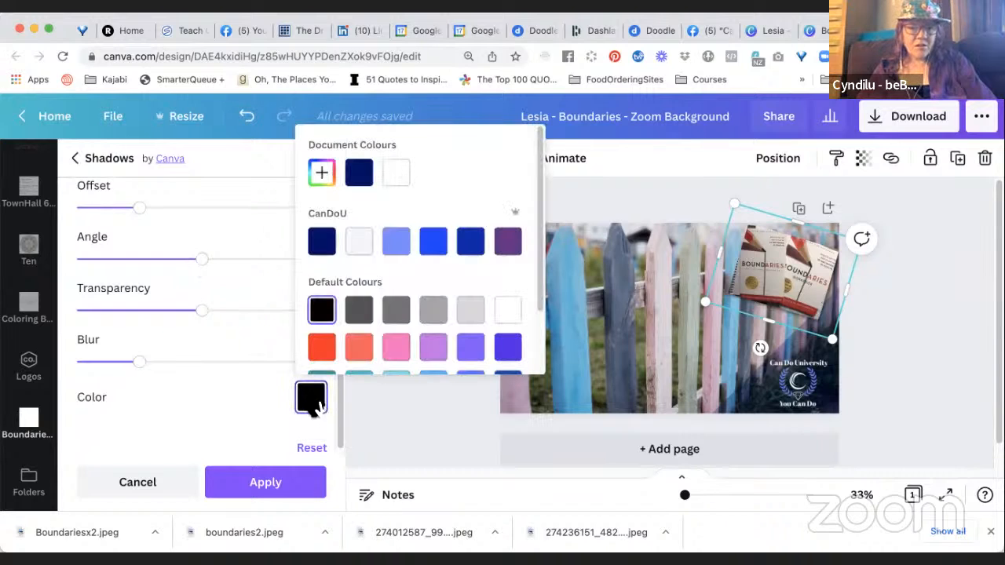
click(361, 177)
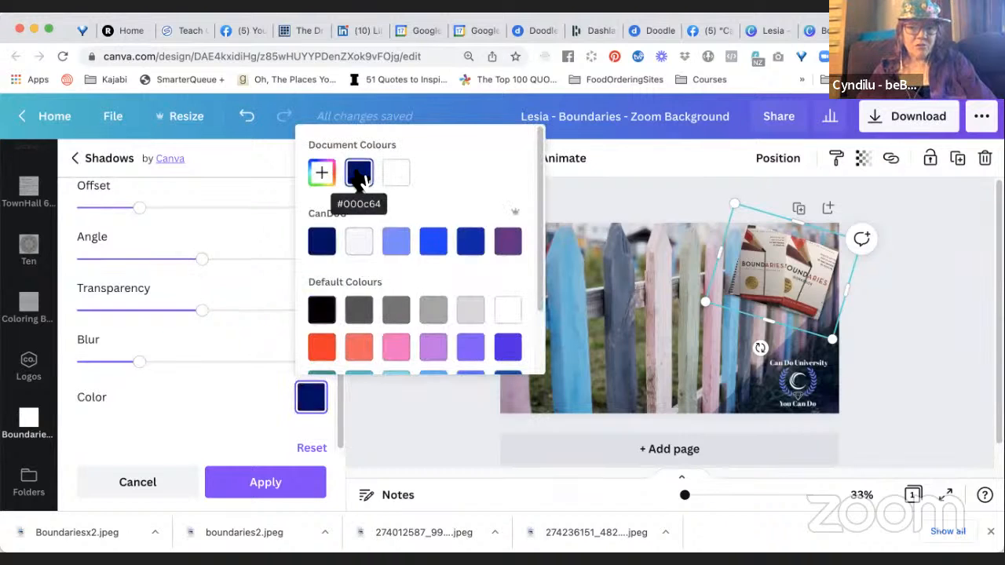
click(324, 250)
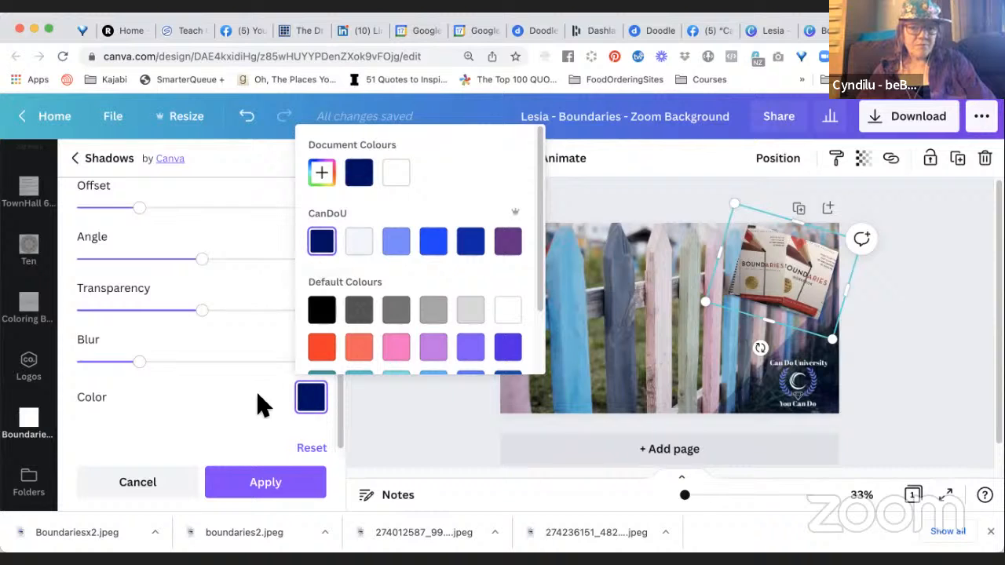
click(249, 485)
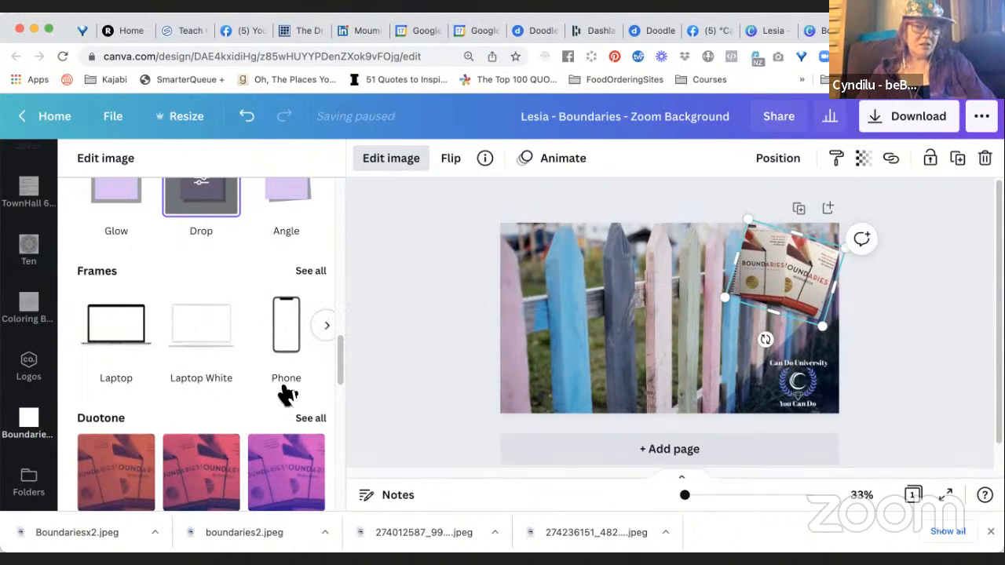
Reopen the Drop shadow's settings for the books photo and adjust its offset.
scroll(322, 288, up, 3)
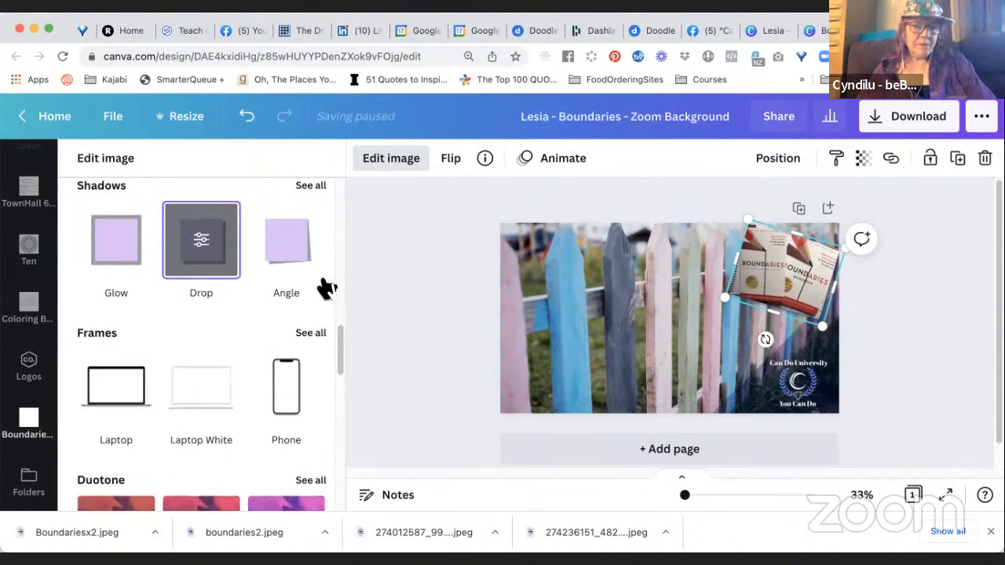
click(223, 323)
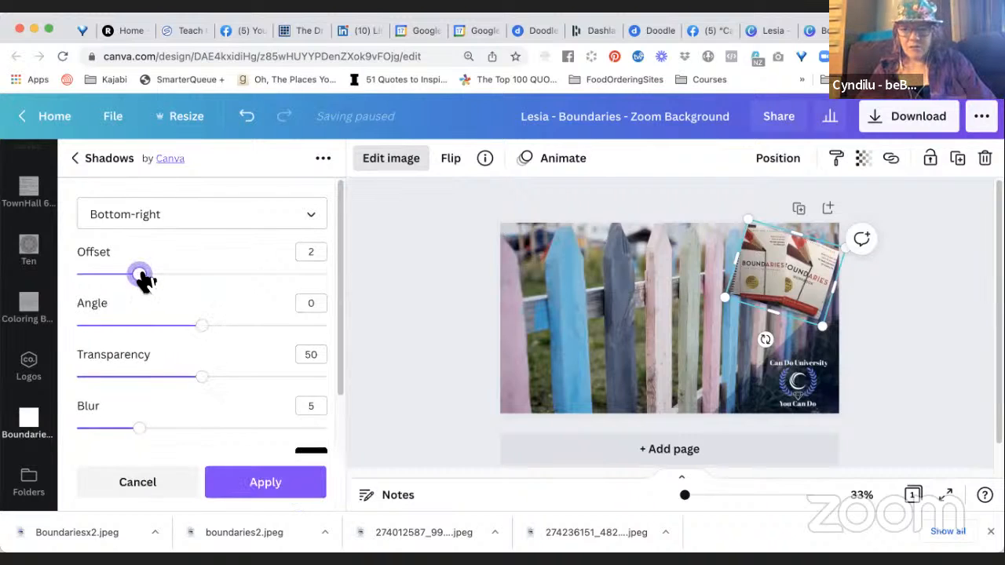
drag(157, 281, 117, 276)
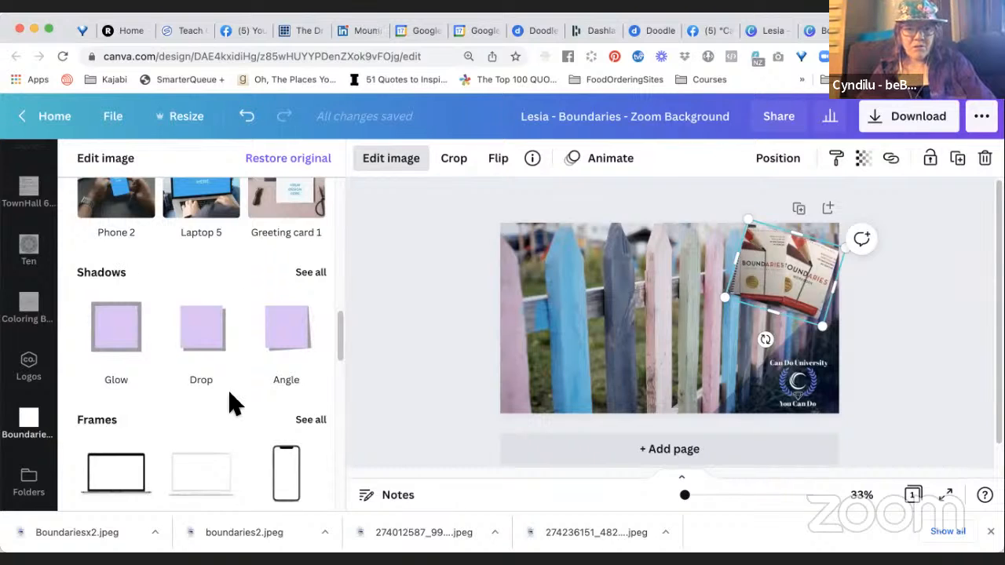
Look through the image effects and raise the books photo's brightness to 15.
scroll(231, 400, down, 1)
scroll(231, 400, down, 2)
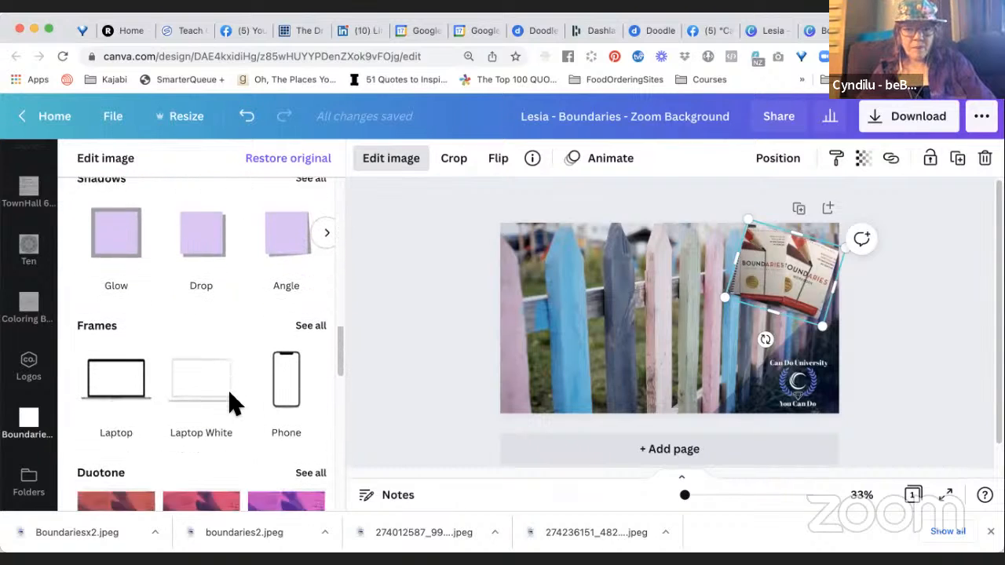
scroll(231, 402, up, 6)
scroll(231, 402, up, 5)
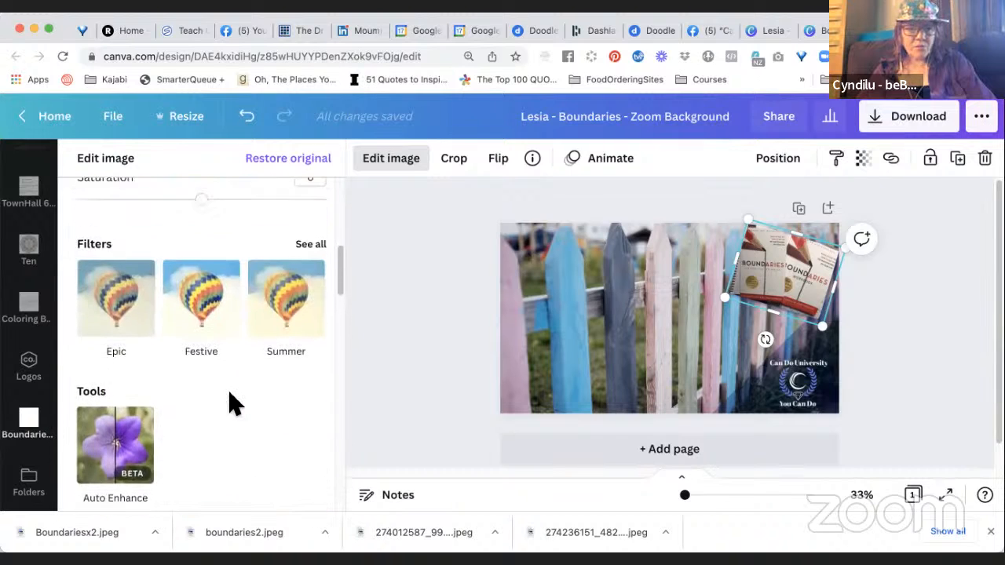
scroll(233, 403, up, 3)
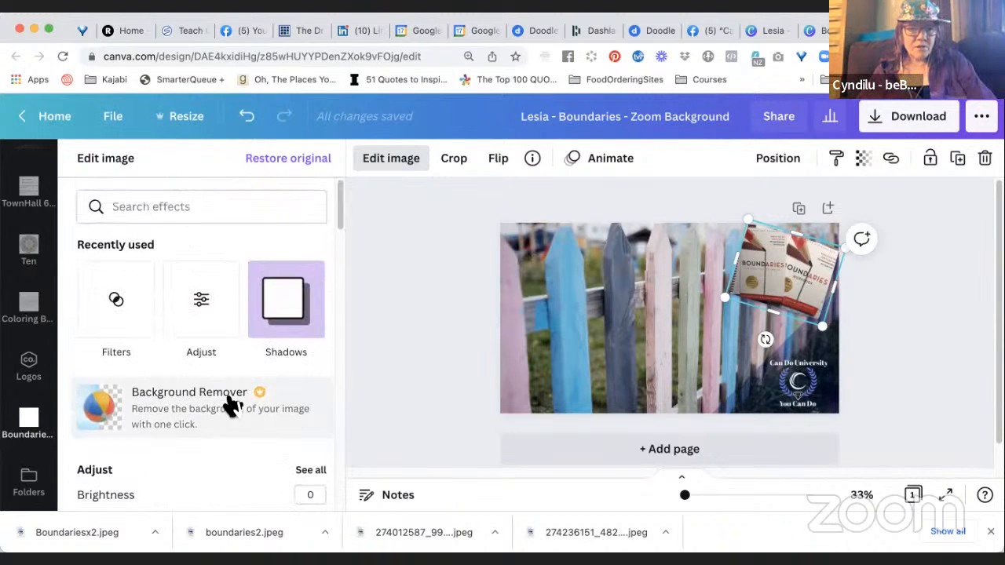
click(212, 306)
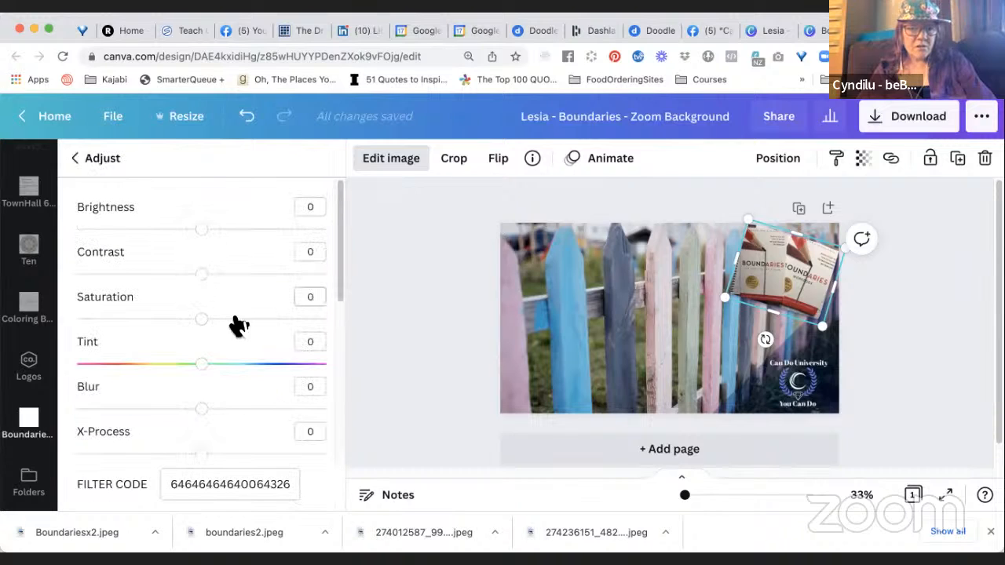
drag(202, 230, 220, 230)
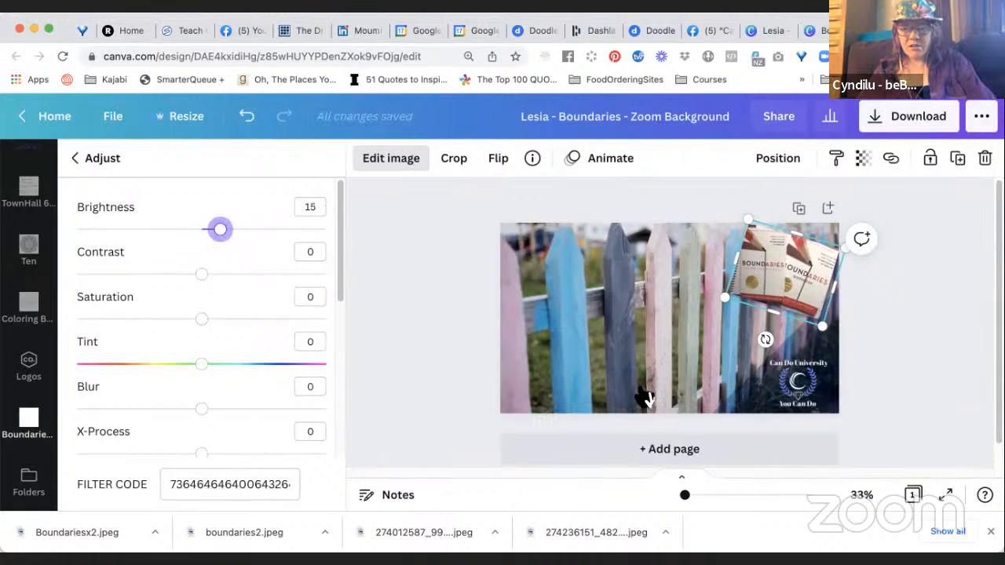
Raise the books photo's brightness further to 22 and set its contrast to 24.
drag(686, 496, 711, 496)
scroll(832, 403, right, 6)
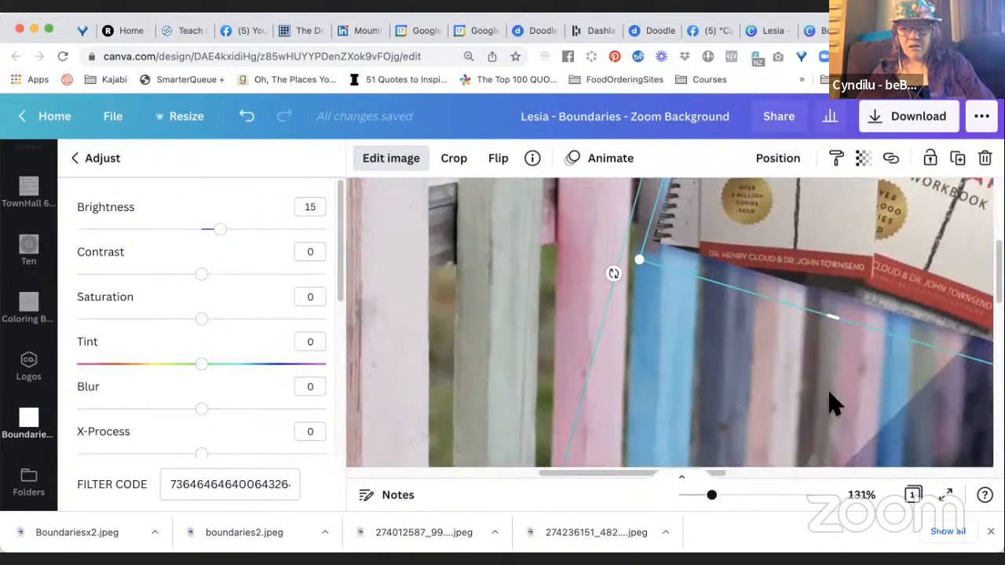
scroll(833, 403, up, 5)
scroll(834, 403, right, 5)
scroll(832, 404, down, 2)
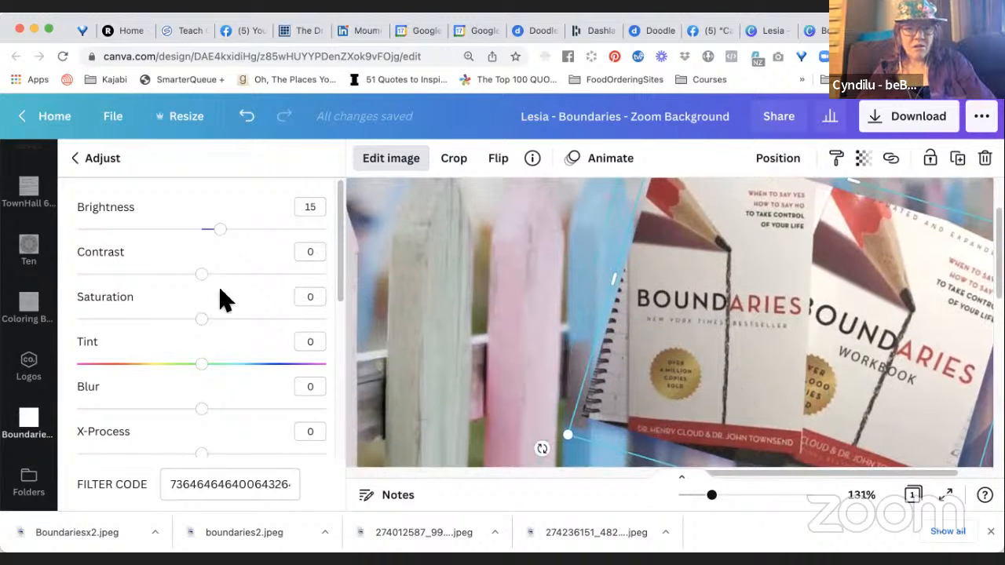
drag(230, 238, 228, 236)
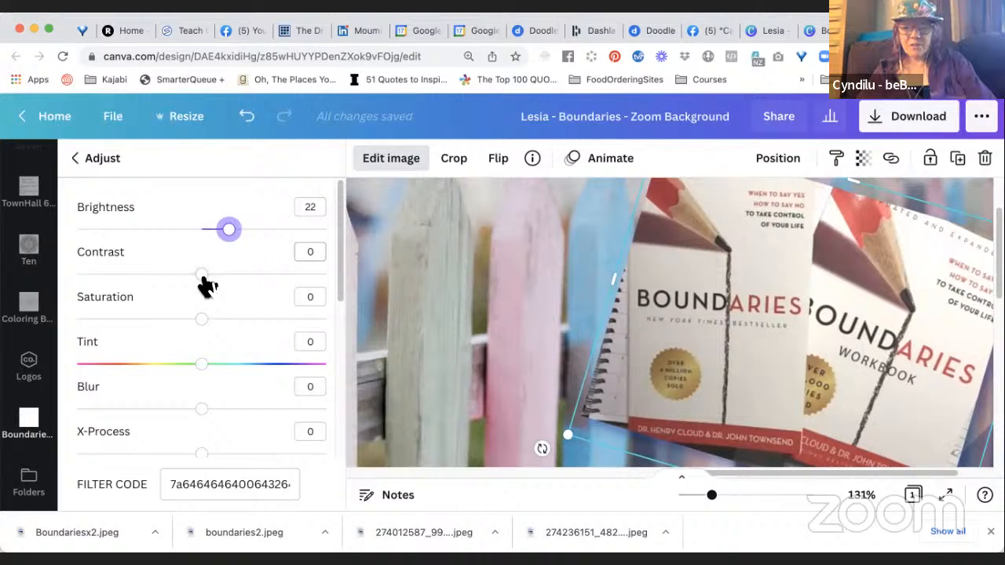
drag(206, 285, 237, 287)
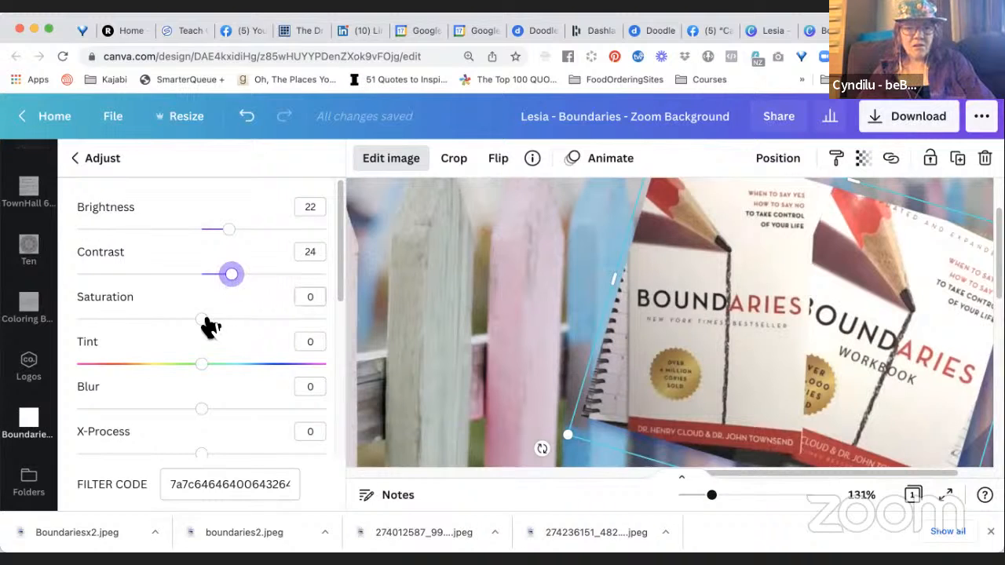
Try the X-Process adjustment on the books photo, return it to 0 and set Vignette to 54.
scroll(243, 341, down, 3)
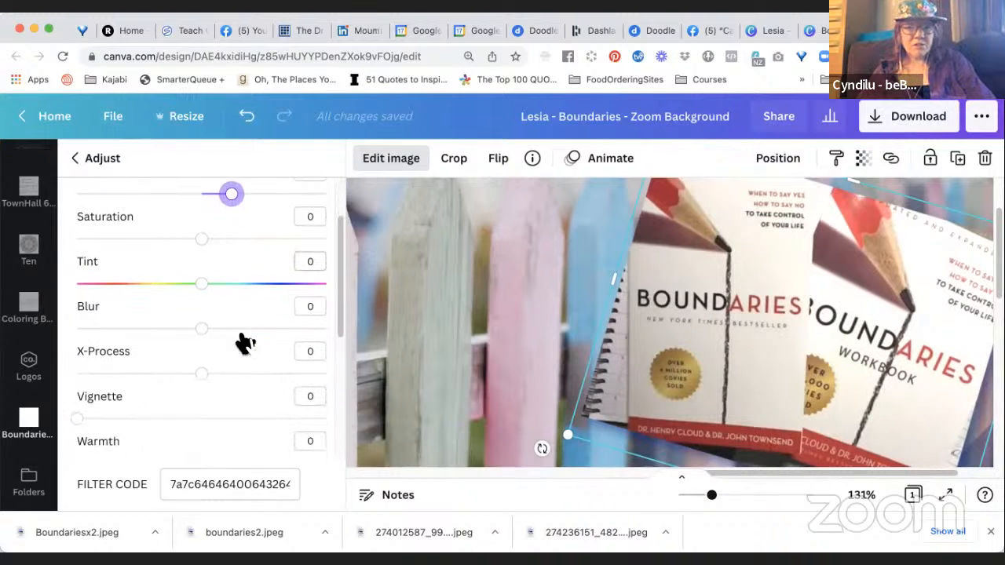
scroll(244, 343, down, 3)
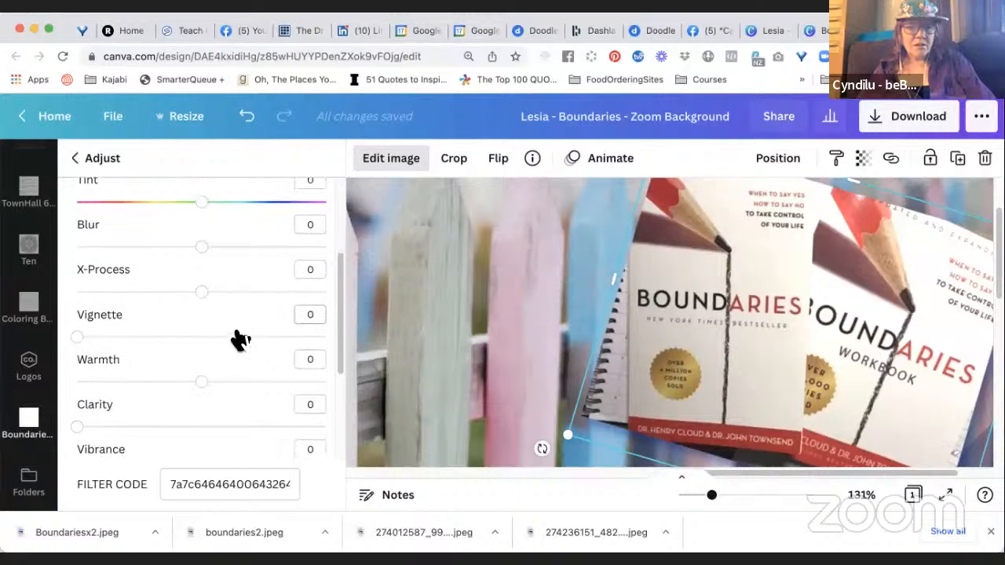
mouse_move(210, 297)
mouse_down()
mouse_move(227, 295)
mouse_move(169, 304)
mouse_move(269, 296)
mouse_move(123, 312)
mouse_move(222, 311)
mouse_move(202, 314)
mouse_up()
scroll(220, 353, down, 2)
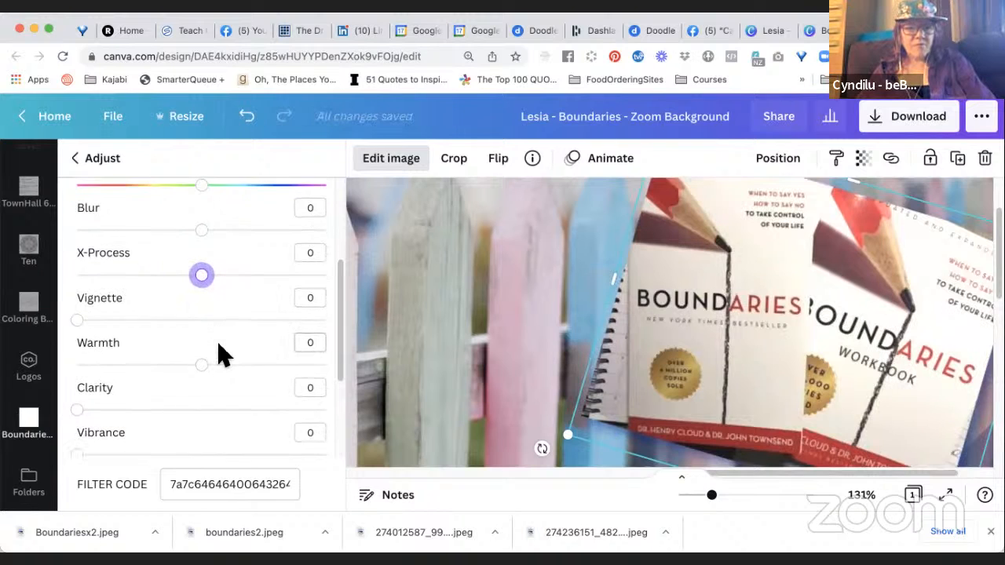
drag(77, 306, 212, 304)
Crop all four edges of the books photo slightly closer to the two books.
scroll(526, 257, right, 3)
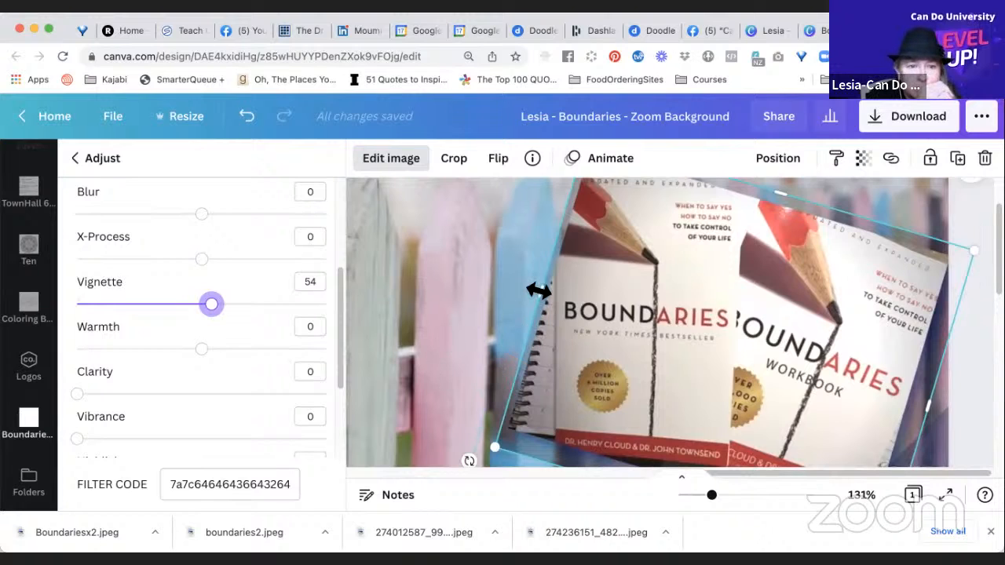
drag(542, 291, 549, 293)
scroll(750, 312, down, 3)
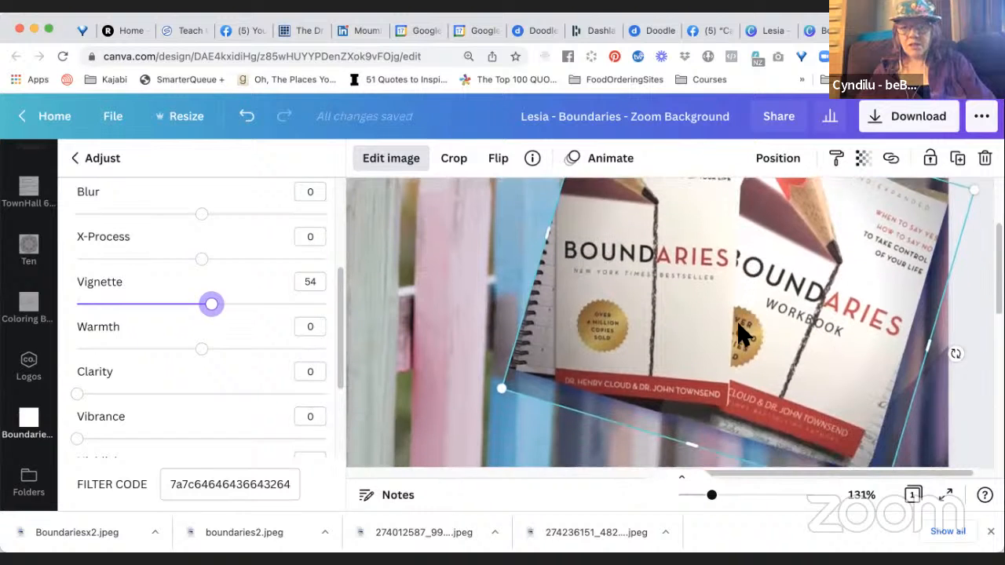
drag(693, 438, 694, 432)
scroll(864, 382, up, 1)
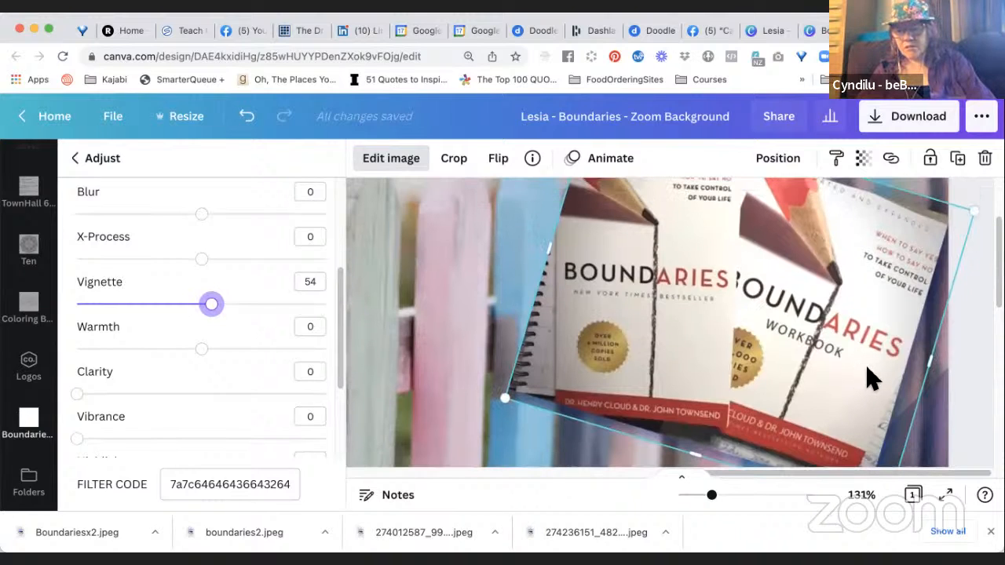
drag(927, 356, 916, 354)
scroll(870, 337, up, 3)
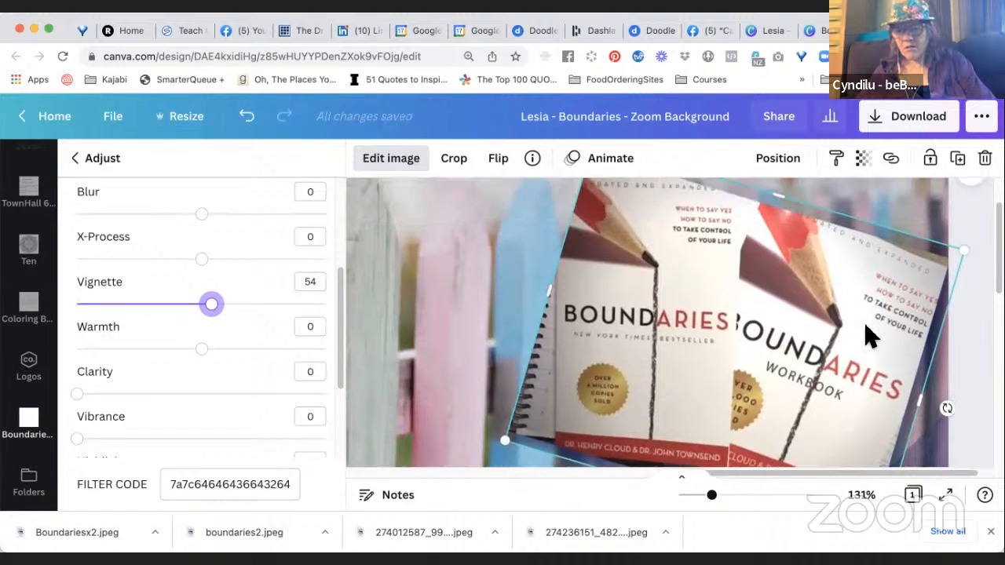
drag(776, 233, 773, 235)
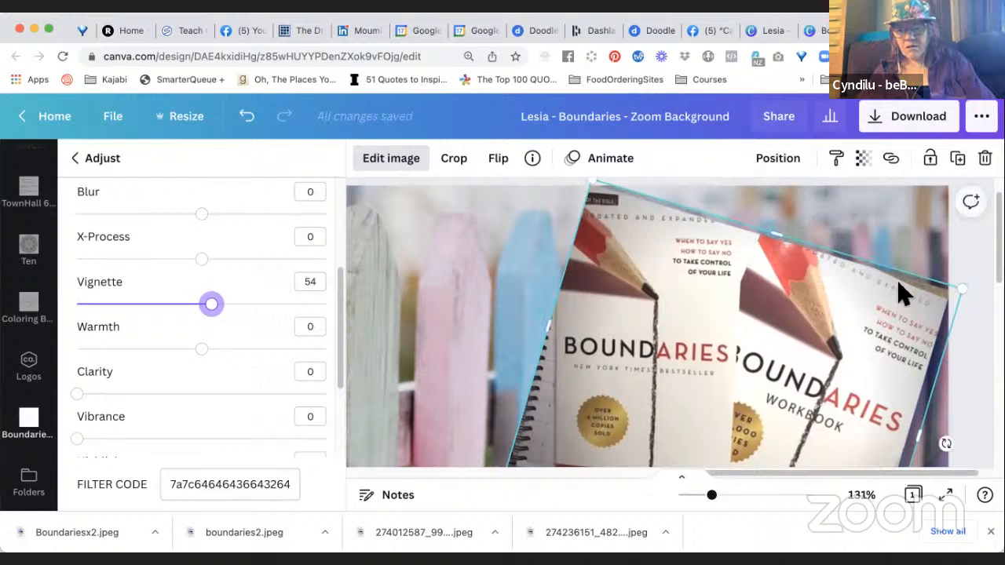
click(981, 360)
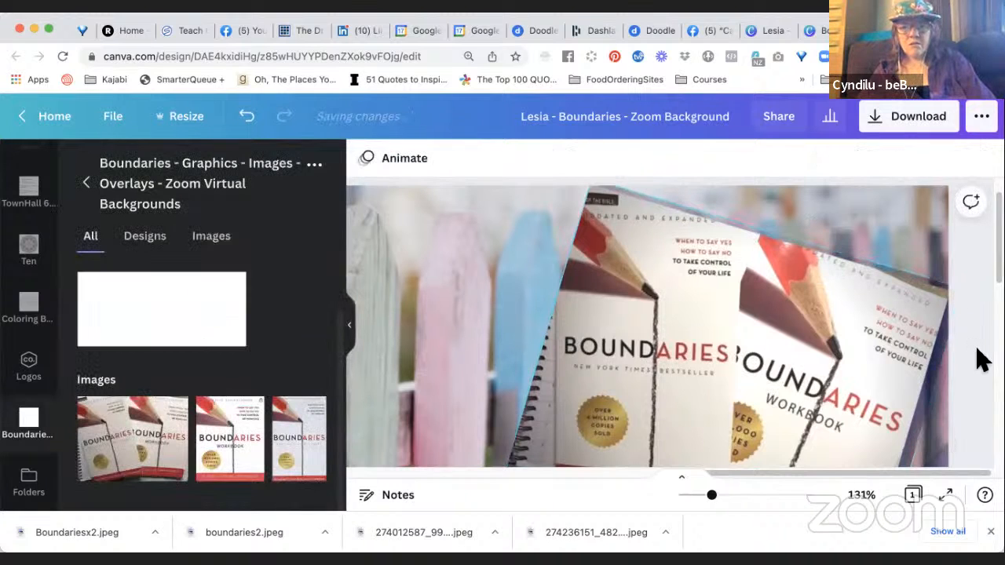
Trim the top edge of the books photo slightly to remove the remaining strip above the covers.
click(768, 240)
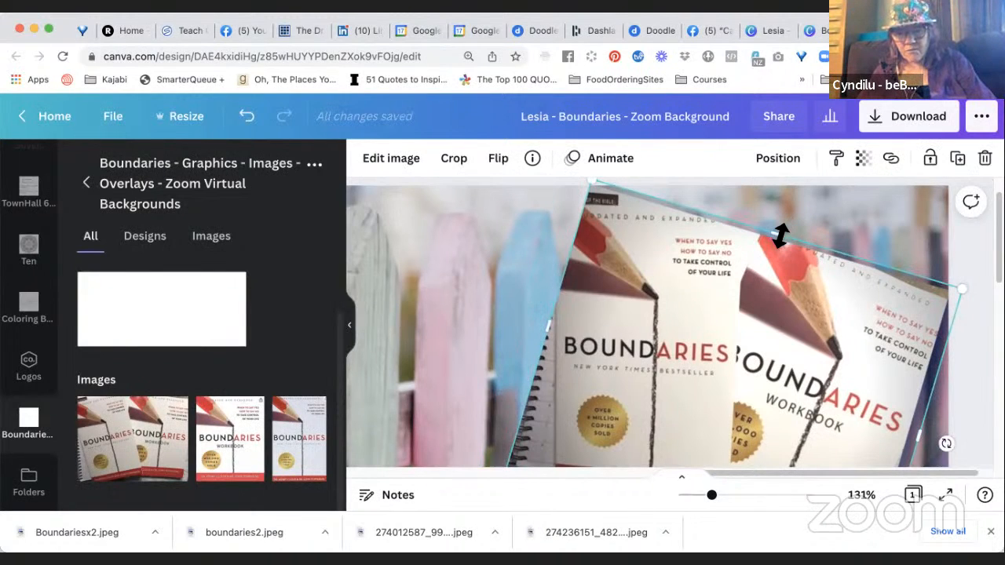
drag(779, 235, 782, 239)
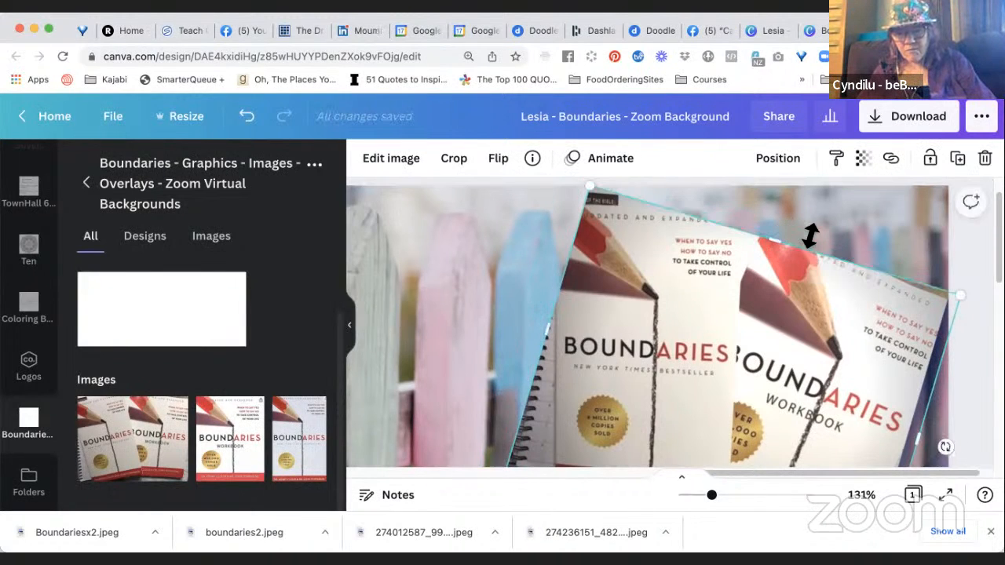
click(976, 343)
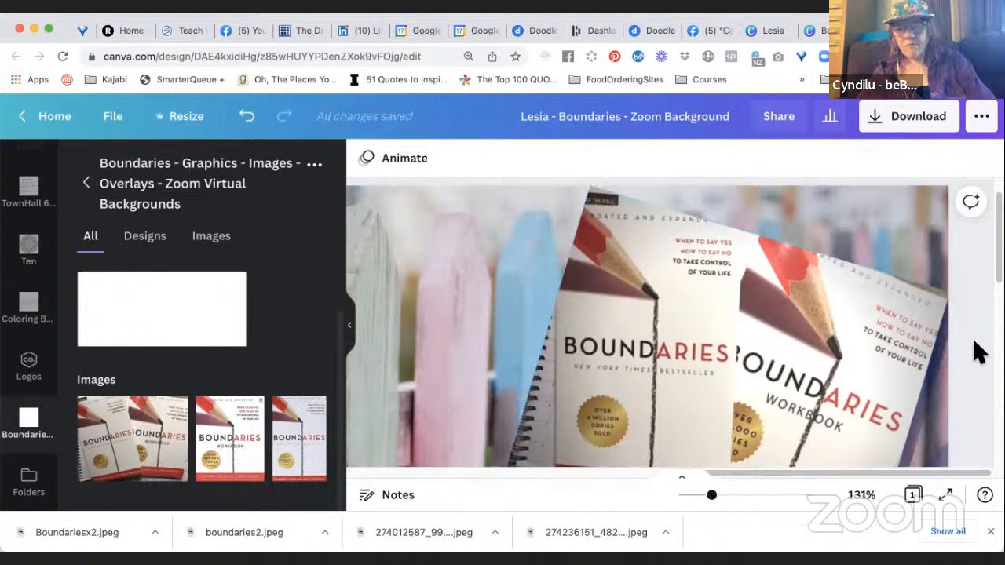
Duplicate the fence background page to make a second version and return to page 1.
drag(709, 501, 687, 504)
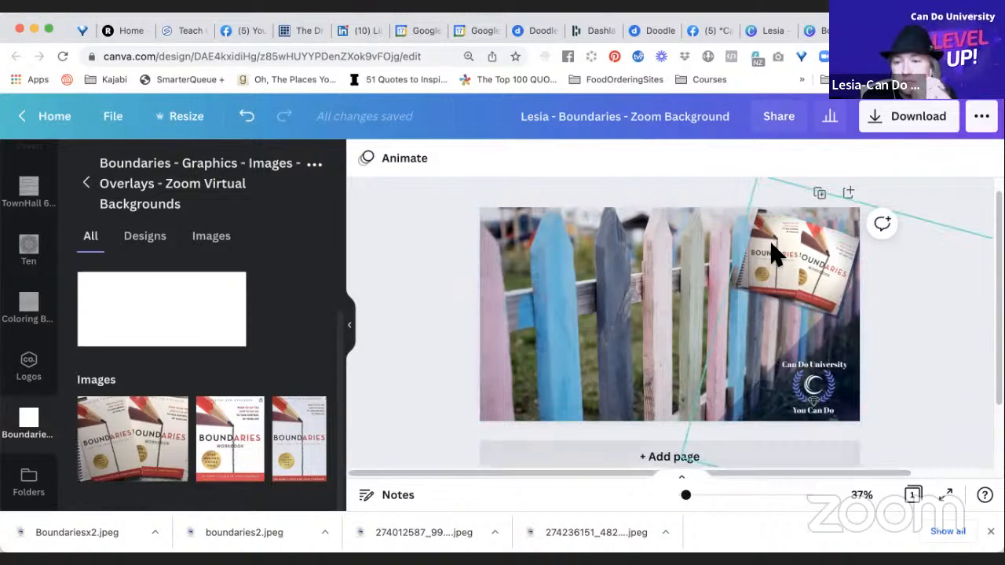
click(820, 194)
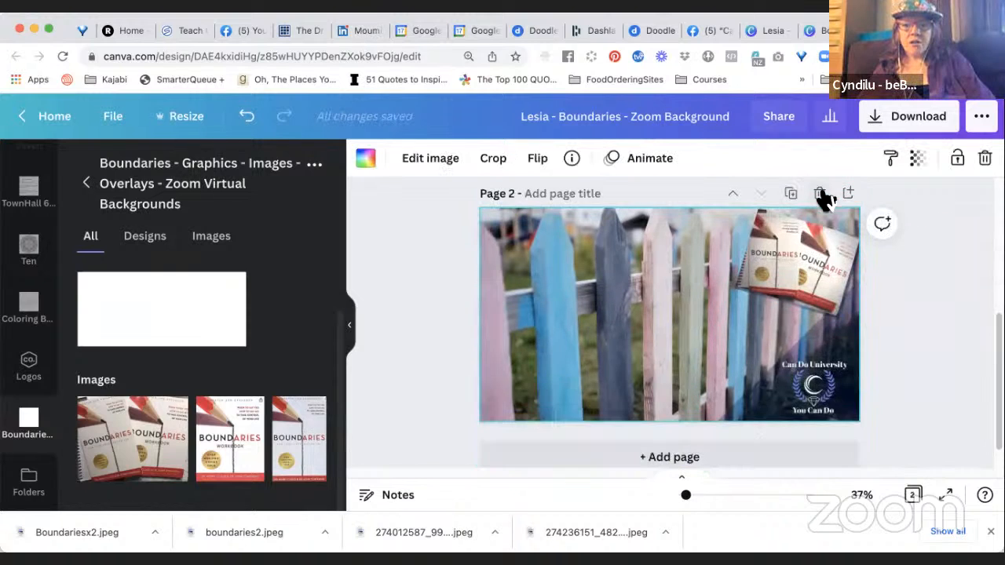
scroll(672, 325, up, 5)
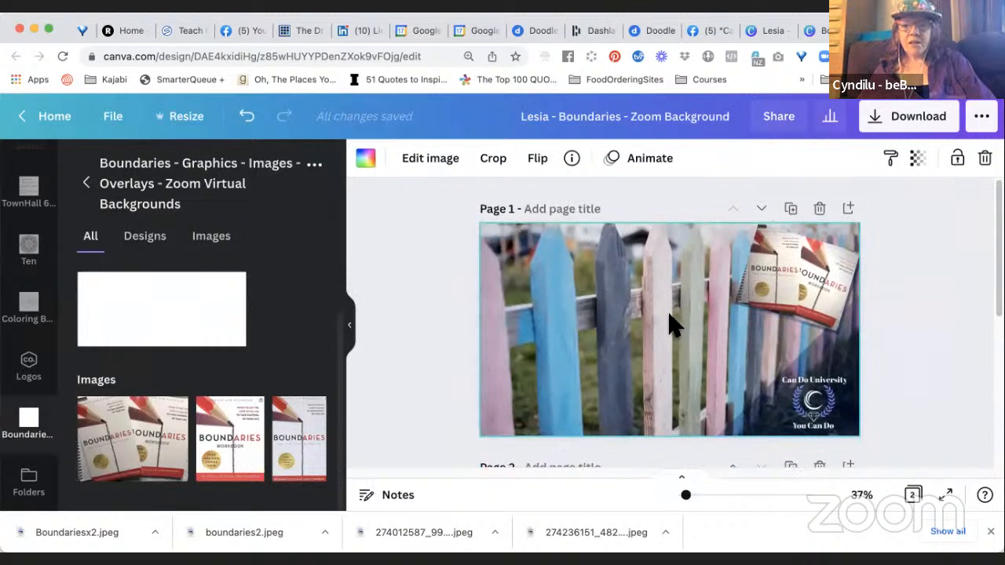
Try deleting the two-book photo from page 1 and undo the deletion.
click(791, 302)
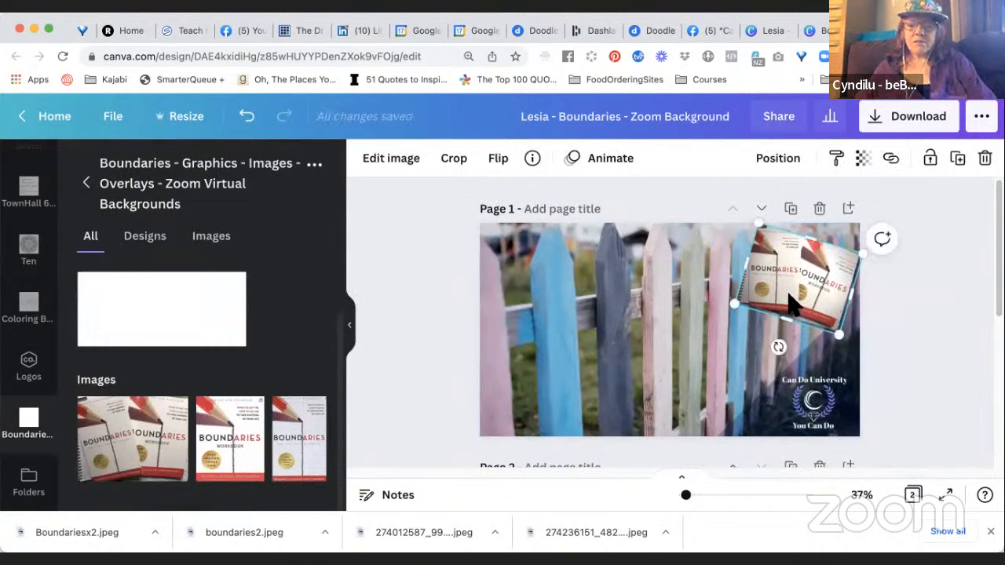
key(Delete)
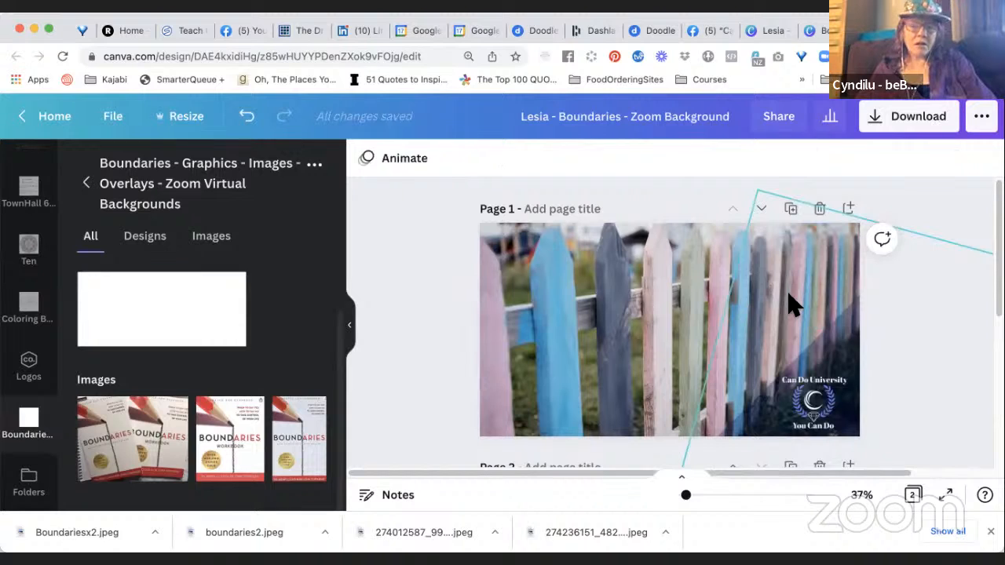
key(super+z)
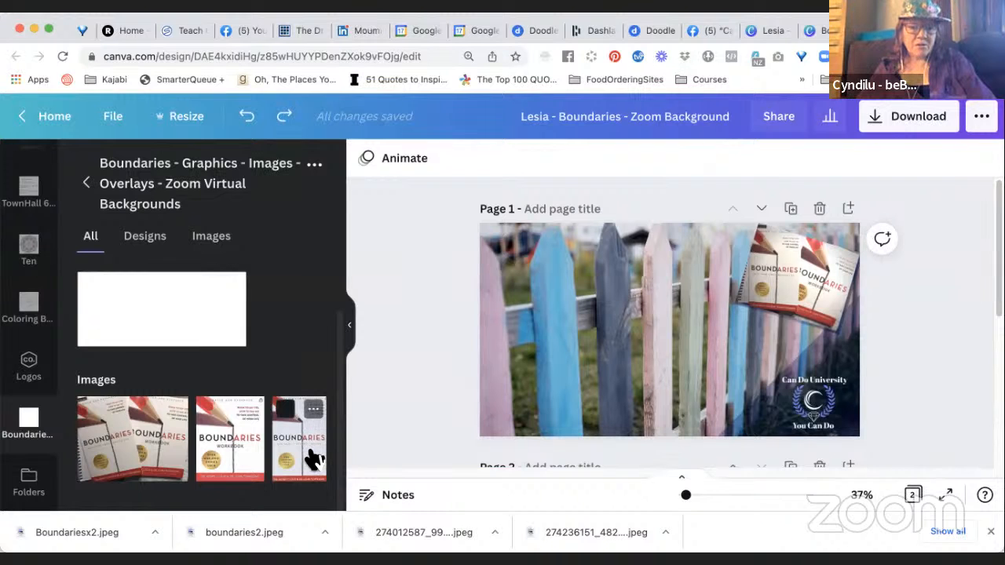
Replace page 1's two-book photo with the single Boundaries book image and adjust its crop to show the whole cover.
drag(633, 333, 740, 260)
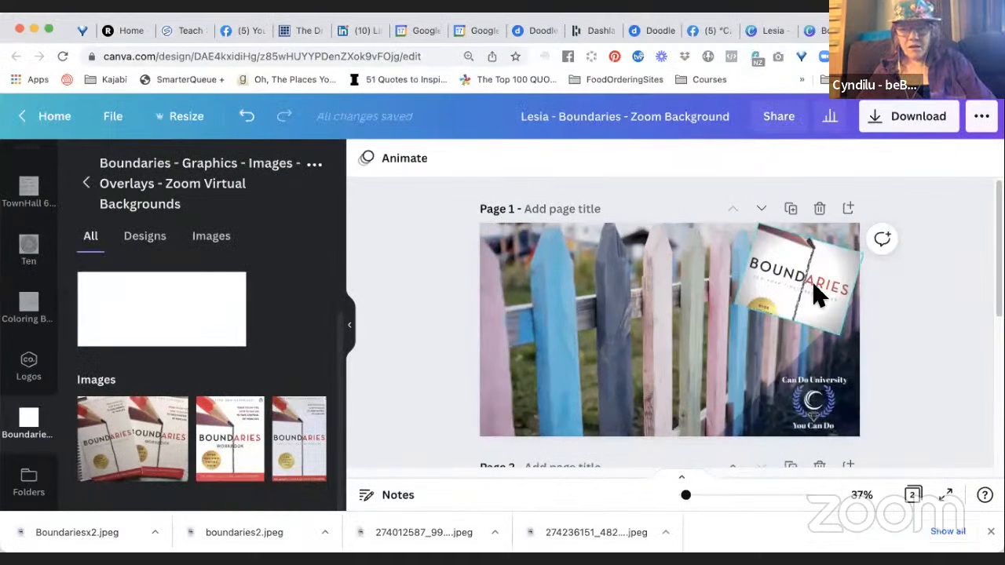
double_click(816, 289)
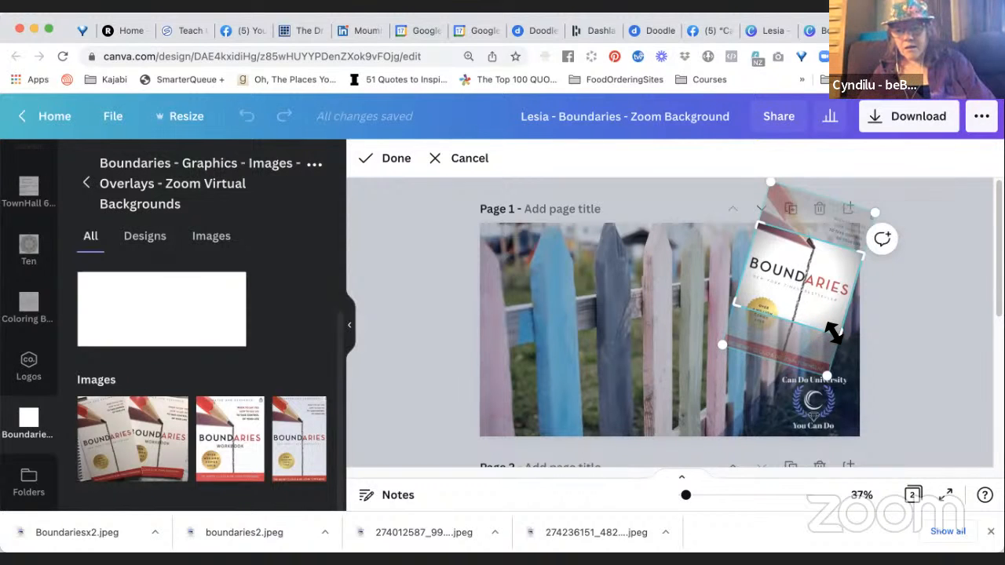
drag(825, 344, 831, 387)
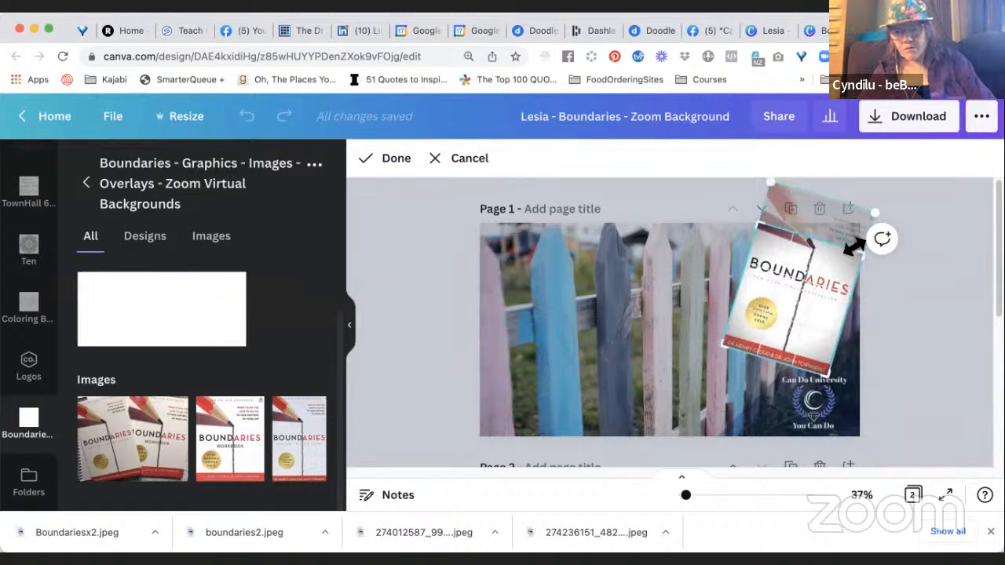
drag(864, 230, 885, 205)
drag(772, 182, 787, 234)
click(900, 339)
click(923, 329)
Shrink the single Boundaries book image on page 1 and place it in the fence photo's upper-right corner above the logo.
drag(822, 318, 819, 312)
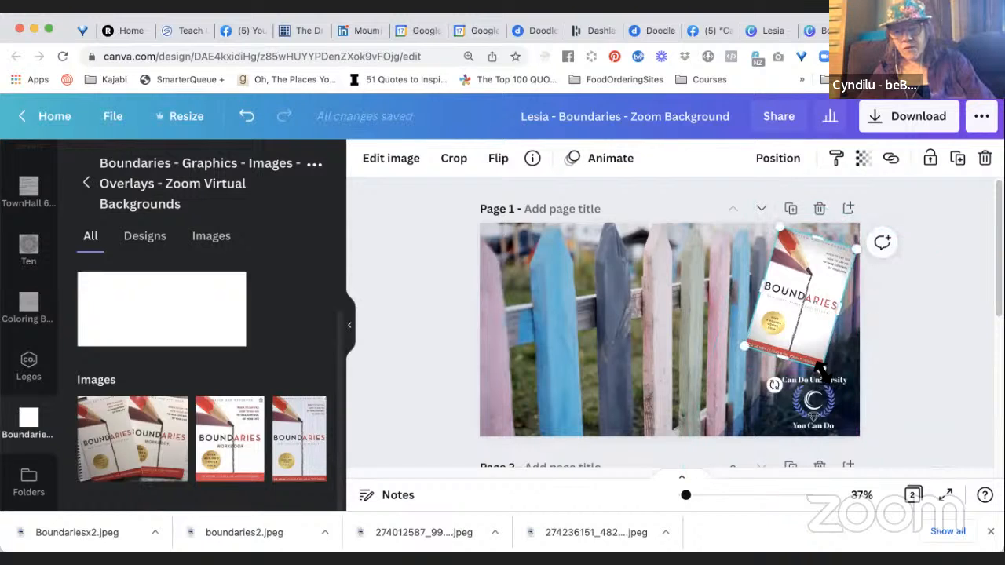
drag(821, 340, 806, 299)
click(907, 331)
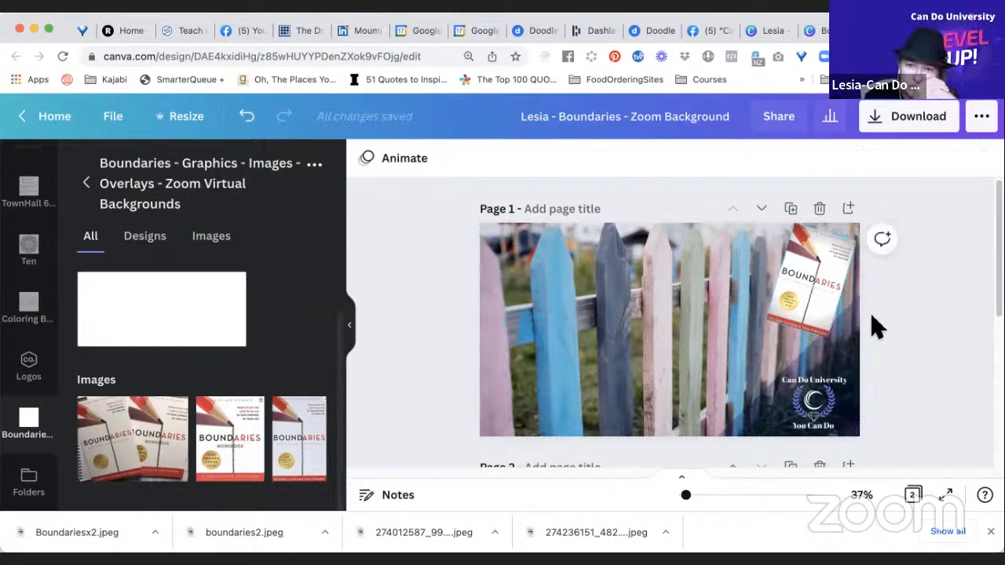
Look through the image editing effects and adjustments available for the single Boundaries book image.
click(833, 302)
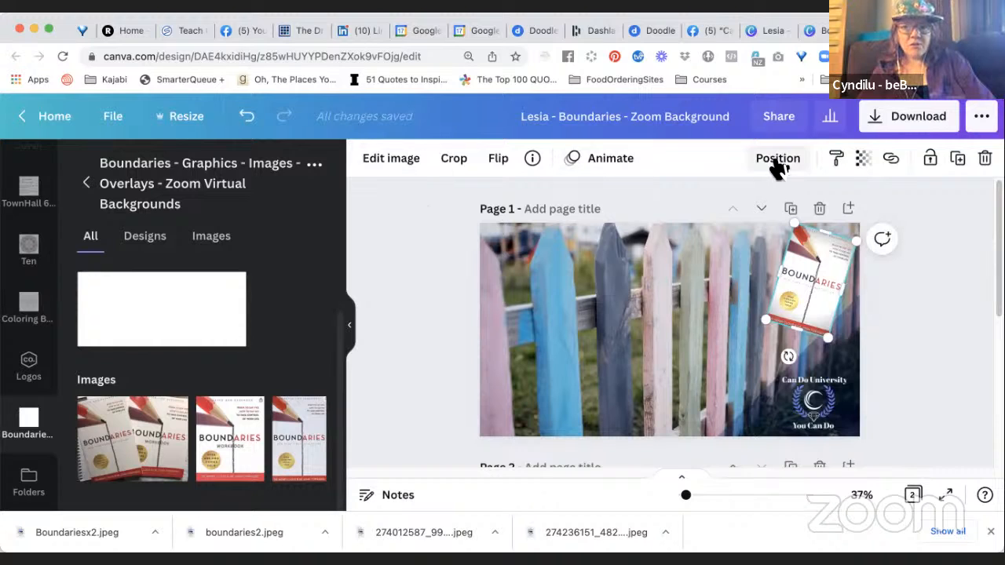
click(404, 168)
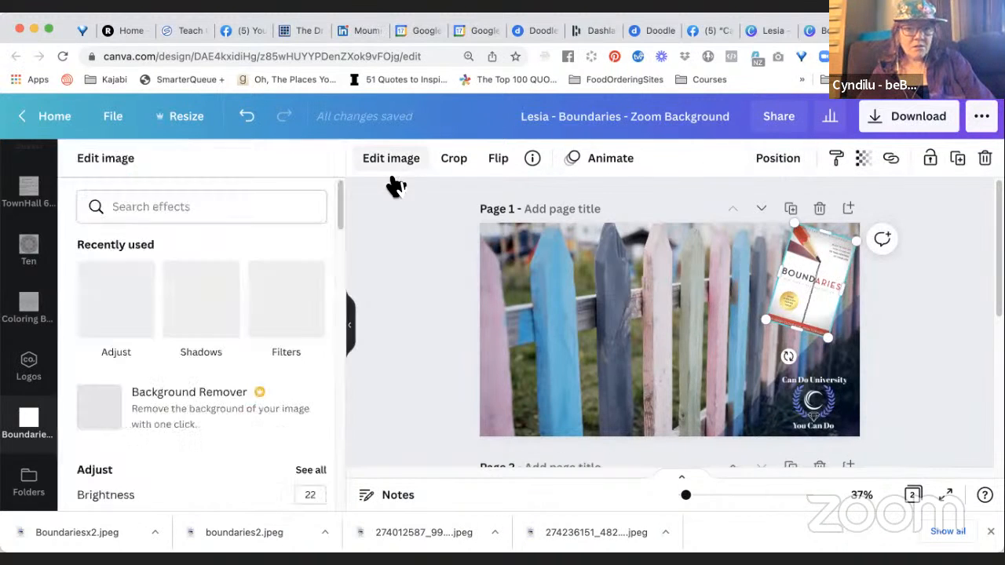
scroll(202, 399, down, 5)
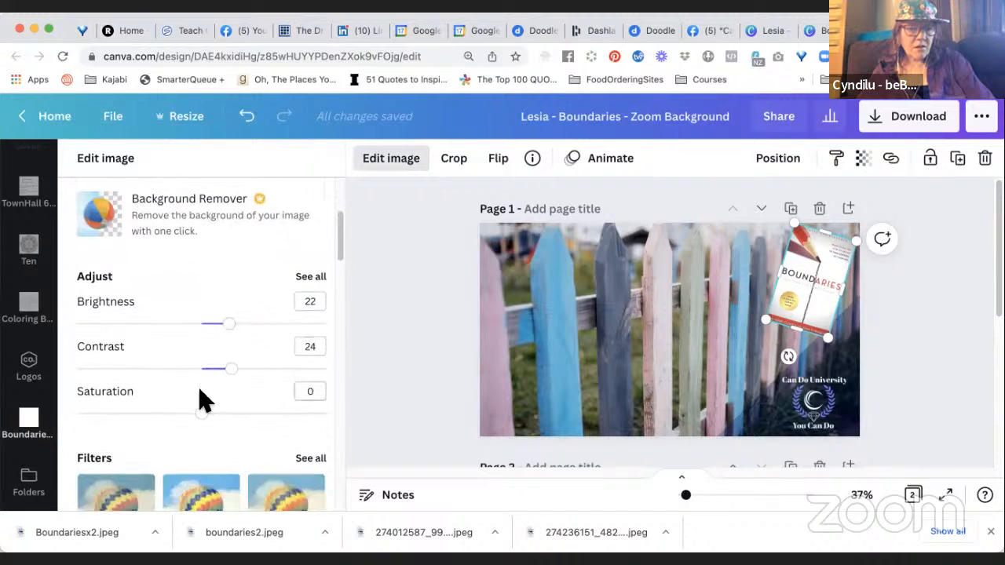
scroll(201, 400, down, 8)
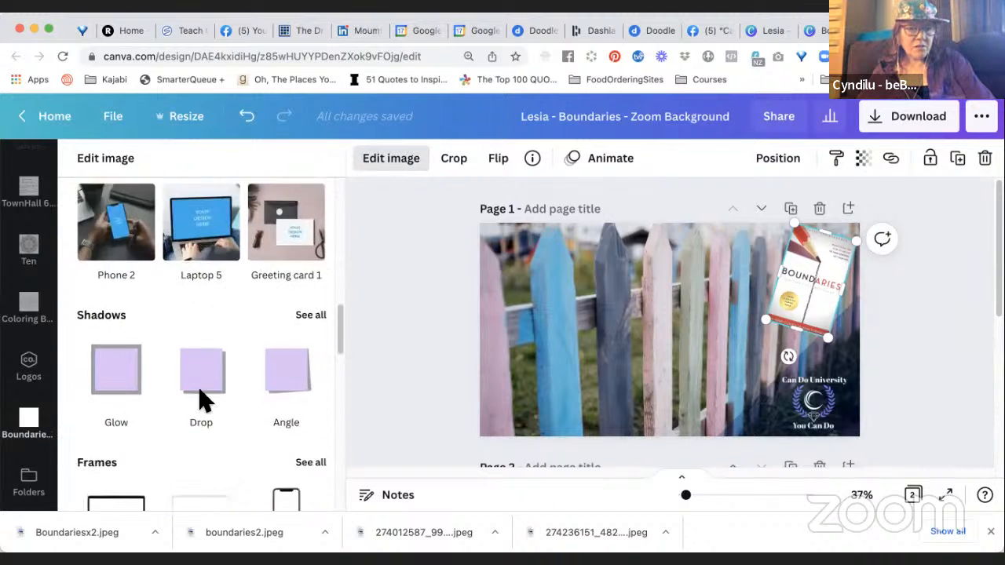
scroll(202, 403, down, 10)
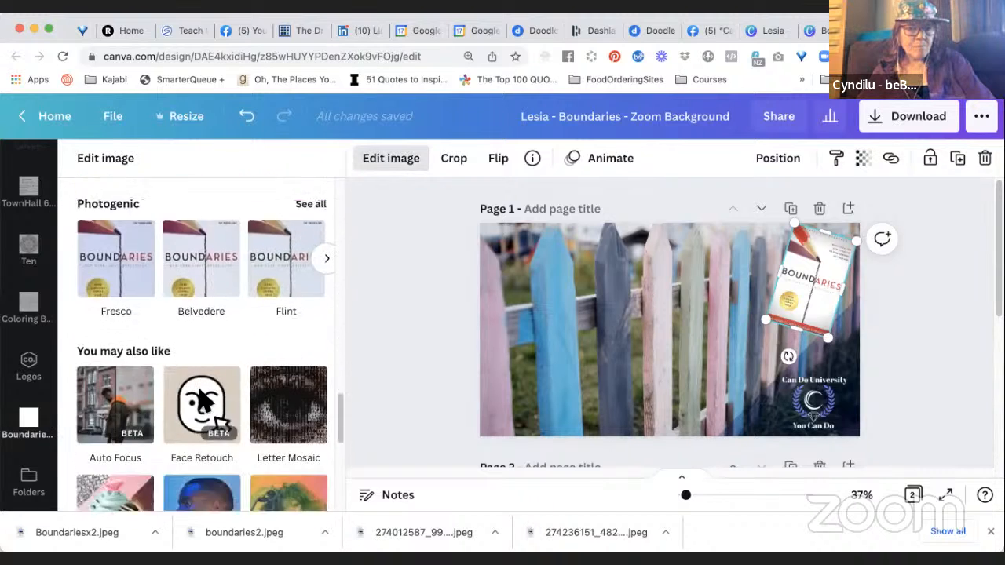
scroll(202, 403, down, 5)
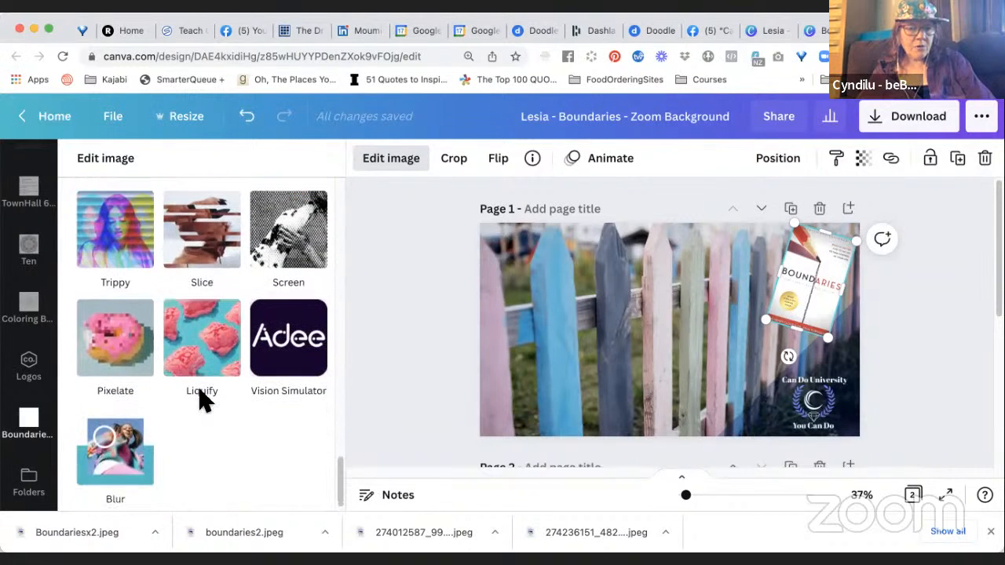
scroll(203, 402, up, 12)
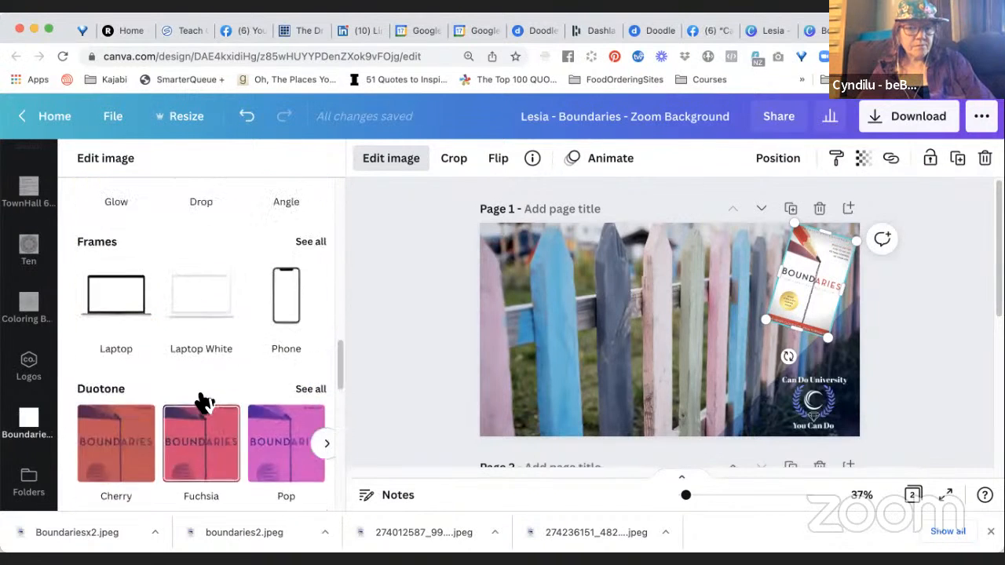
scroll(205, 403, up, 4)
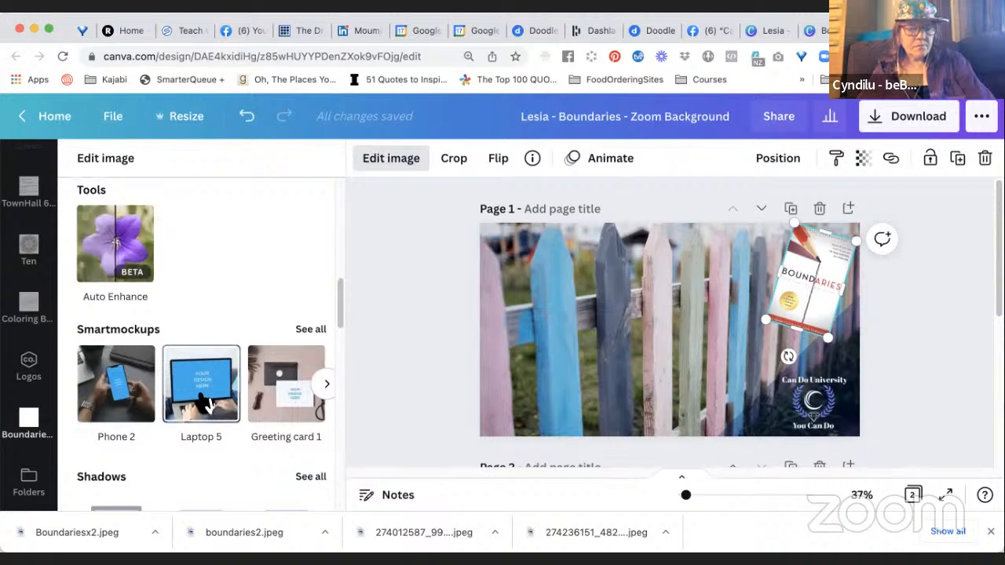
scroll(202, 403, up, 5)
scroll(203, 402, up, 4)
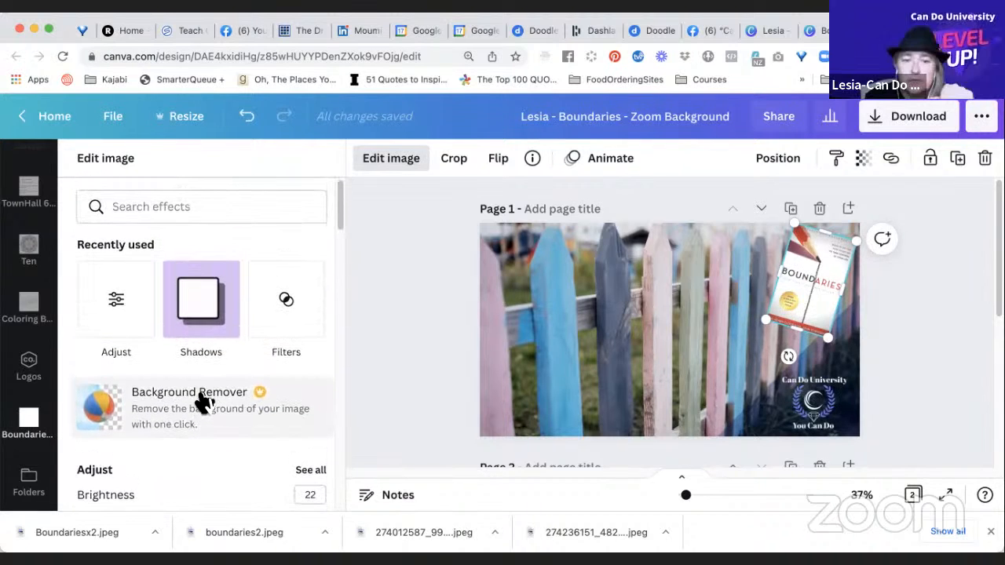
scroll(202, 402, down, 3)
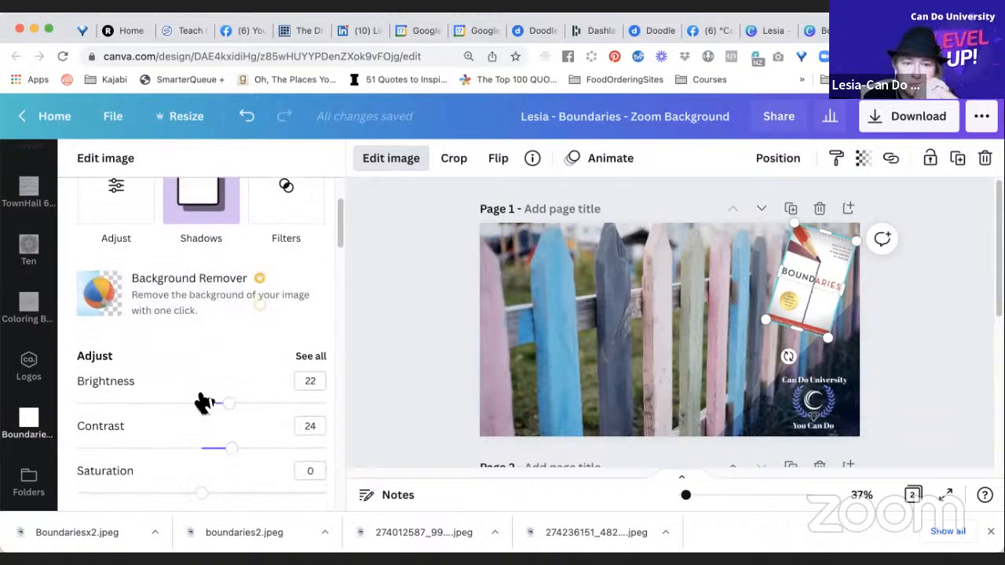
scroll(202, 401, down, 5)
scroll(201, 401, up, 2)
scroll(201, 389, up, 1)
Set the single Boundaries book image's Vignette to 0.
click(314, 249)
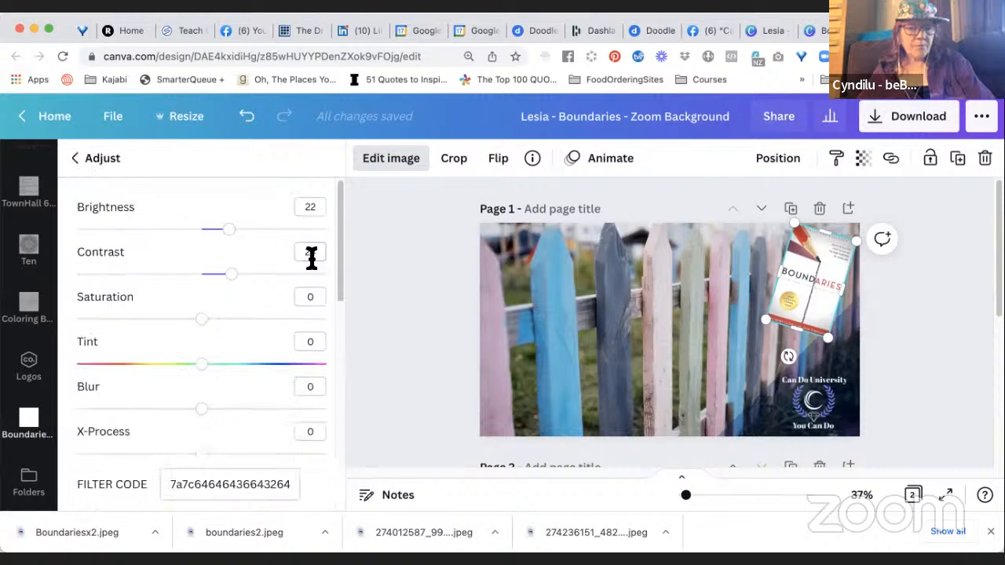
scroll(243, 381, down, 4)
scroll(243, 381, down, 1)
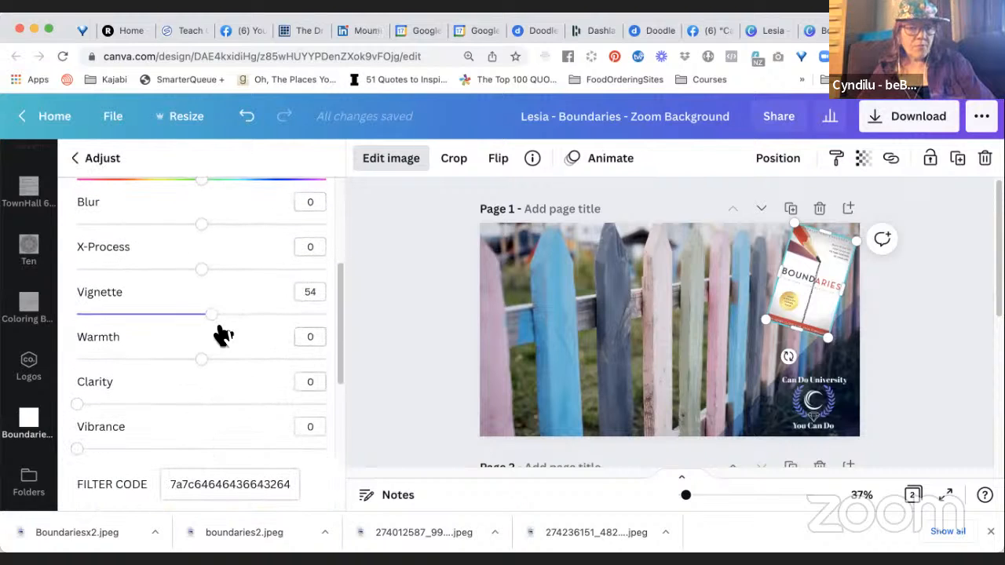
drag(217, 324, 52, 324)
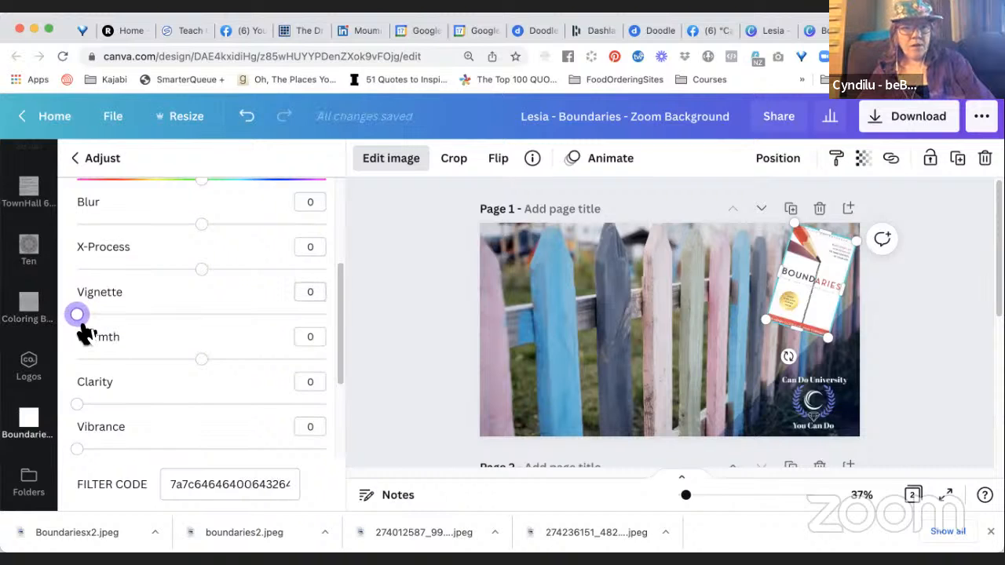
Lower the single Boundaries book image's brightness to 11.
scroll(84, 334, up, 1)
scroll(83, 329, up, 5)
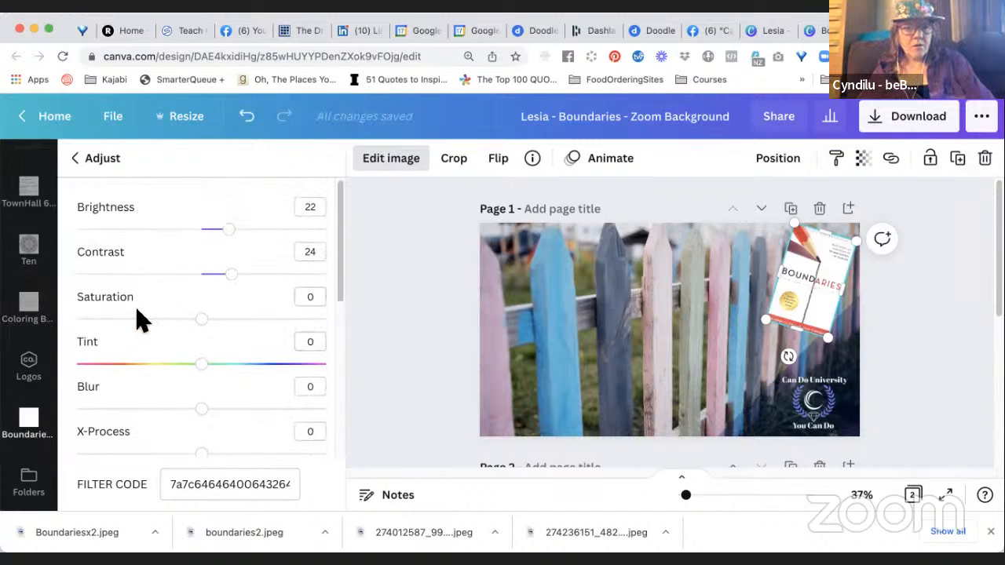
mouse_move(228, 238)
mouse_down()
mouse_move(207, 239)
mouse_move(218, 239)
mouse_up()
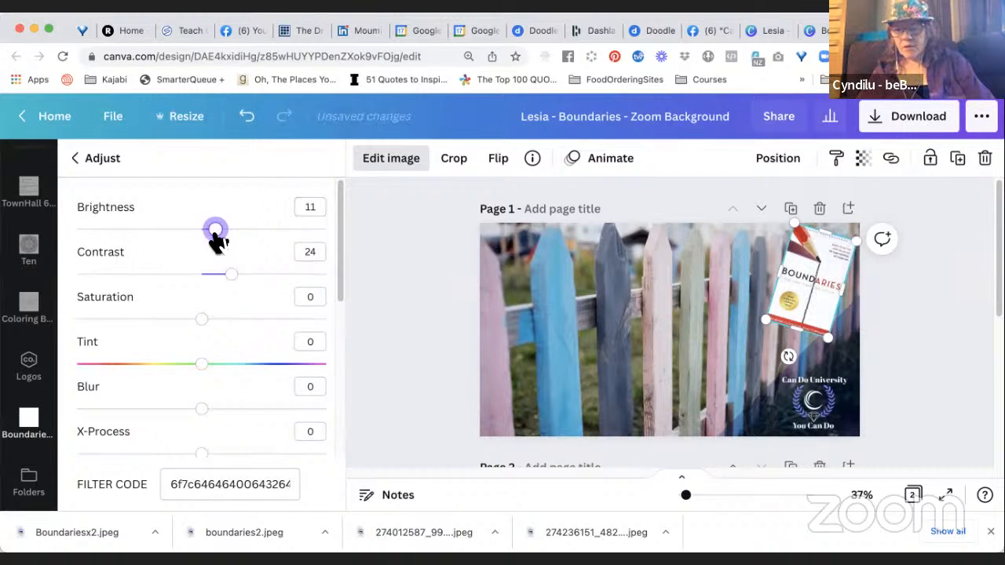
click(415, 310)
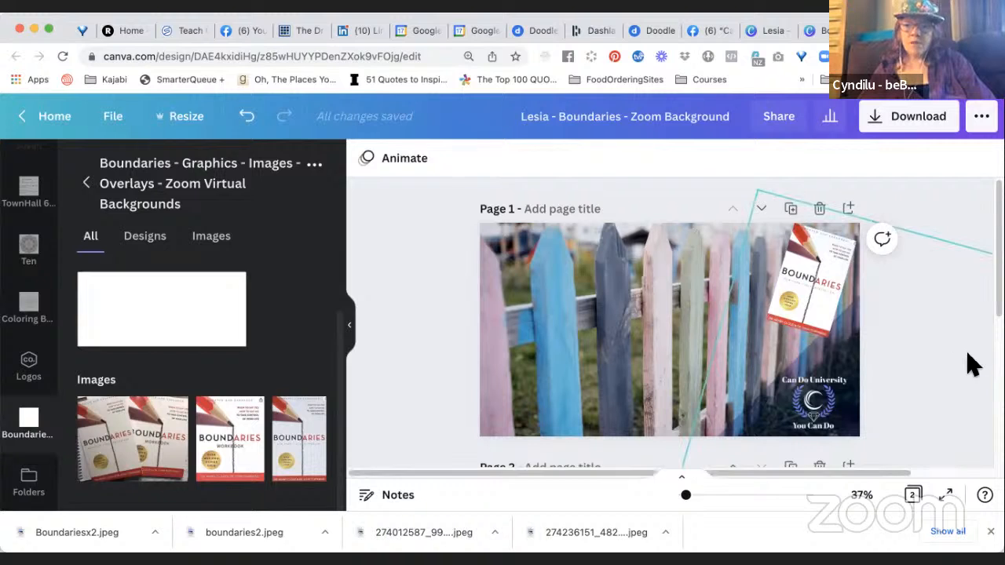
scroll(972, 363, down, 1)
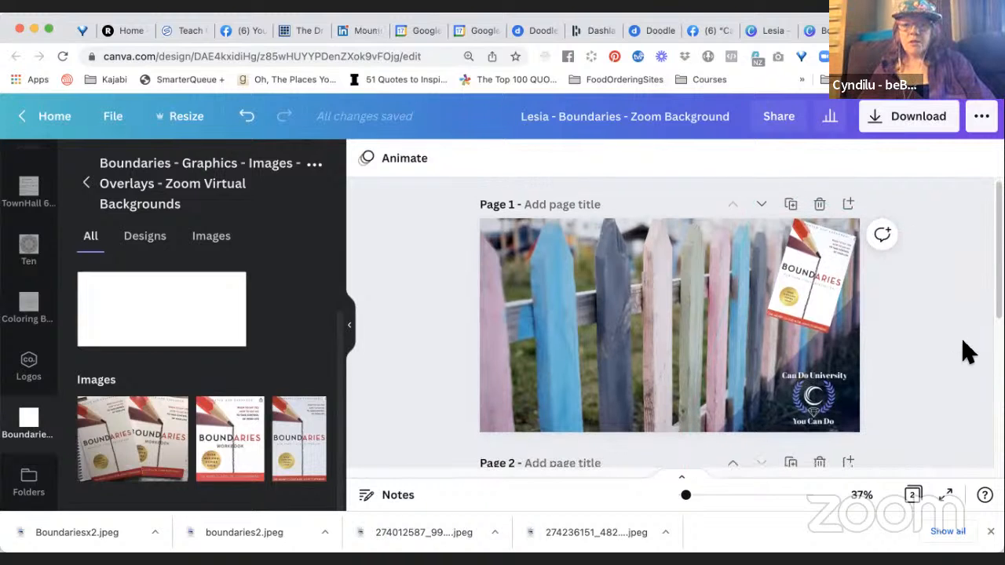
scroll(968, 353, down, 5)
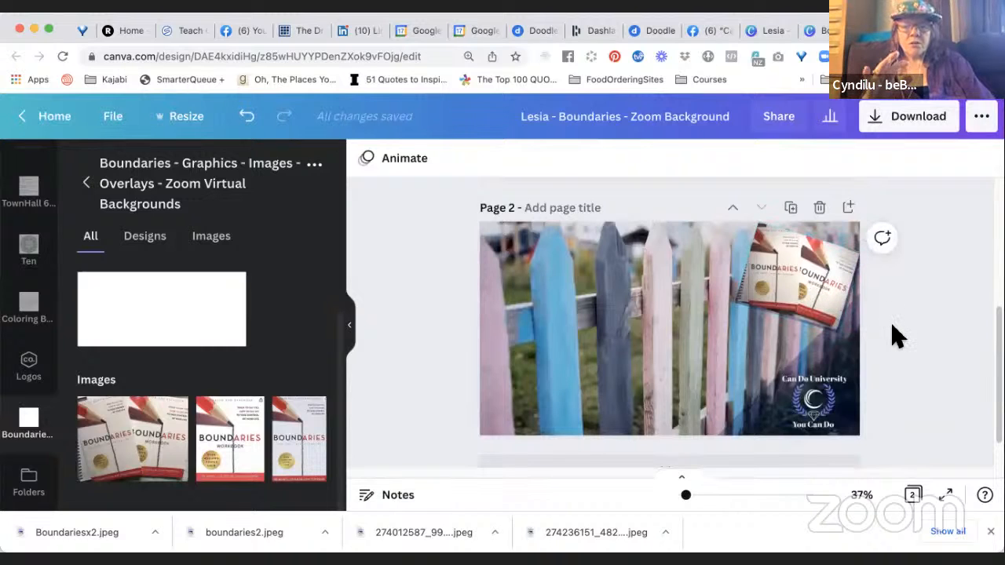
scroll(897, 336, up, 5)
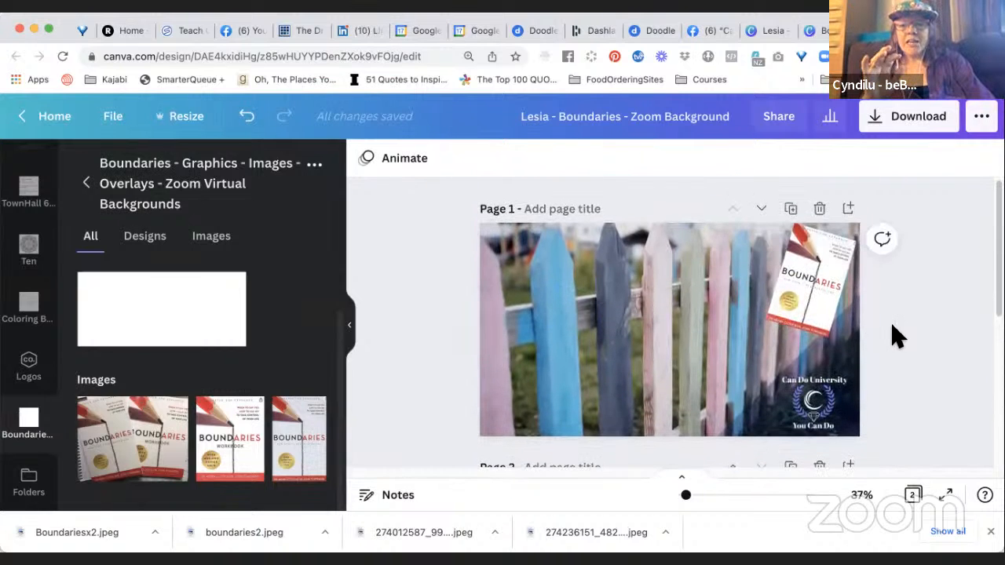
scroll(897, 336, down, 1)
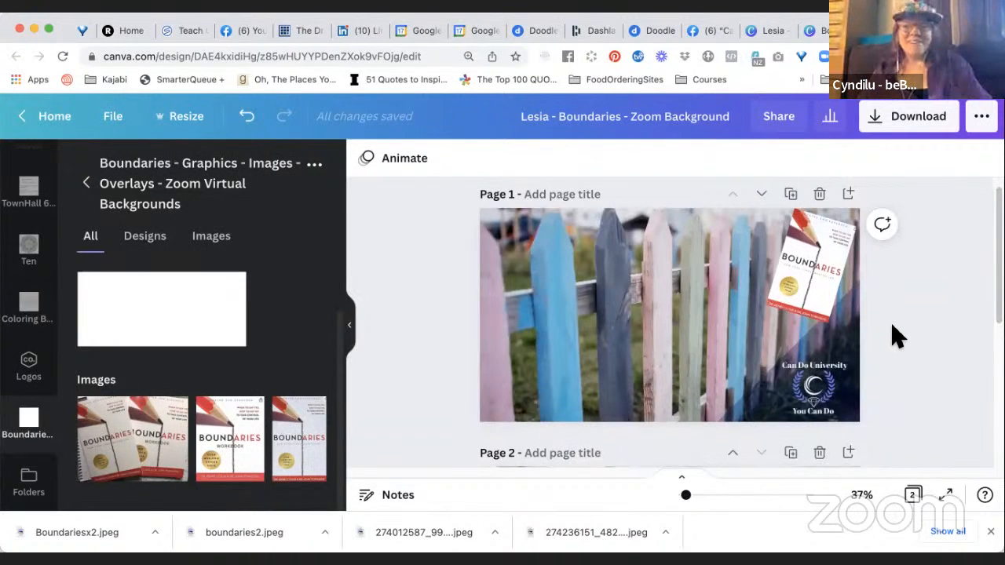
scroll(898, 337, down, 1)
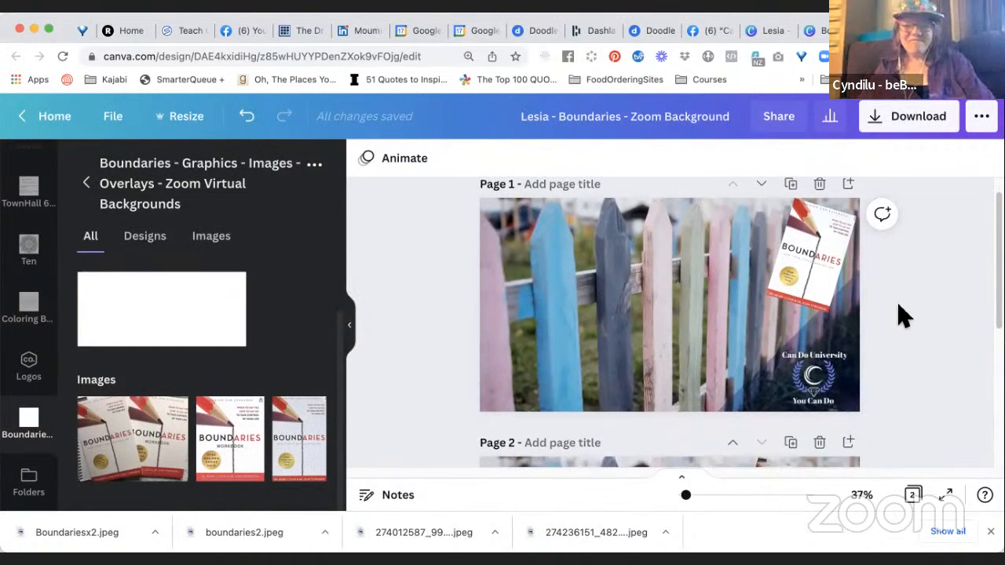
Look at the download options for the Zoom background design and close them without downloading.
scroll(901, 314, up, 1)
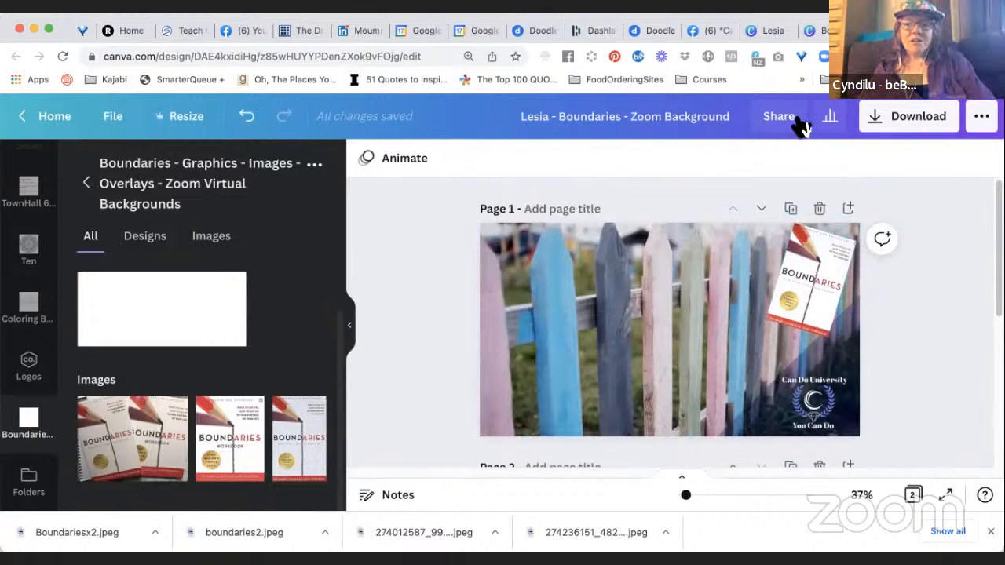
click(871, 120)
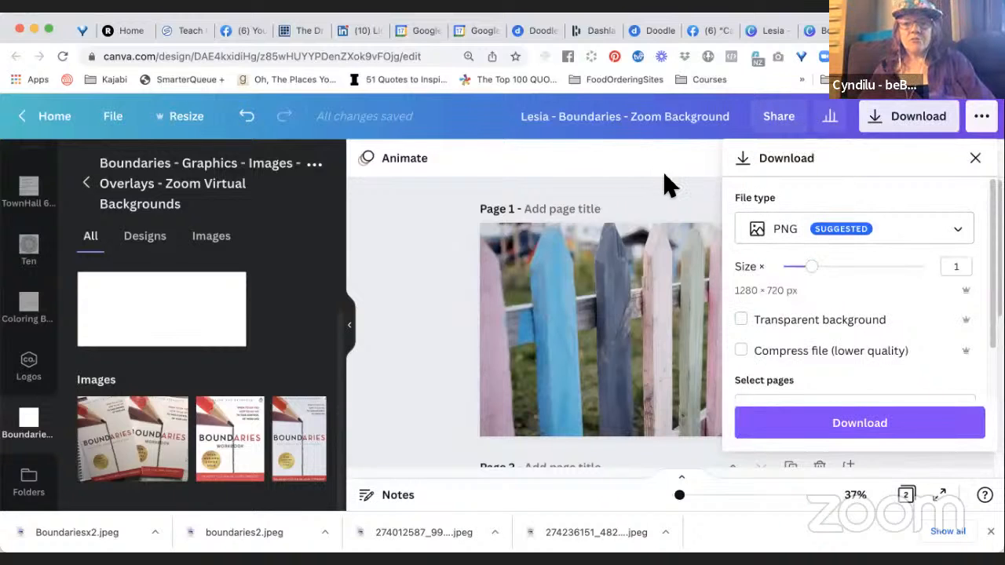
click(681, 198)
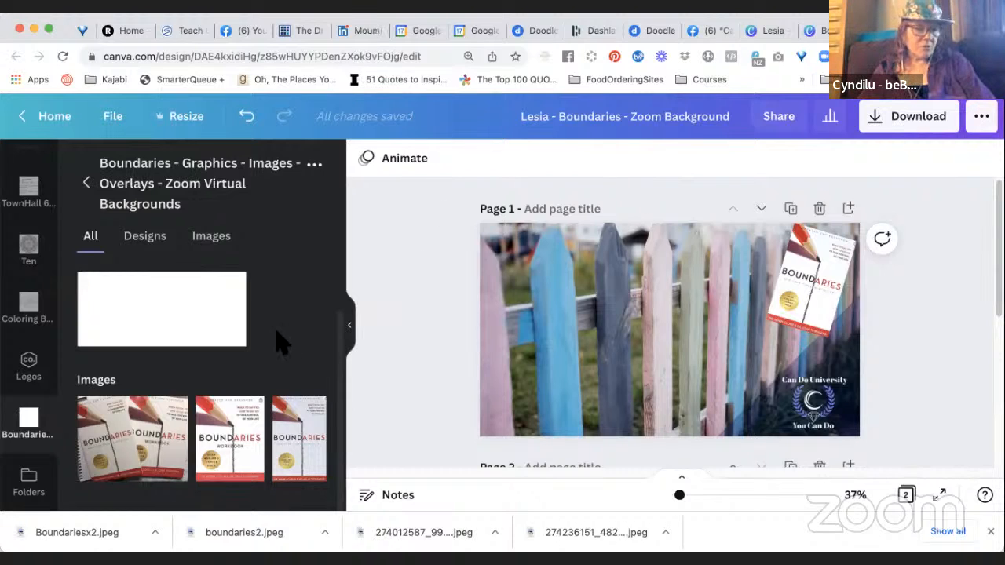
Check the designs and the images stored in the Boundaries folder, and return to its full listing.
click(156, 248)
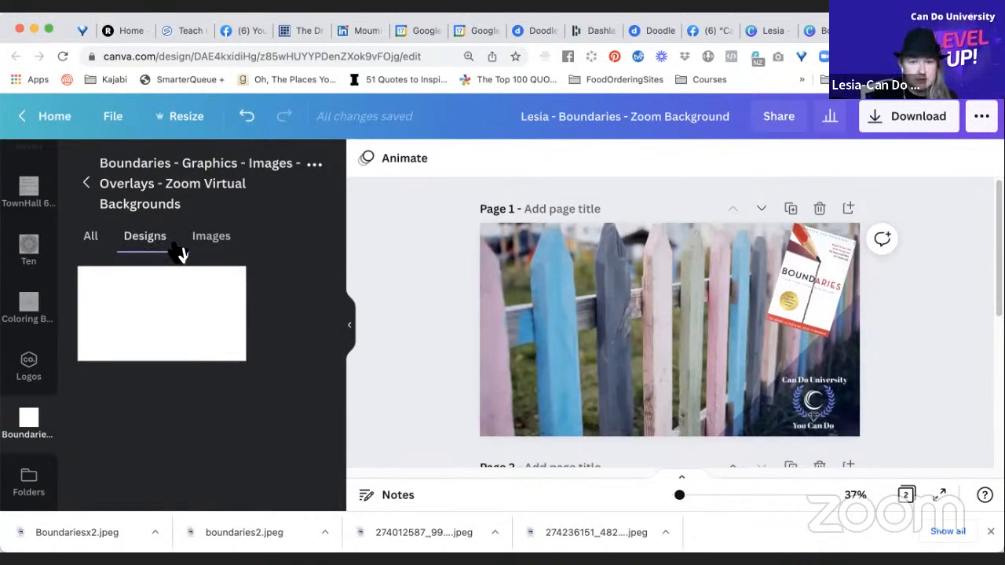
click(218, 247)
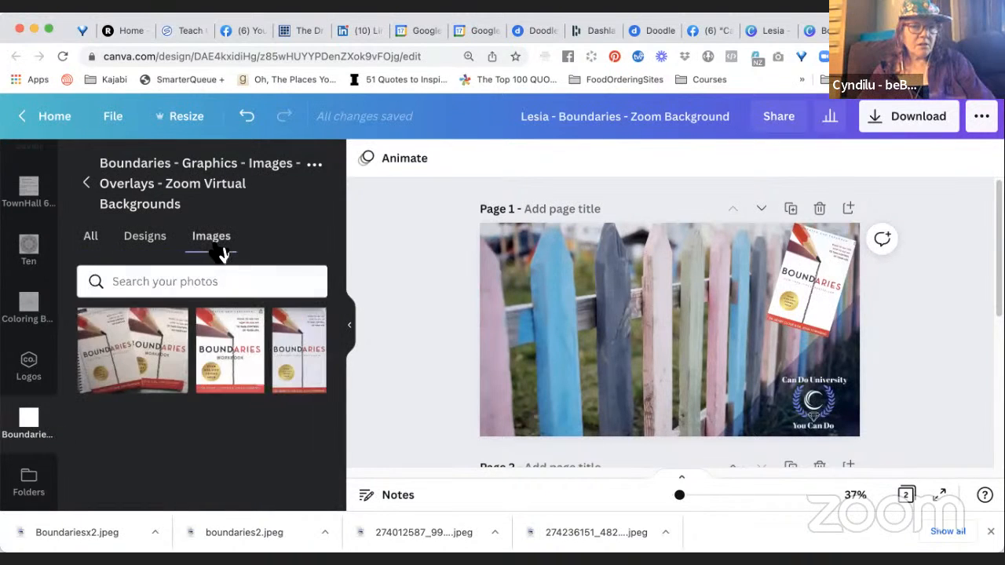
click(92, 240)
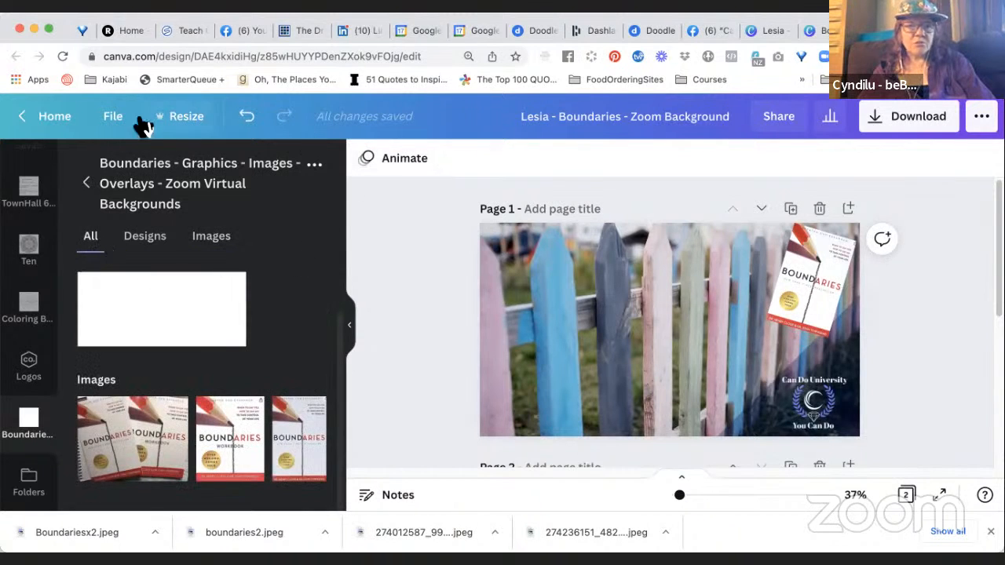
Save the Boundaries Zoom background design.
click(112, 119)
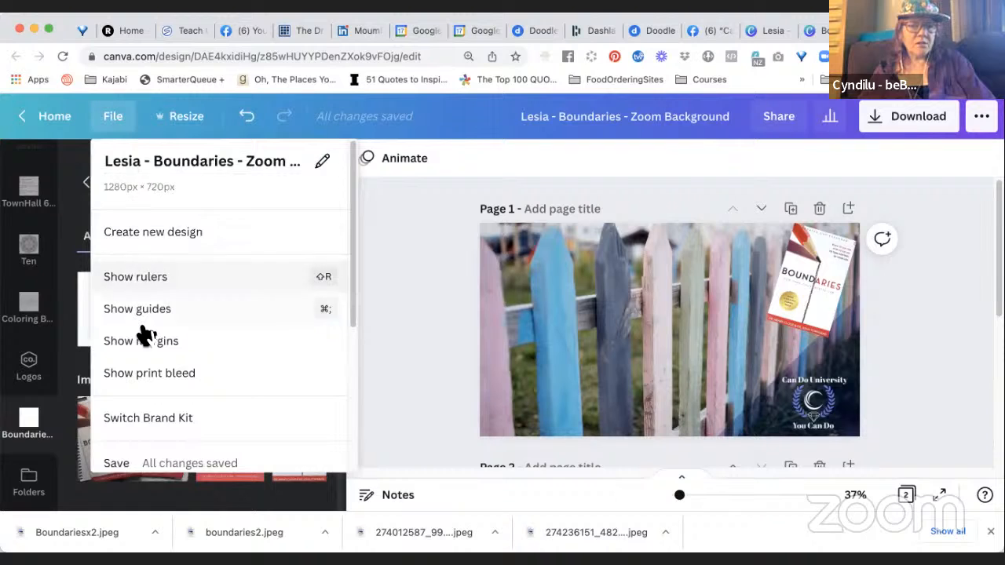
scroll(149, 344, down, 3)
scroll(149, 343, down, 2)
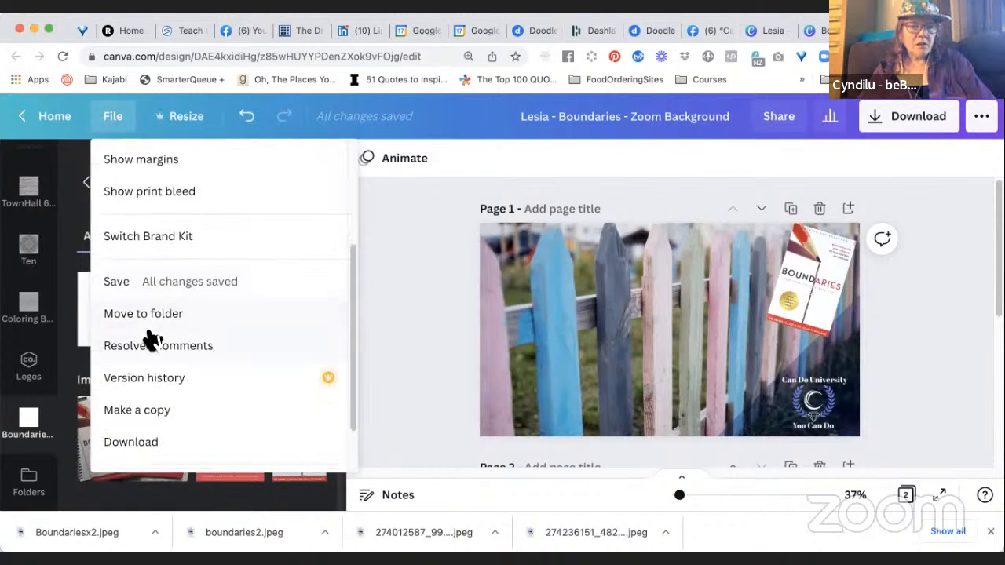
click(155, 292)
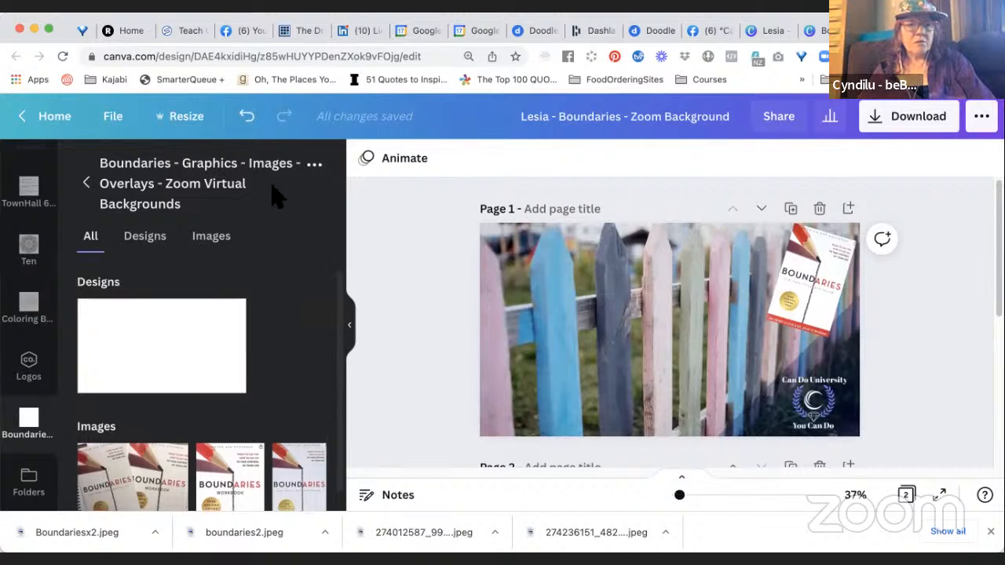
Return to the home page, open the Boundaries folder from the newest recent design, and look over its items.
click(55, 119)
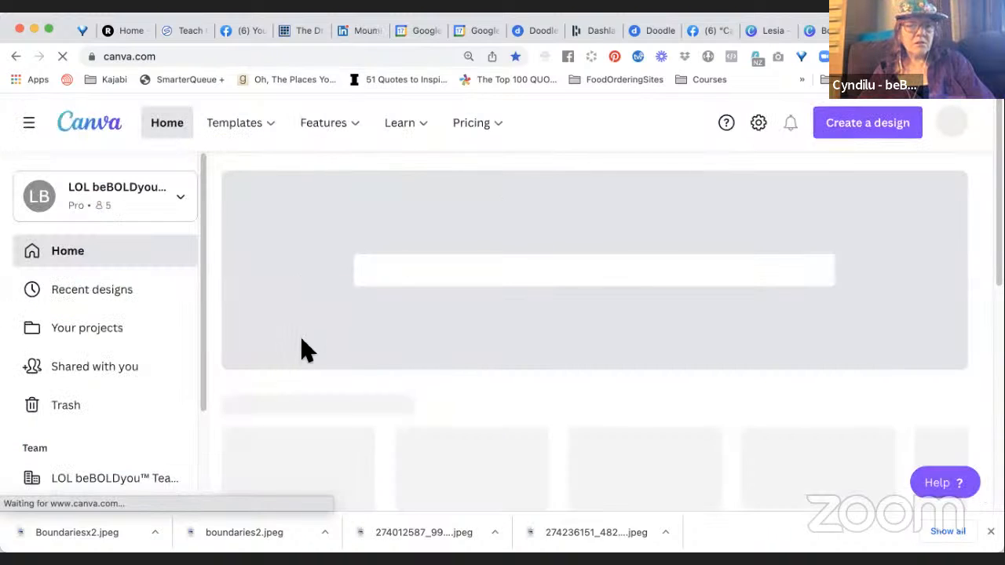
scroll(306, 349, down, 2)
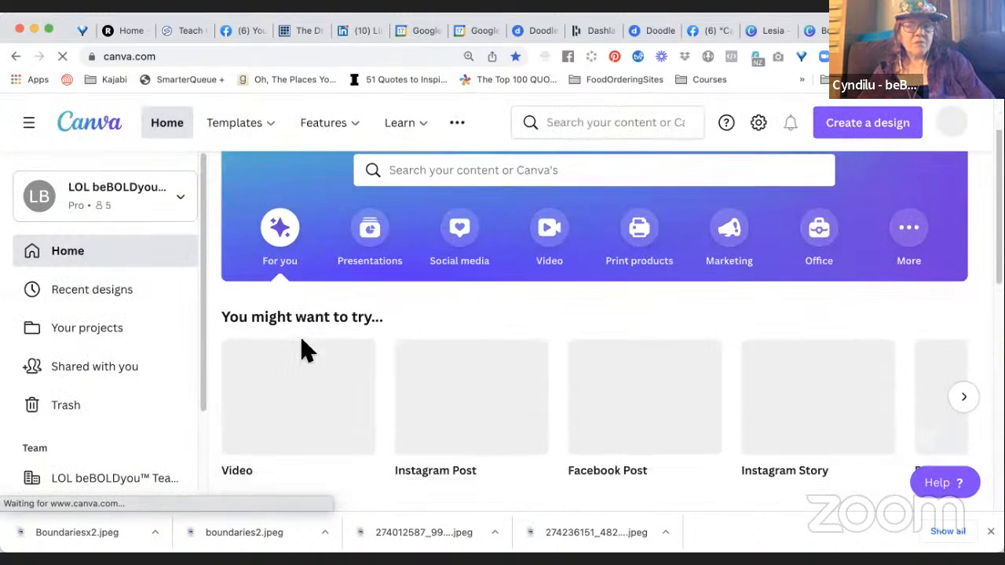
scroll(306, 349, down, 5)
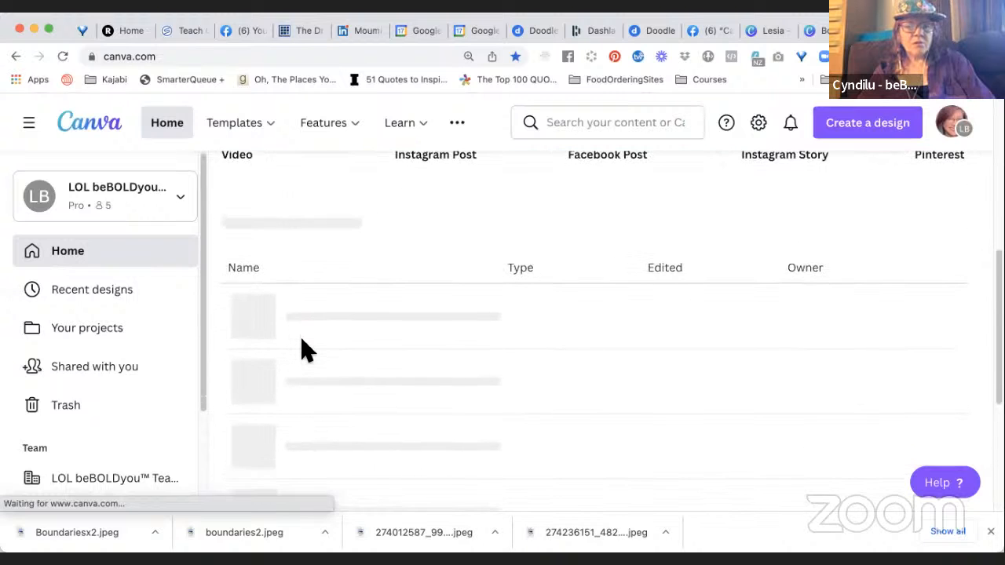
scroll(306, 350, up, 1)
scroll(306, 350, down, 2)
scroll(307, 349, down, 1)
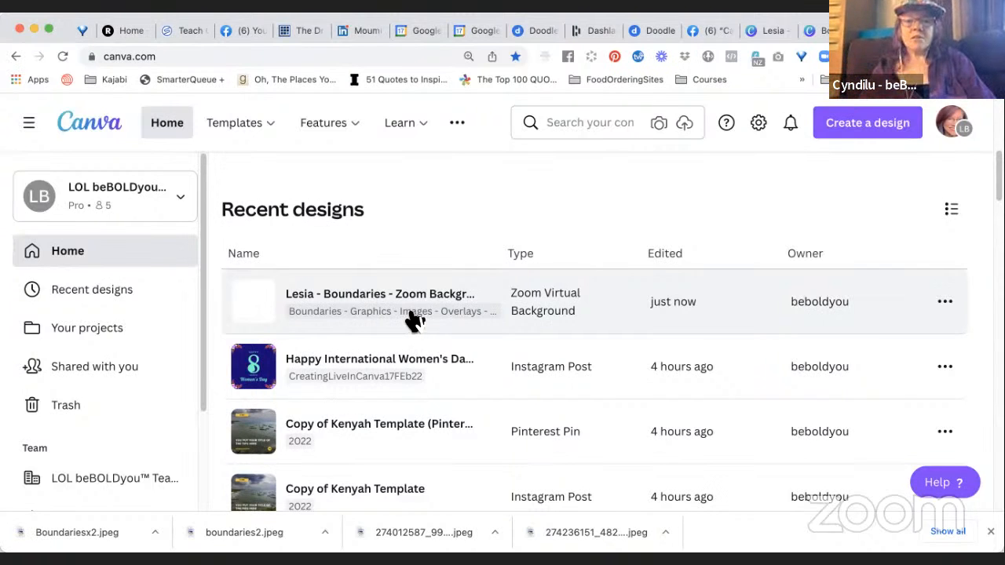
click(435, 320)
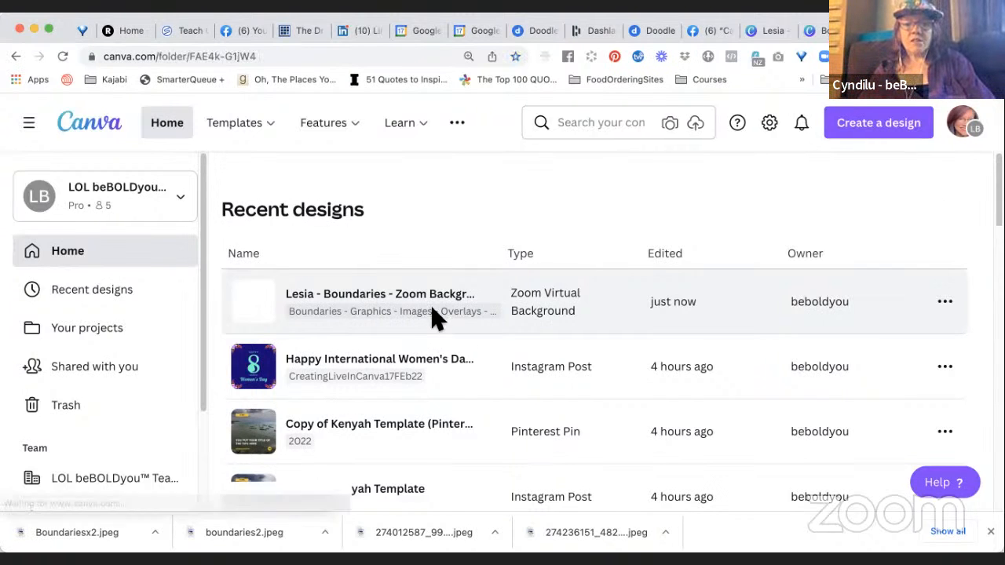
scroll(591, 330, down, 4)
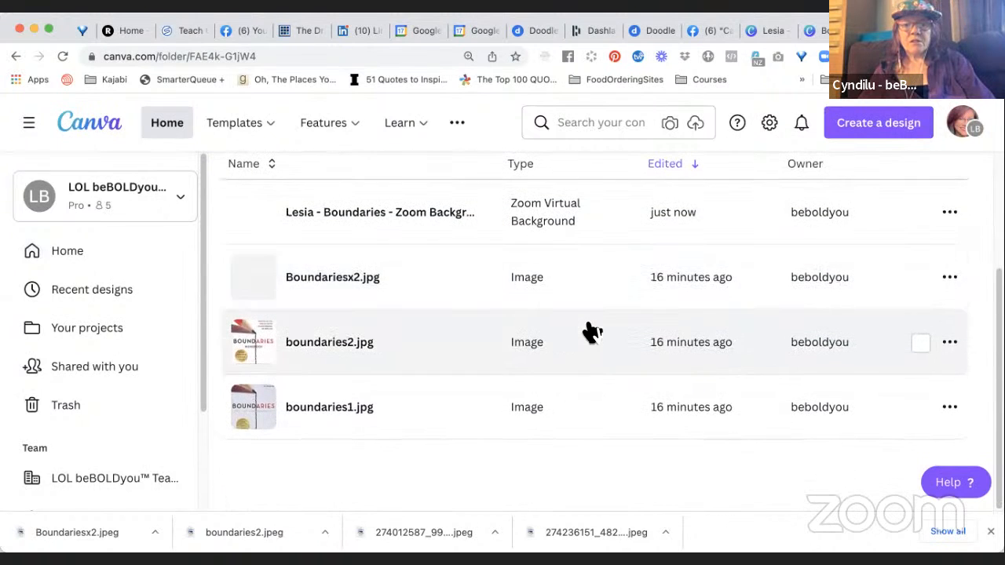
scroll(590, 330, up, 2)
scroll(592, 333, up, 1)
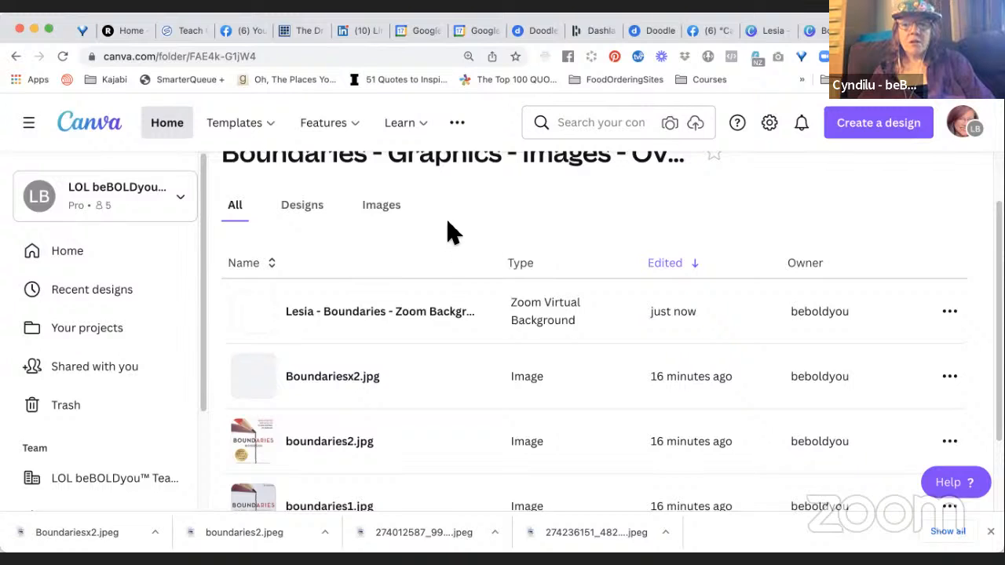
Try selecting Boundariesx2.jpg and the Zoom background design in the folder, and clear the selection.
click(950, 378)
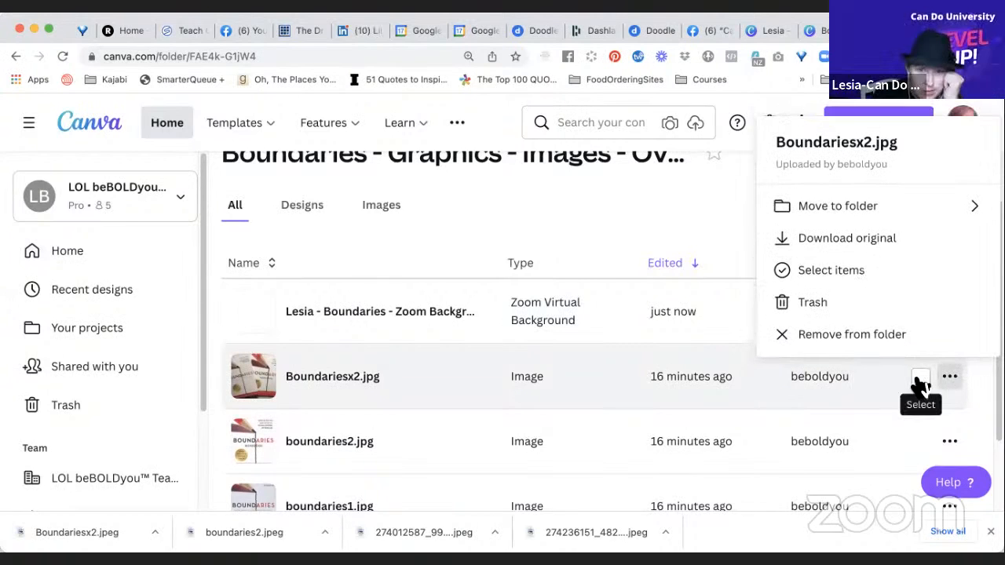
click(919, 382)
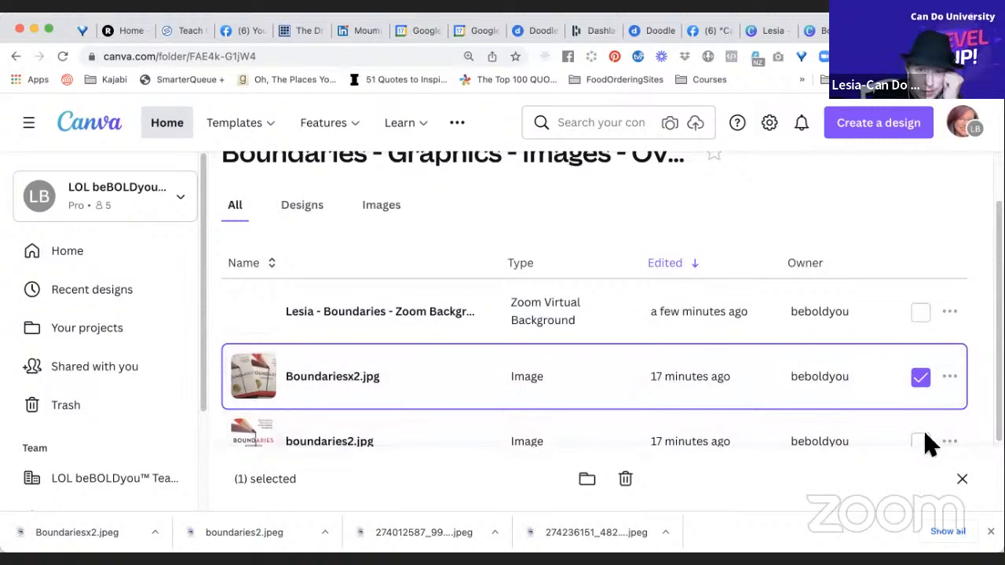
click(924, 318)
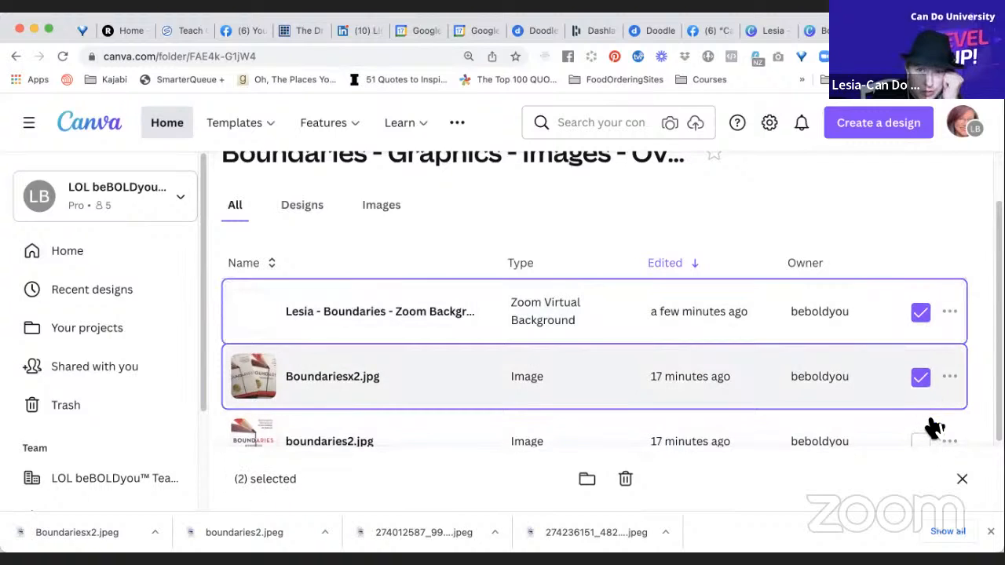
scroll(931, 426, down, 1)
scroll(934, 428, up, 2)
scroll(935, 428, up, 1)
click(920, 375)
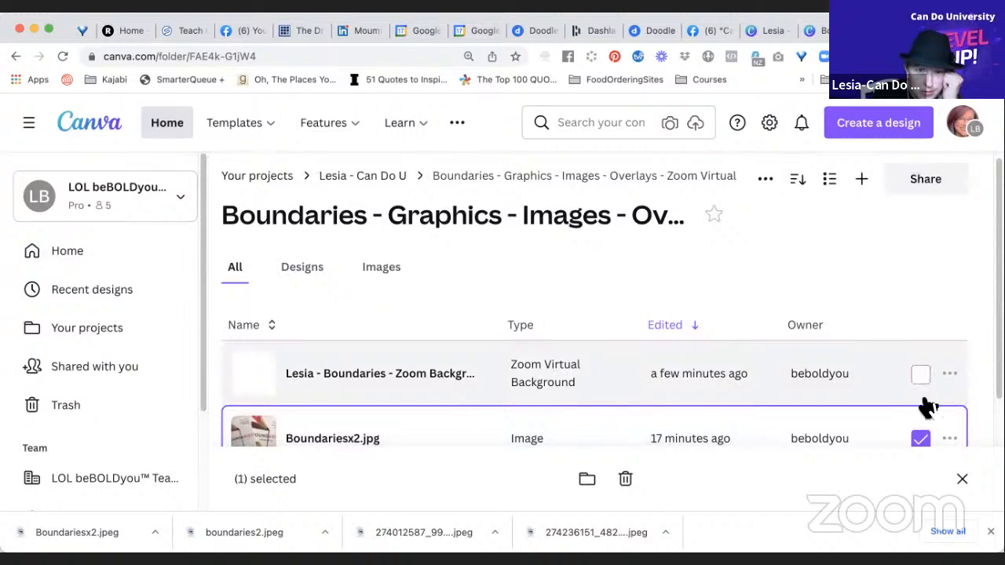
click(920, 442)
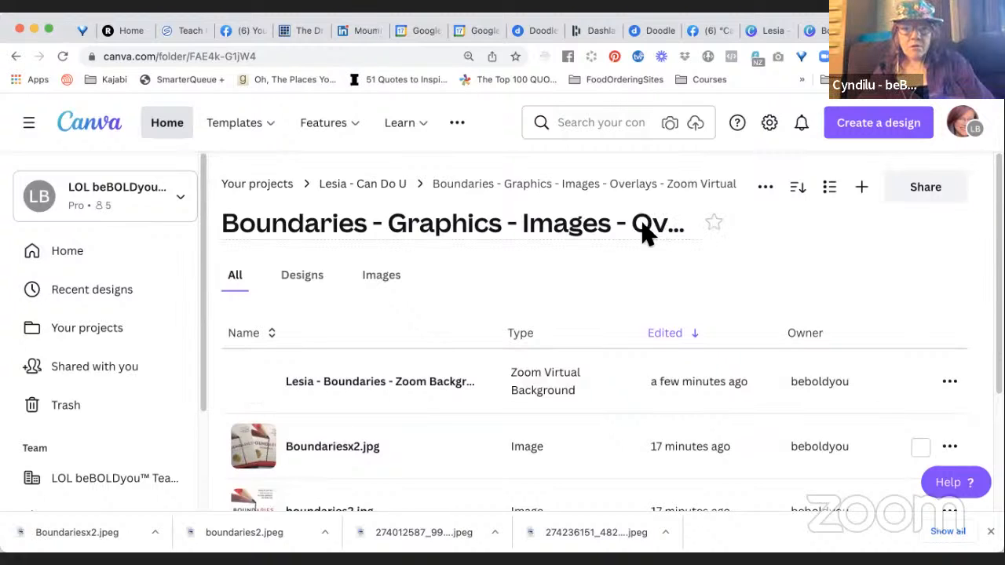
Go up from the Boundaries folder to its parent Can Do U folder.
click(498, 234)
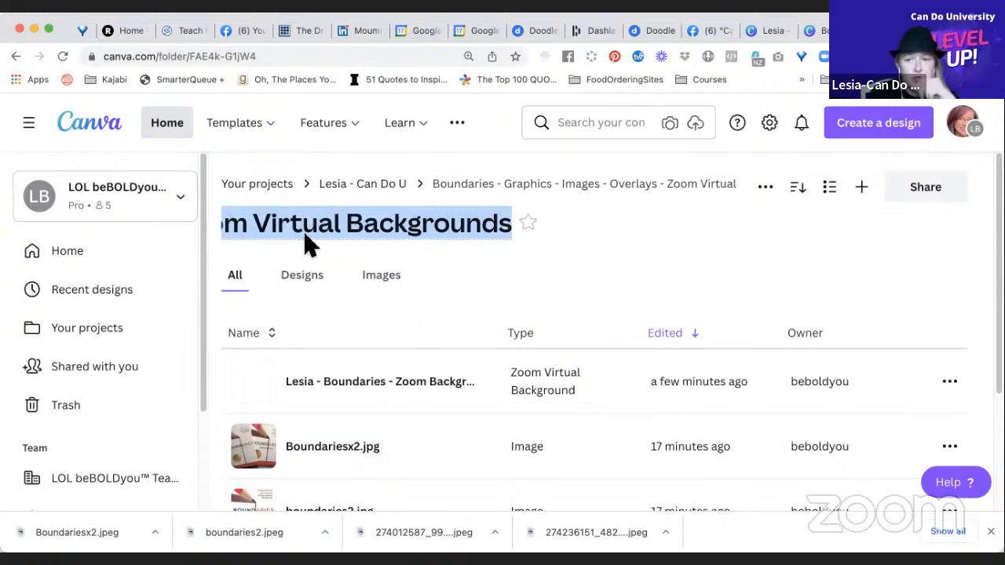
click(460, 185)
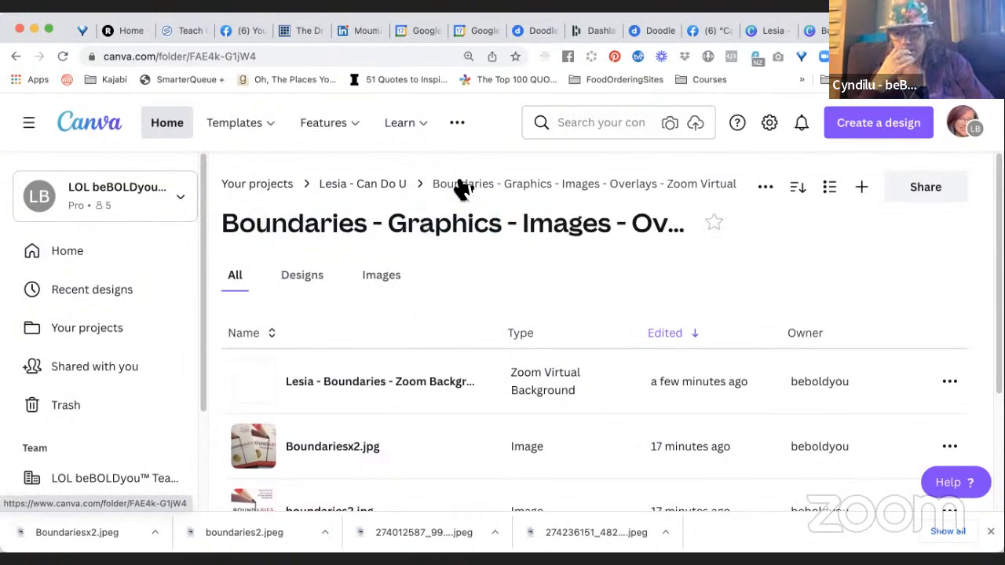
click(386, 190)
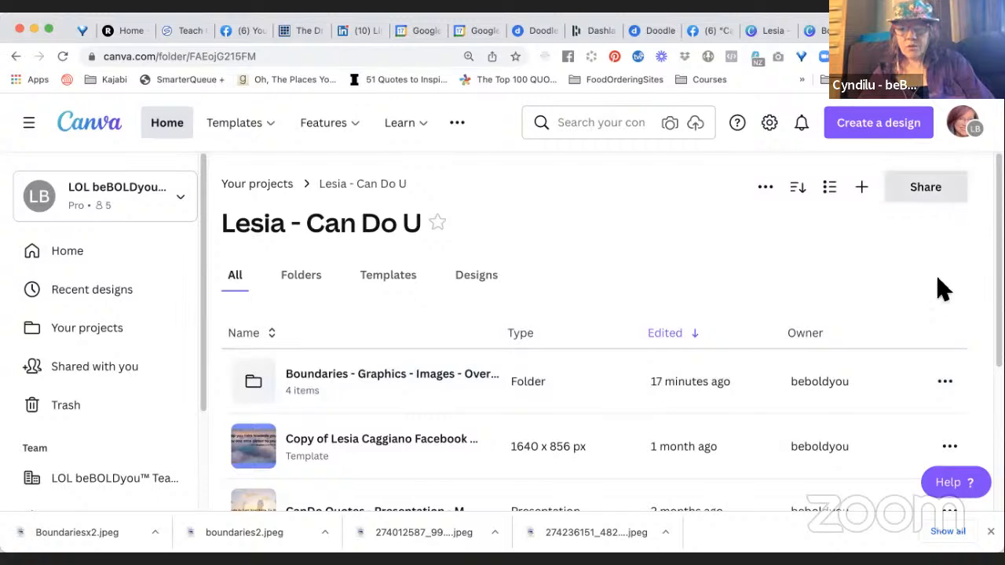
Open the sharing settings of the Boundaries folder and keep the individual team member's access at Can edit.
click(946, 388)
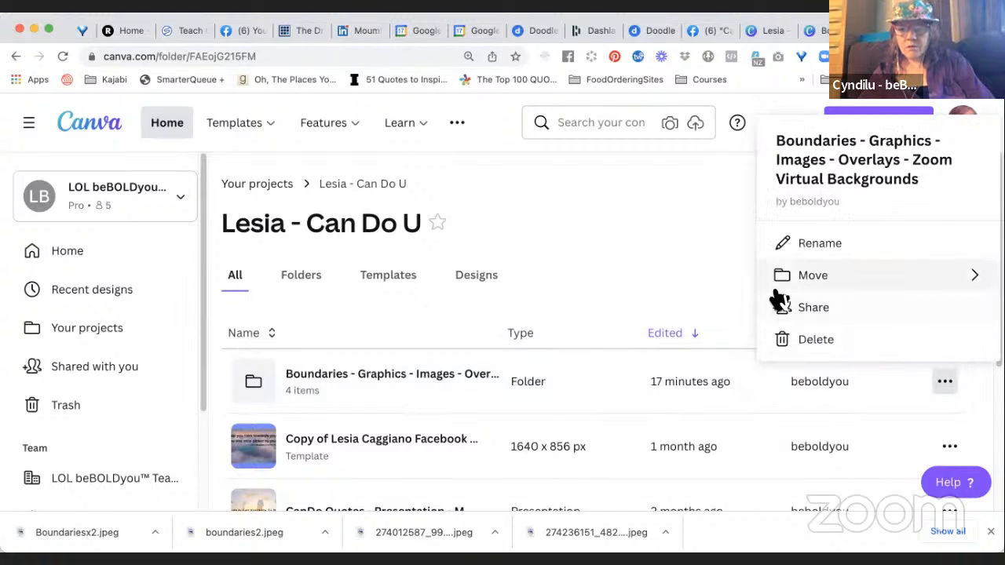
click(813, 310)
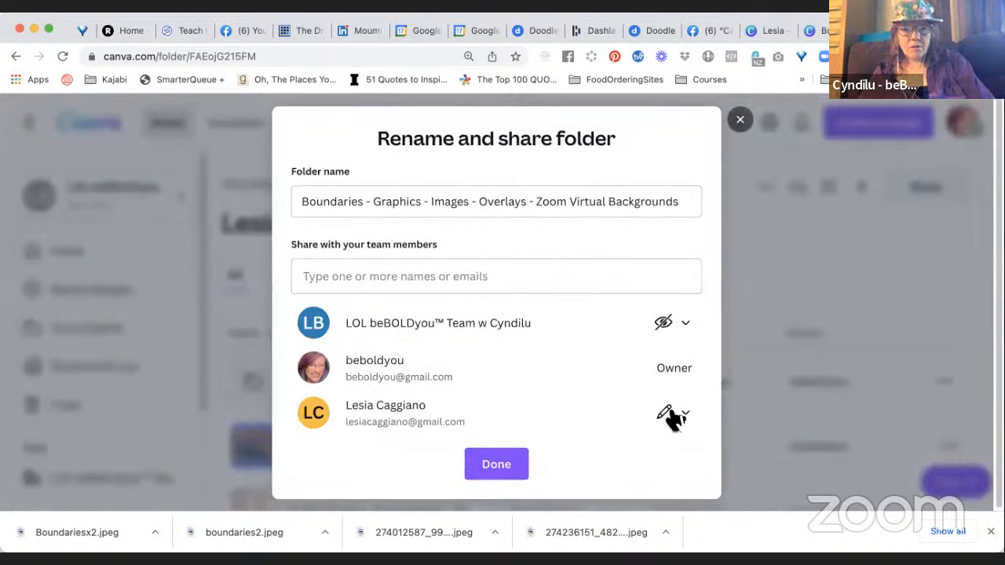
click(671, 417)
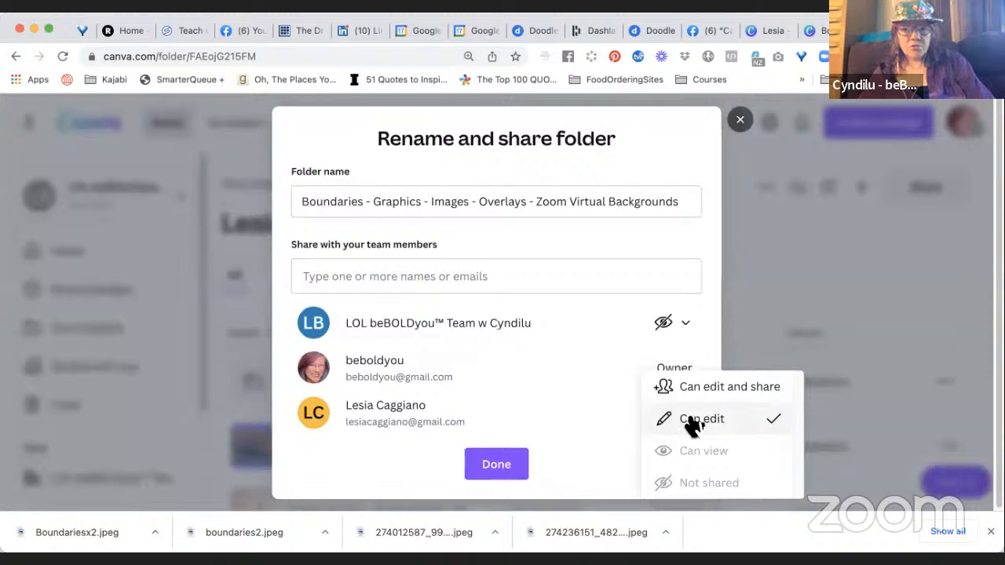
click(698, 422)
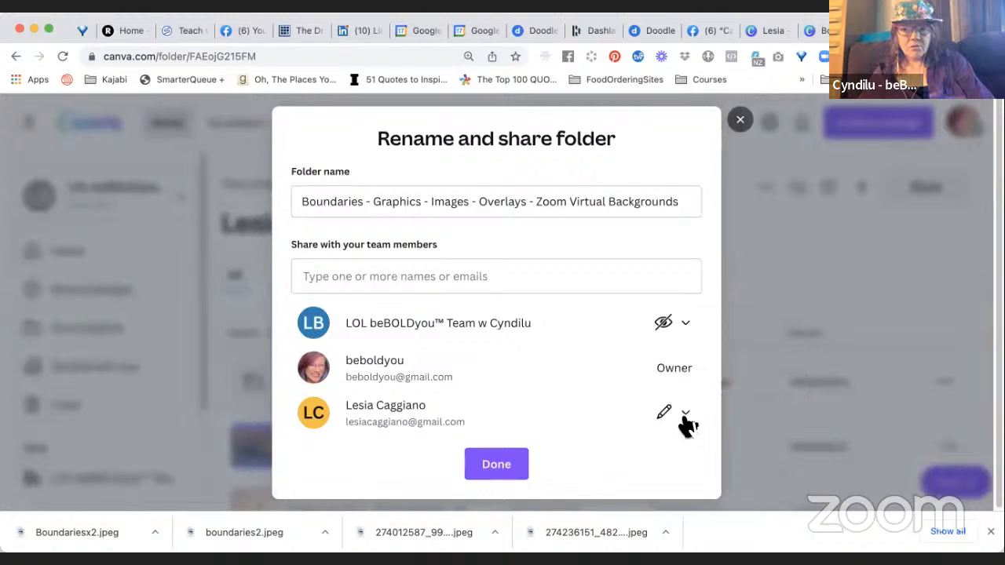
Set the whole team's access to the Boundaries folder to Can edit and the individual member's access to Can edit and share.
click(666, 328)
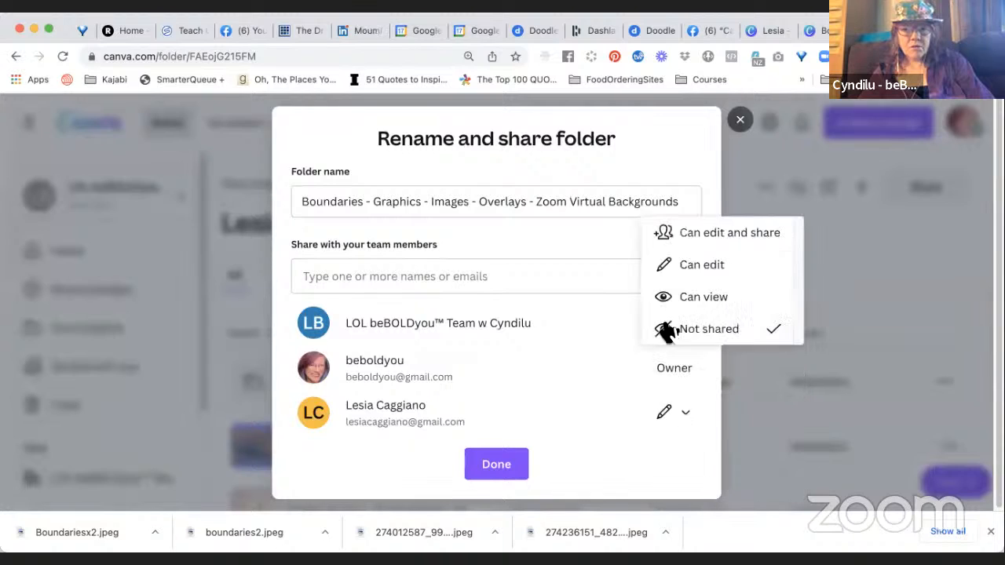
click(721, 239)
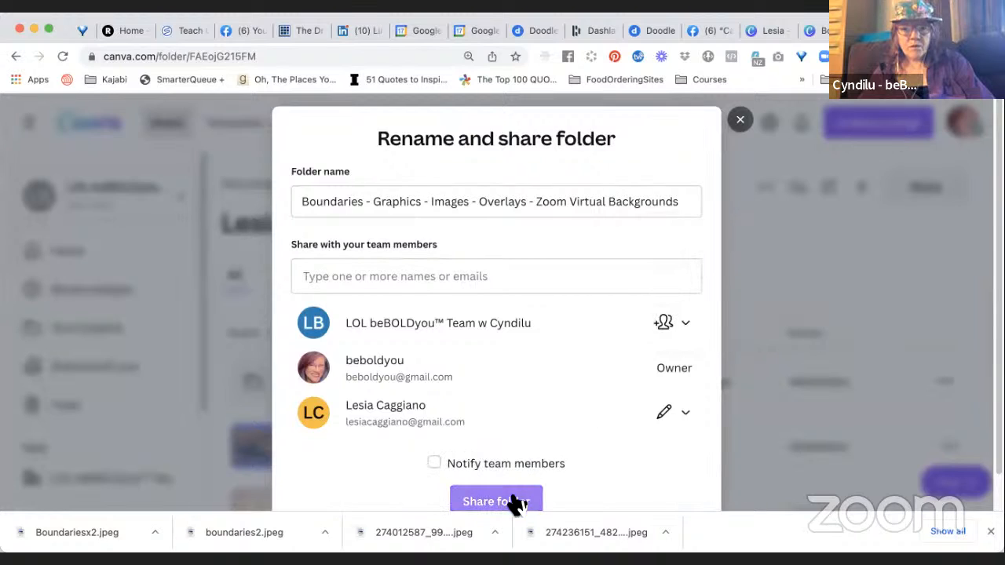
click(434, 463)
scroll(538, 445, down, 1)
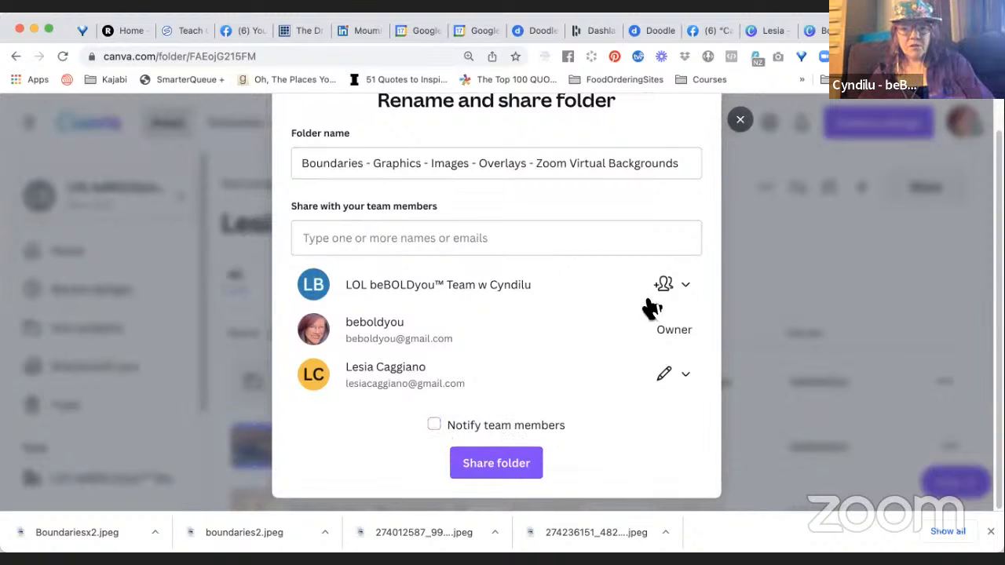
click(667, 286)
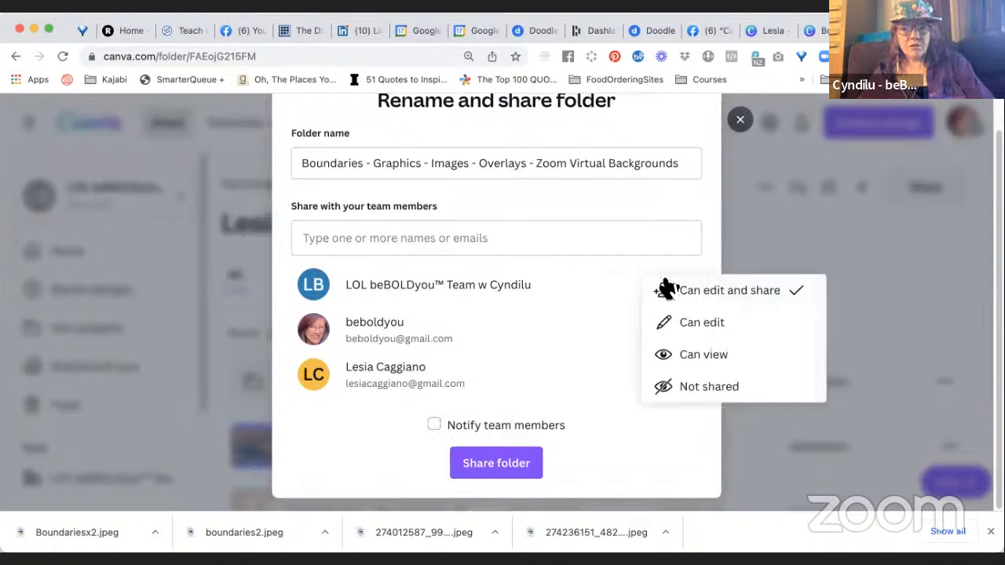
click(699, 325)
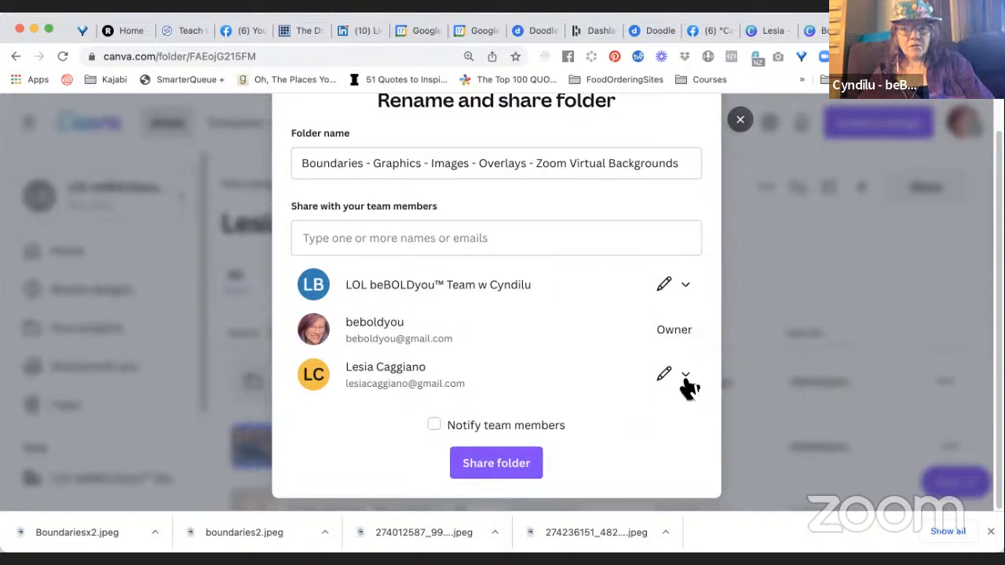
click(687, 385)
click(723, 351)
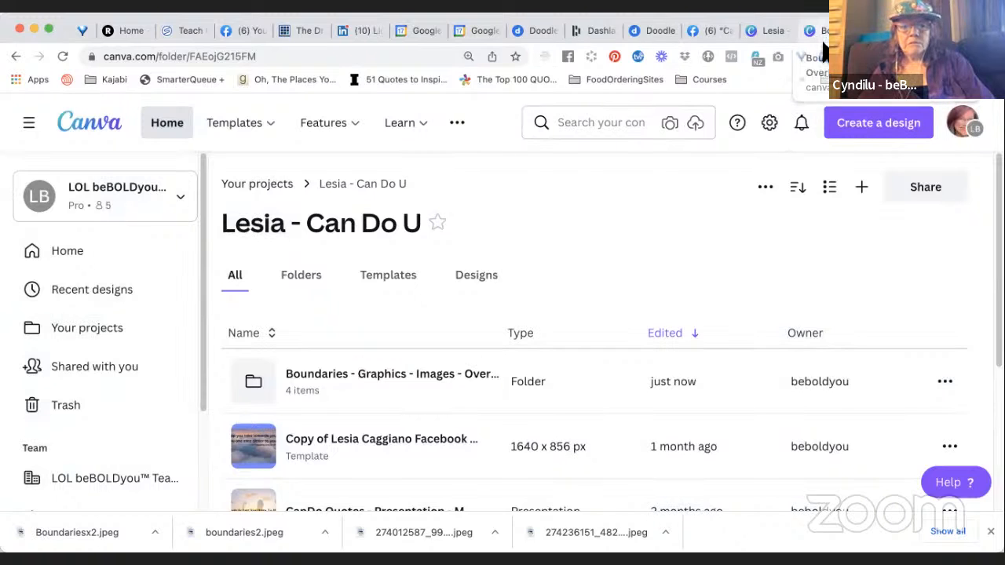
Open the list of folders and designs shared with this account.
click(103, 372)
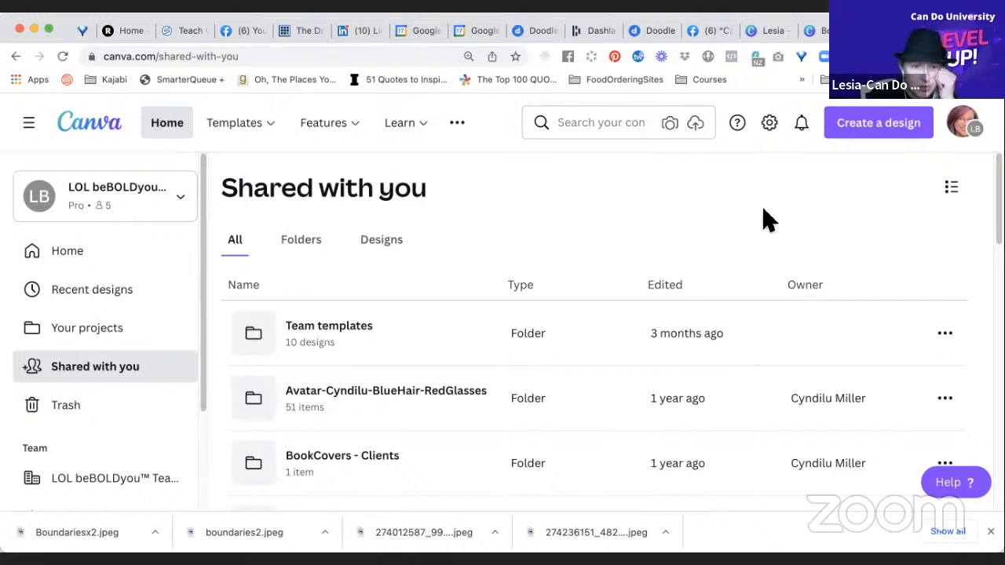
Filter the items shared with this account to show only folders.
scroll(765, 226, down, 1)
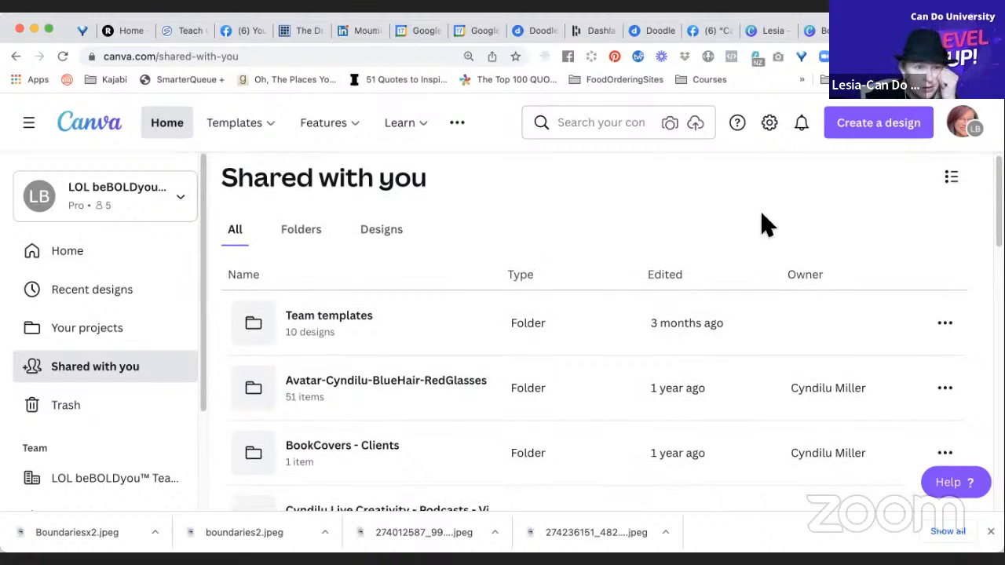
scroll(766, 225, up, 1)
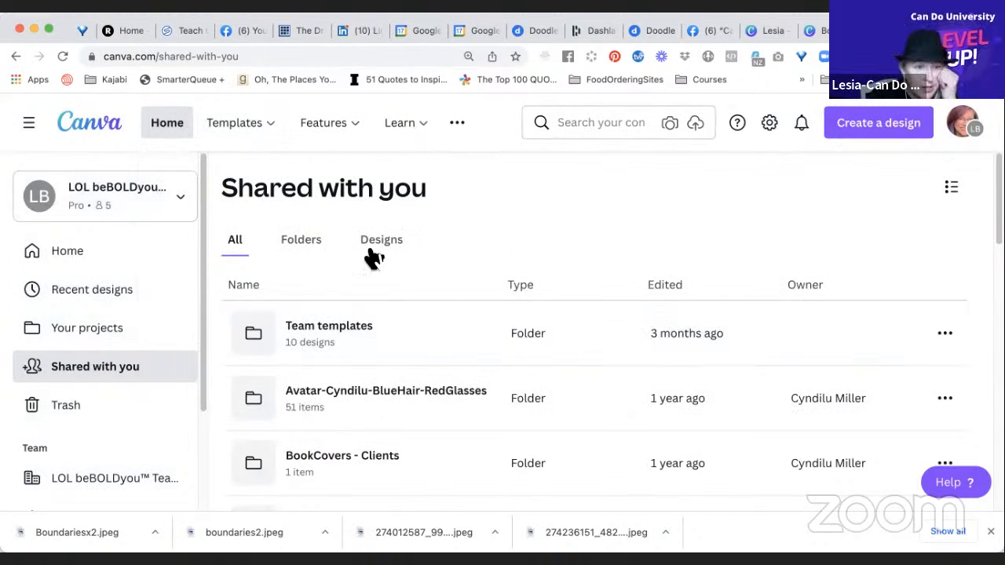
click(303, 244)
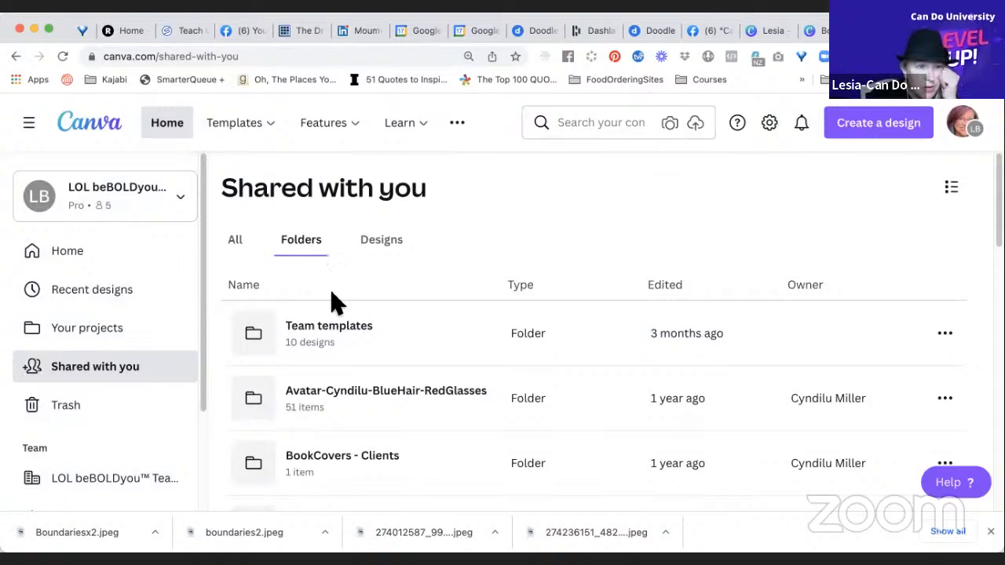
Go back to the account's own projects page.
click(86, 261)
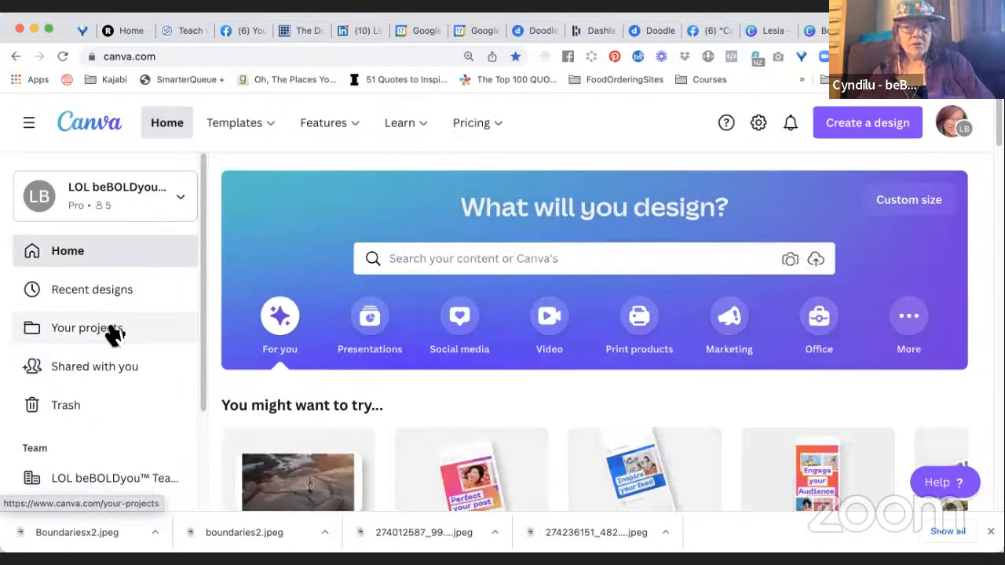
click(116, 332)
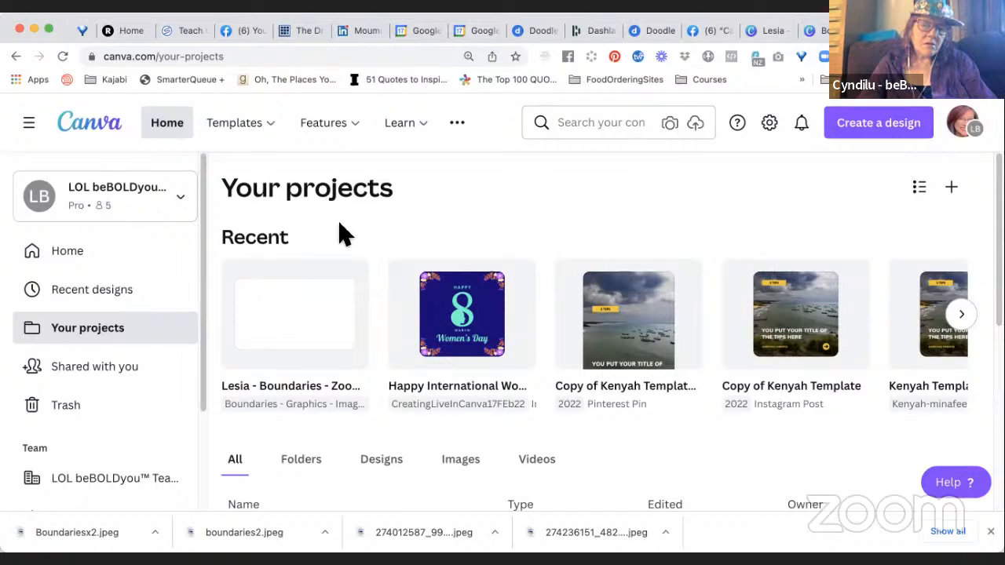
key(super+shift+4)
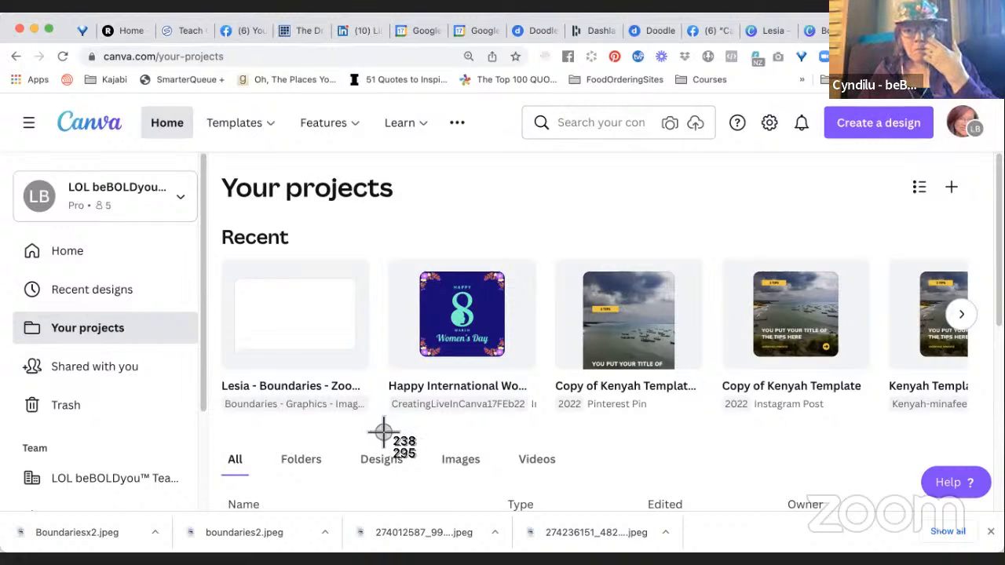
key(Escape)
Browse the help topics on Sharing within Downloading, saving, and sharing, and close the help window.
scroll(637, 459, down, 2)
scroll(637, 460, down, 2)
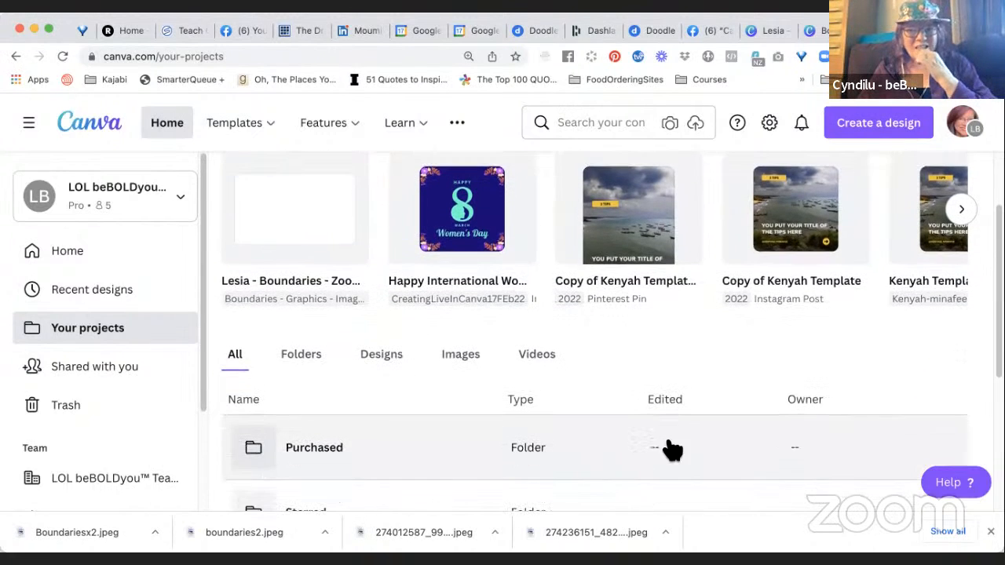
click(970, 483)
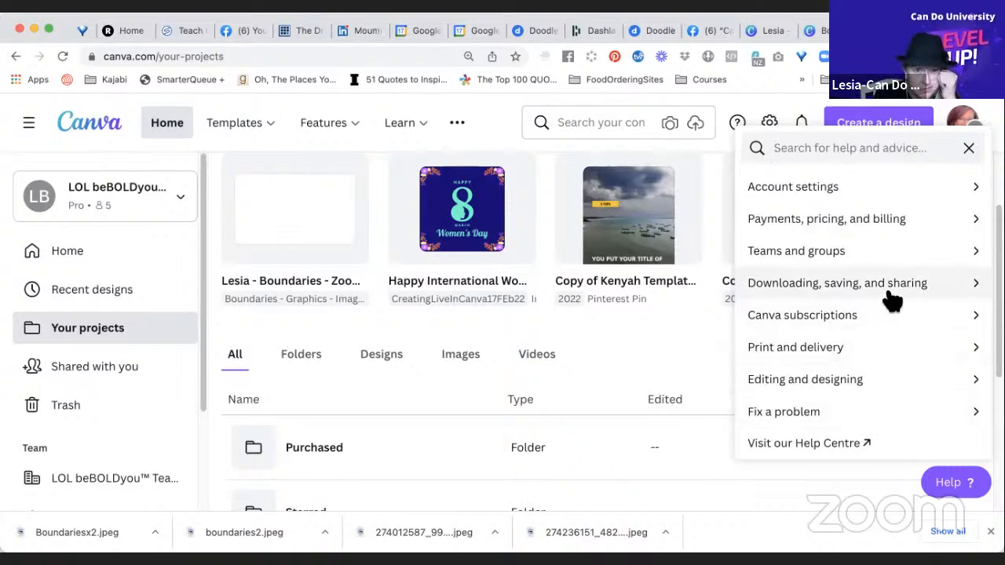
click(922, 286)
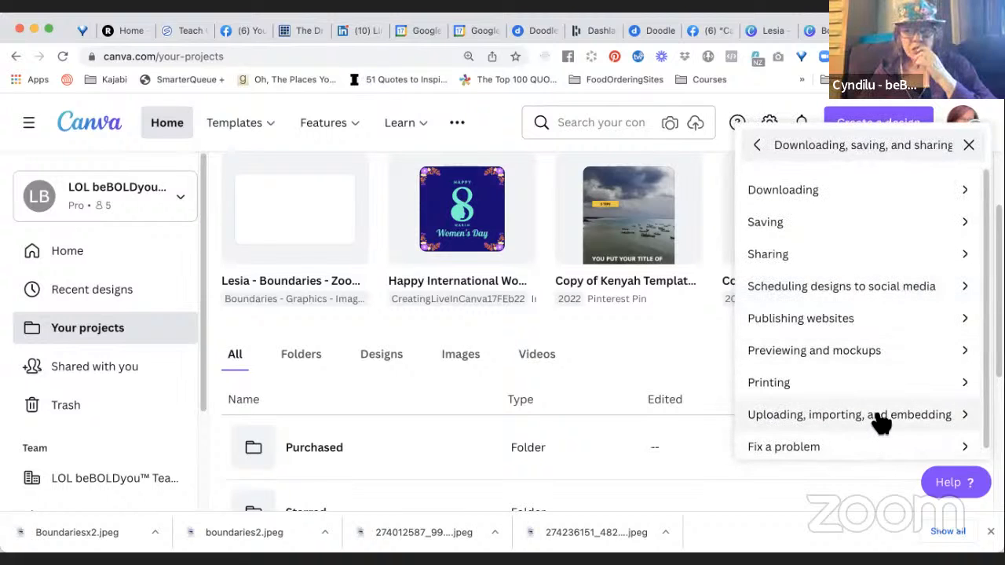
click(895, 259)
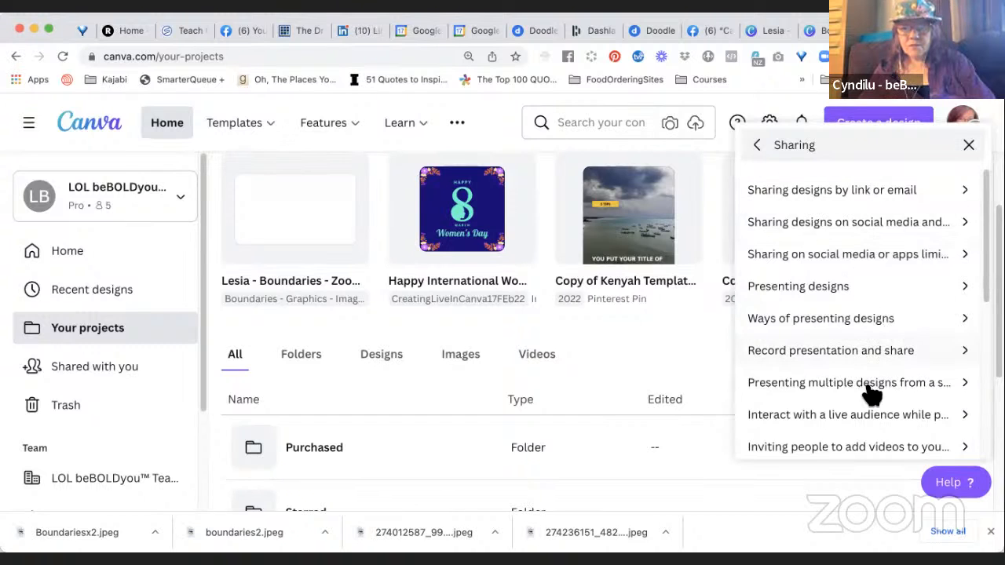
scroll(872, 438, down, 3)
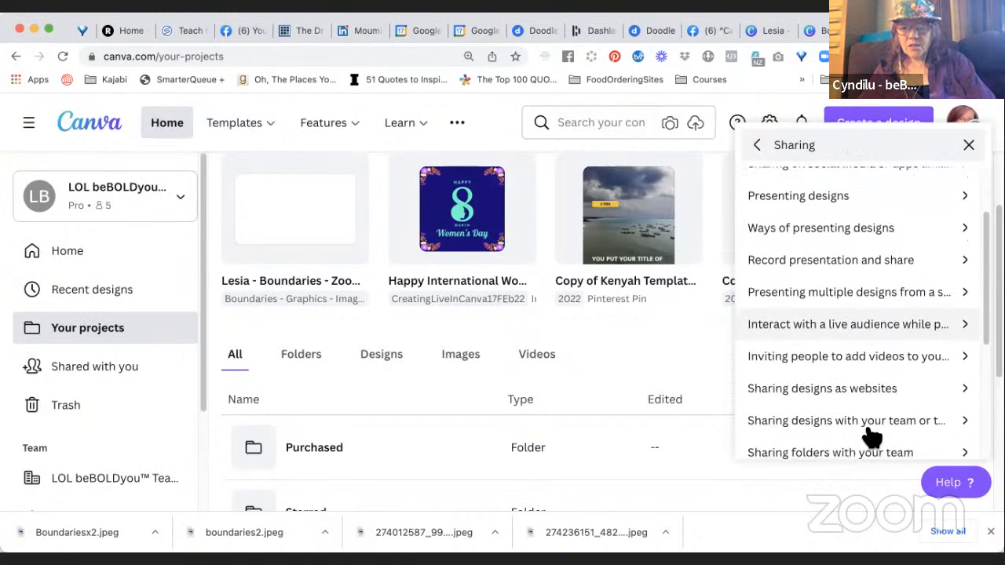
scroll(872, 438, up, 5)
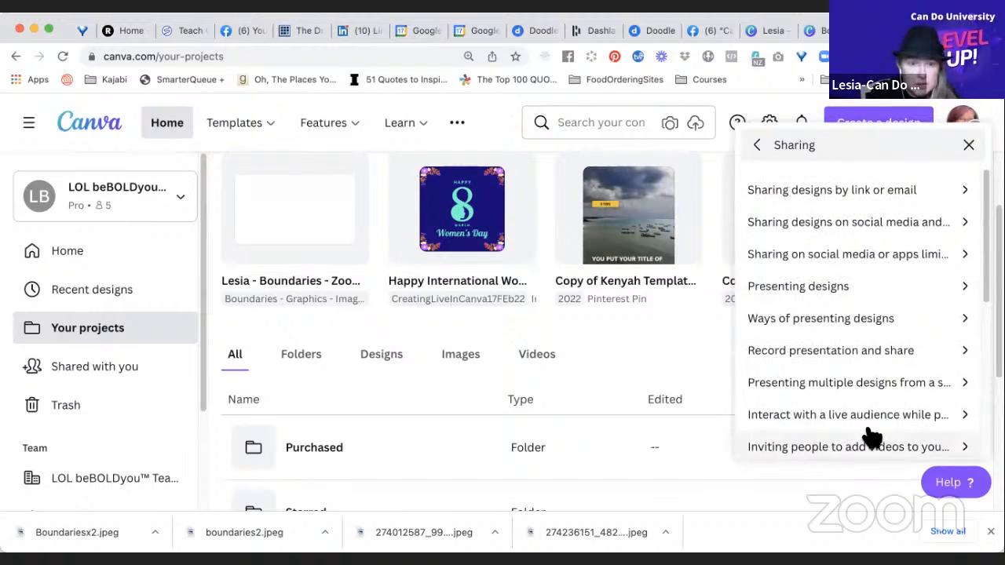
click(969, 147)
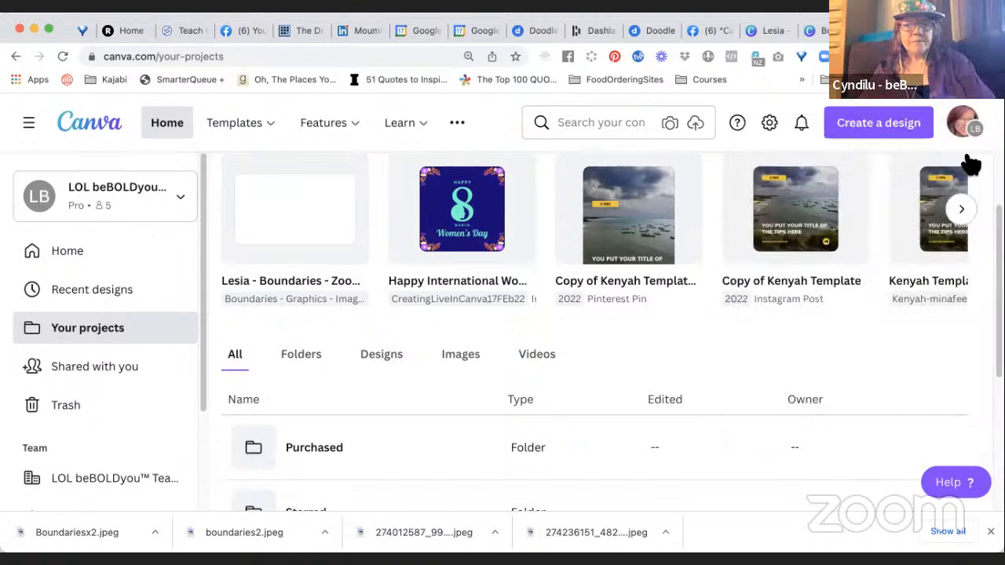
Look through the recent designs and the list of folders on the projects page.
scroll(897, 371, up, 2)
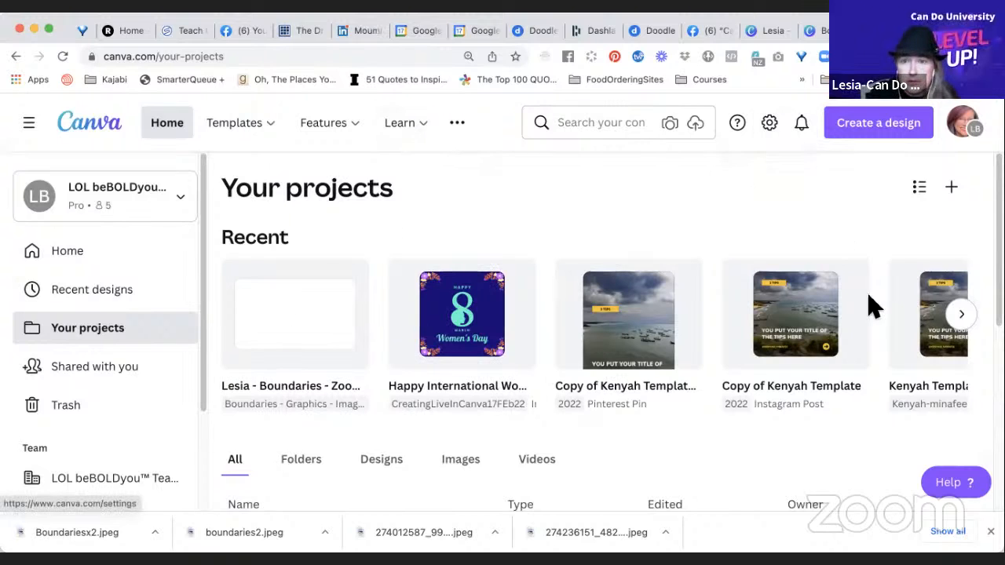
scroll(837, 464, down, 2)
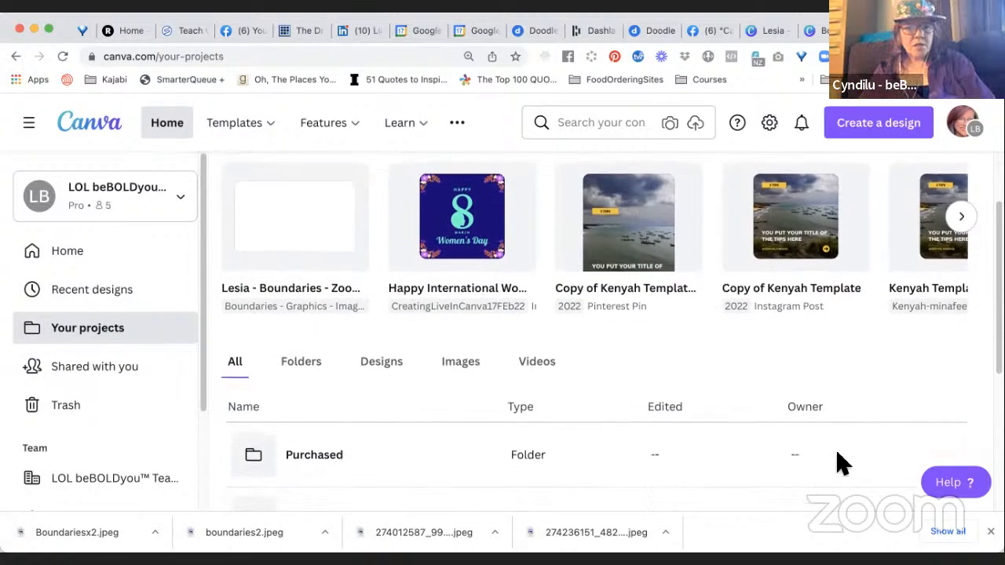
scroll(837, 463, up, 3)
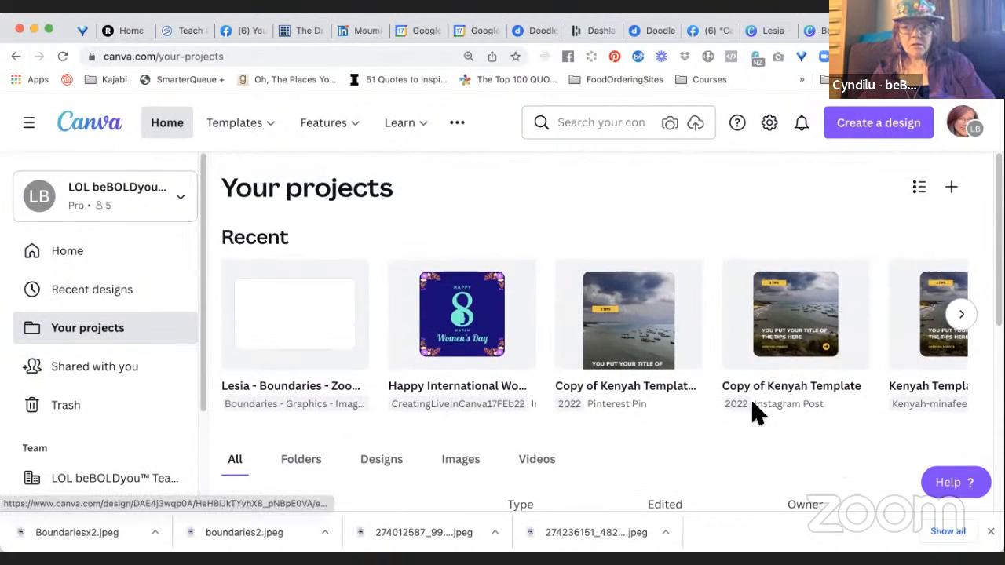
scroll(753, 411, down, 5)
scroll(749, 416, down, 1)
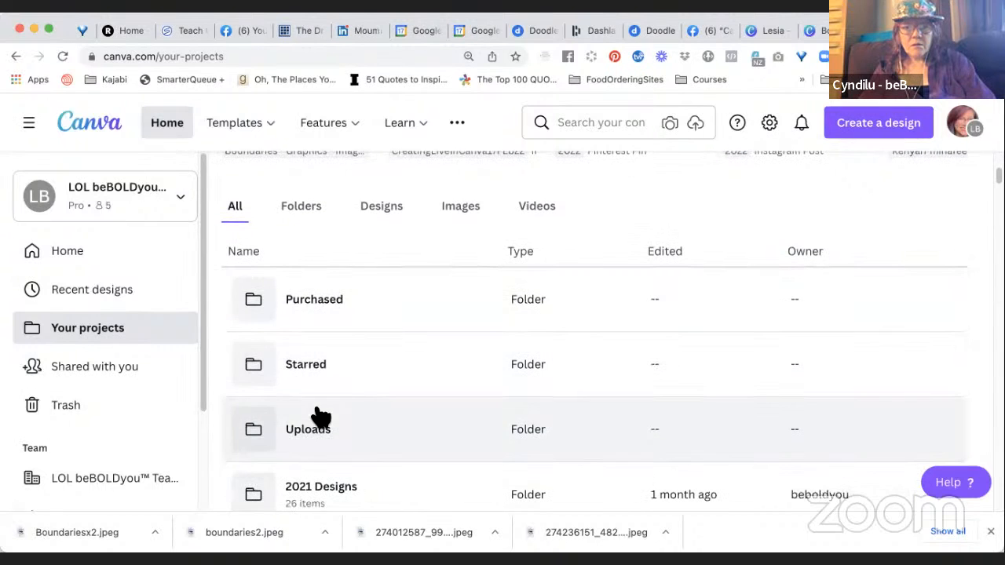
scroll(372, 473, down, 5)
scroll(372, 472, down, 10)
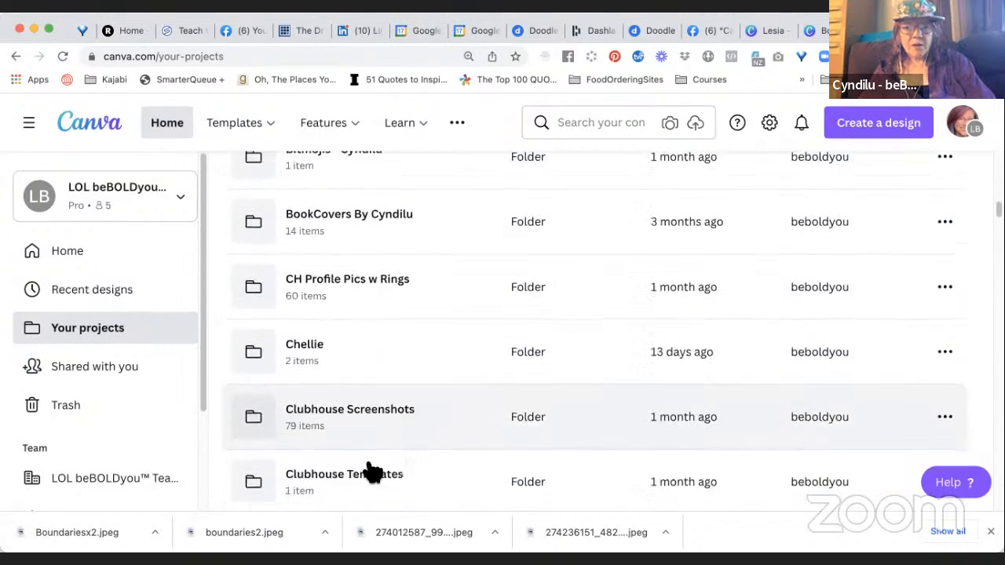
scroll(372, 472, down, 1)
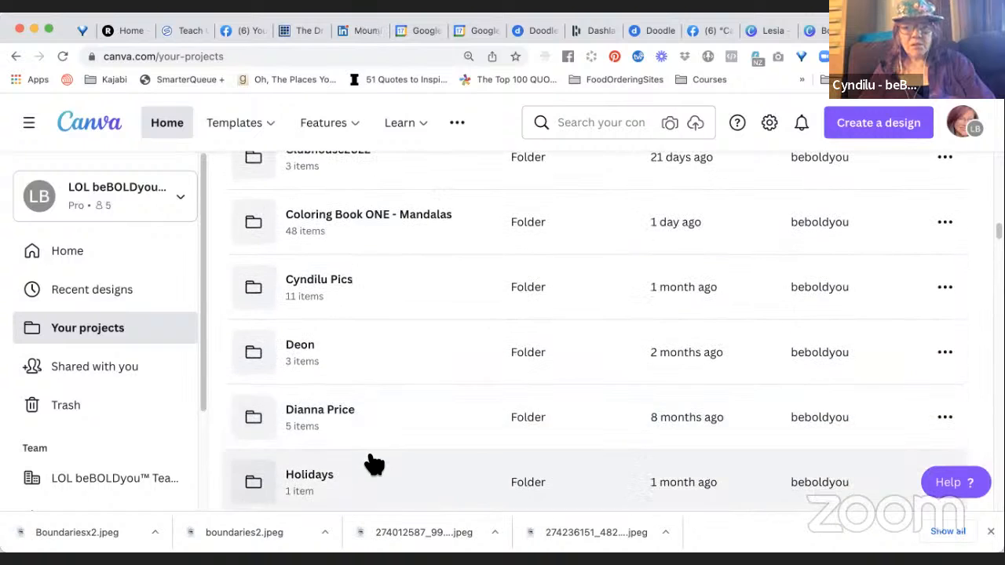
Search the help topics for "feedback" in place of the Sharing topic.
click(968, 486)
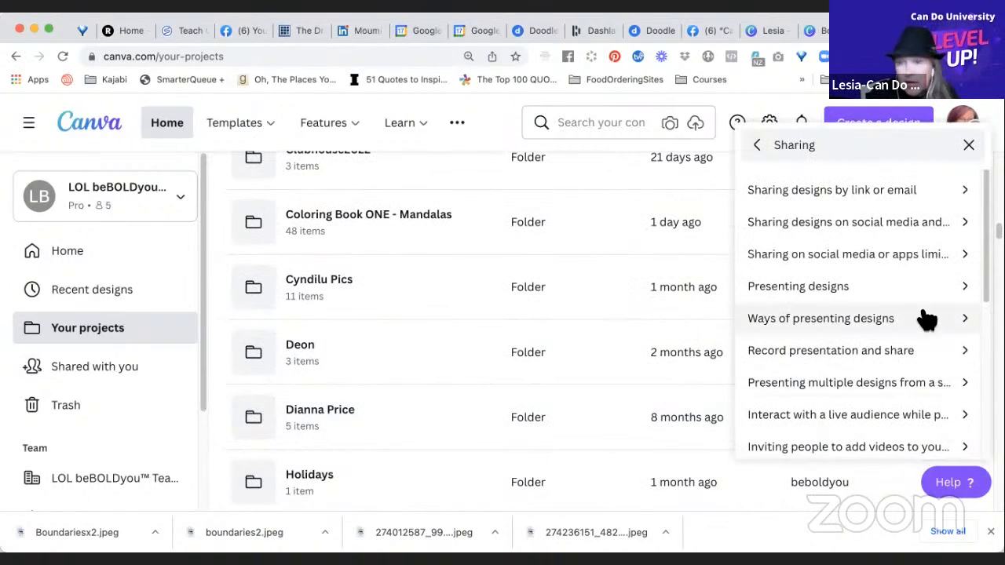
double_click(837, 149)
text(feedback)
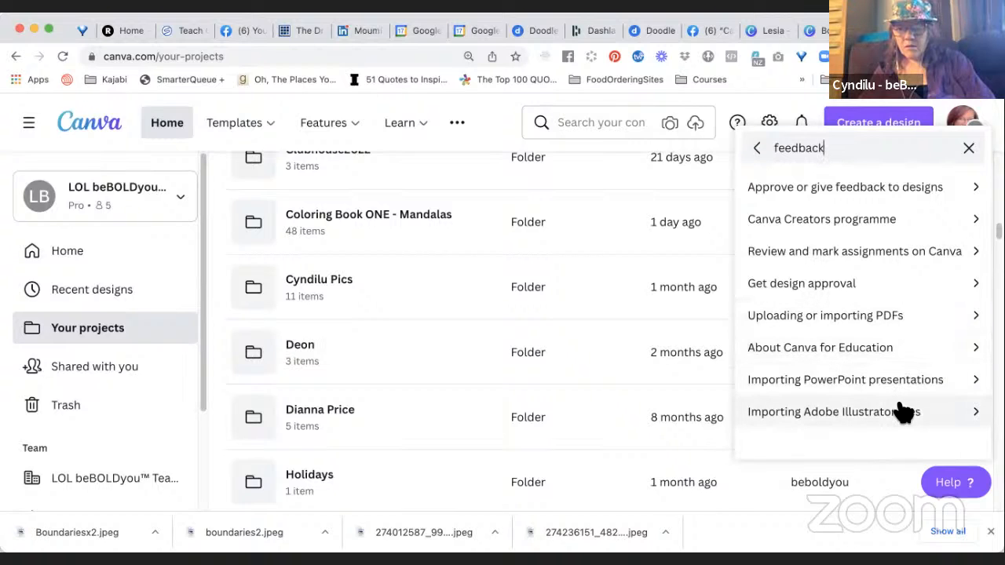
Open the Canva Creators programme help article and read through to the difference between a Creator and a Contributor.
click(978, 225)
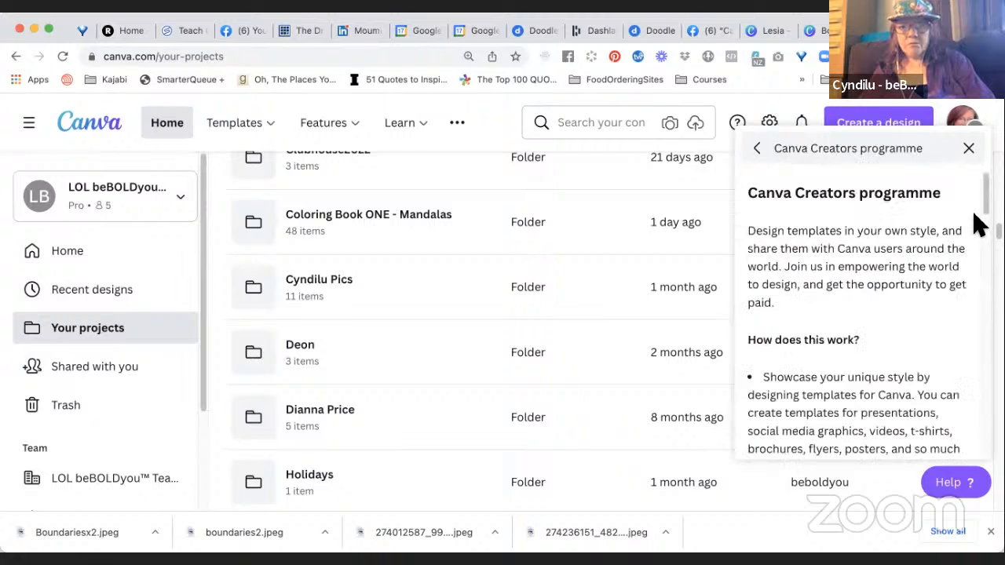
scroll(945, 310, down, 8)
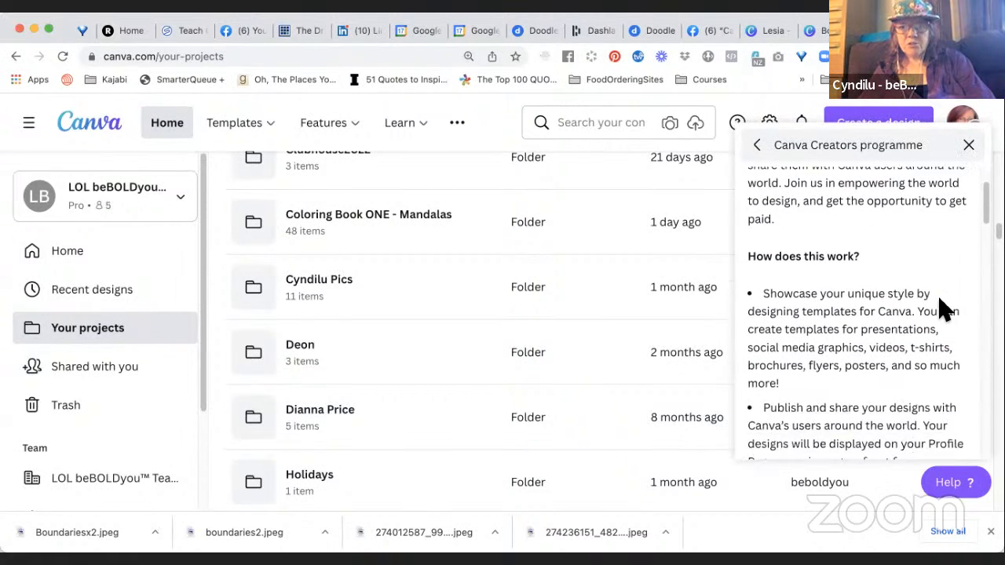
scroll(945, 310, down, 3)
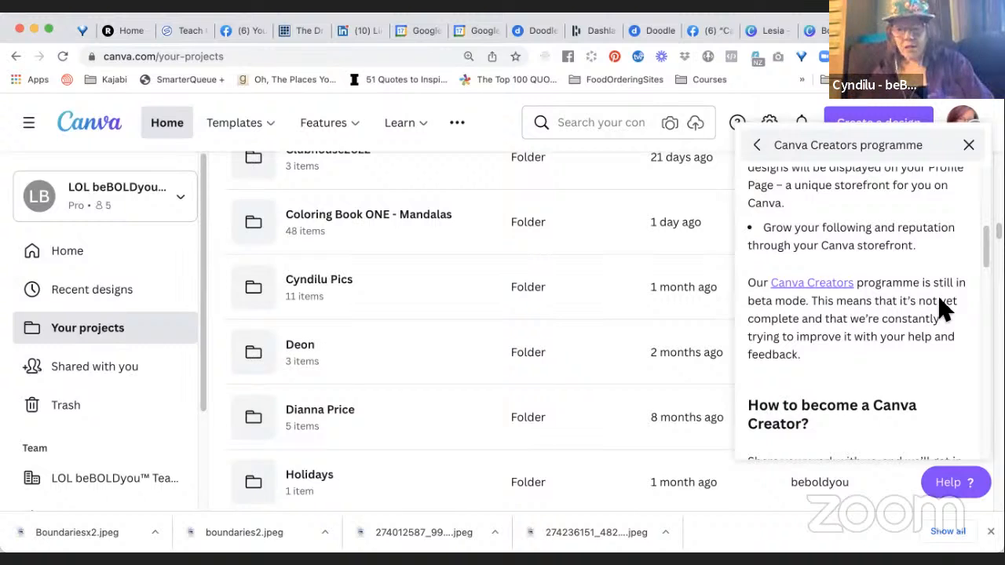
scroll(944, 310, down, 4)
scroll(945, 310, down, 2)
scroll(945, 310, down, 2)
scroll(944, 310, down, 2)
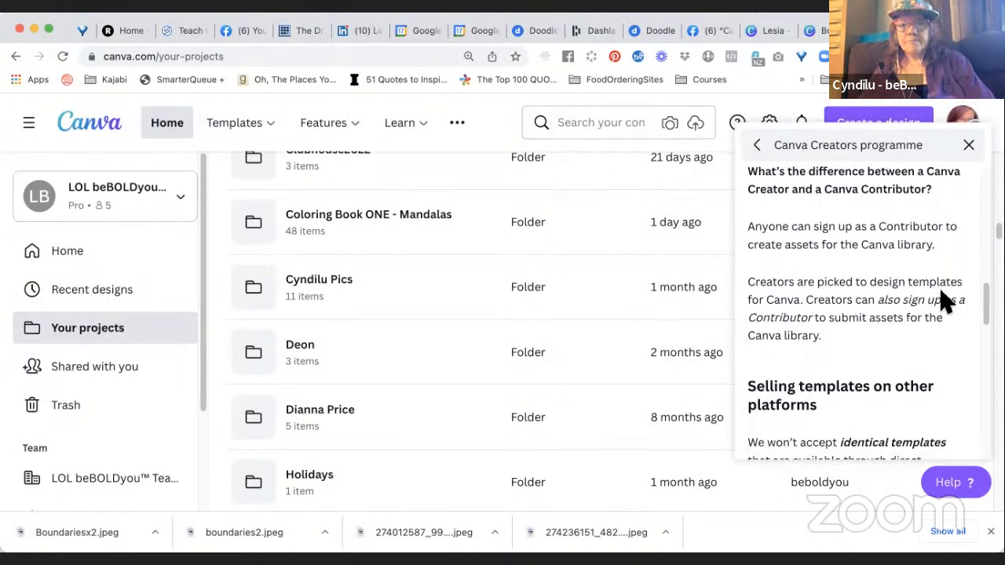
Read the article's section on selling templates on other platforms, up to the heading about how much Creators can earn.
scroll(944, 298, up, 1)
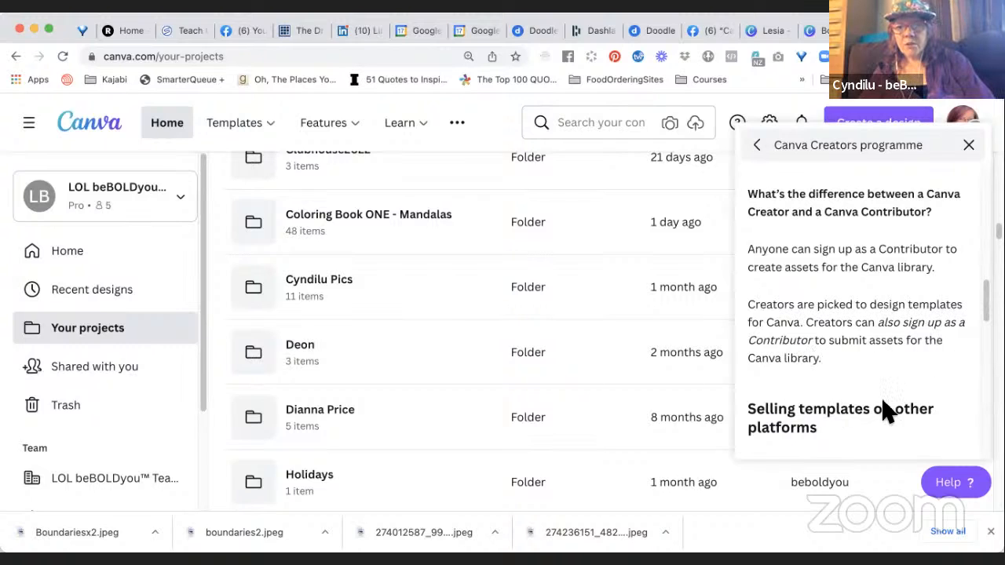
scroll(946, 378, down, 2)
scroll(946, 379, down, 2)
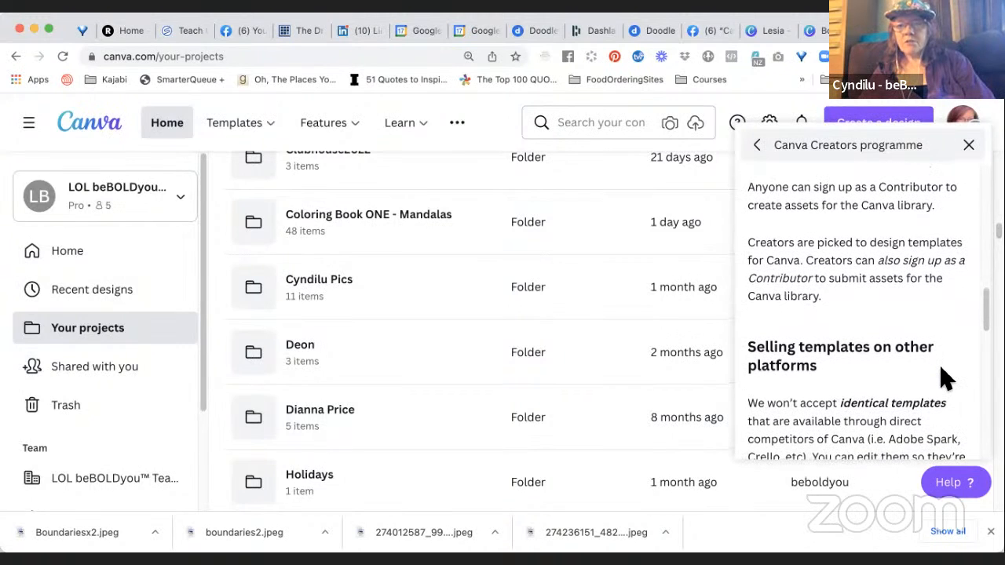
scroll(946, 379, down, 1)
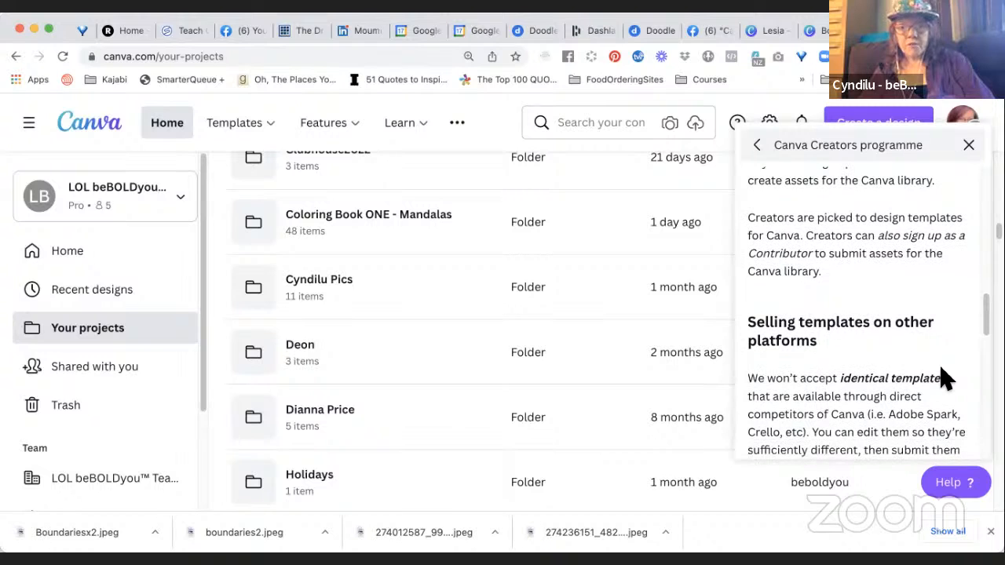
scroll(946, 378, down, 3)
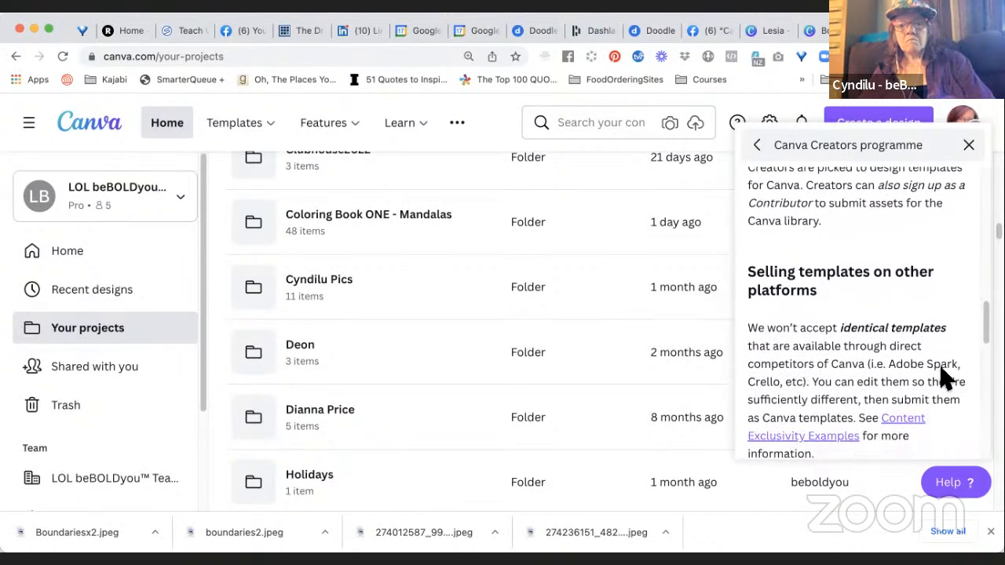
scroll(947, 378, down, 3)
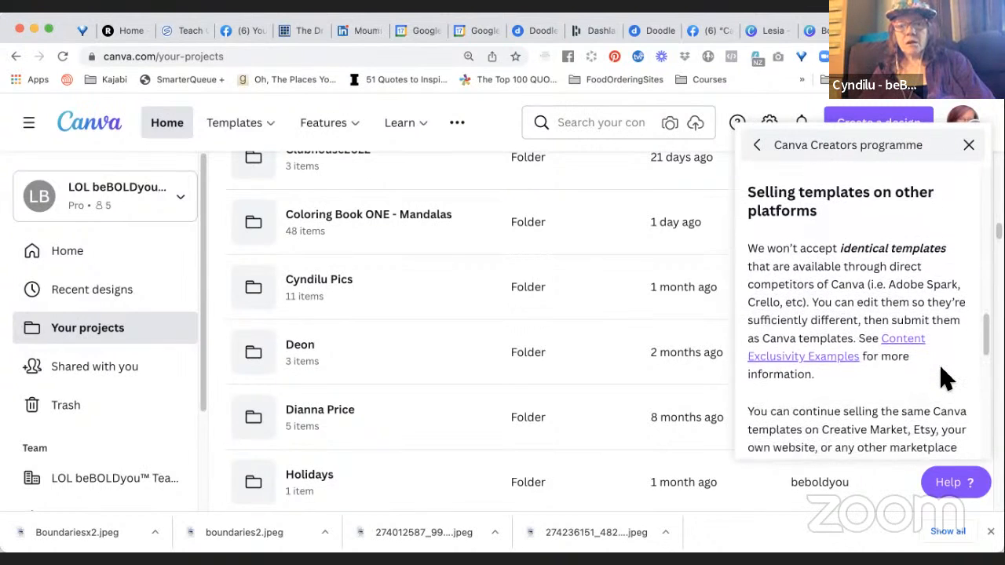
scroll(946, 378, down, 2)
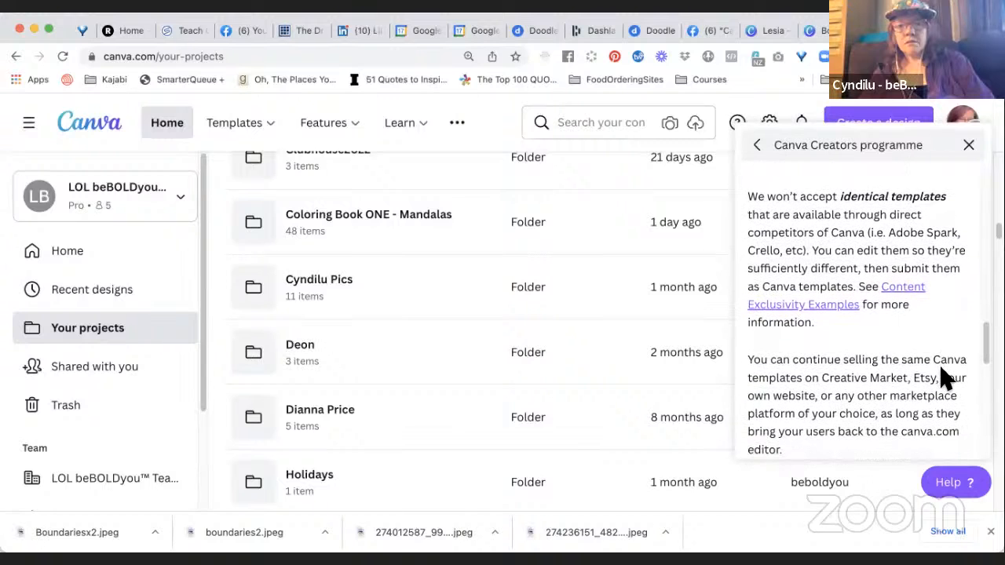
scroll(946, 378, down, 1)
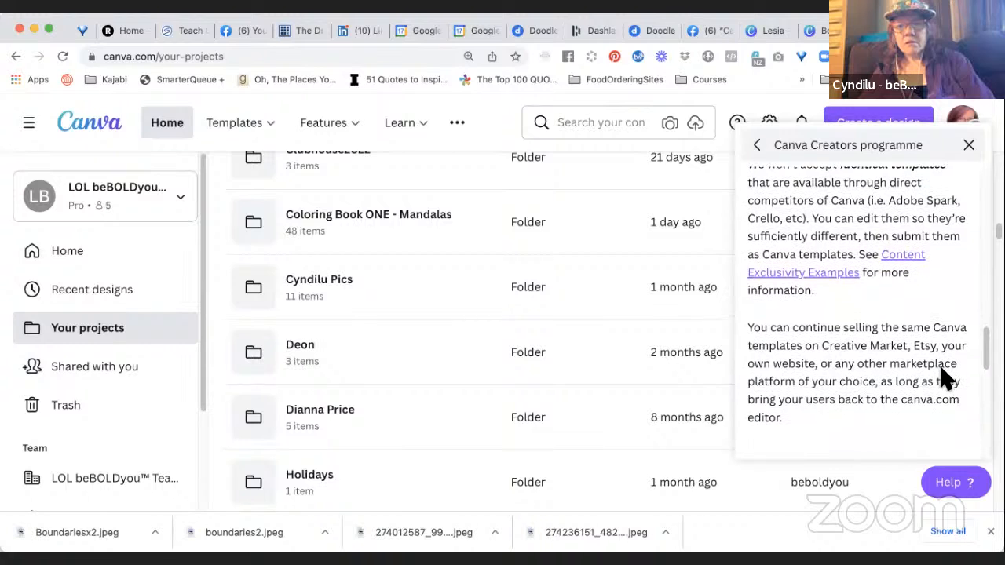
scroll(946, 379, down, 1)
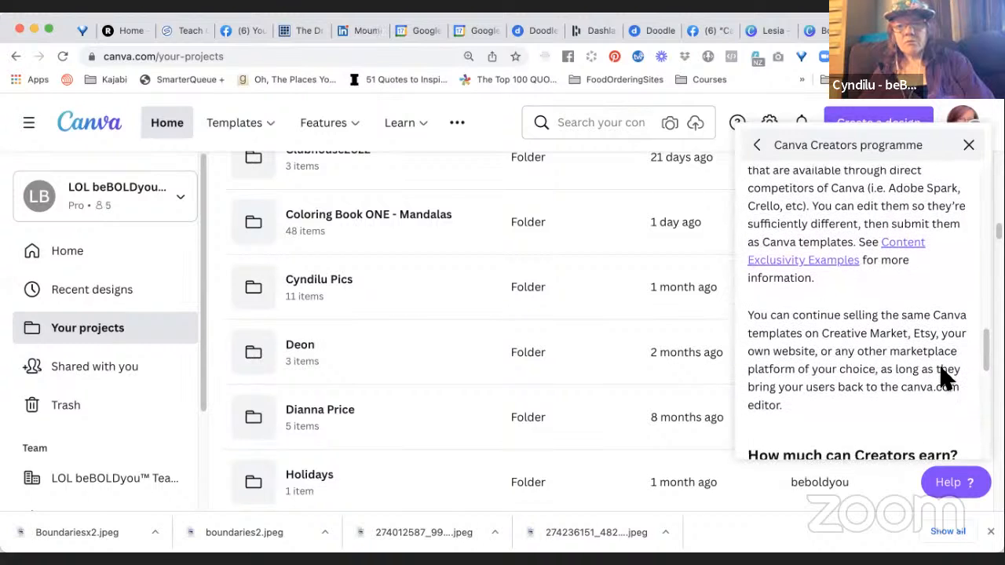
scroll(946, 378, down, 2)
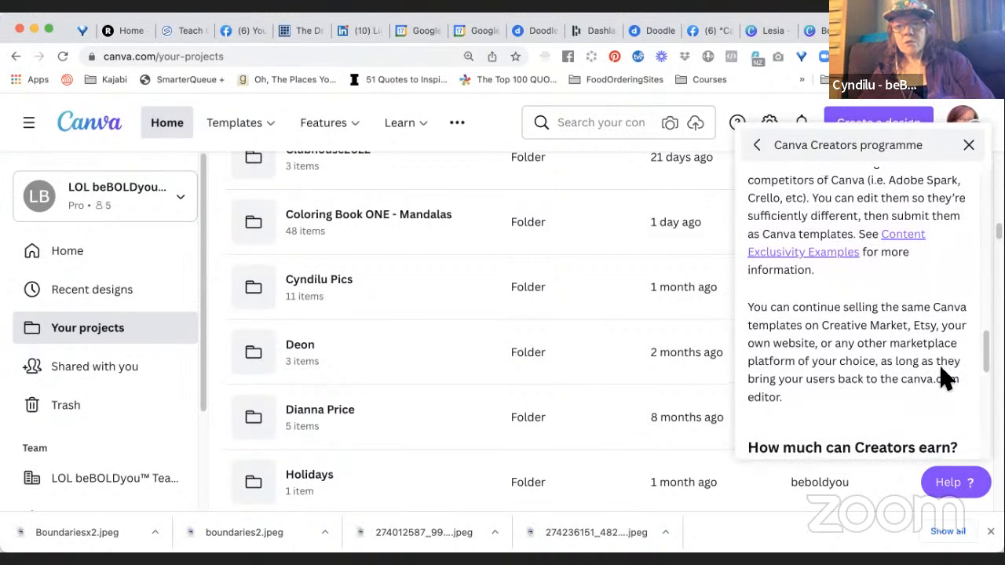
scroll(946, 378, down, 2)
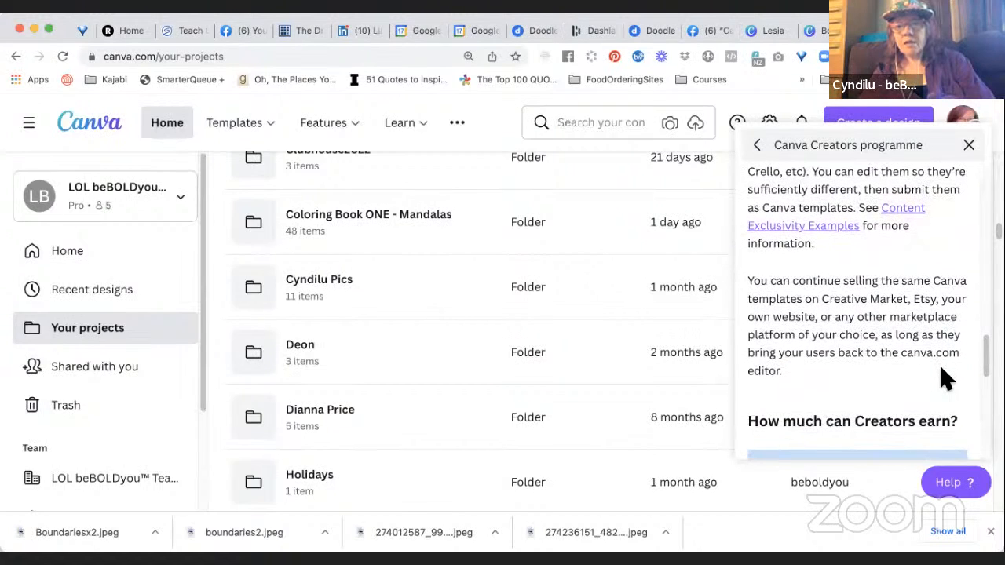
scroll(946, 378, down, 1)
scroll(946, 378, down, 4)
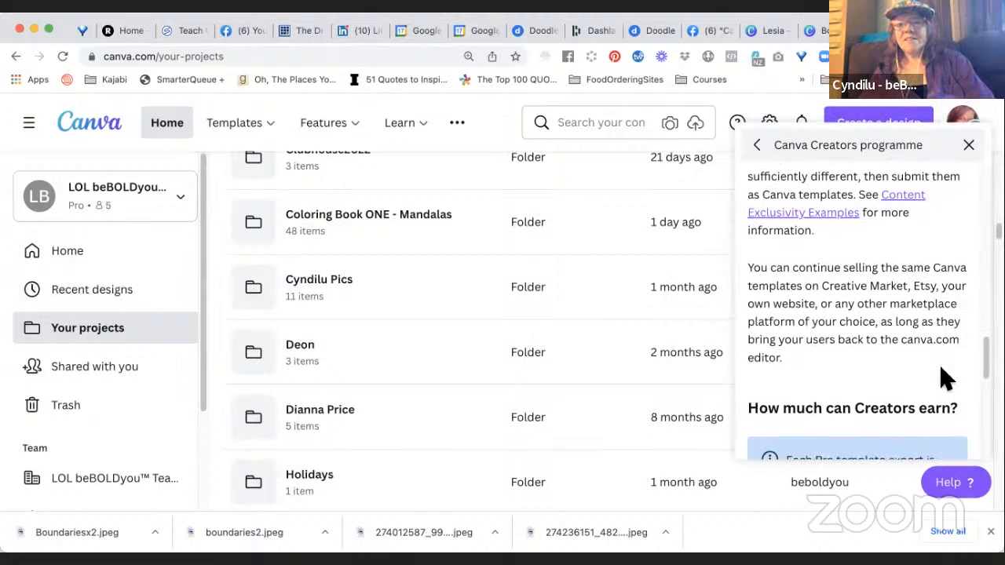
Read the article's section on how much Creators can earn, including the royalty model, through to the end of the article.
scroll(946, 379, down, 1)
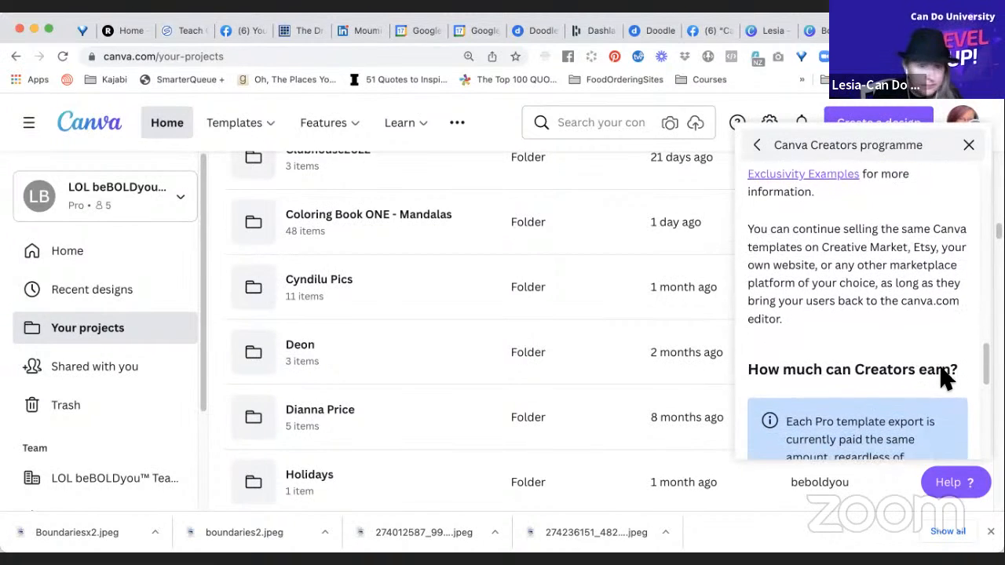
scroll(946, 378, down, 5)
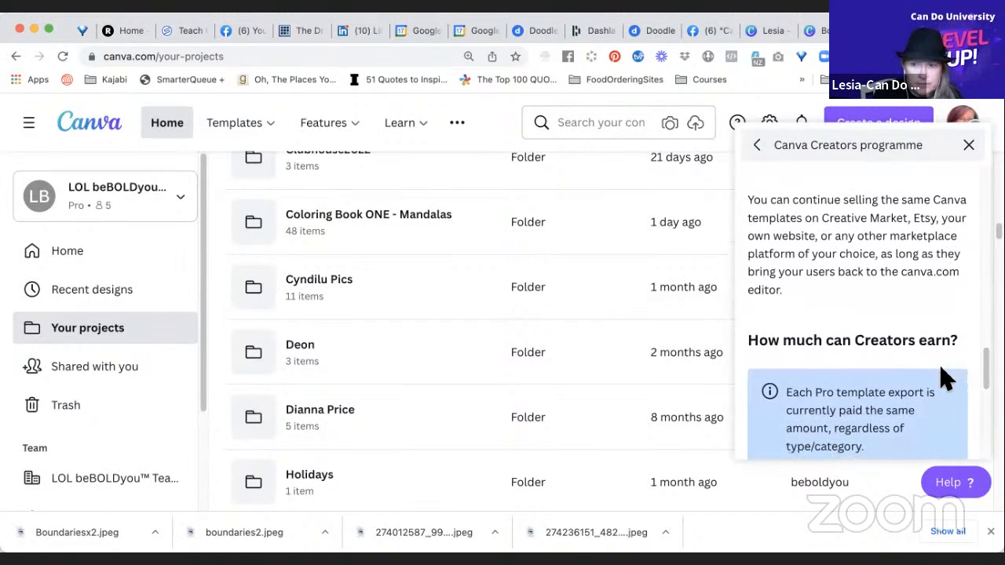
scroll(946, 379, up, 3)
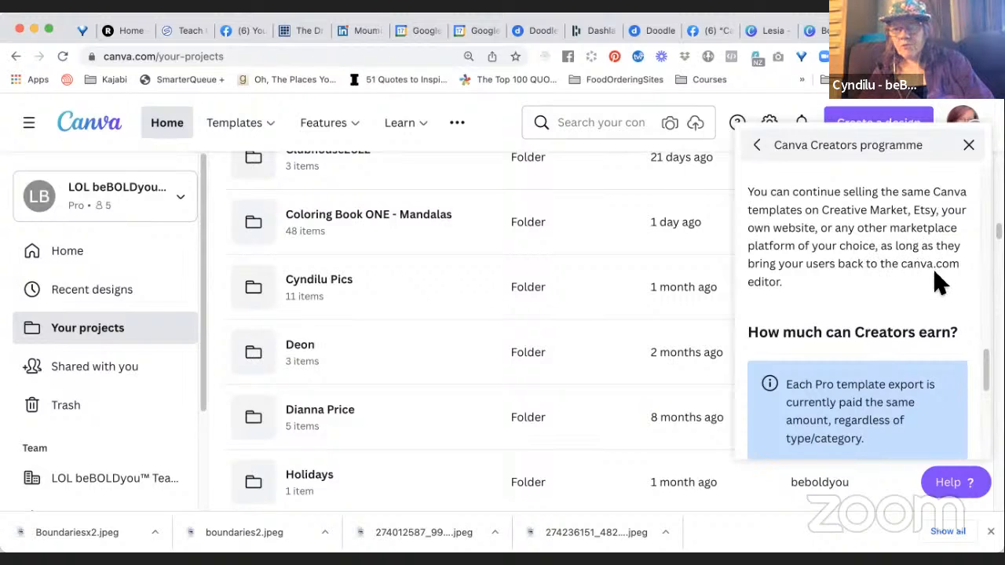
scroll(942, 302, down, 3)
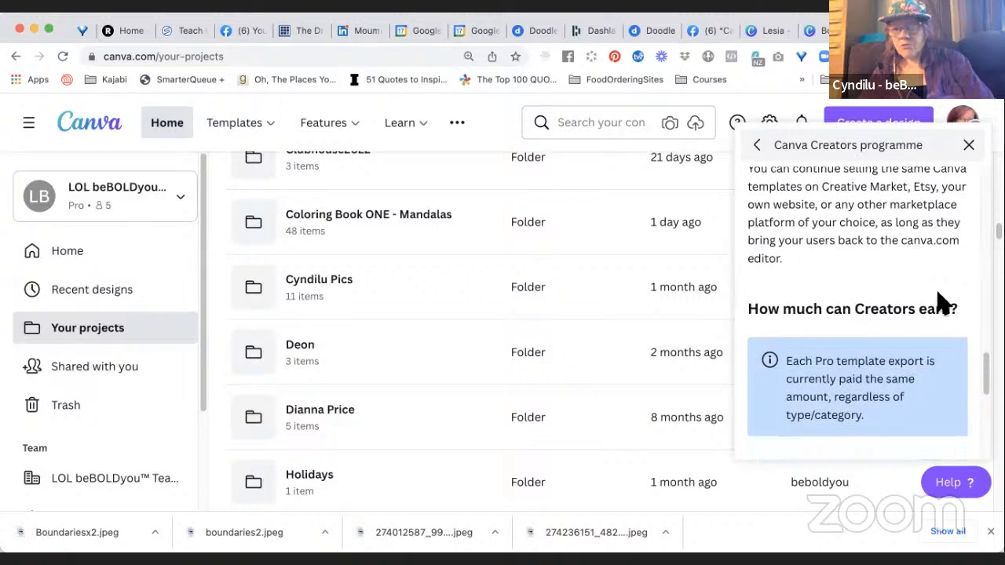
scroll(942, 302, down, 3)
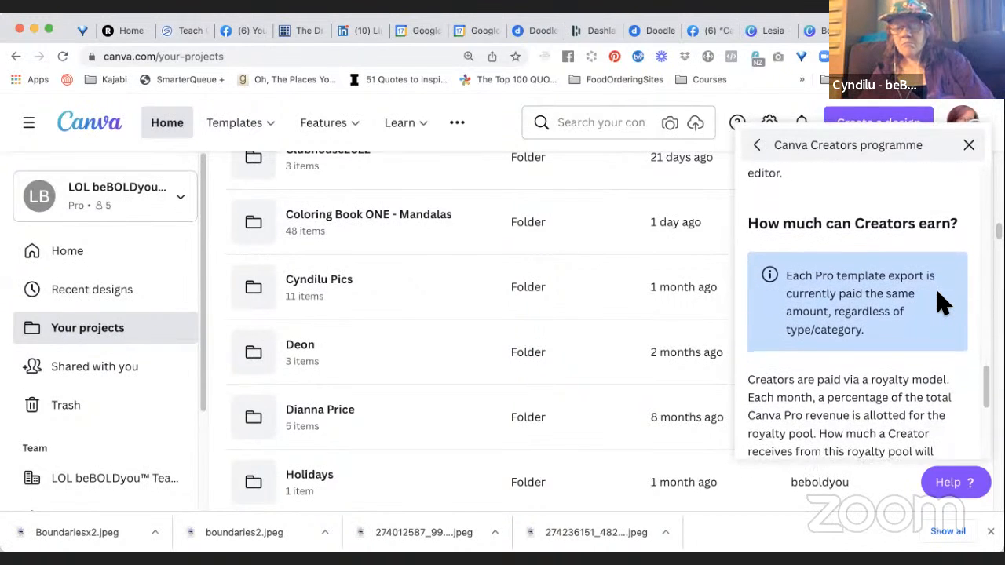
scroll(942, 303, down, 1)
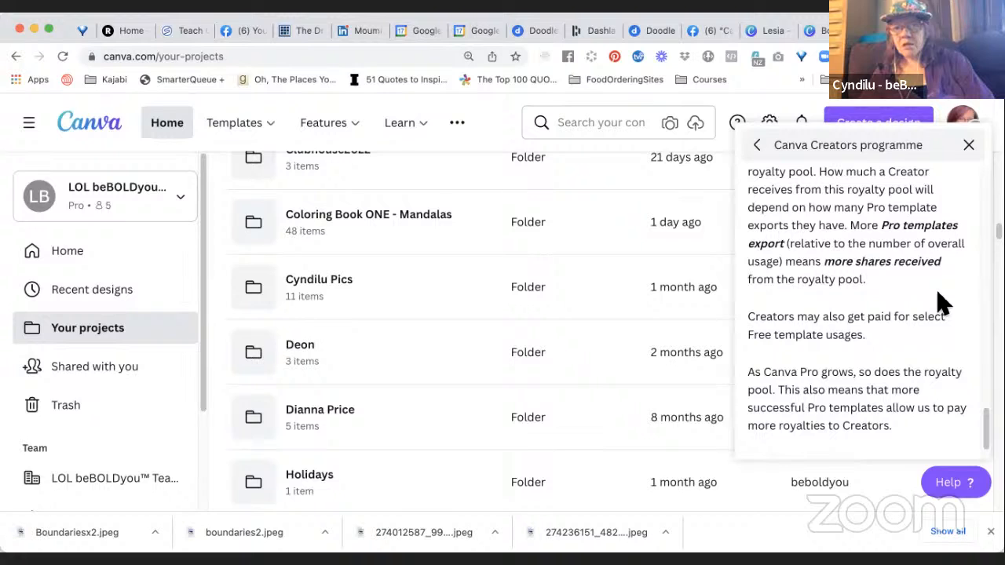
scroll(942, 302, down, 2)
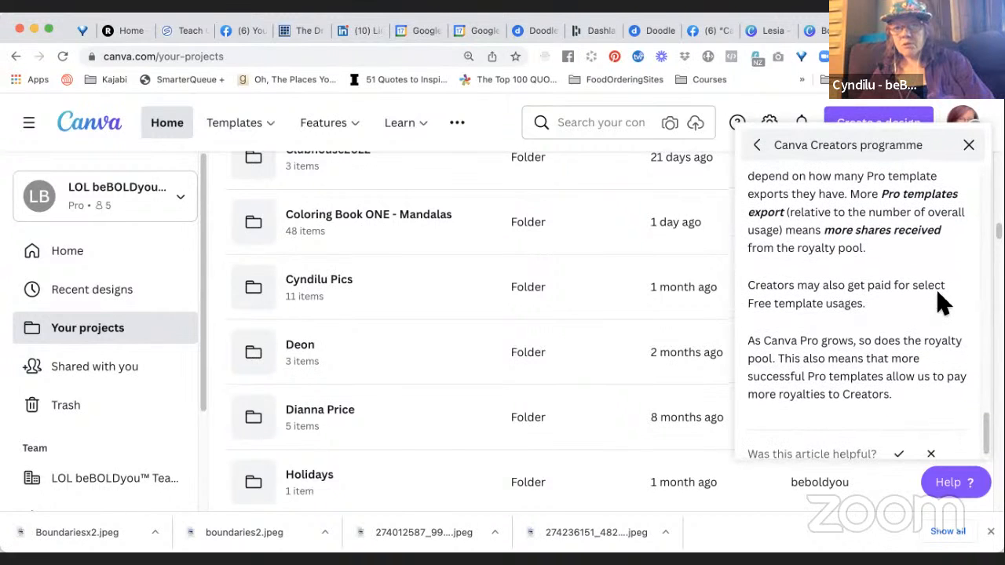
scroll(942, 302, down, 1)
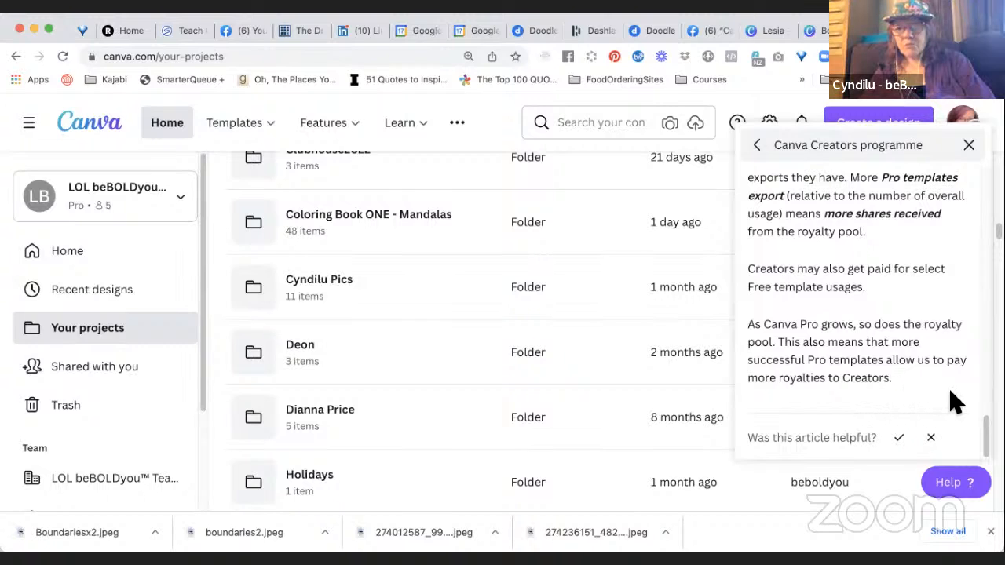
scroll(958, 402, up, 1)
scroll(958, 402, down, 1)
scroll(956, 401, up, 1)
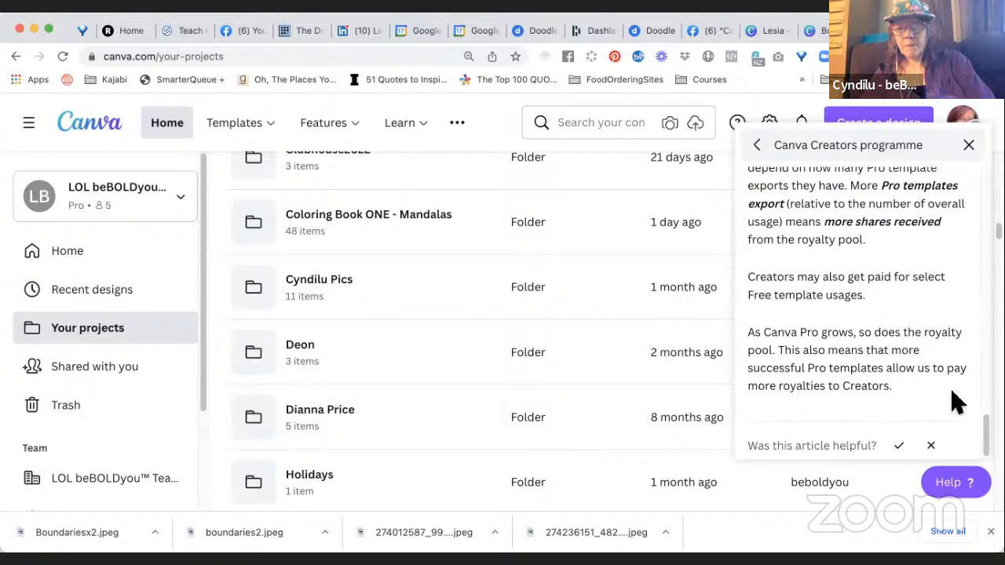
Rate the Canva Creators programme article as helpful and close the help window.
click(899, 445)
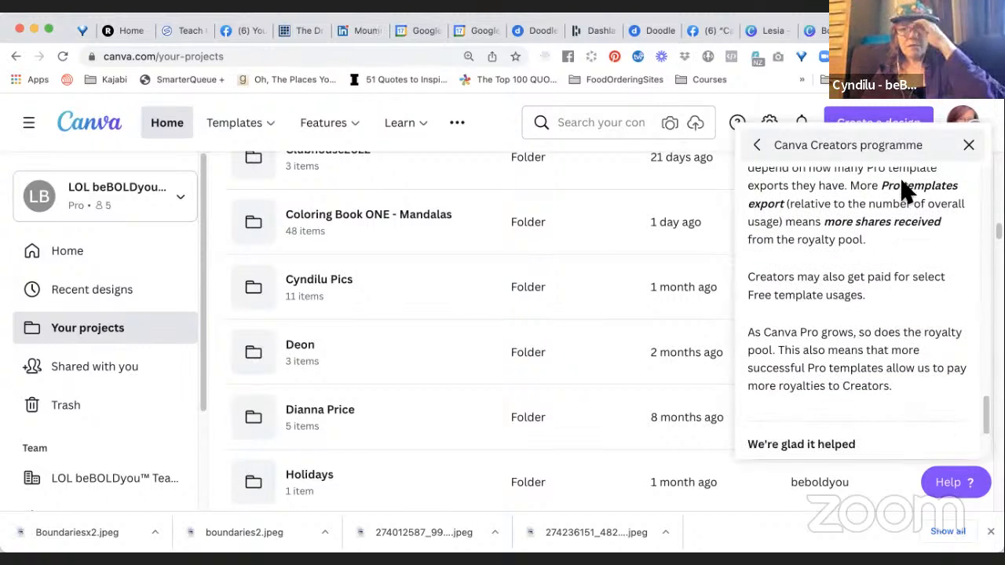
click(970, 147)
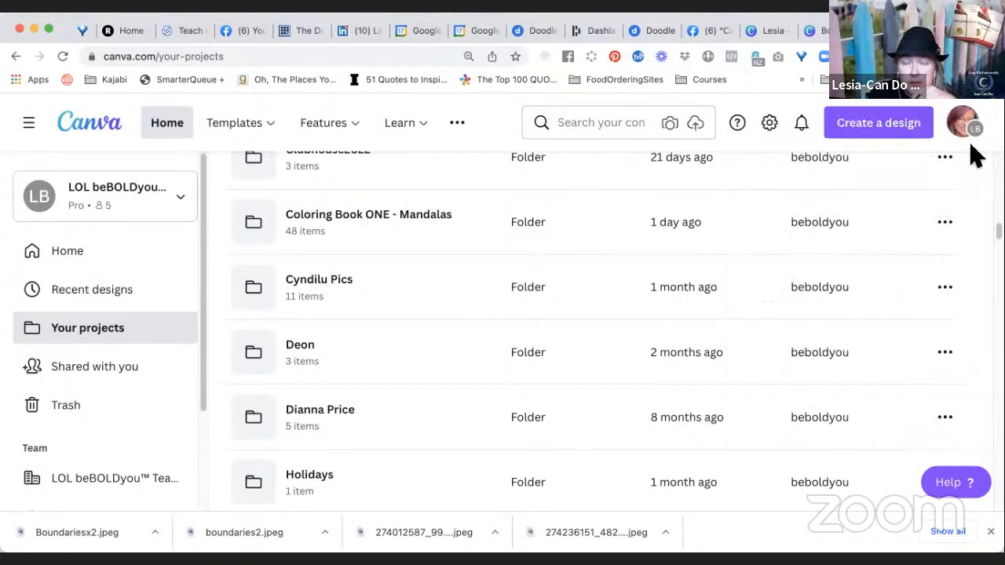
Return to the already open project folder containing the Boundaries images and the unnamed design.
click(824, 36)
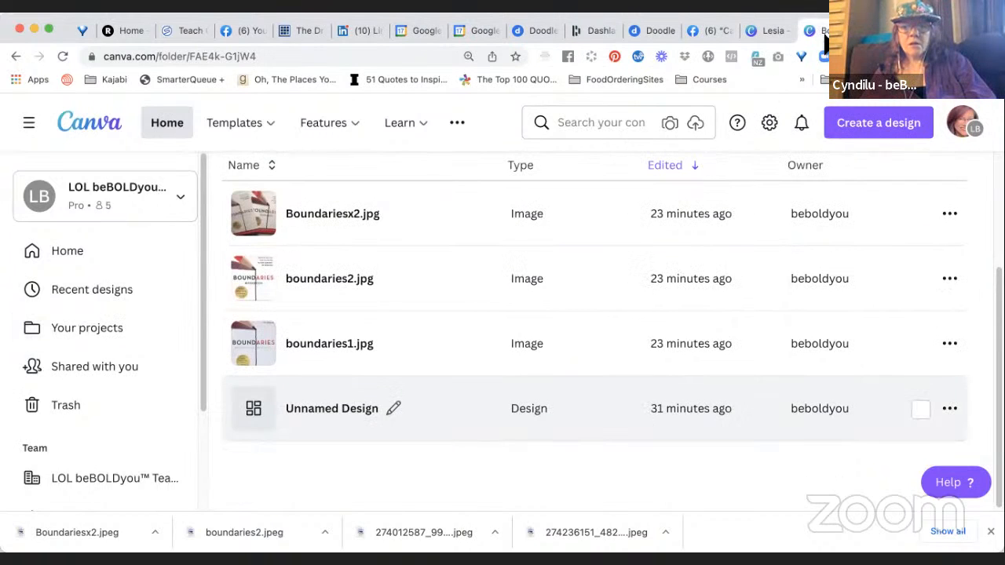